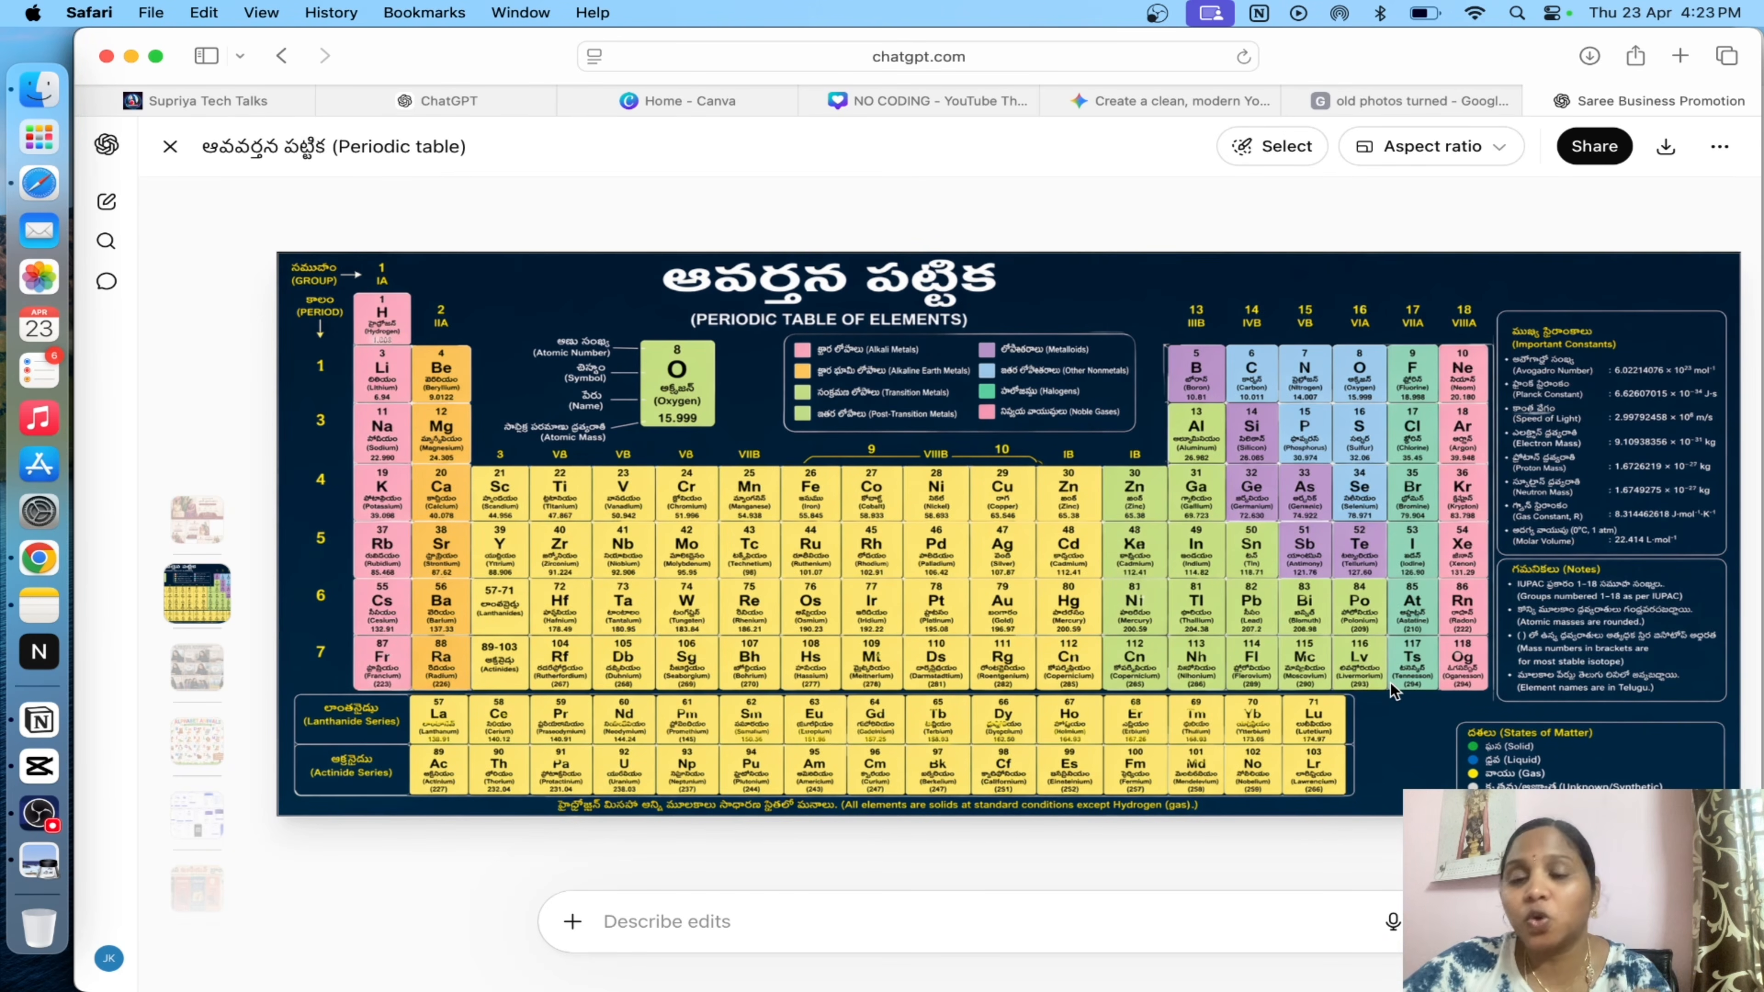
- Leave the periodic table image and examine the nine-panel newspaper comic "Dream. Discipline. Determination." at full size
click(170, 146)
scroll(898, 596, down, 10)
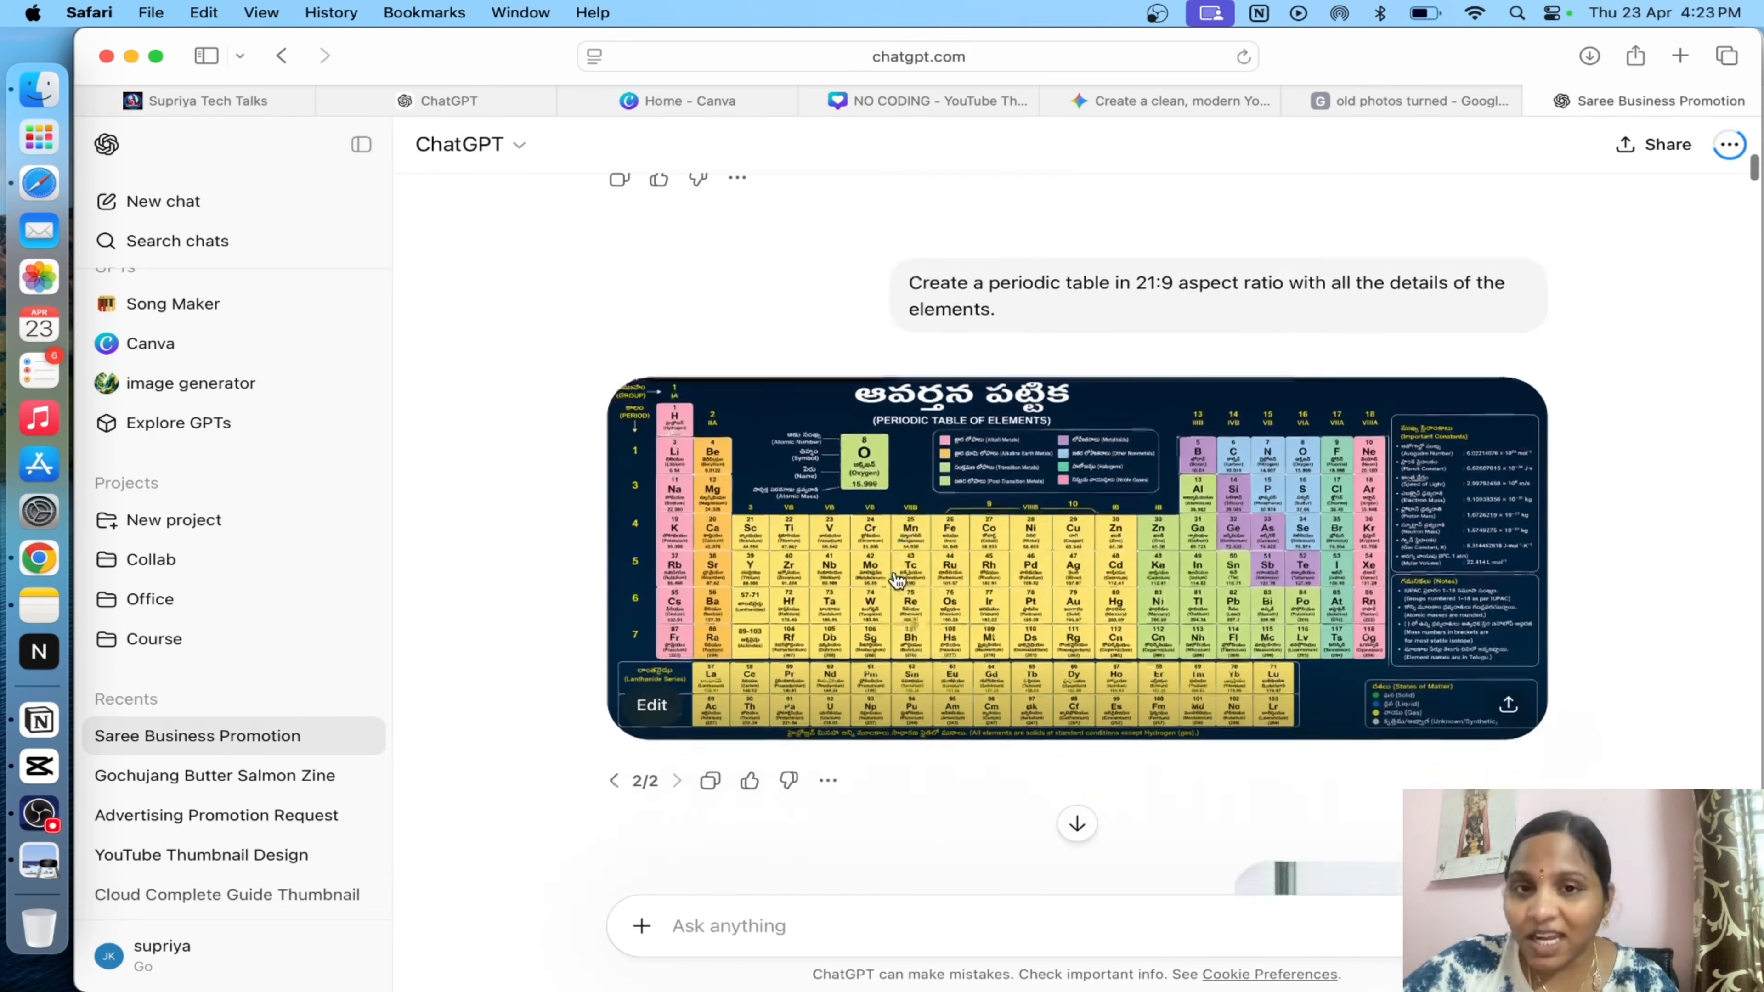
scroll(898, 582, down, 4)
scroll(896, 580, up, 2)
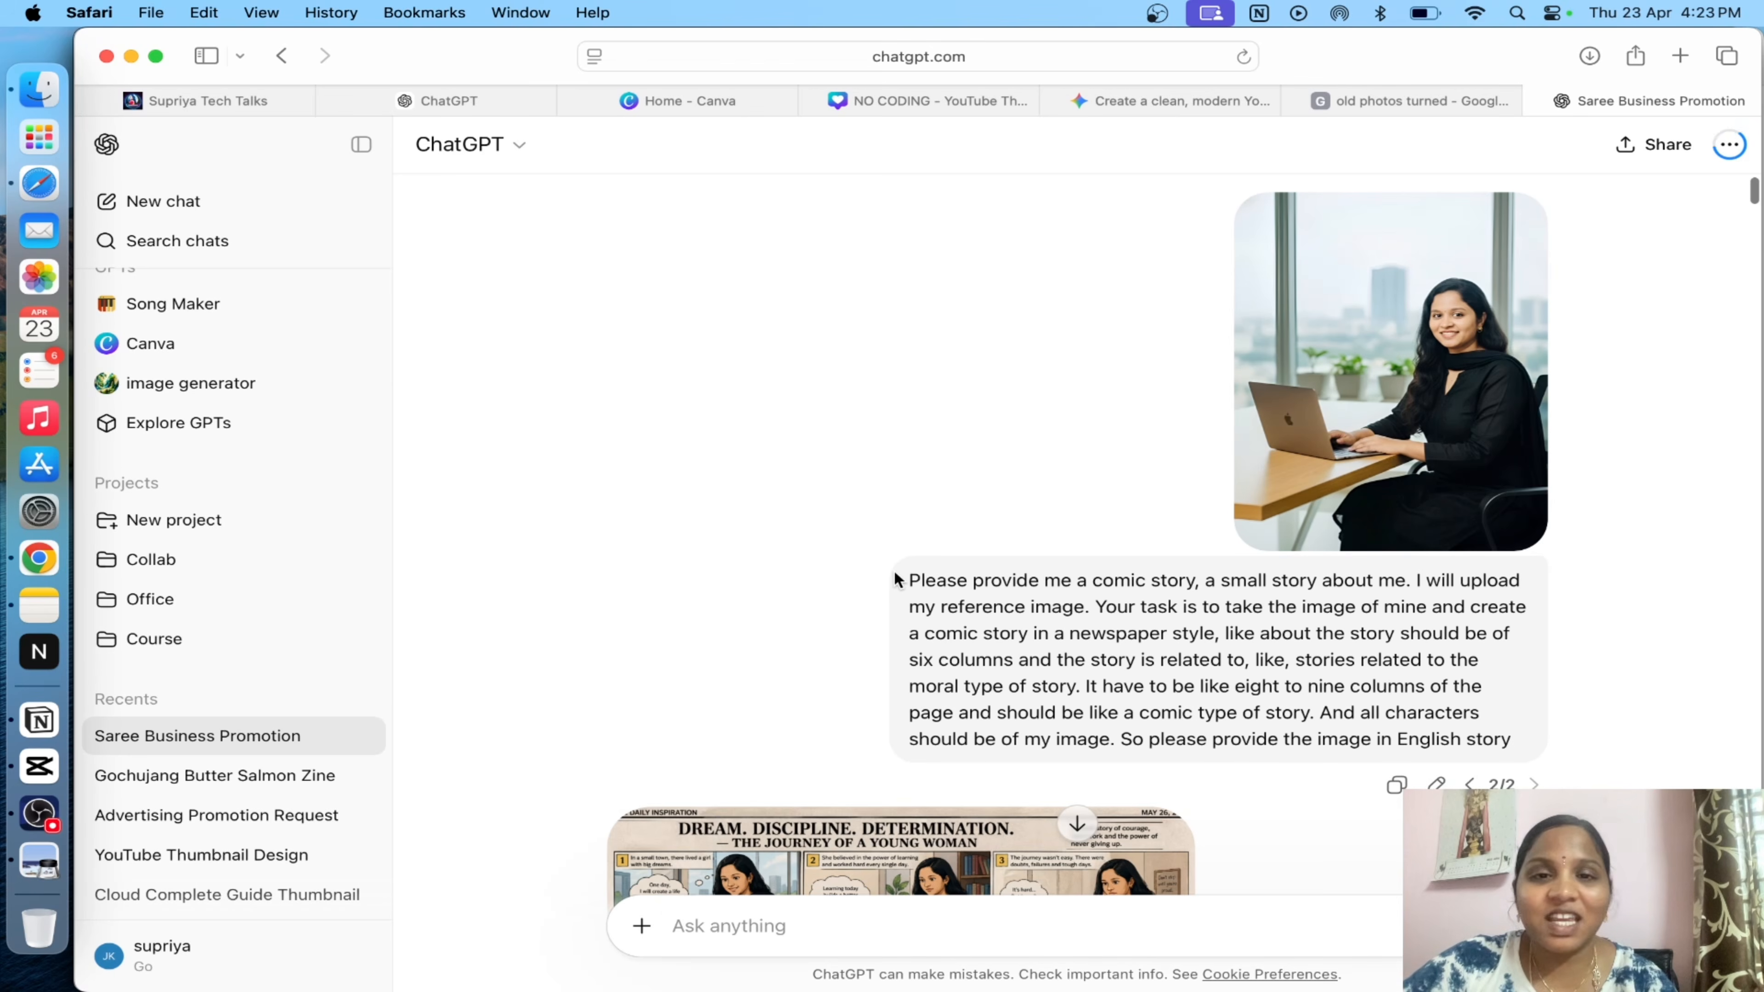
scroll(1032, 628, down, 8)
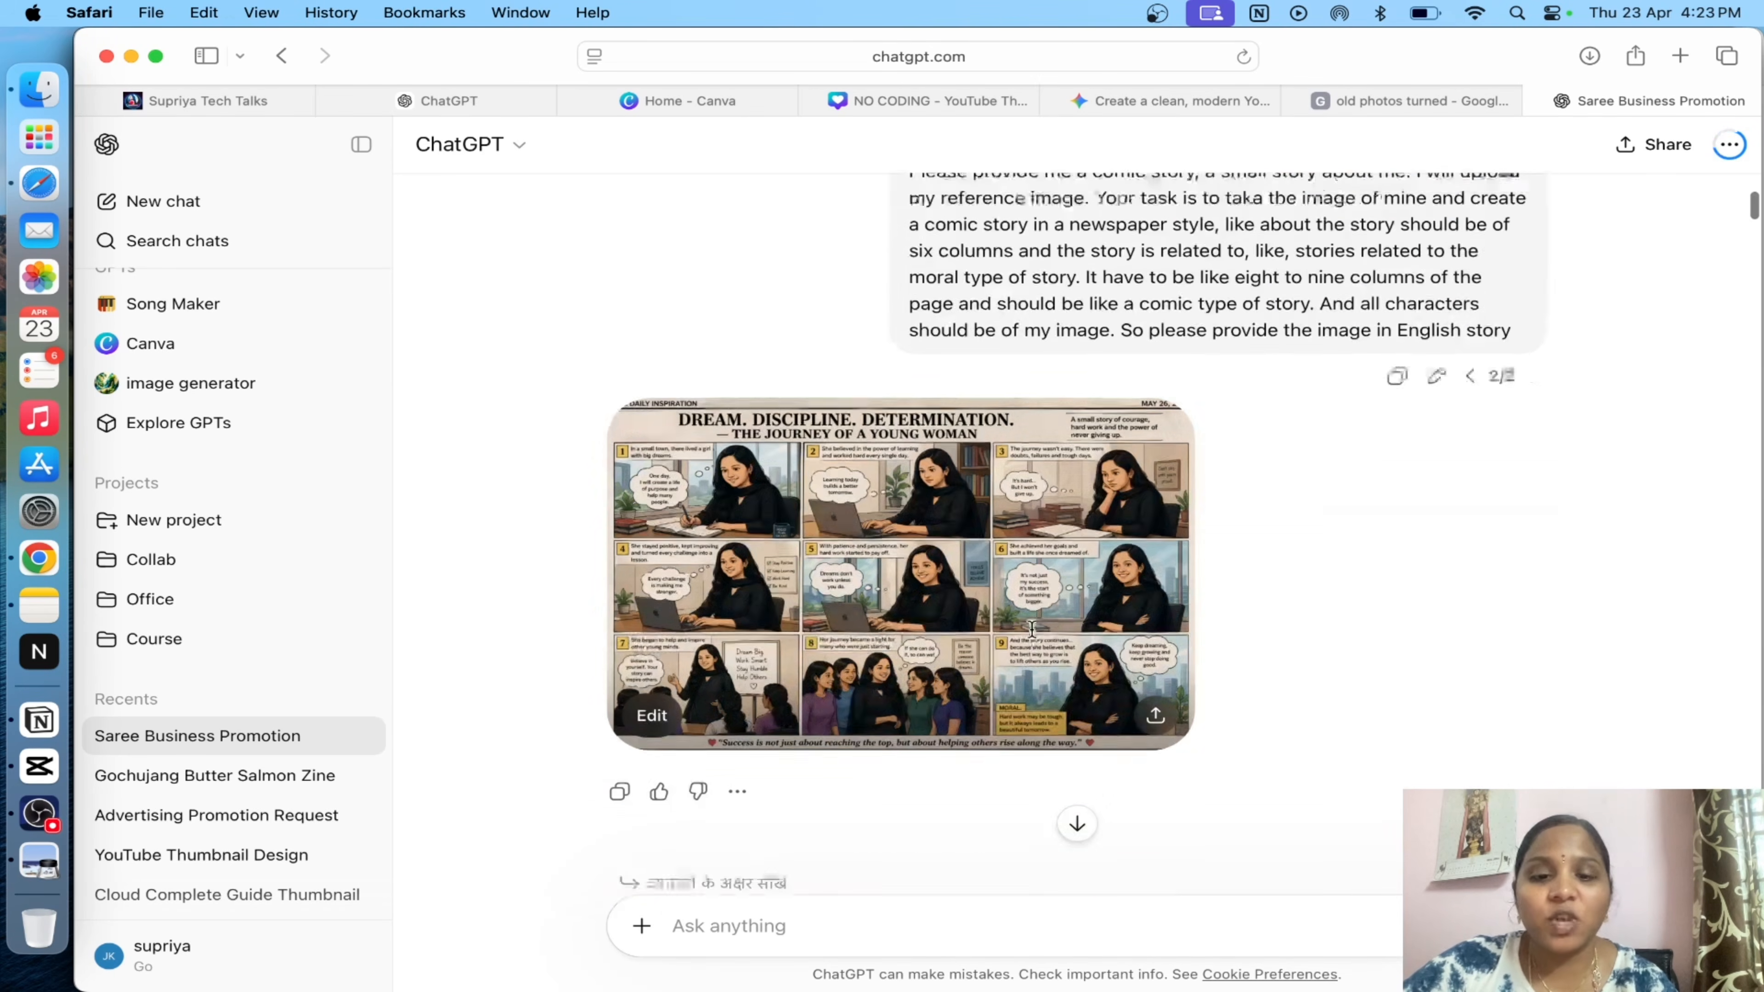
click(839, 491)
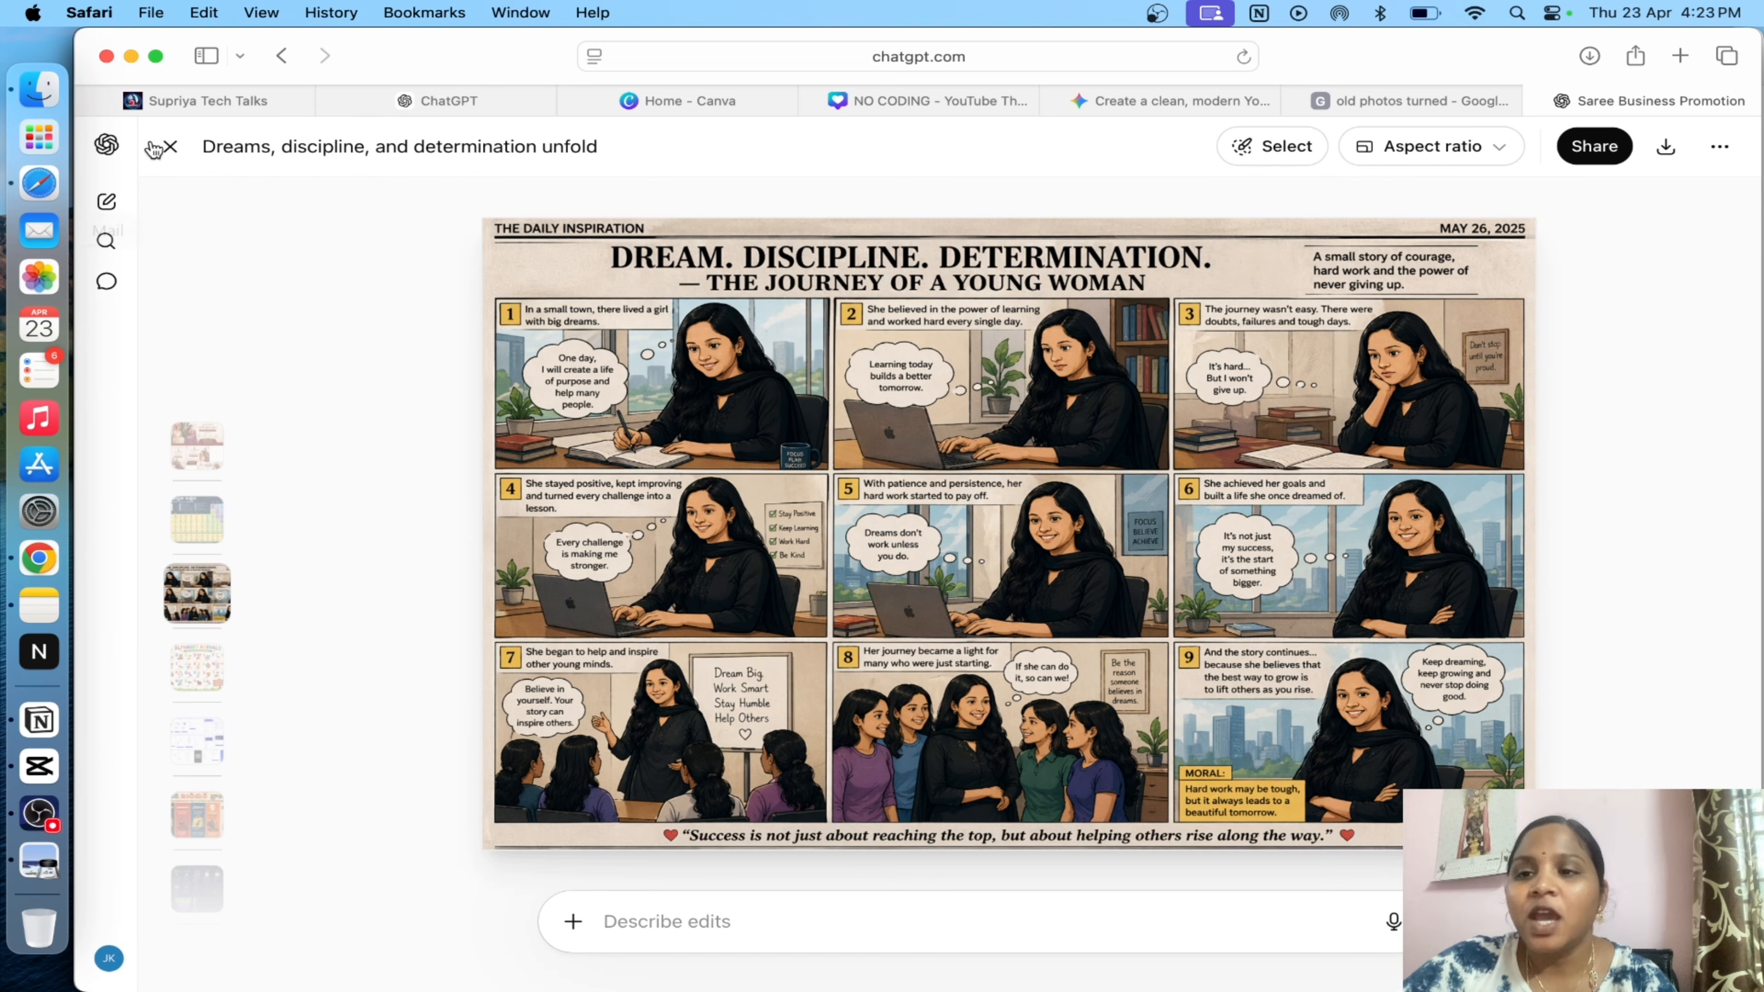
click(165, 146)
- Attach the reference photo IMG_7206.JPG from Downloads to the message, and remove the attachment again
scroll(1041, 486, up, 5)
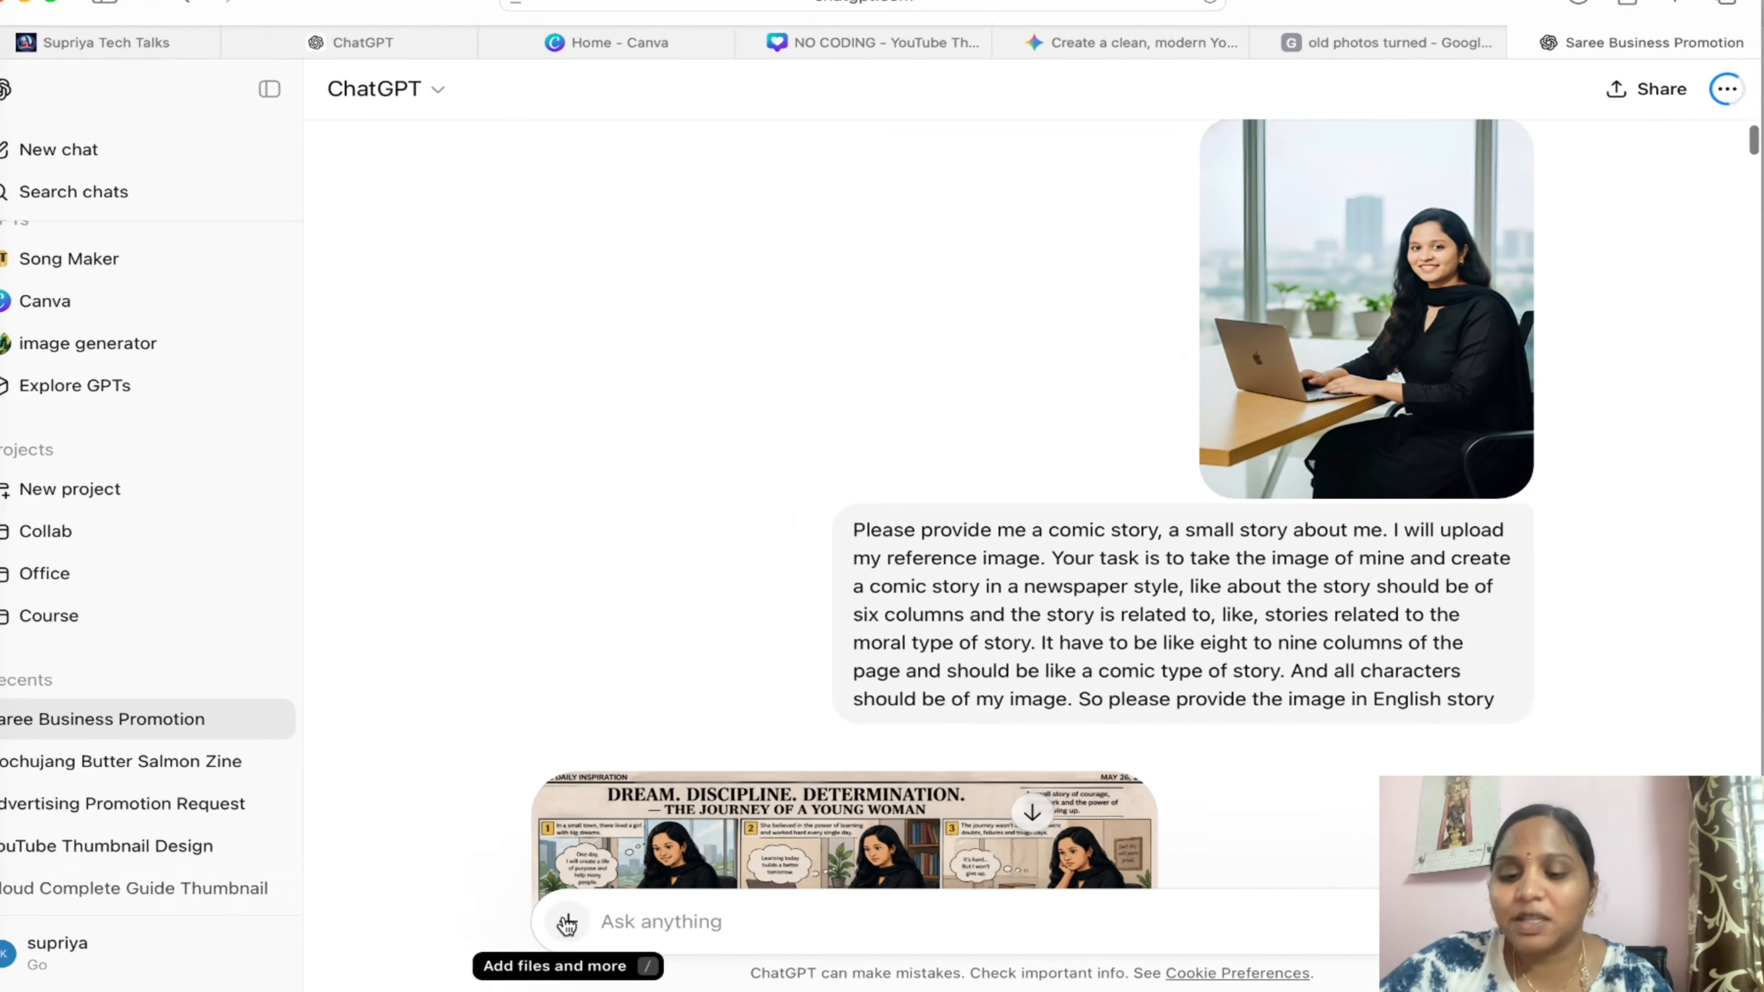
click(641, 925)
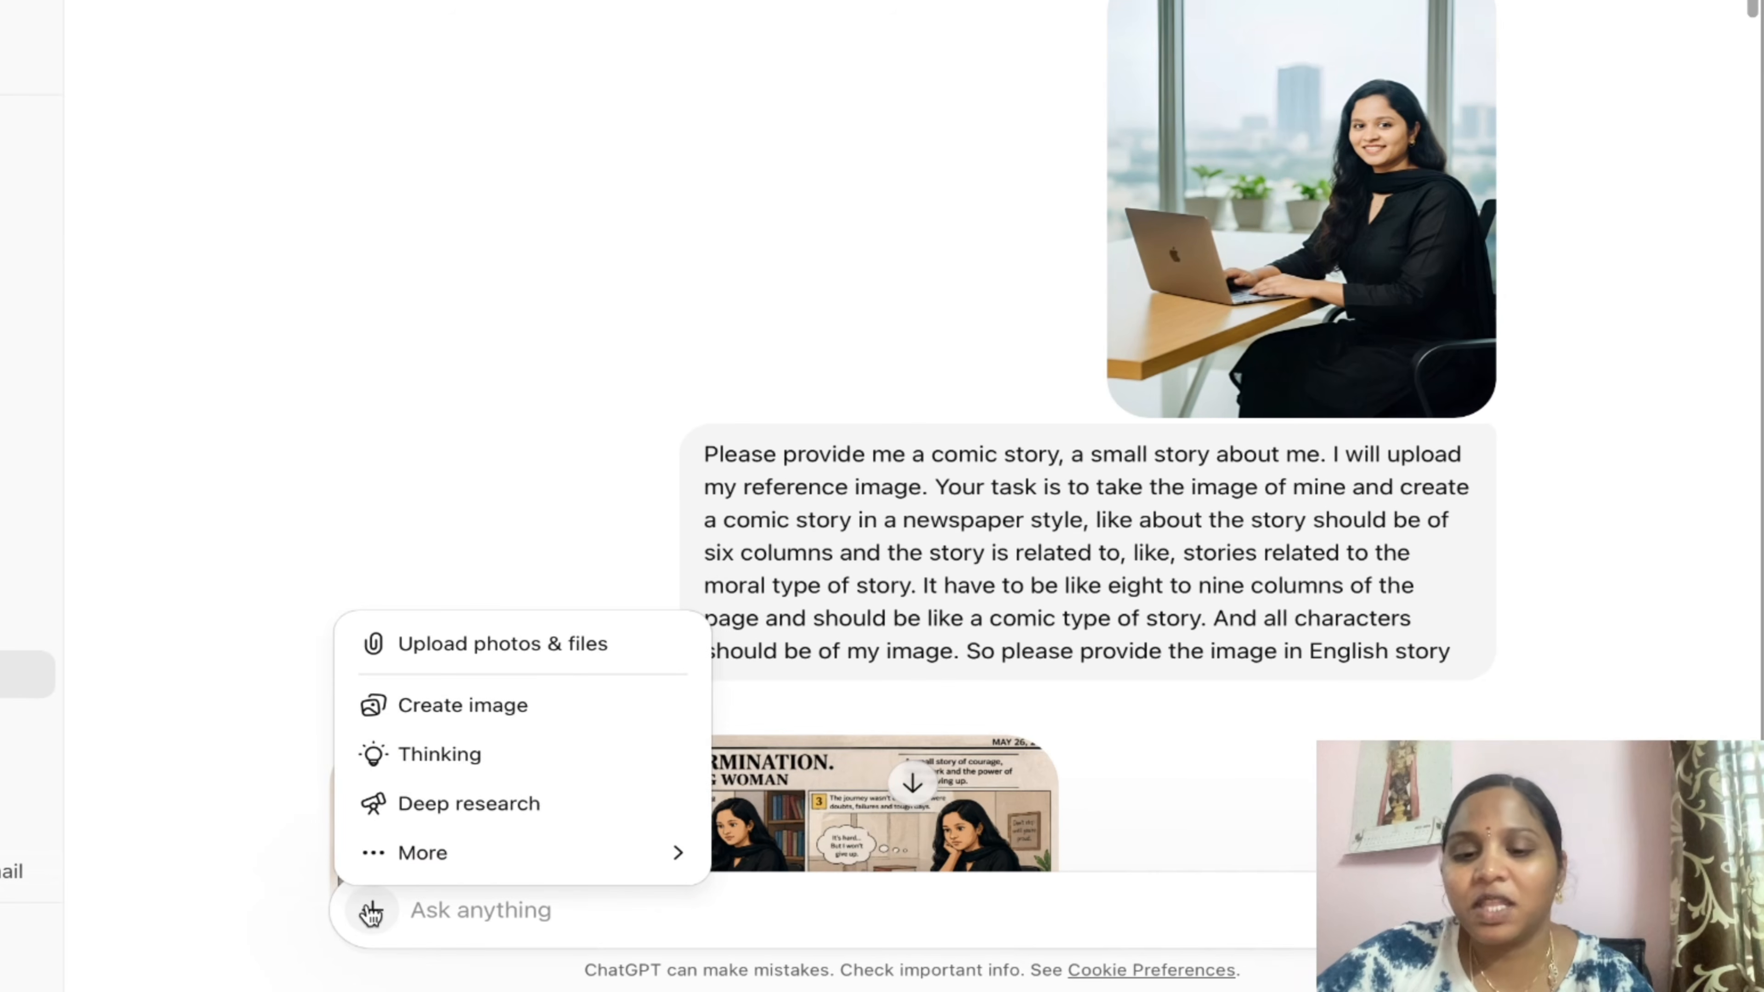
click(536, 651)
scroll(445, 653, down, 5)
click(445, 650)
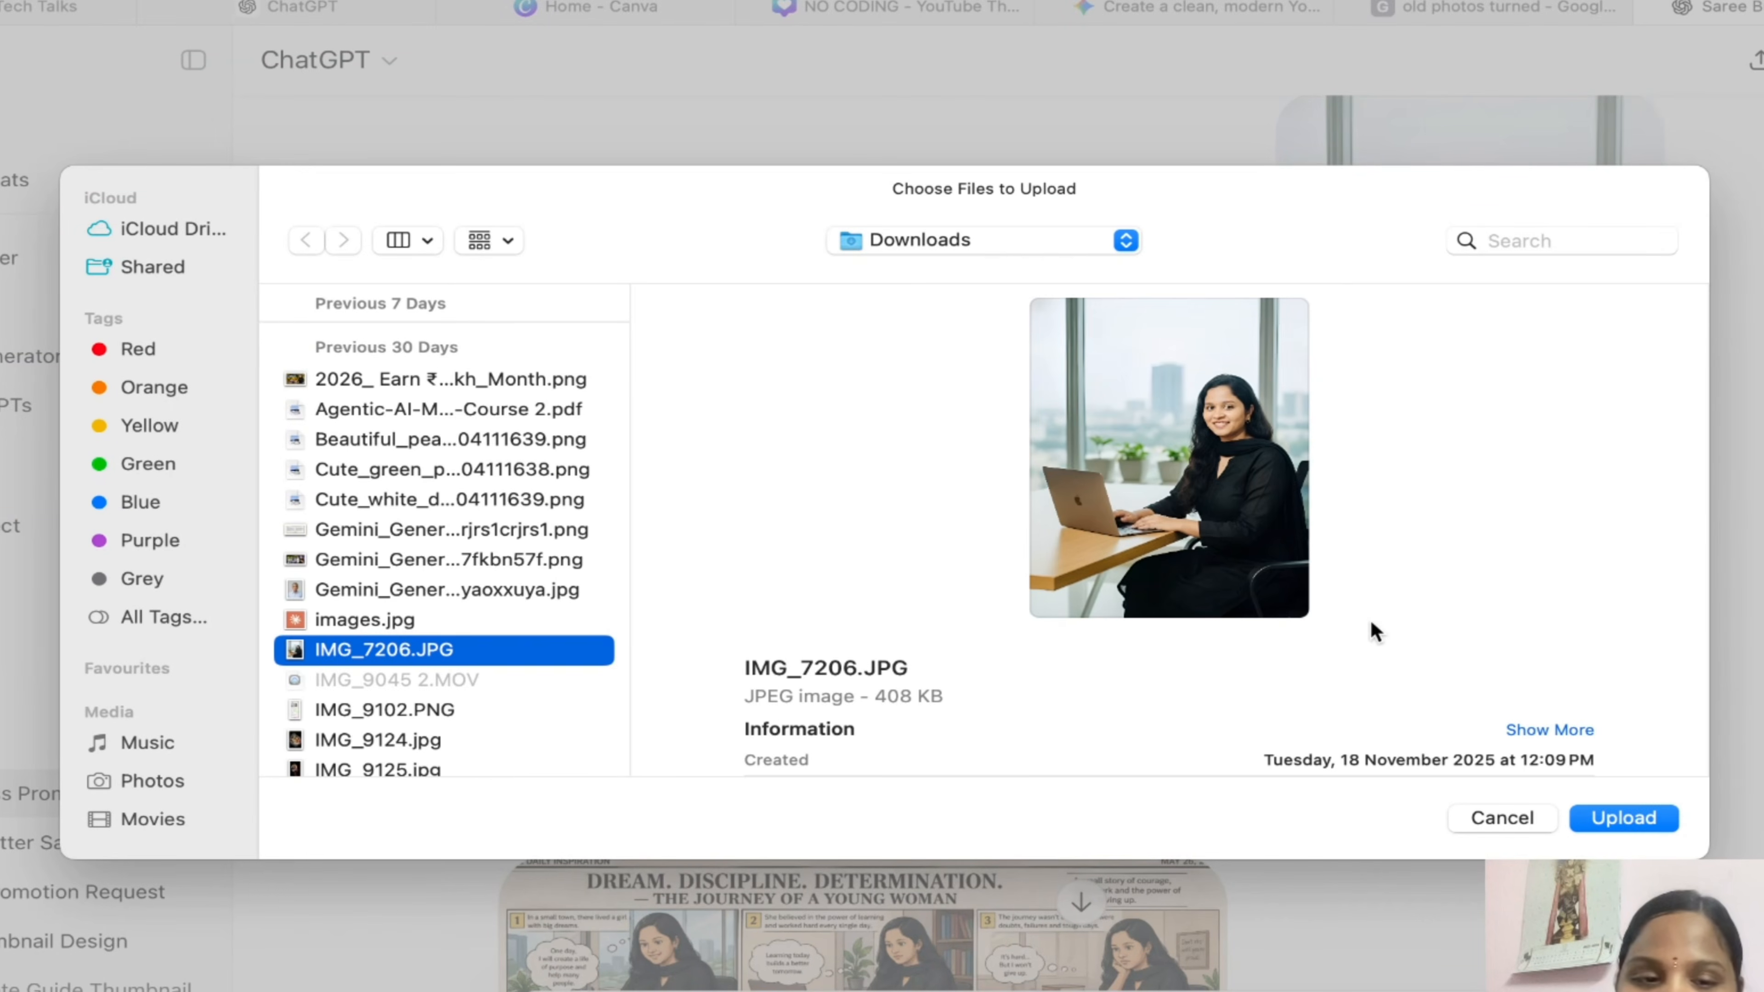
click(1623, 817)
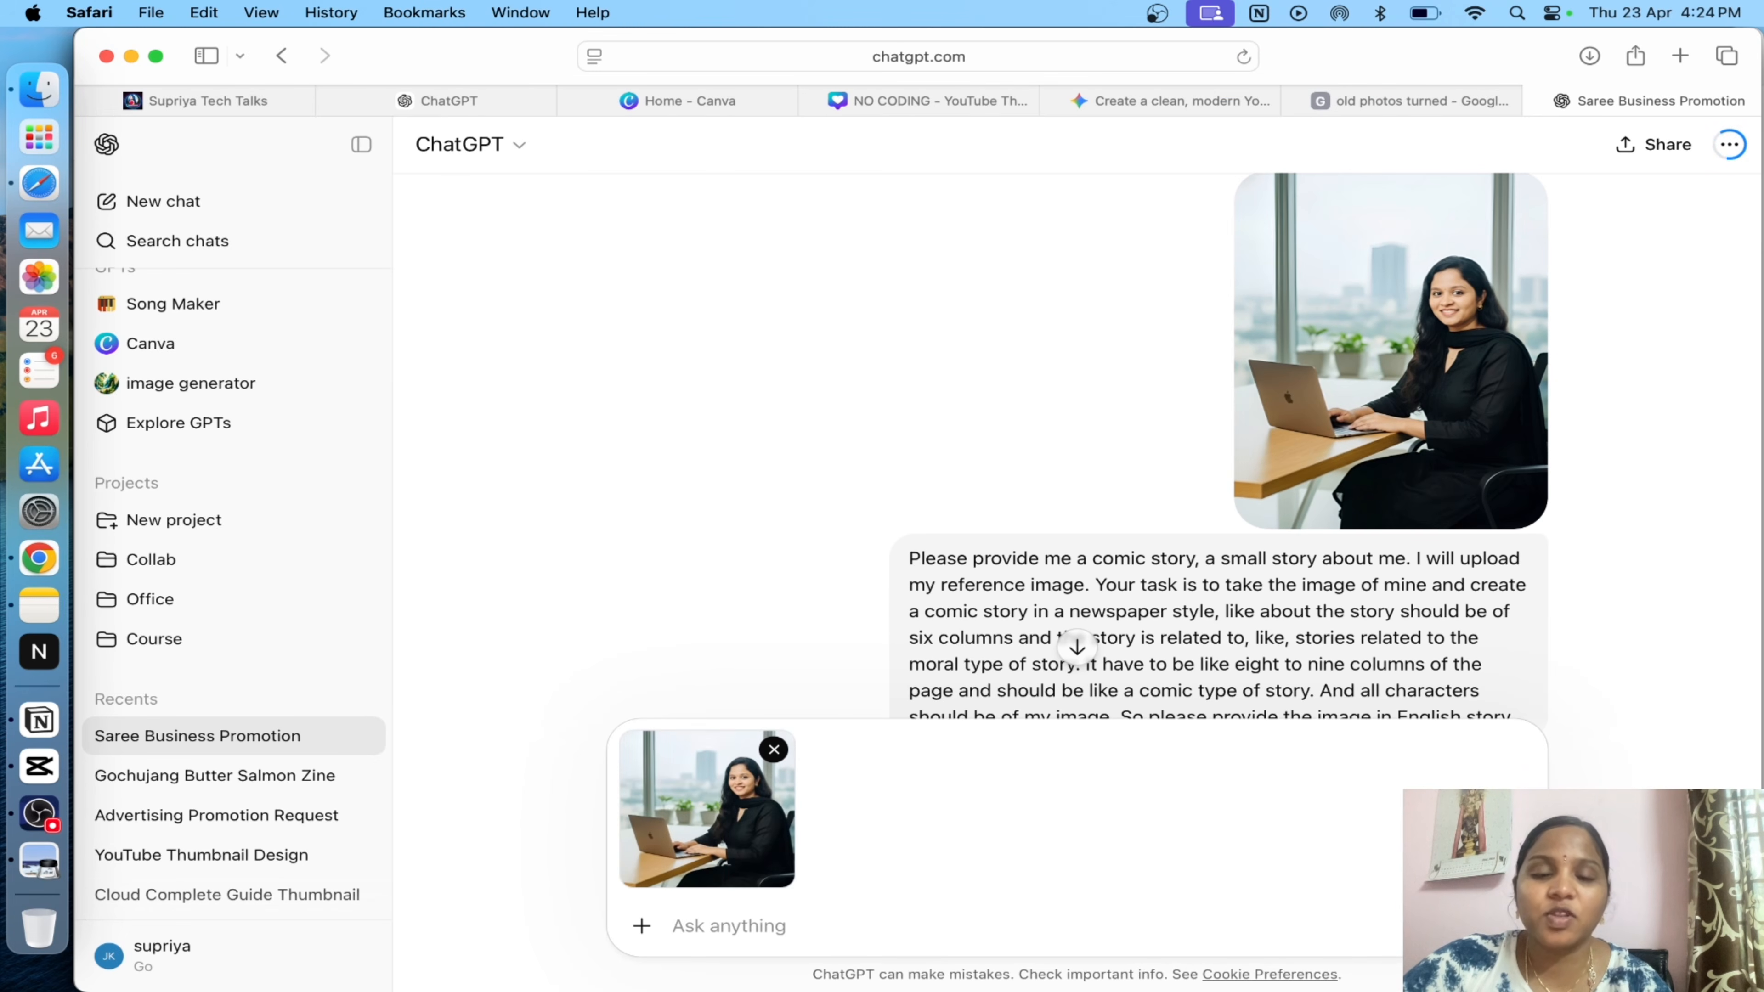
click(773, 750)
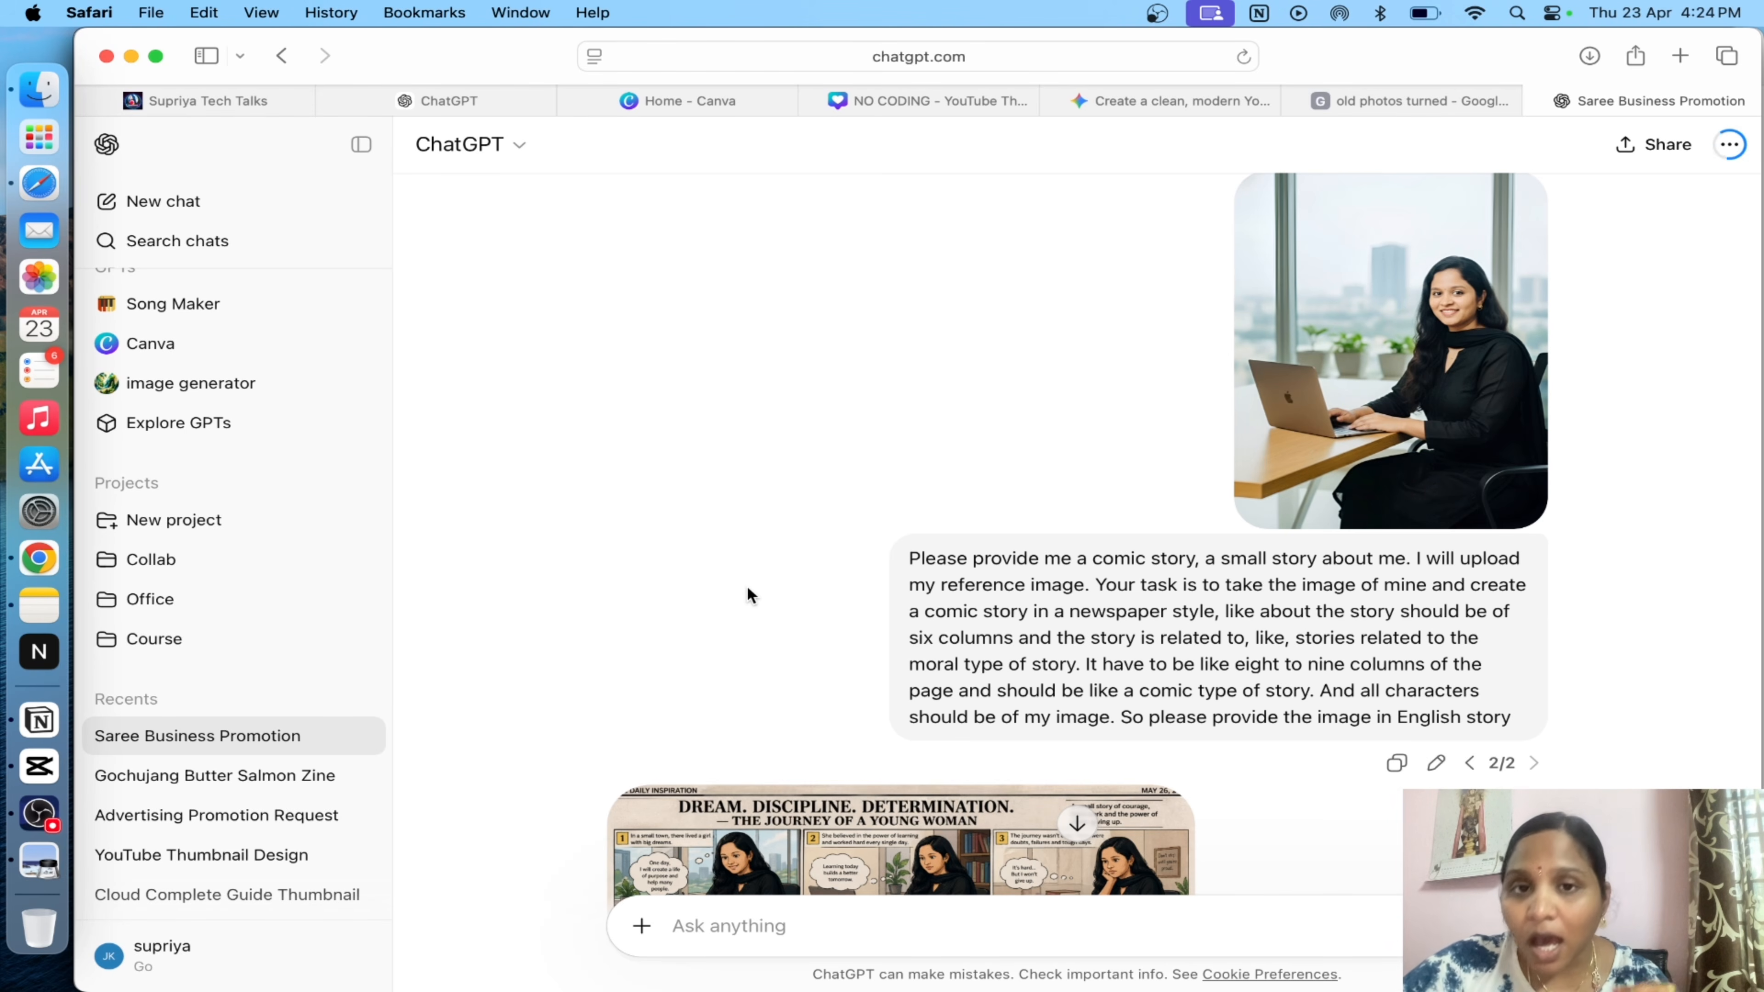
- Read through the comic story prompt phrase by phrase, covering the reference image, newspaper style, column layout and moral story theme
scroll(748, 584, down, 2)
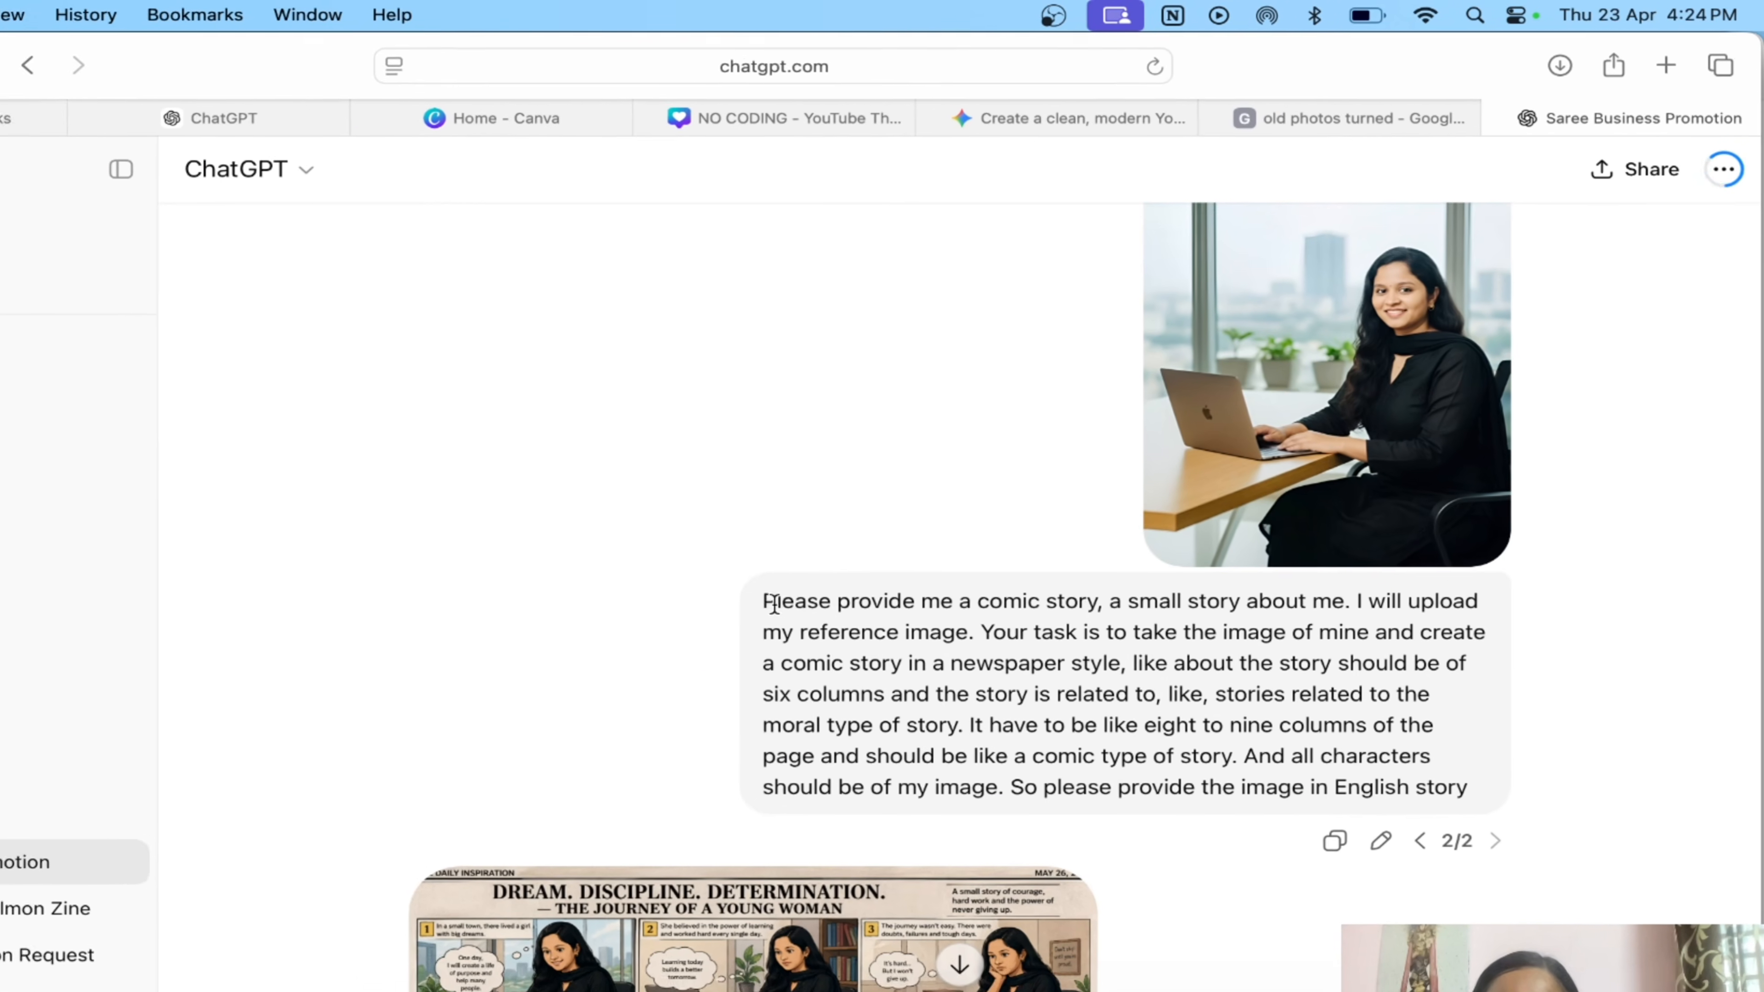
drag(908, 514, 1263, 531)
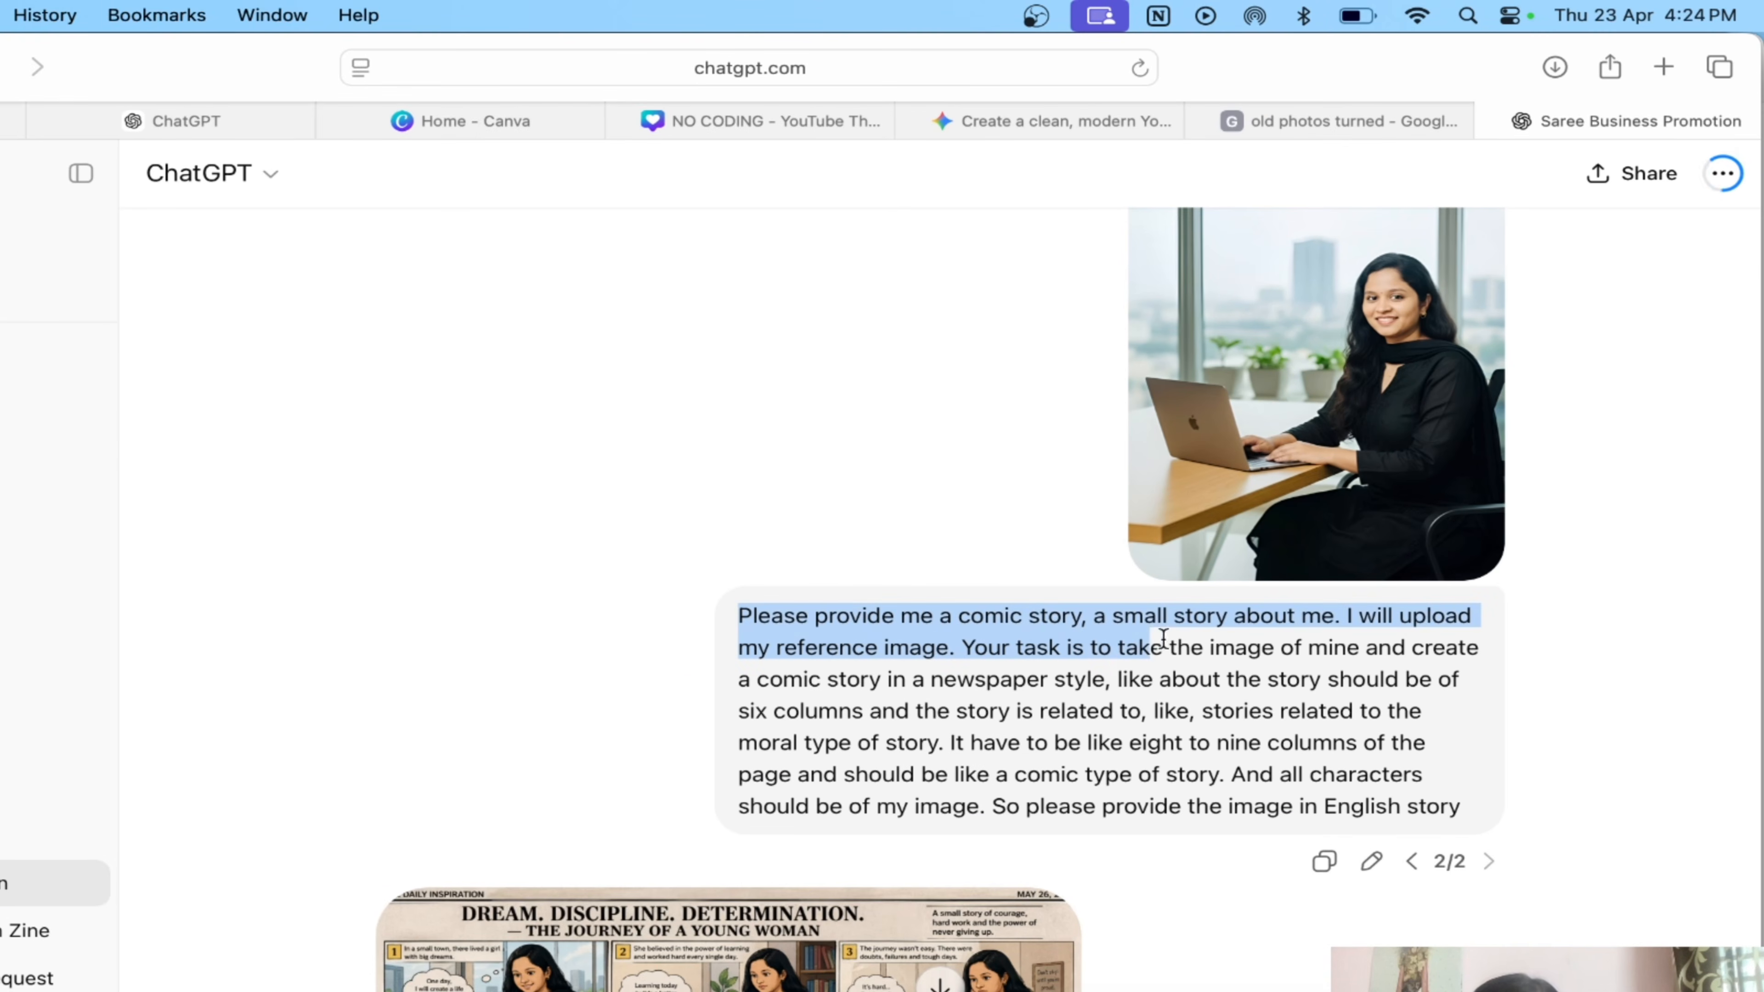
click(1250, 684)
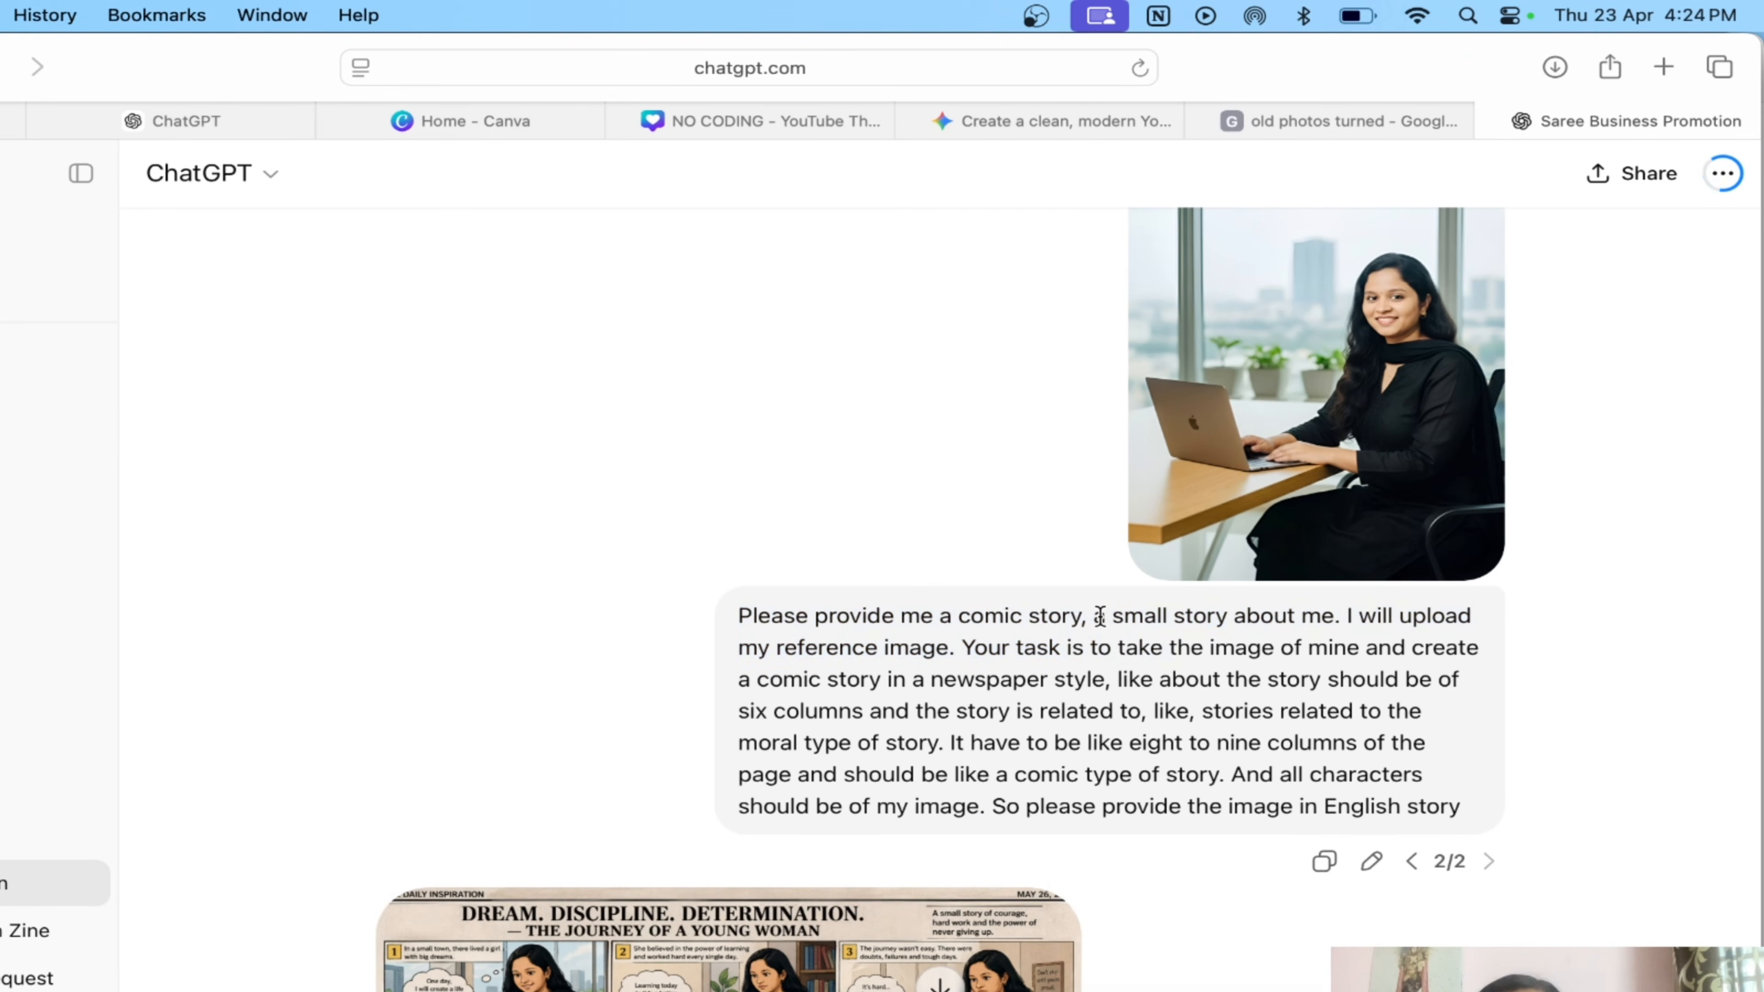
drag(1100, 615, 1361, 618)
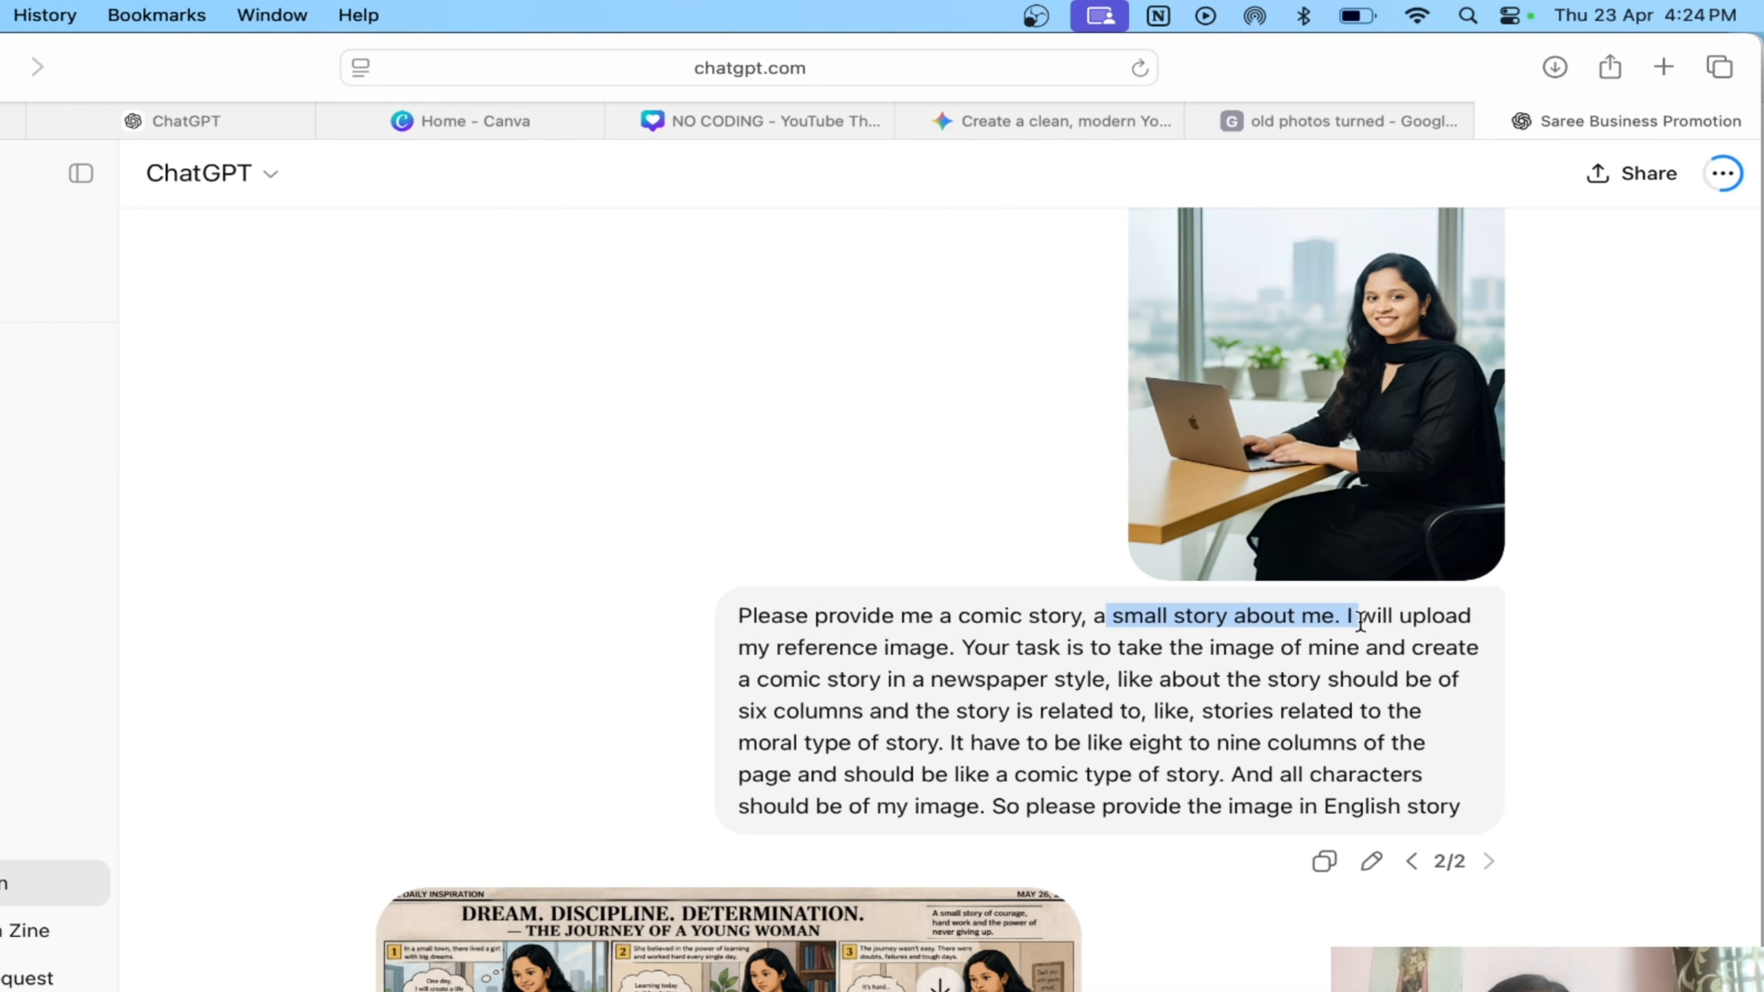
click(1315, 679)
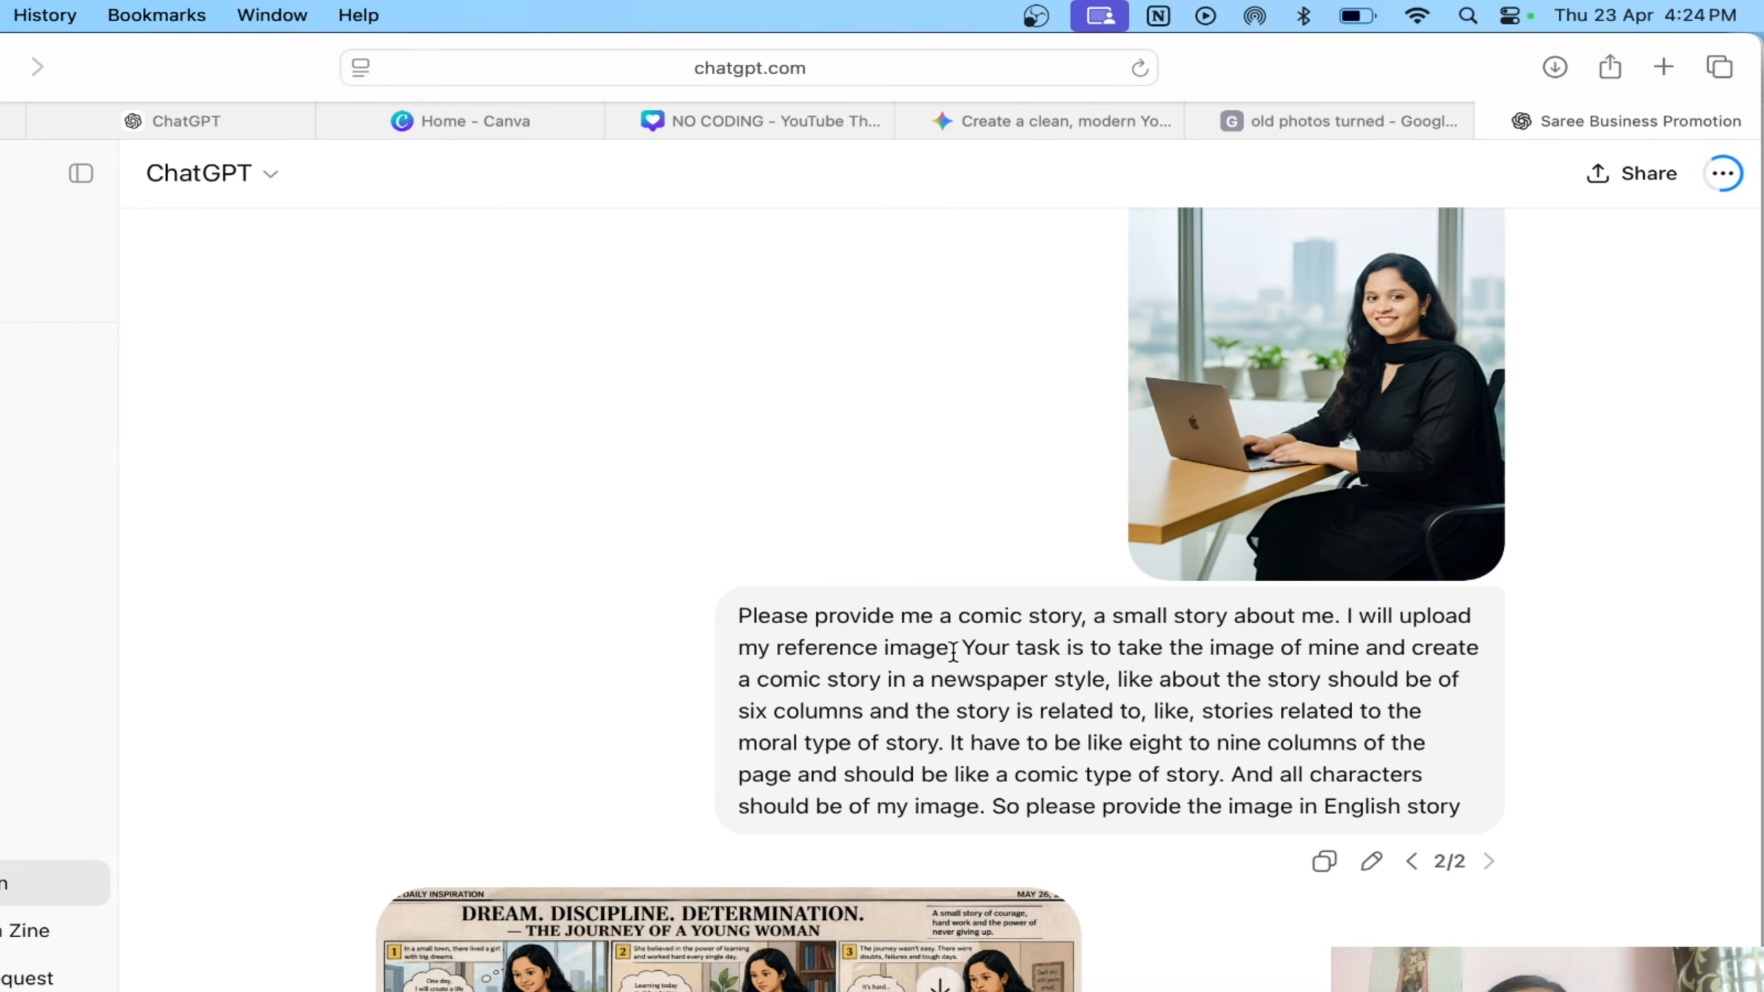
drag(953, 651, 737, 616)
click(1158, 693)
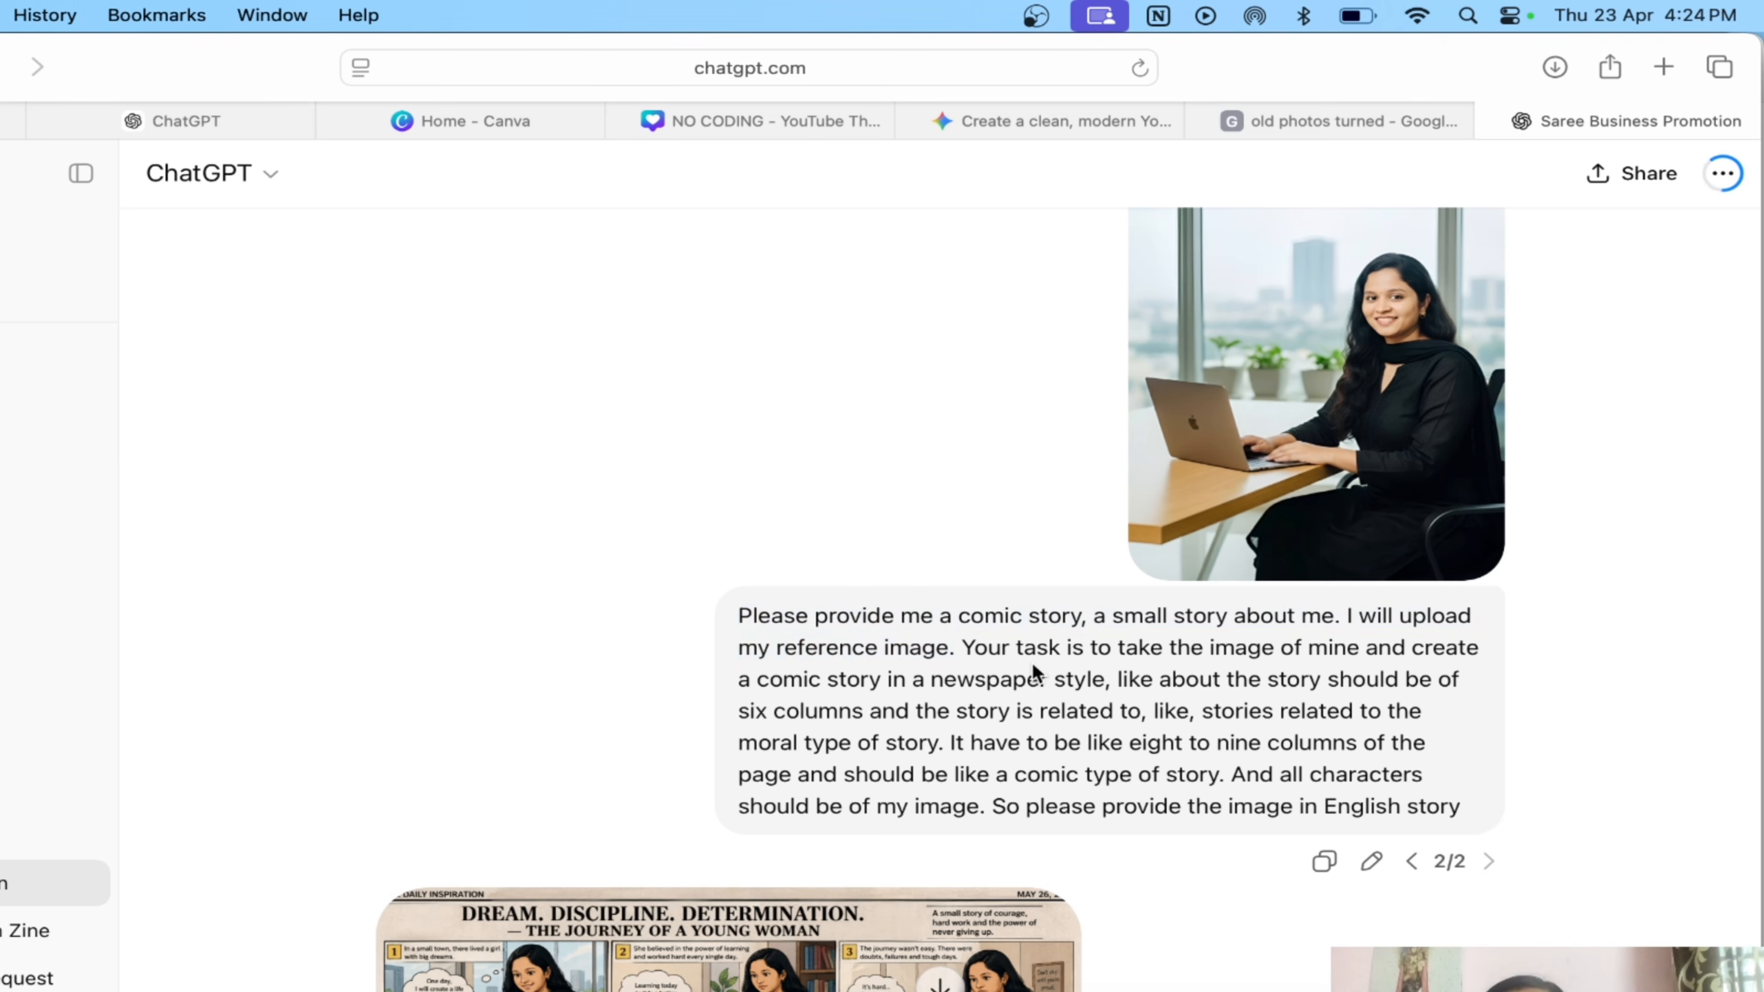
drag(959, 645, 1408, 684)
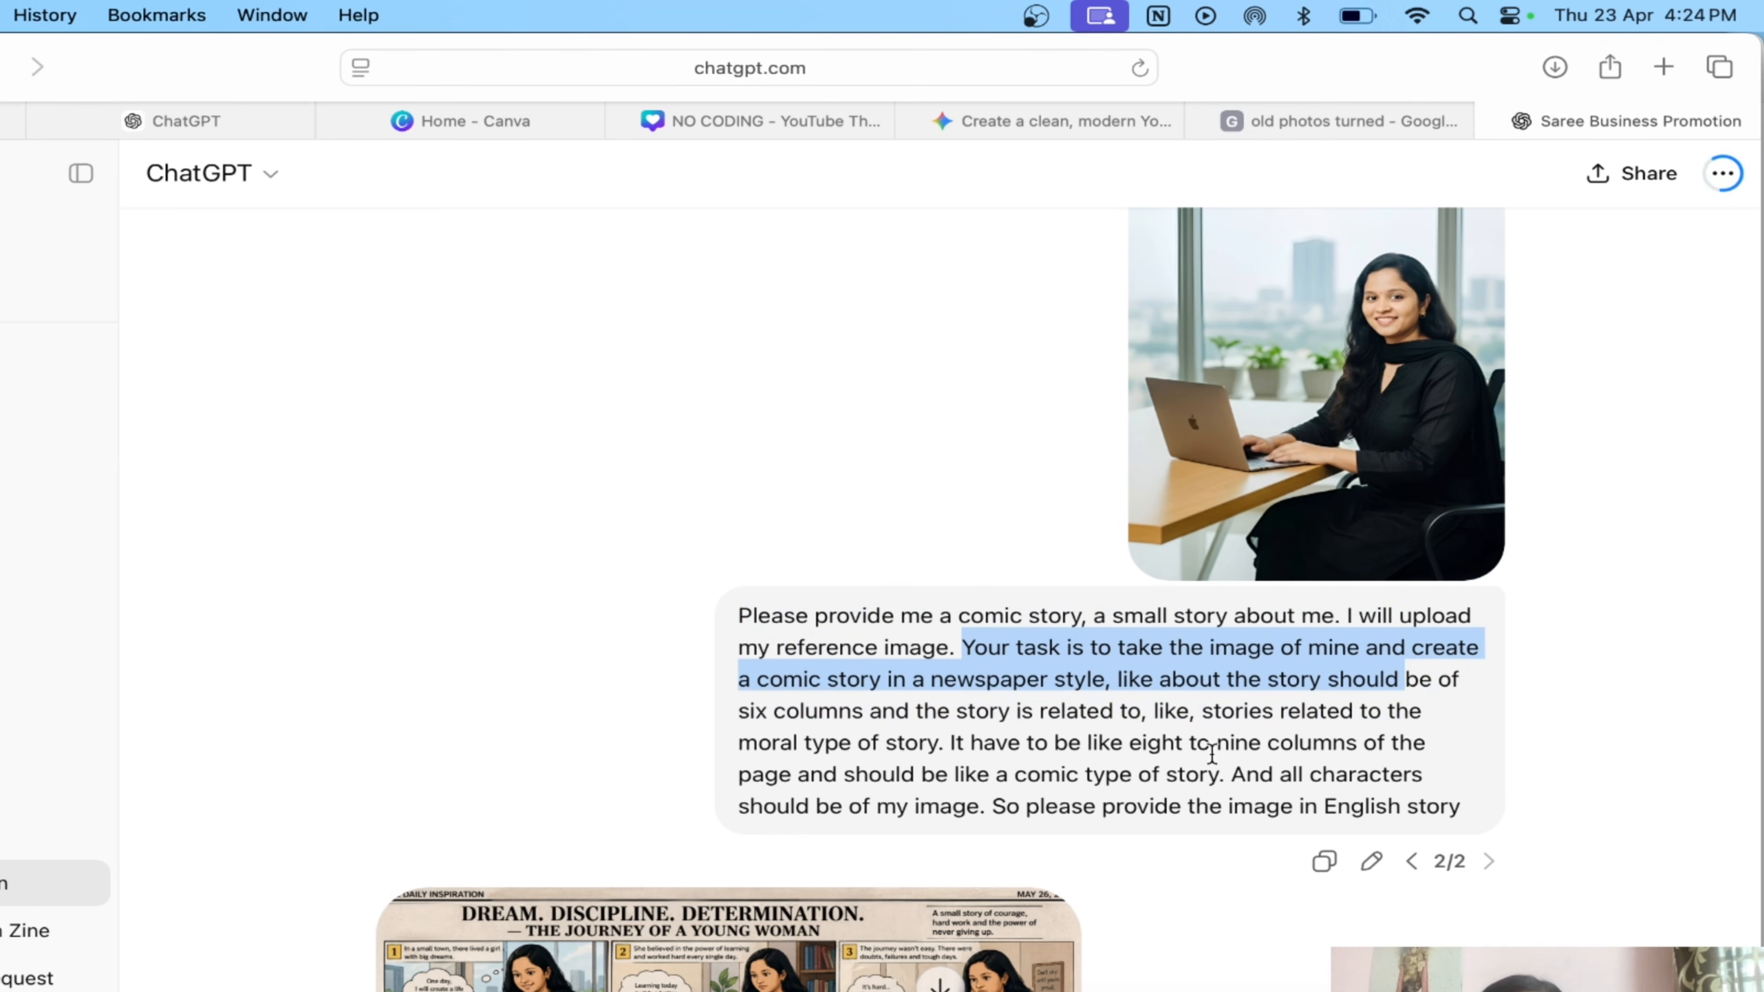
click(1188, 761)
drag(1106, 681, 742, 668)
click(1368, 709)
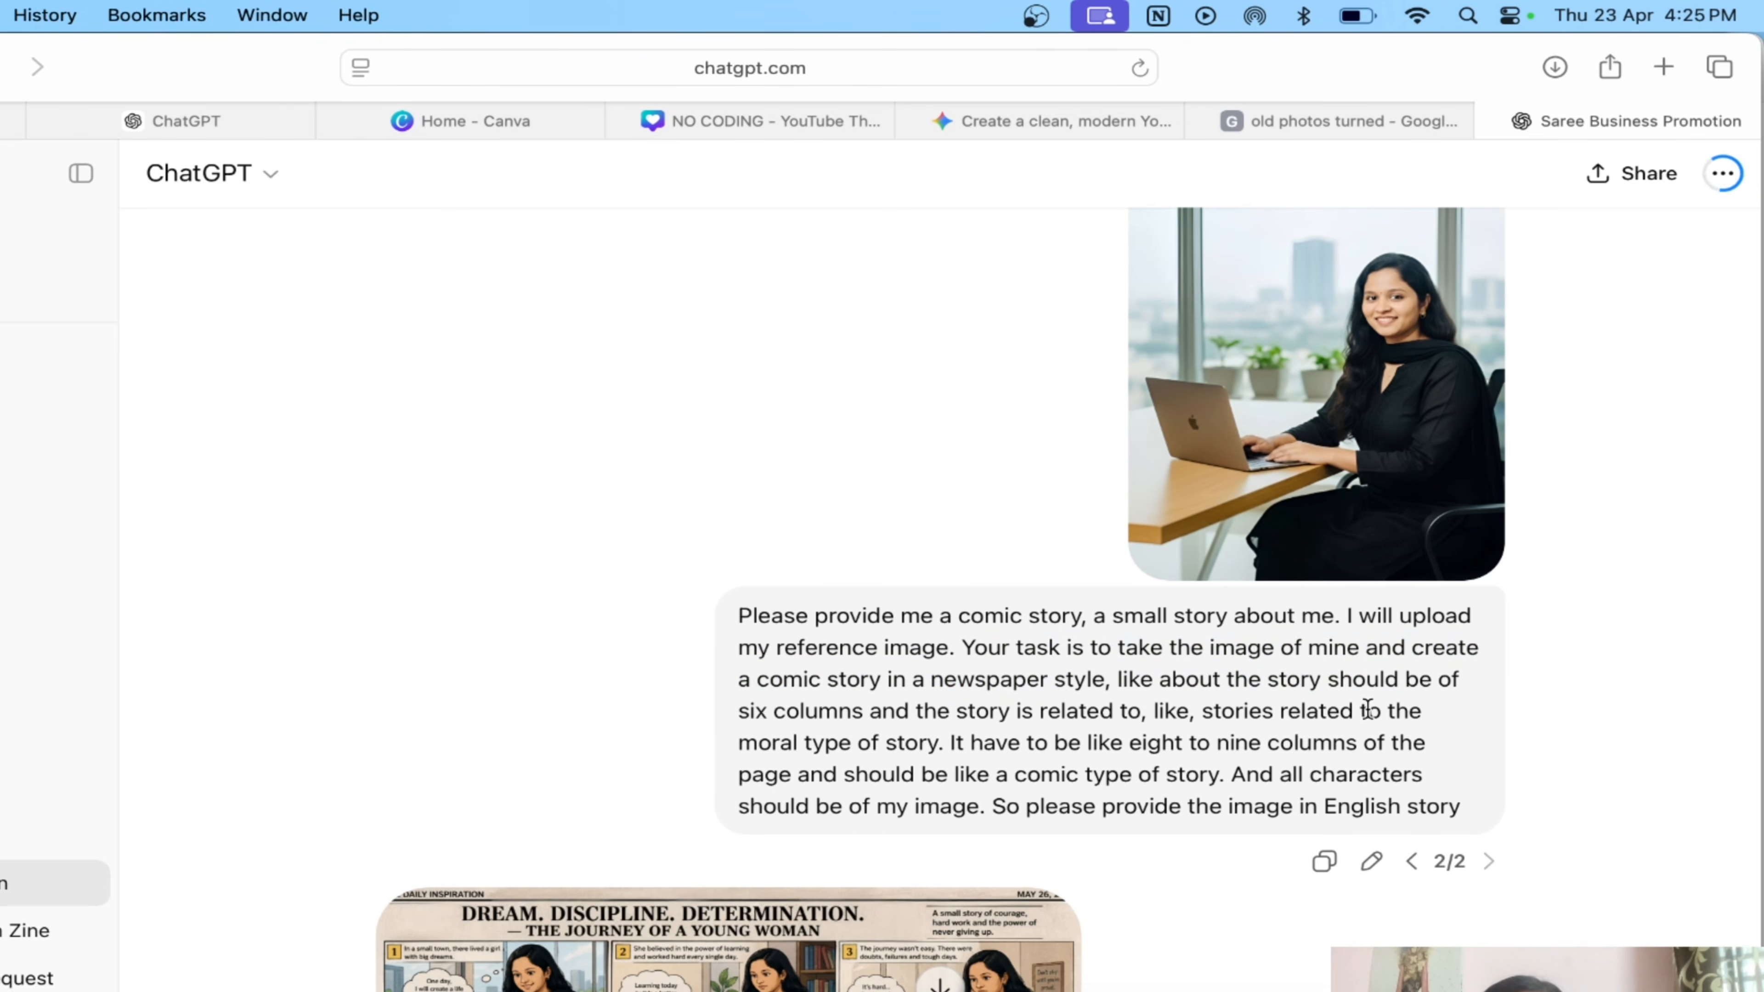
scroll(979, 733, down, 1)
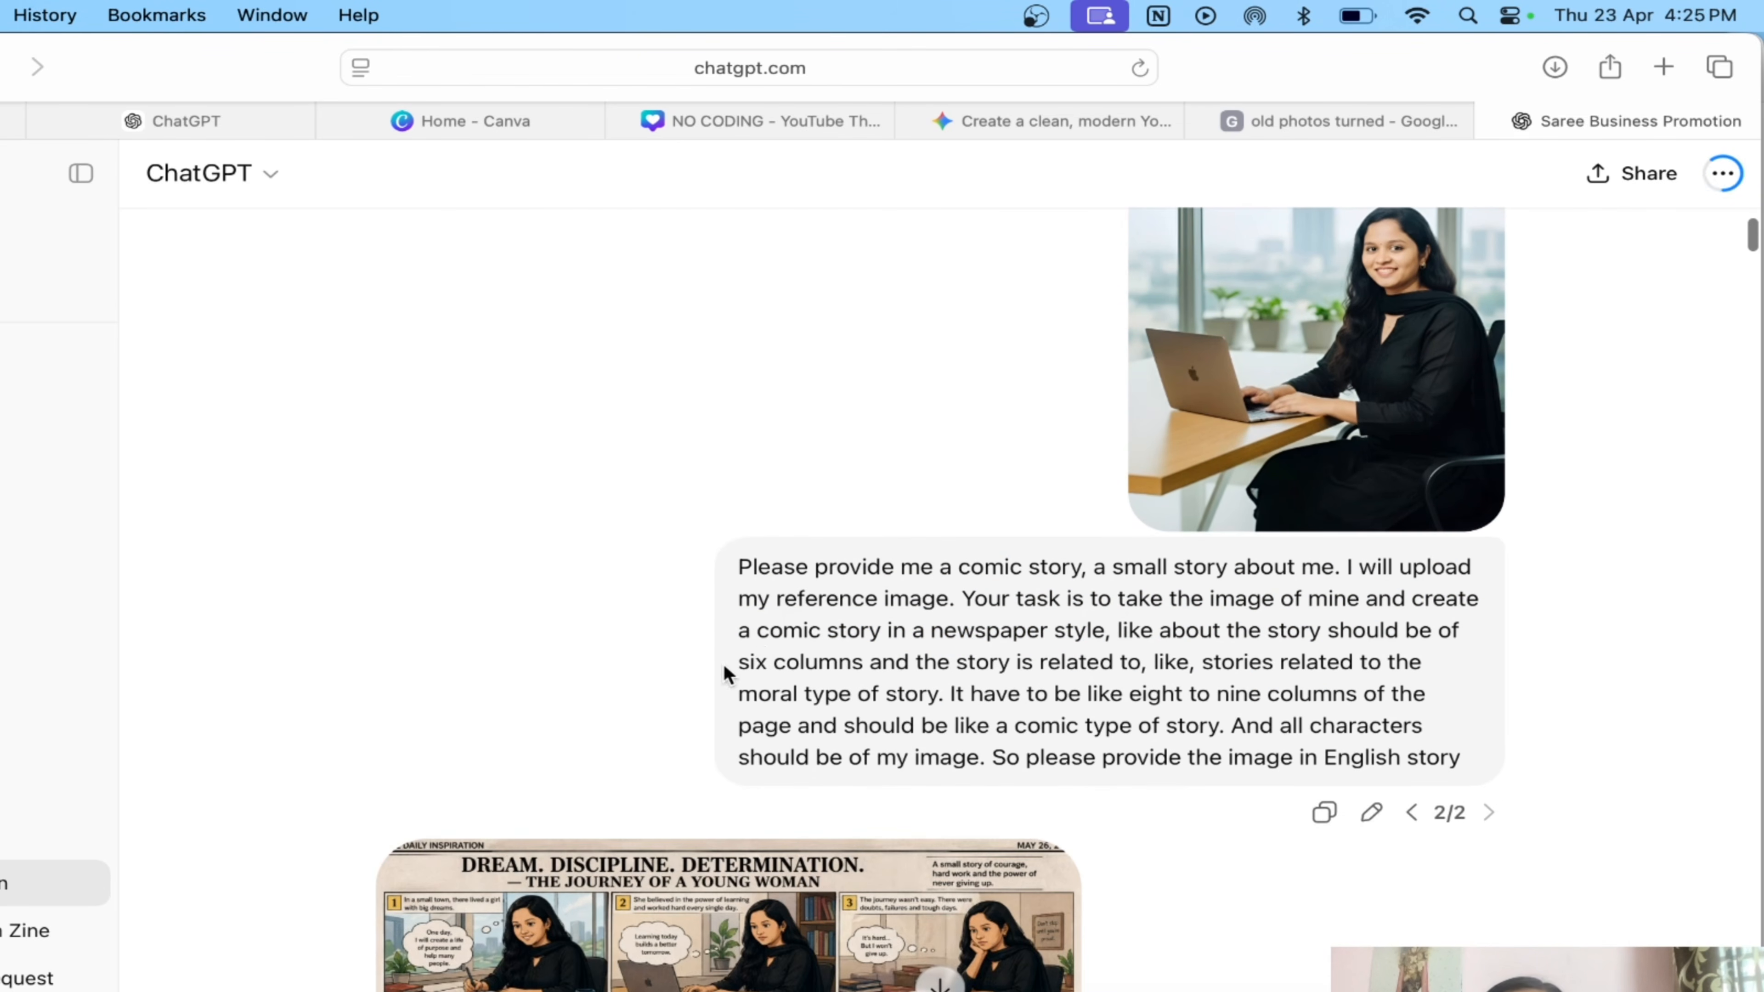
drag(724, 674, 1111, 678)
click(1201, 709)
scroll(1201, 709, down, 1)
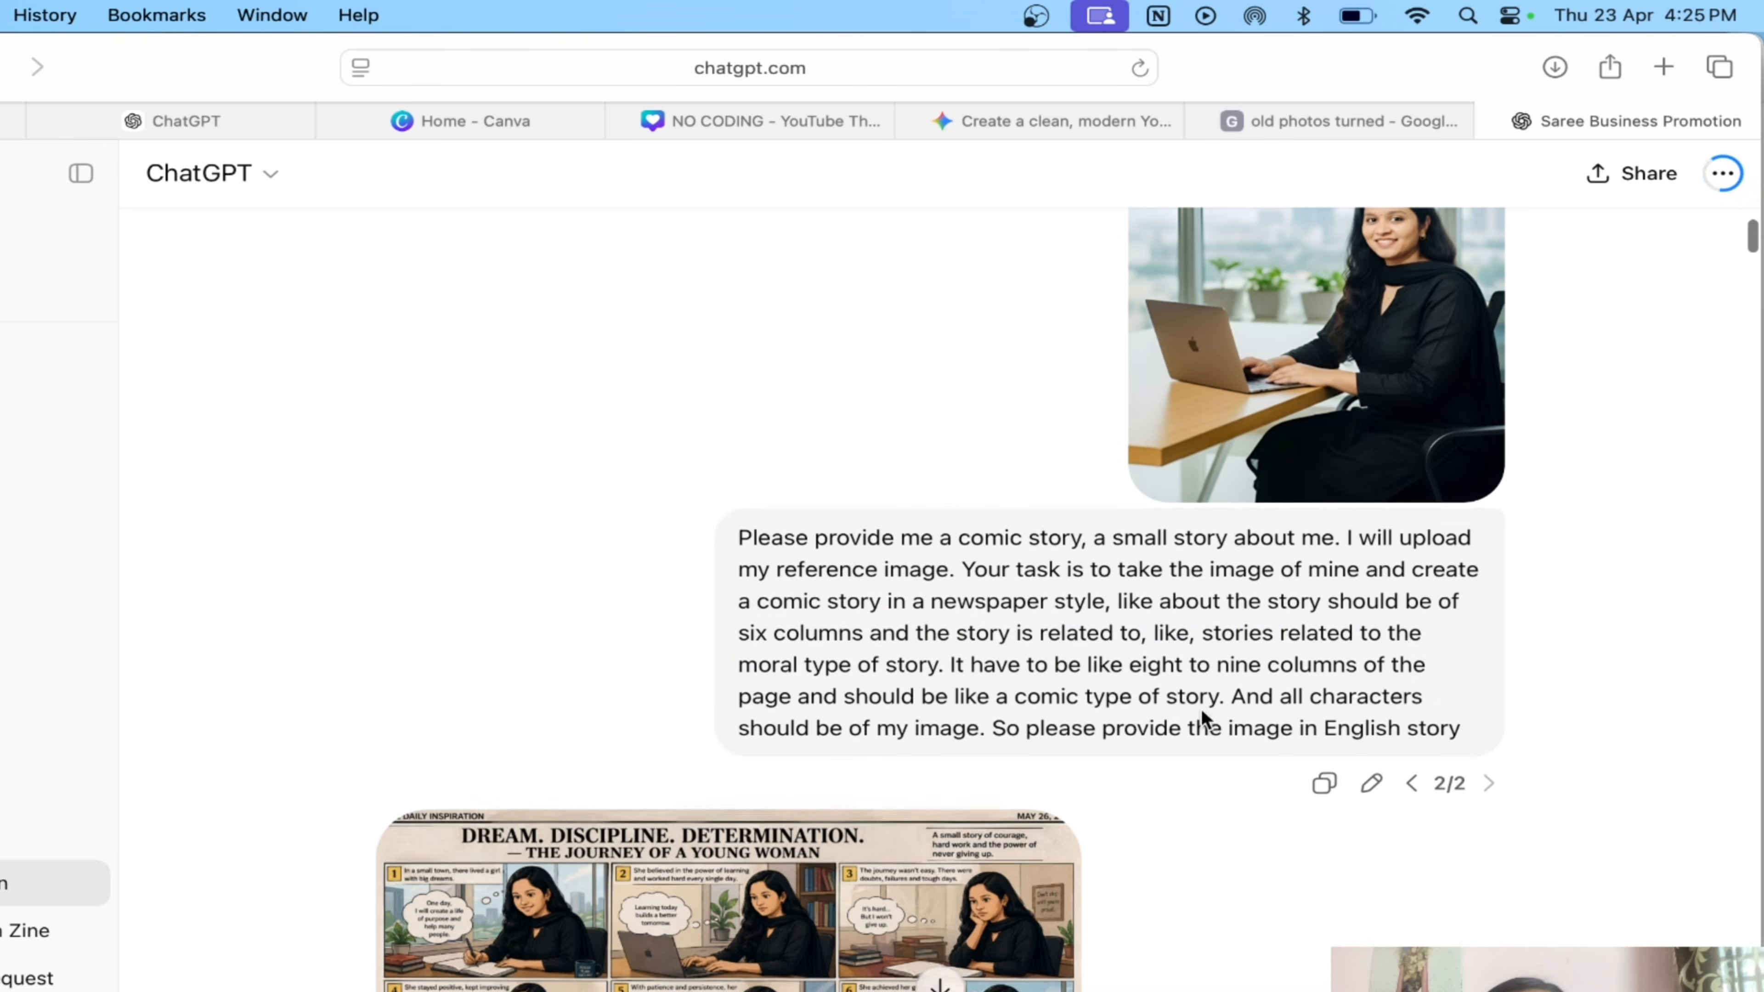
drag(939, 668, 737, 664)
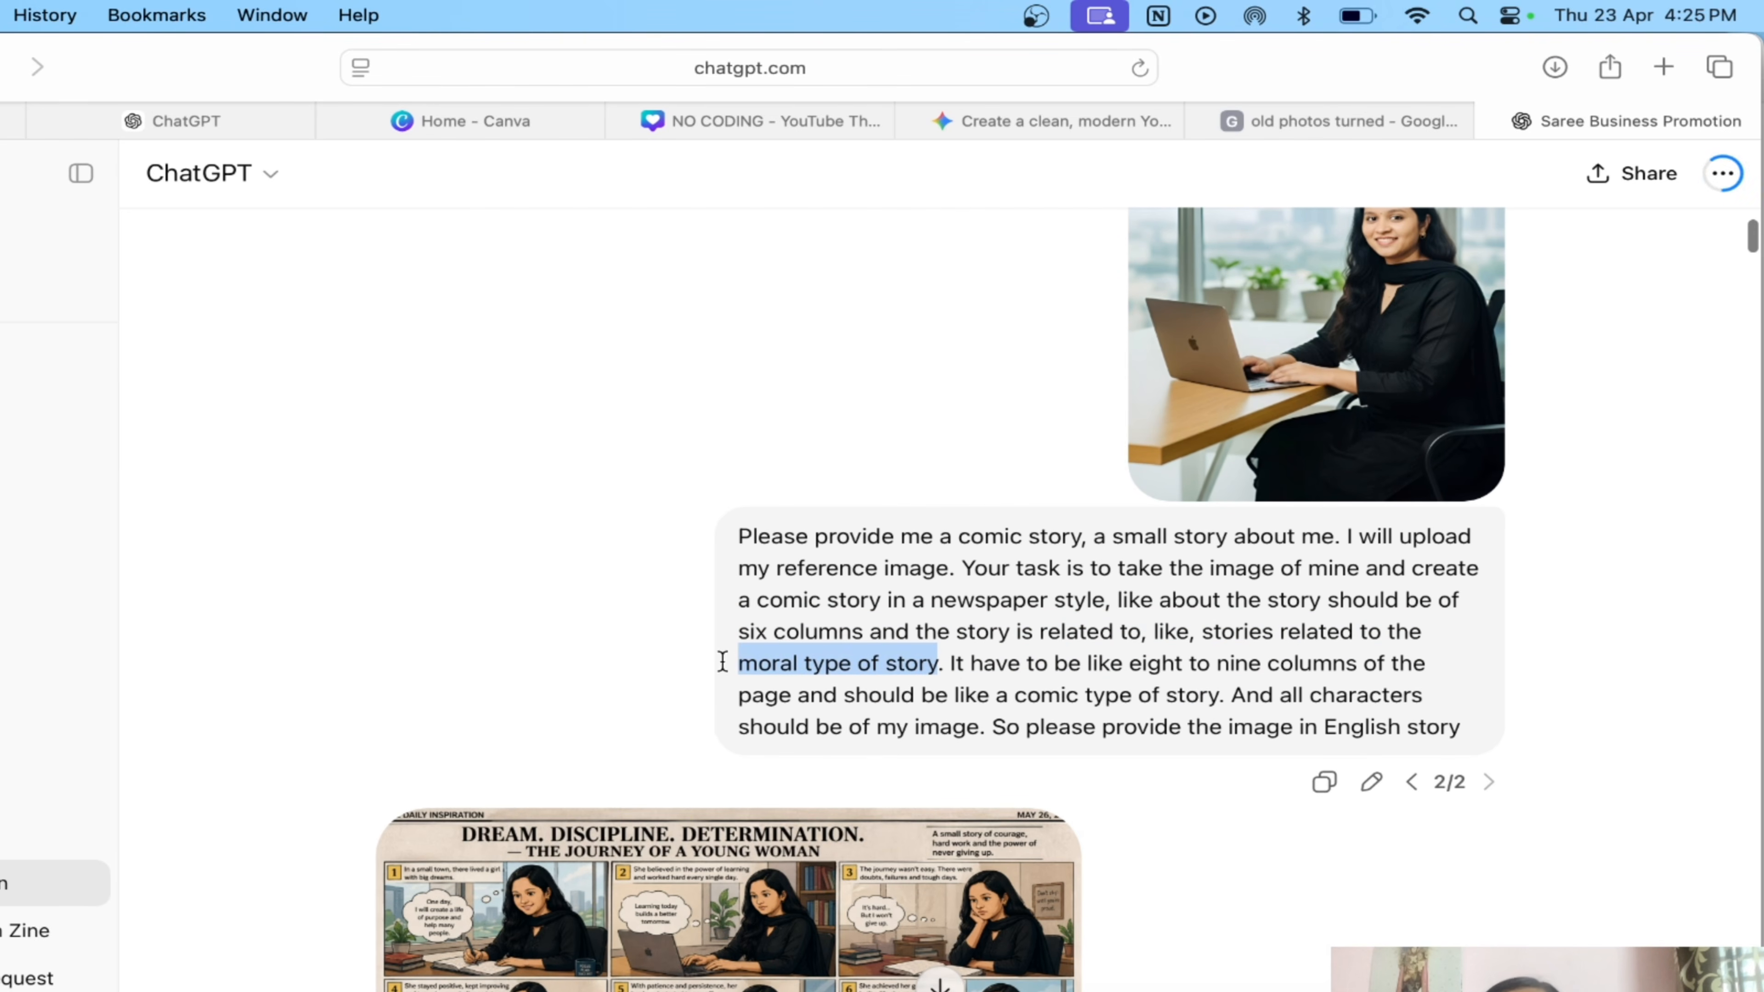
click(1022, 656)
scroll(1017, 653, down, 7)
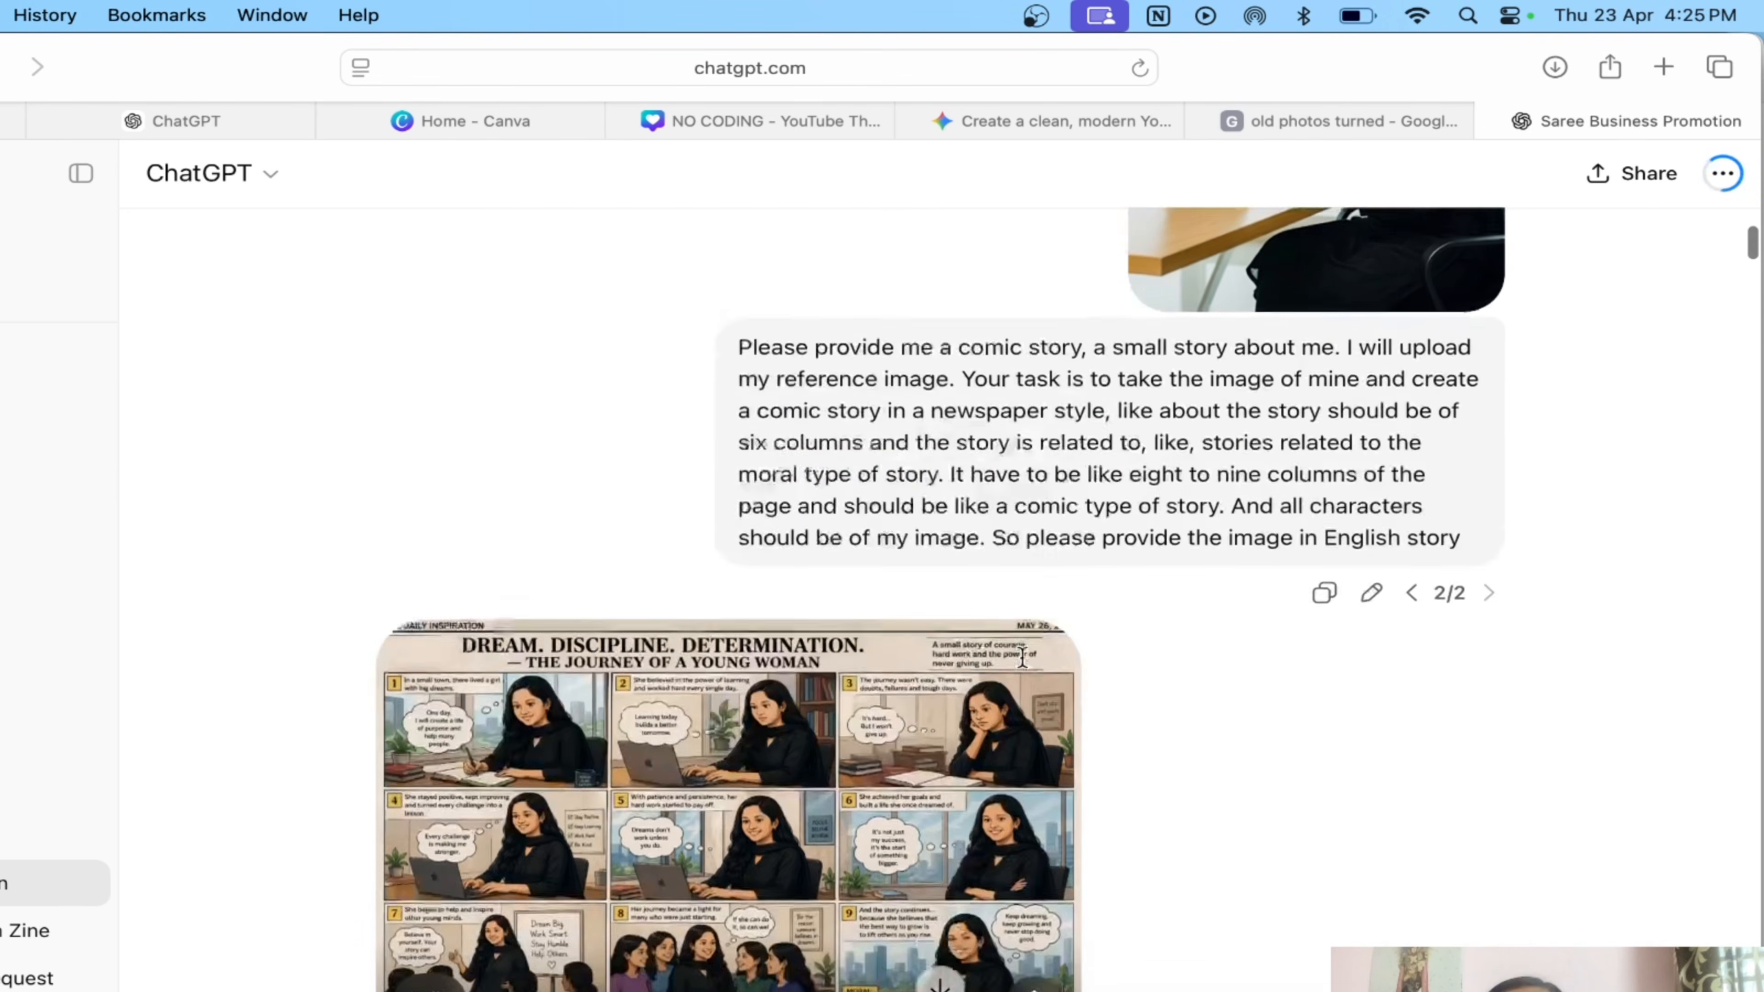
- Submit the vintage botanical illustration poster prompt in a new chat as an image request with the Auto aspect ratio
click(800, 633)
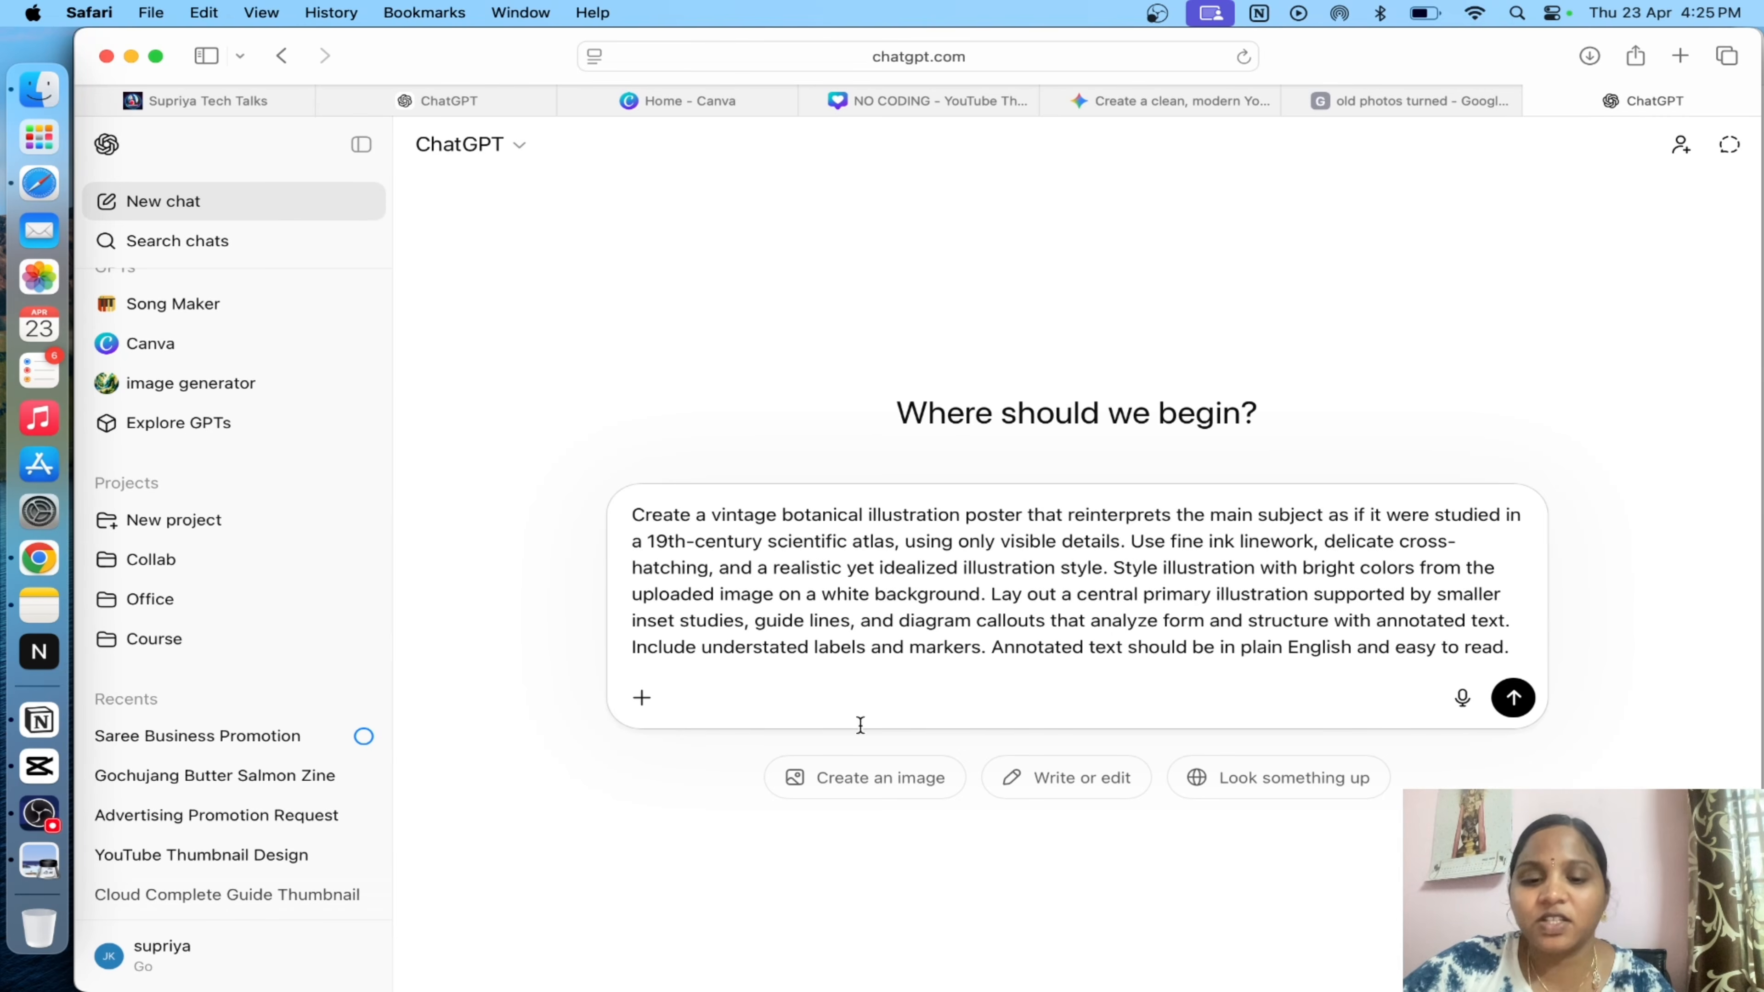
click(869, 781)
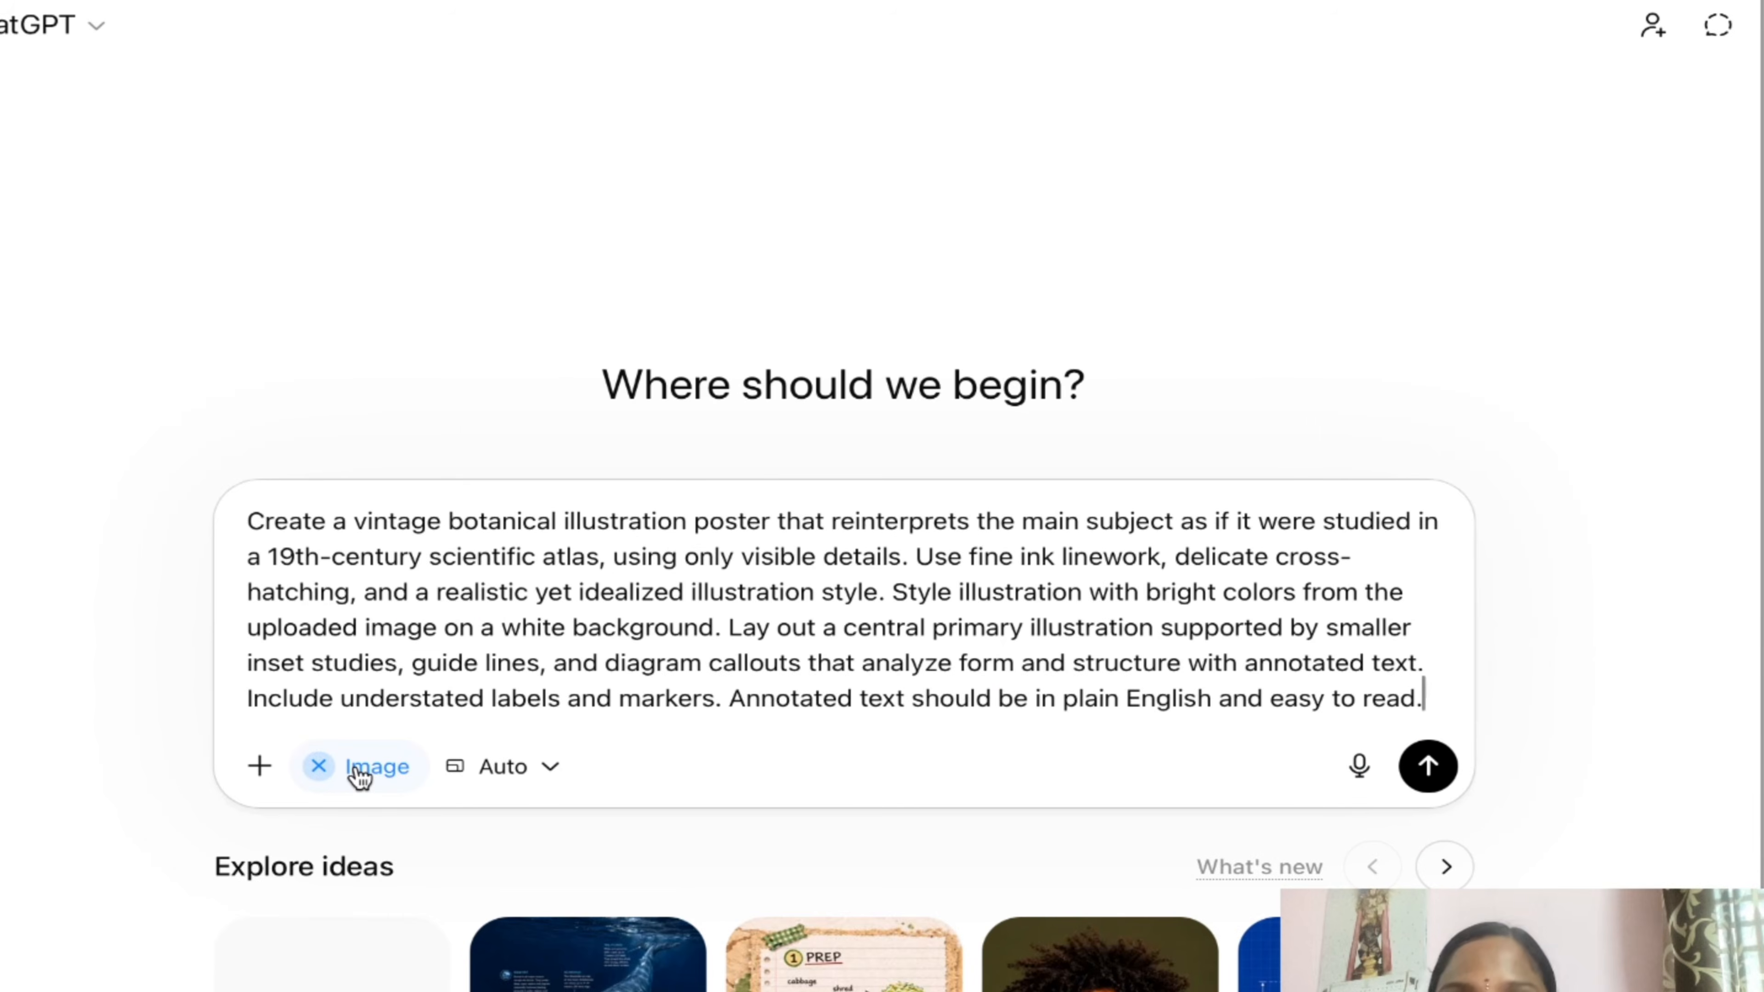
click(510, 768)
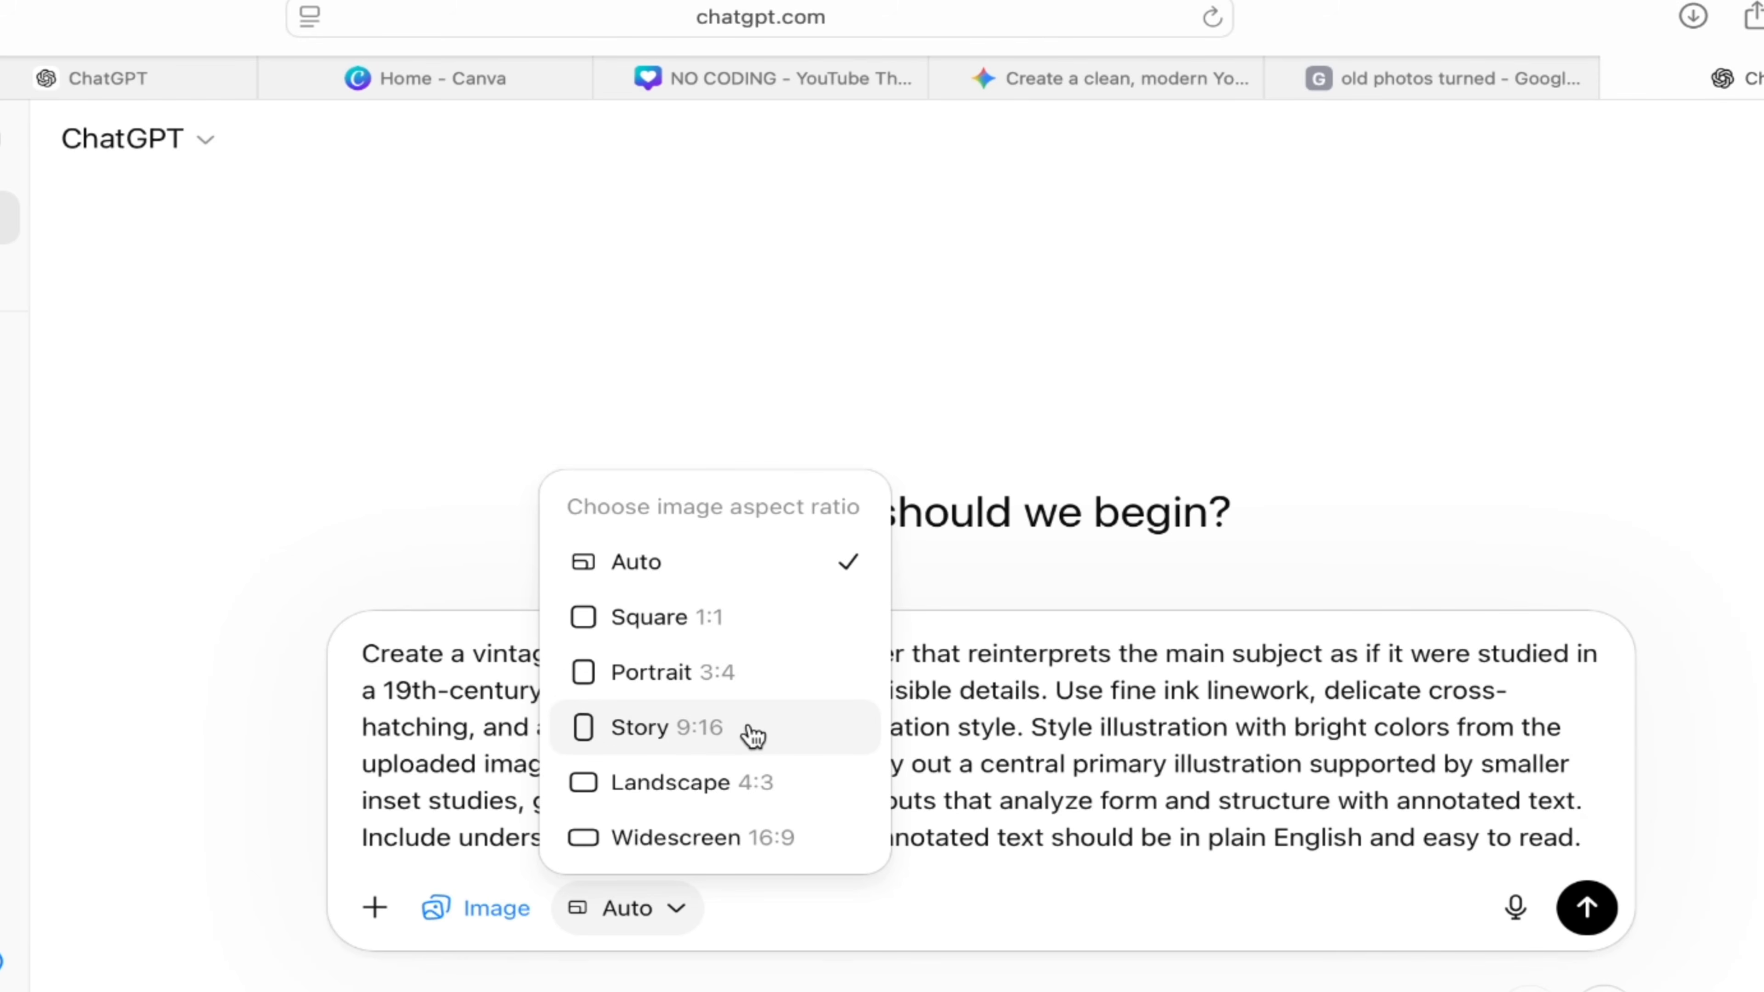
click(1064, 835)
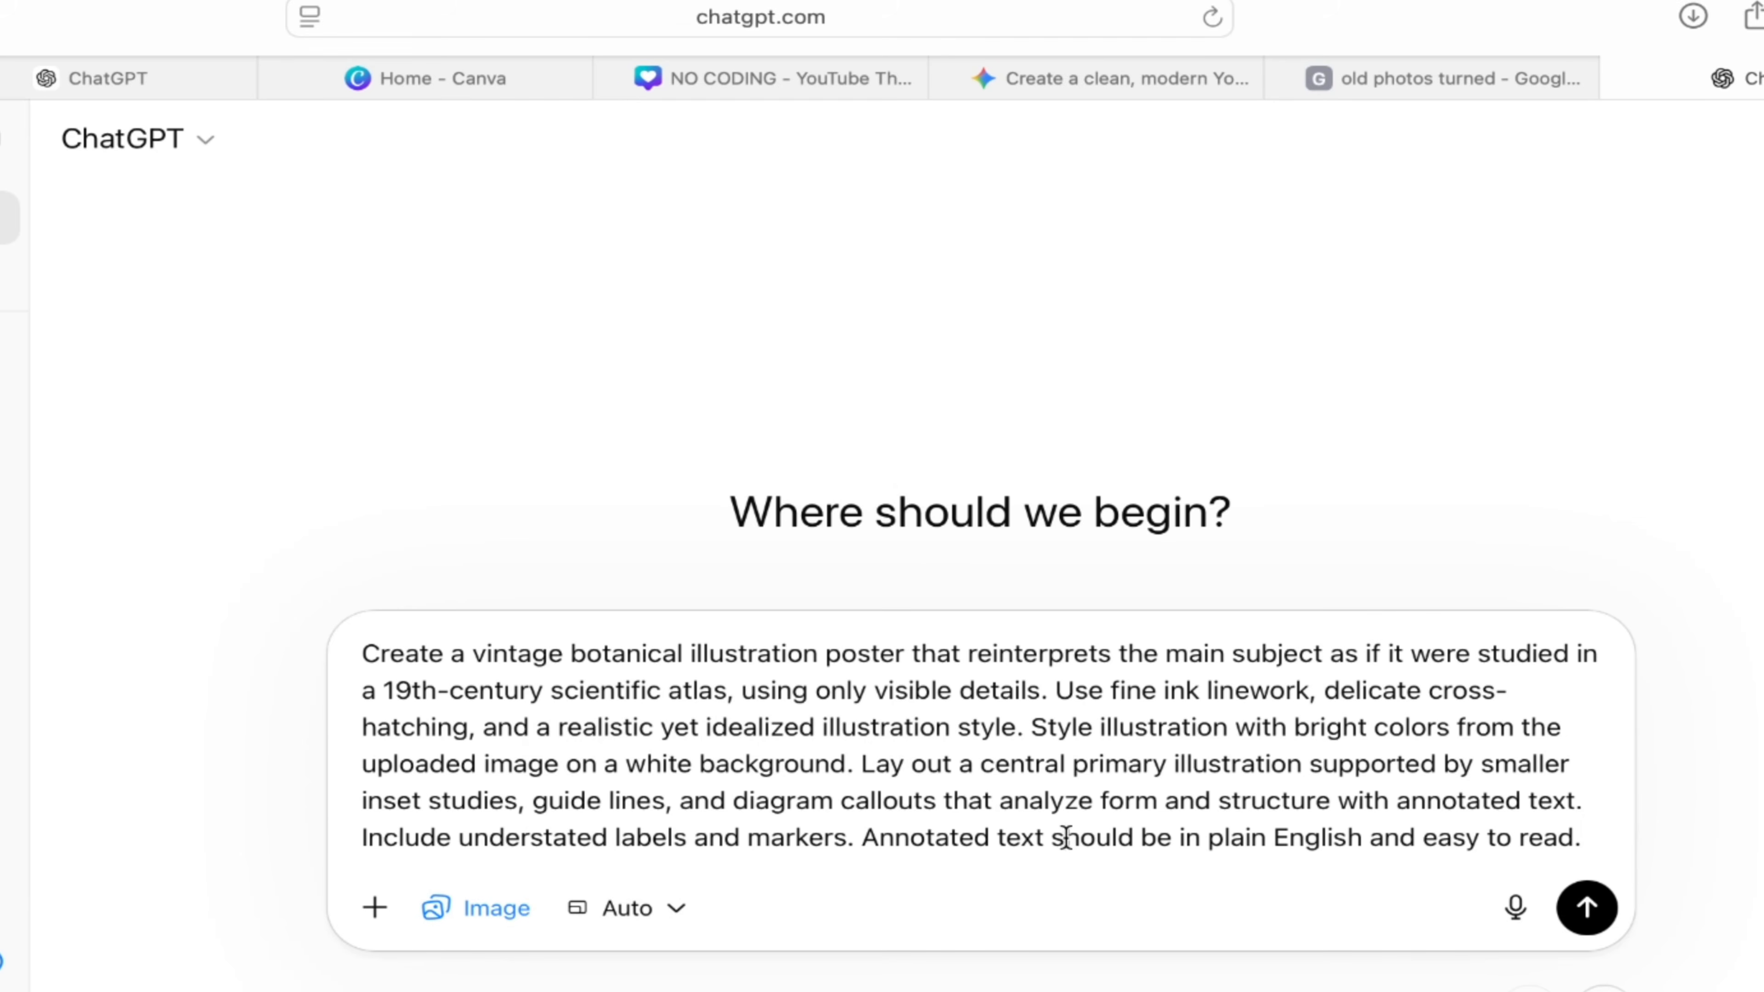
scroll(981, 827, down, 1)
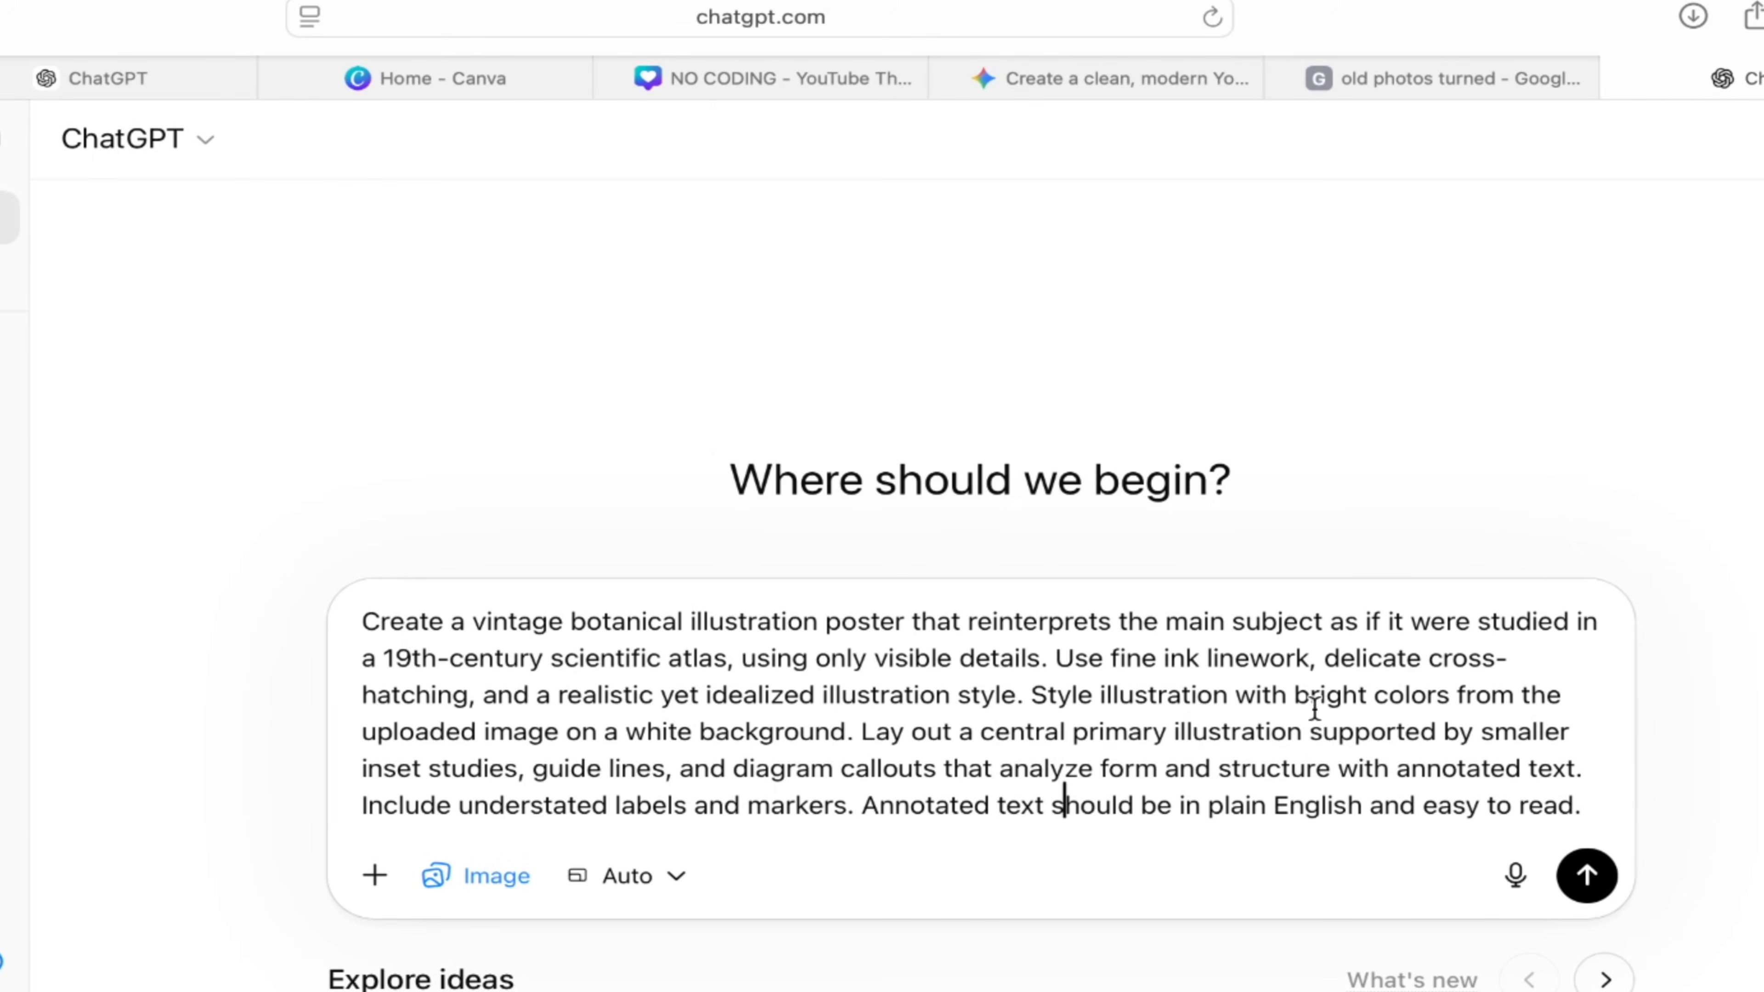
click(1587, 874)
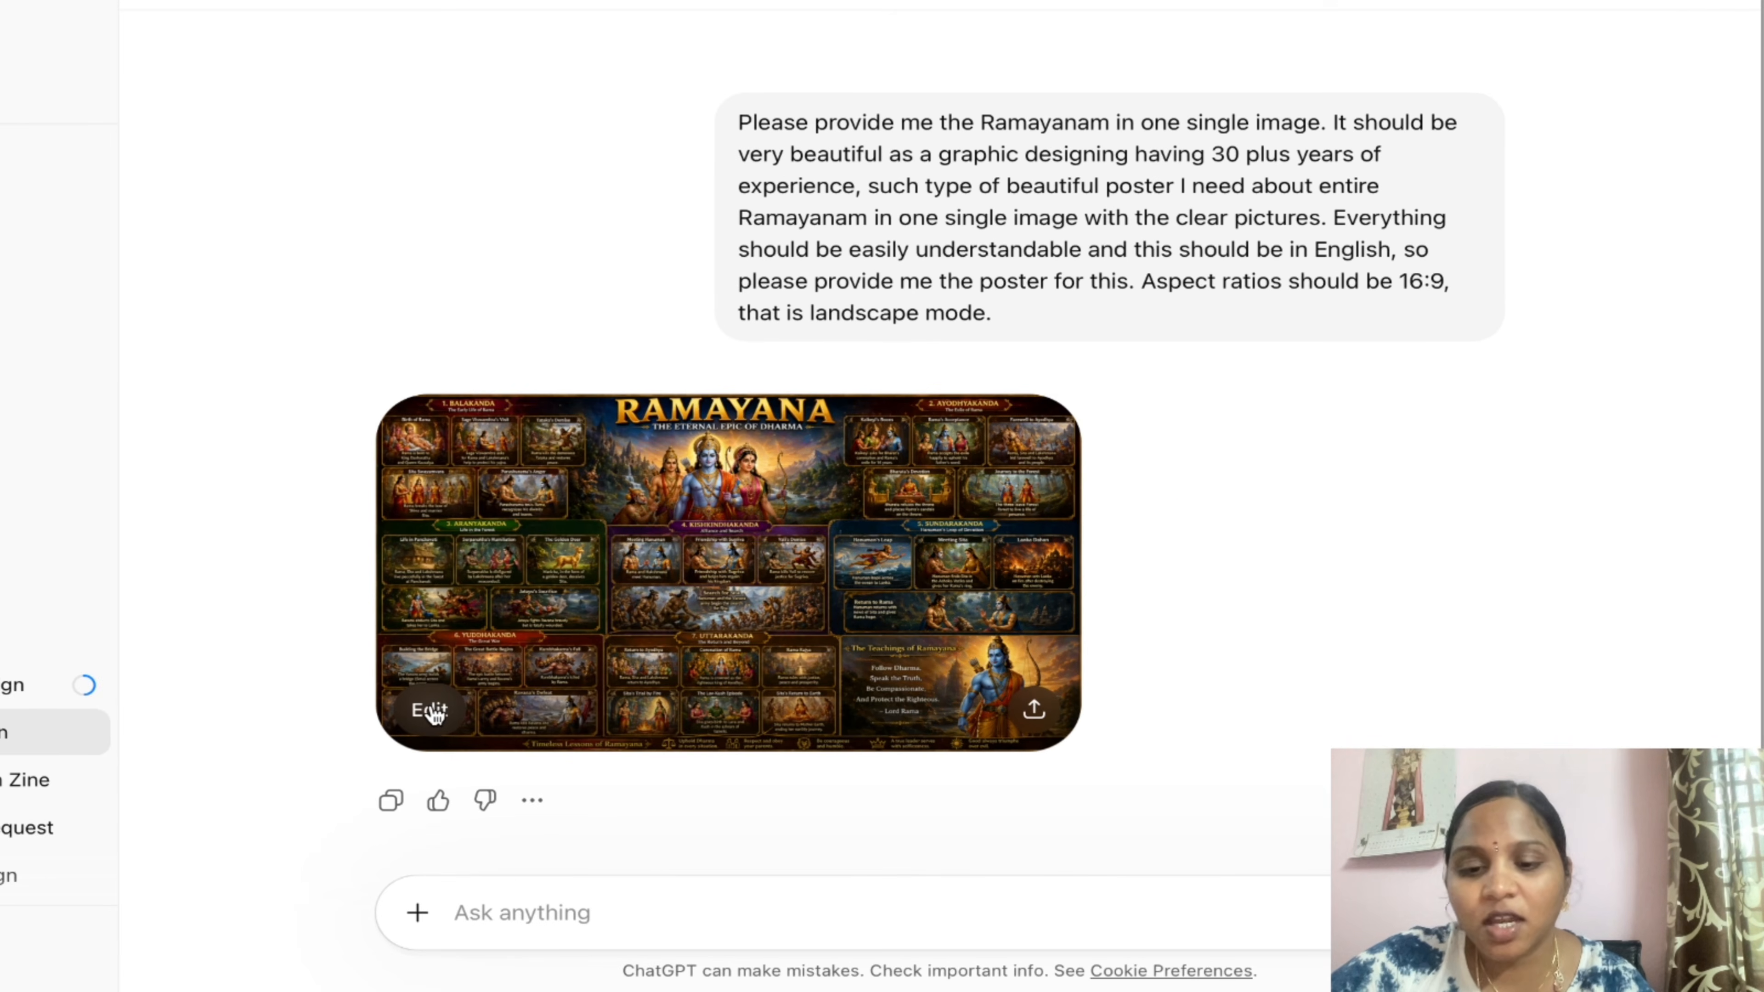
- Check the editing, sharing and download options of the Ramayana poster, and close its sharing dialog
click(432, 710)
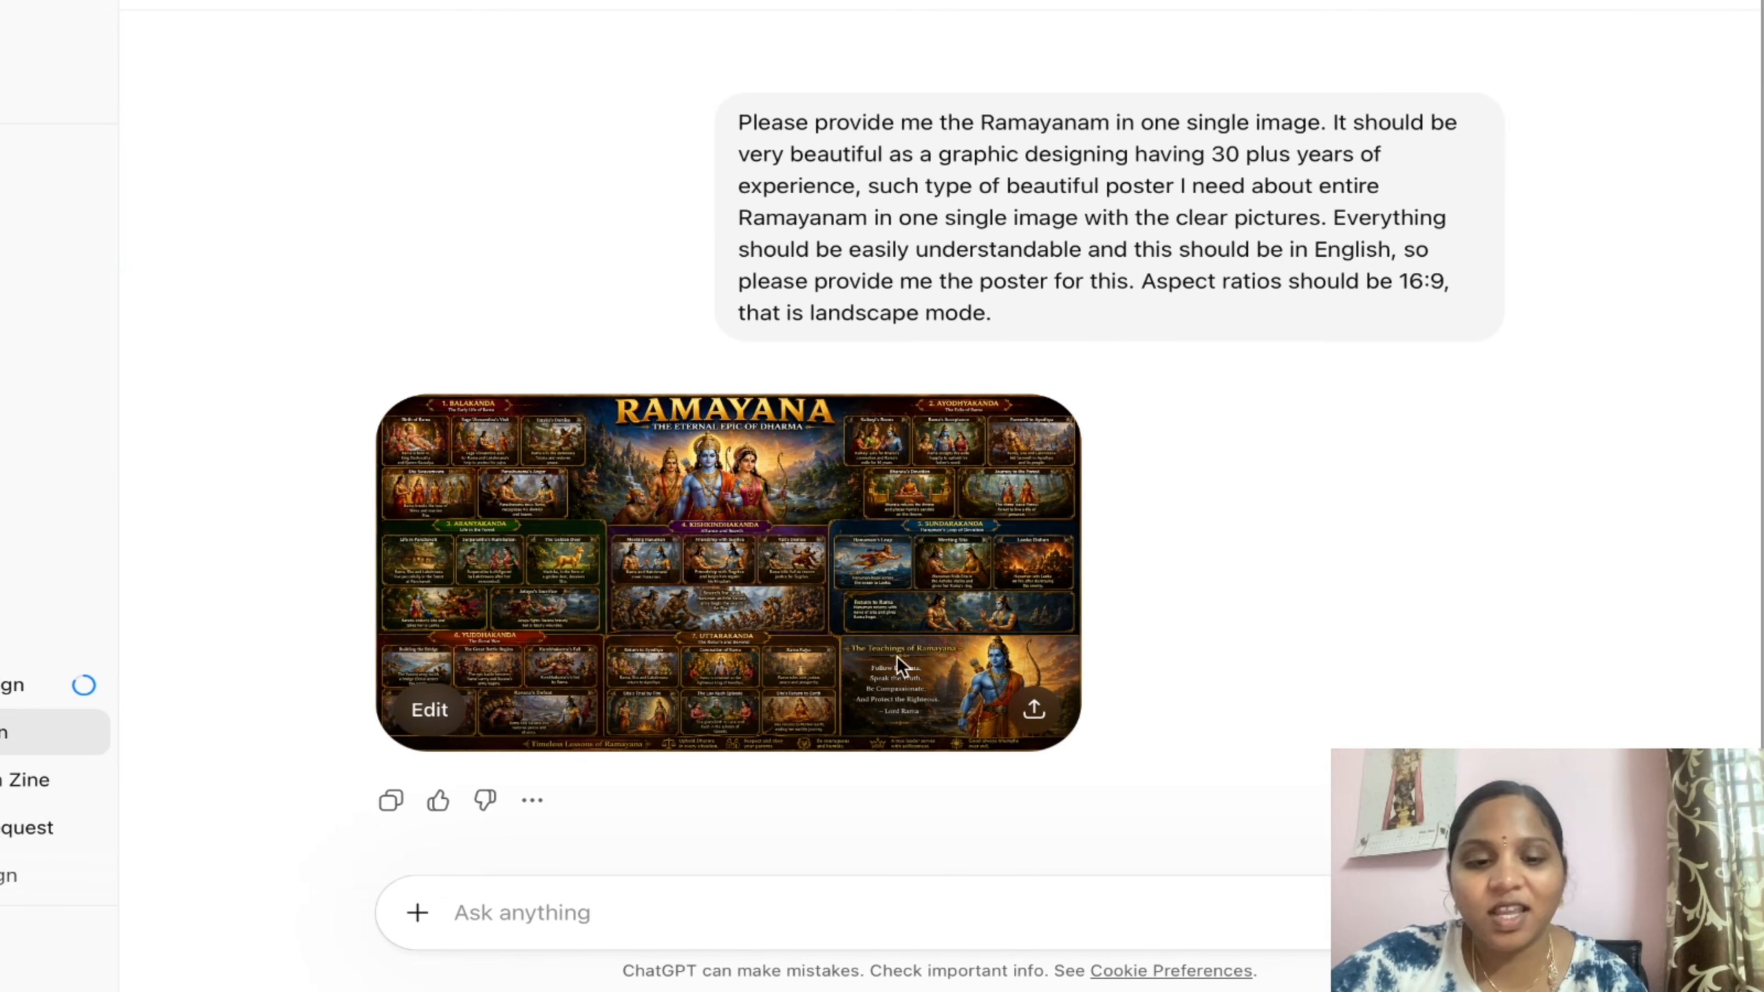
click(1035, 712)
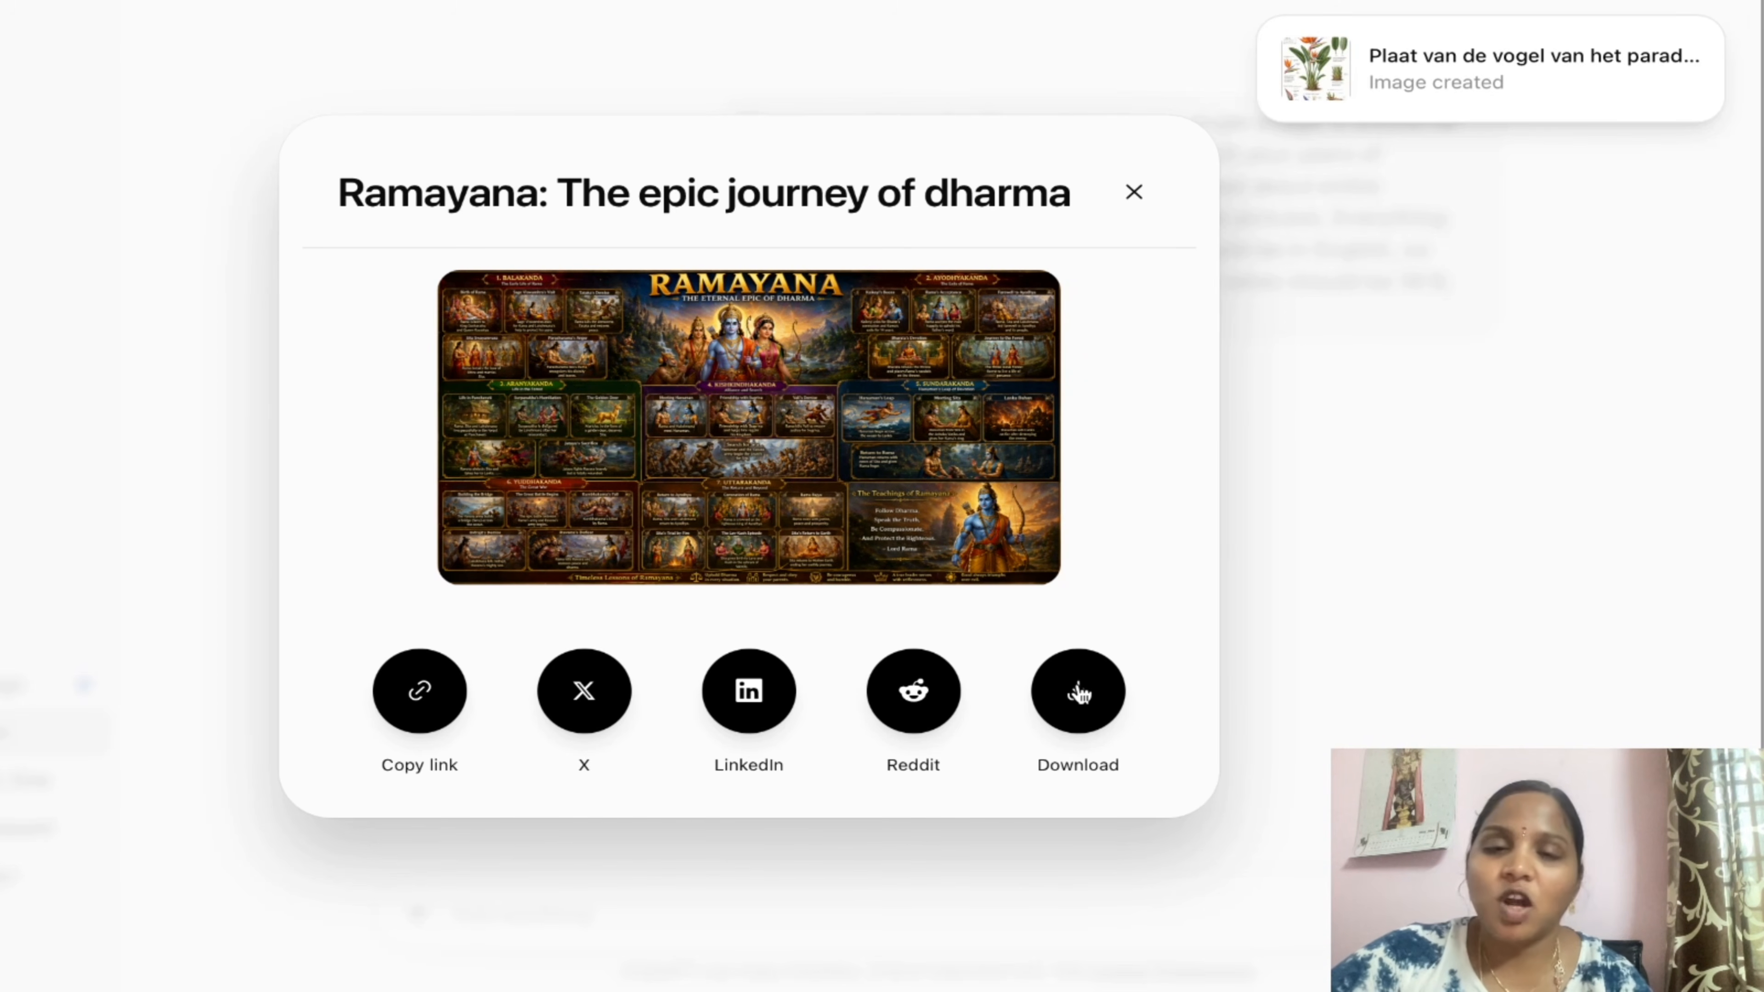
click(1137, 199)
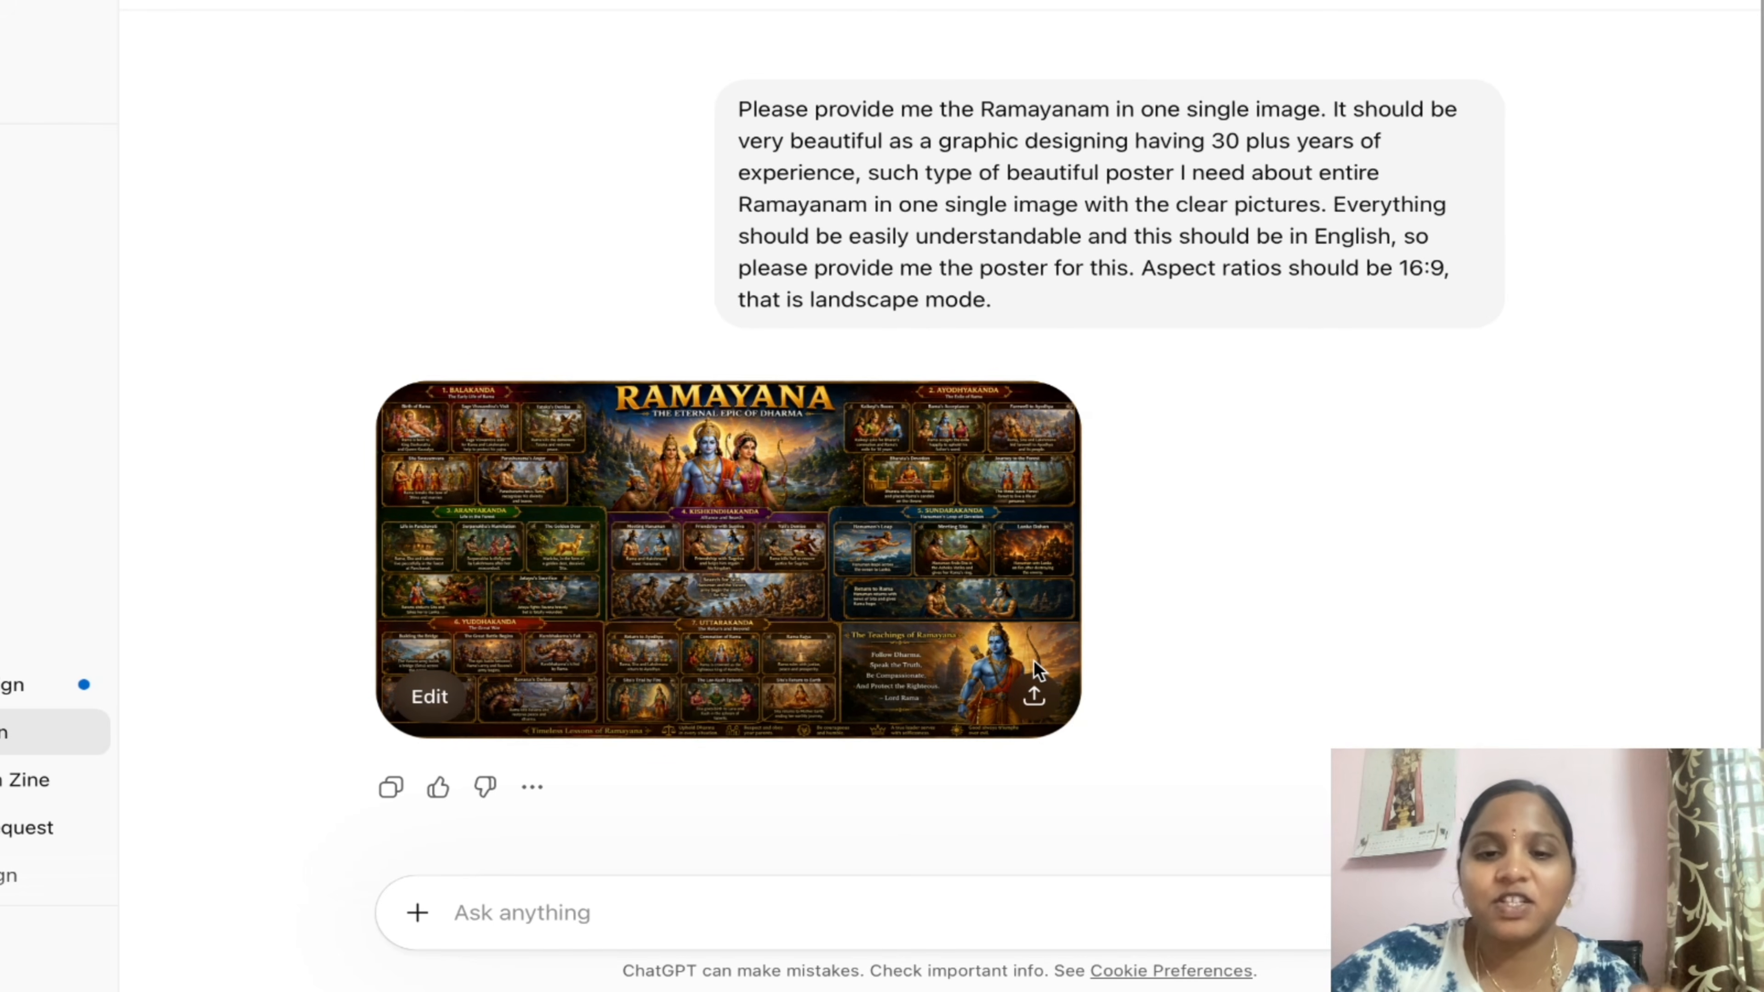
- Go back through the chat's earlier images to examine the Alphabet Animals poster and the banking app UI design with its prompt
scroll(741, 650, up, 20)
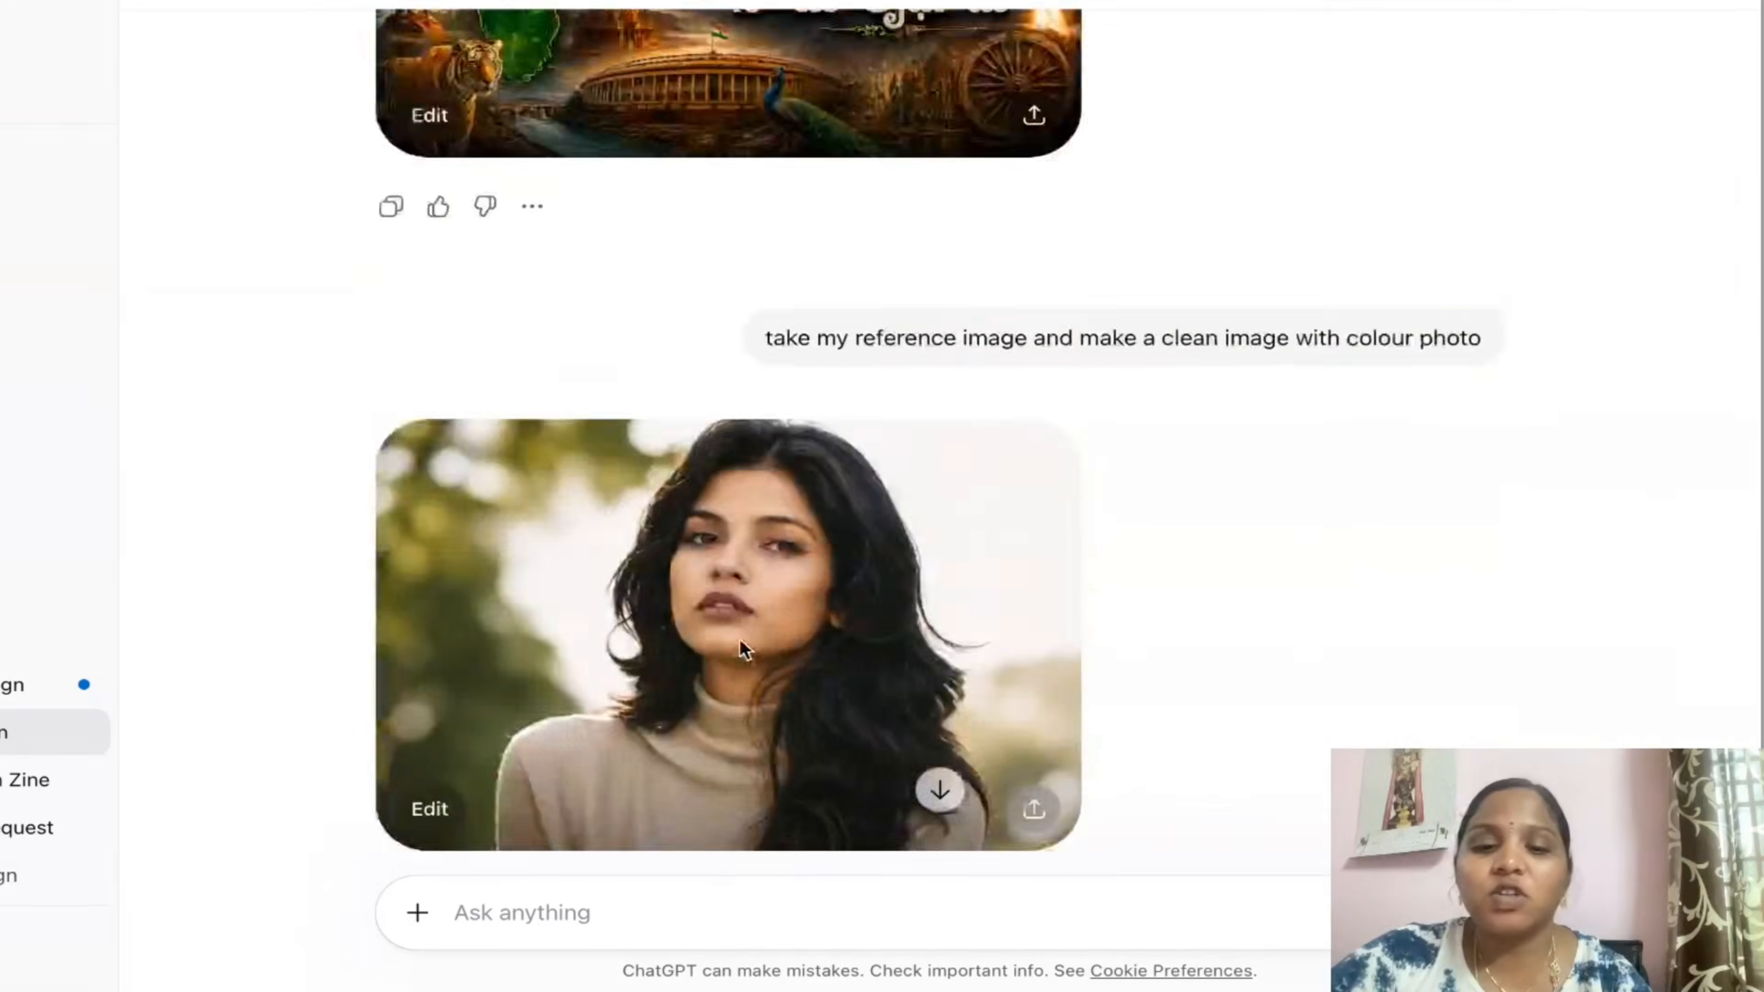
scroll(741, 650, up, 20)
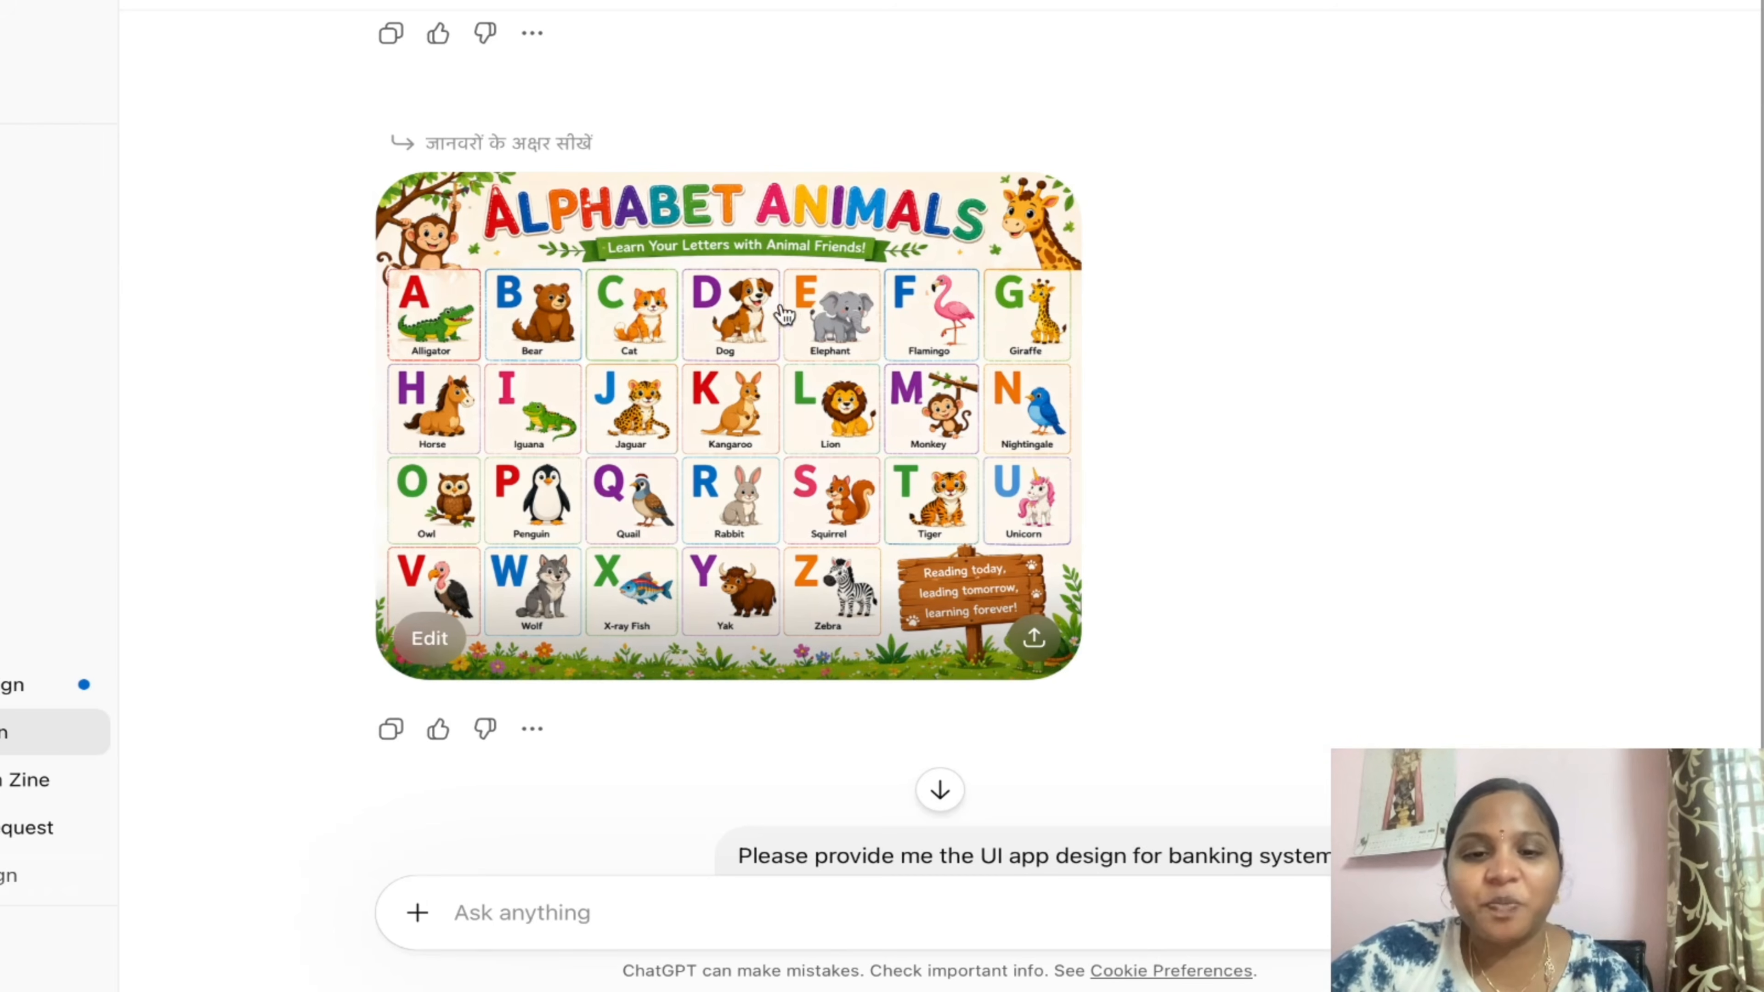
click(735, 415)
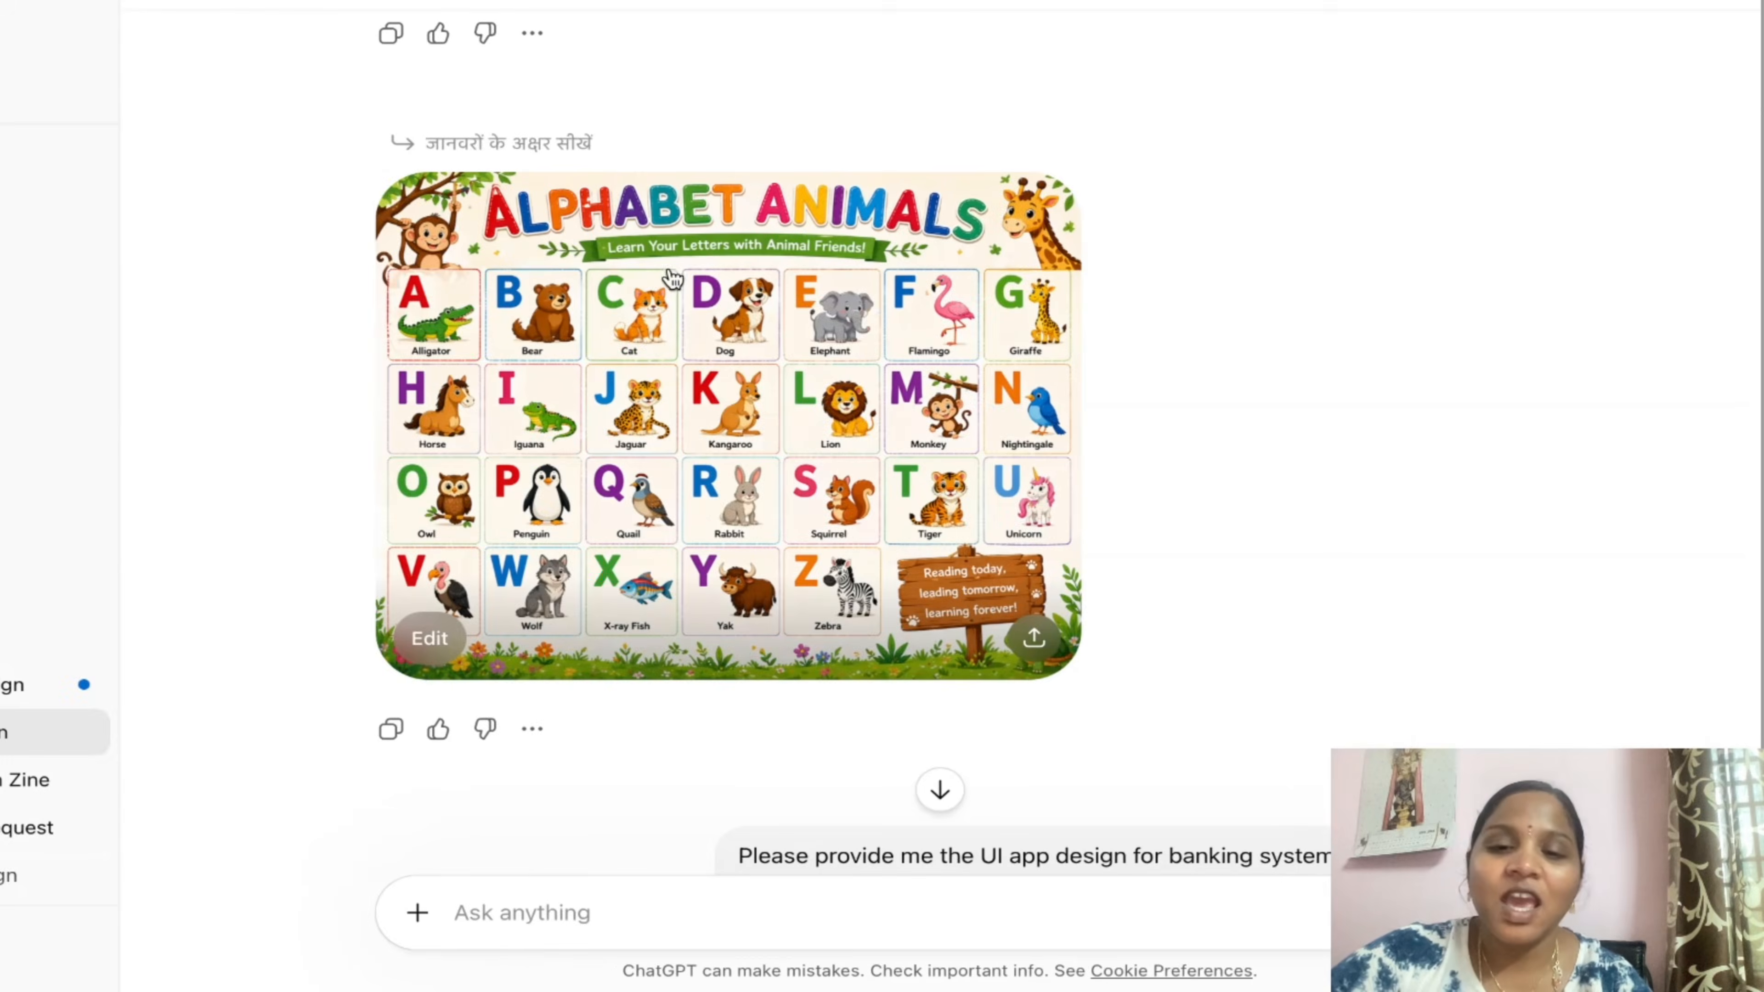
scroll(704, 221, down, 3)
scroll(705, 221, up, 2)
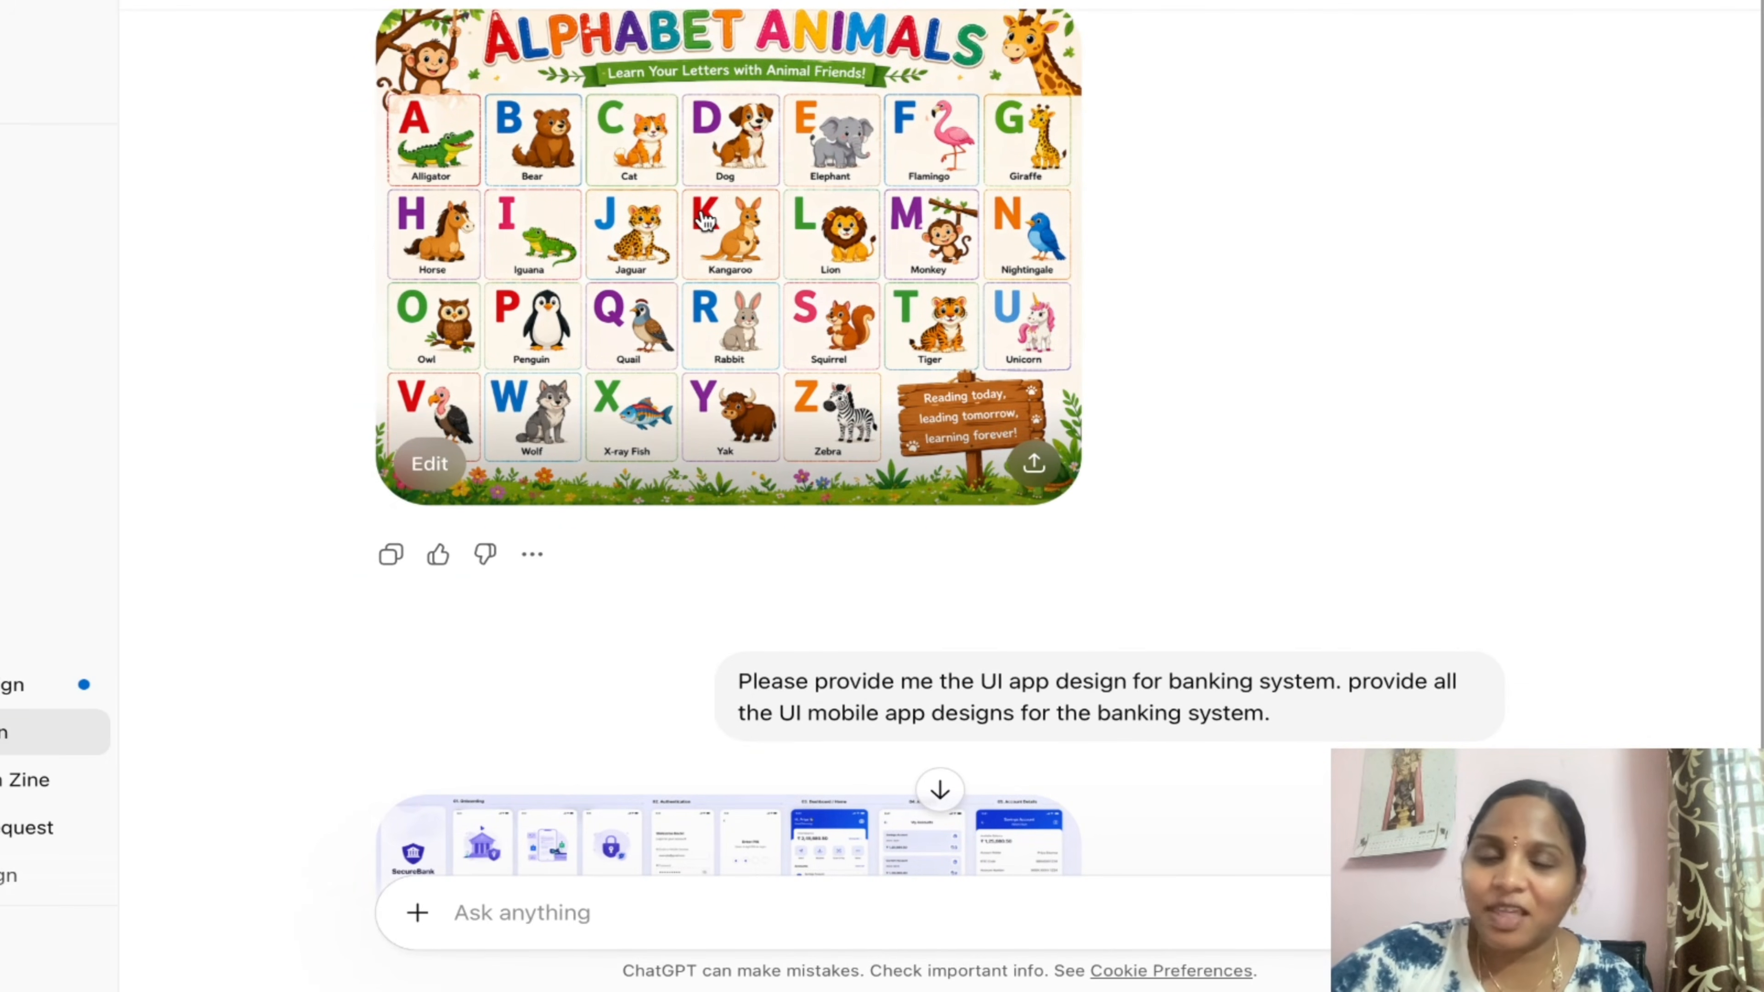
scroll(705, 221, down, 6)
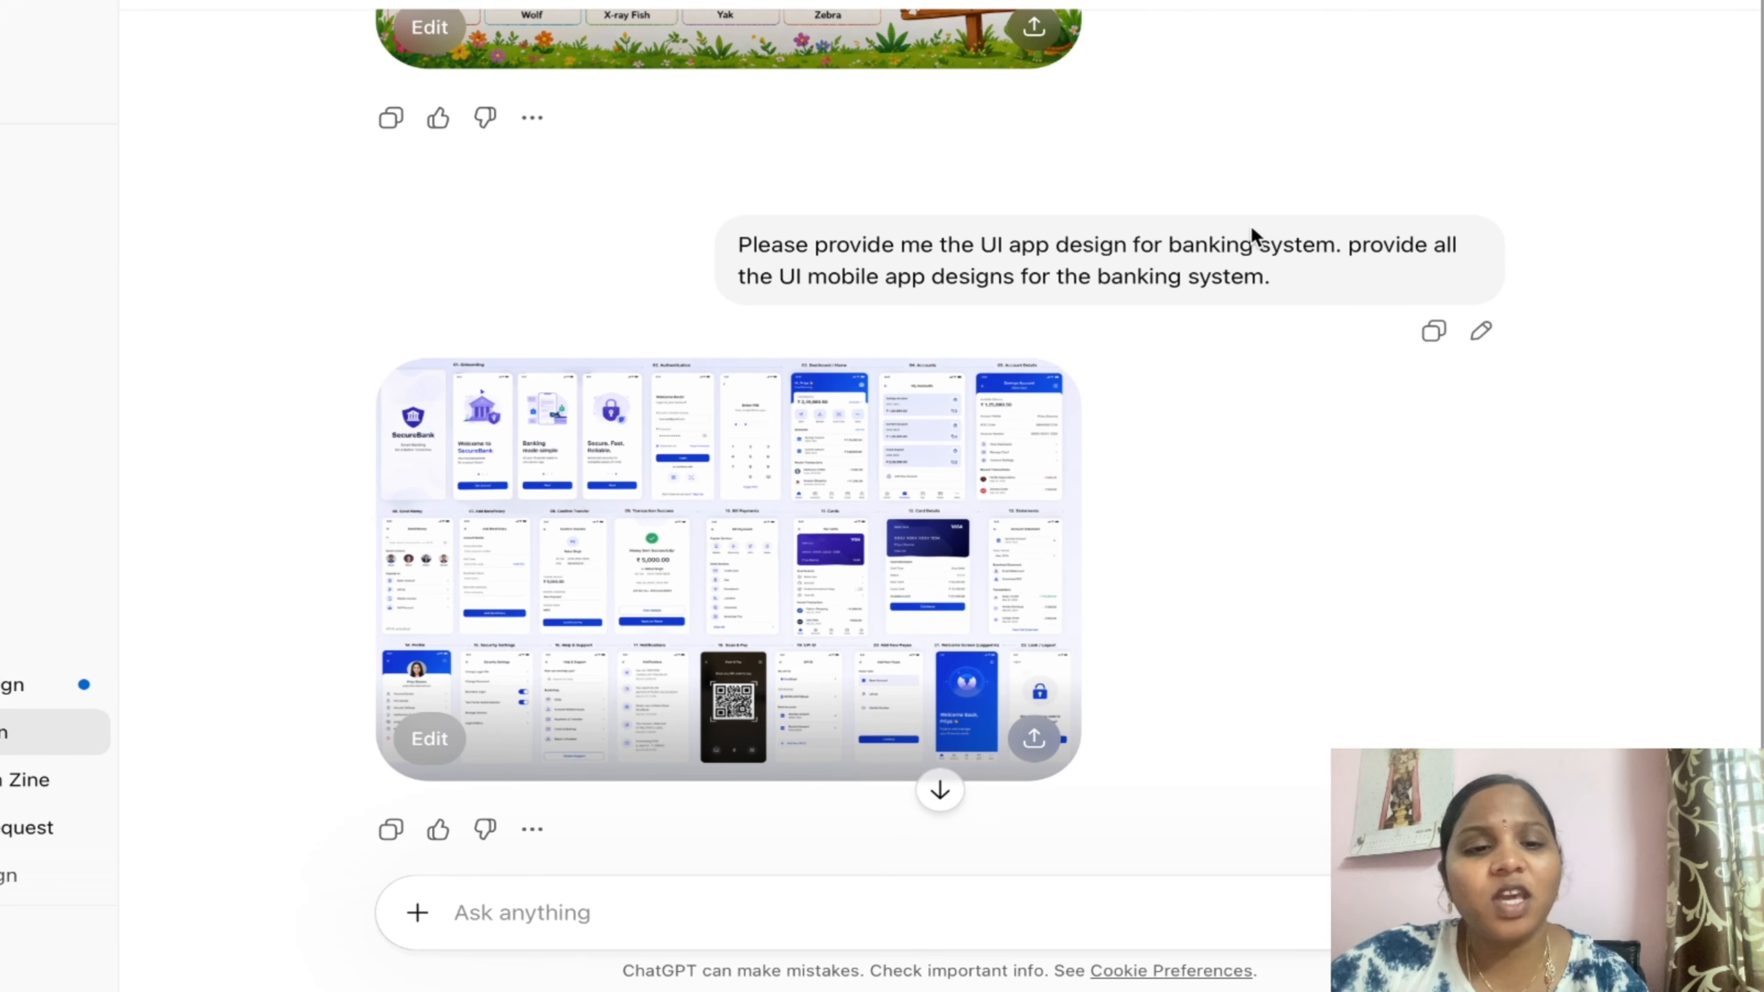
- Read through the banking system UI app design prompt, including its request for all the mobile app designs
drag(1285, 278, 701, 232)
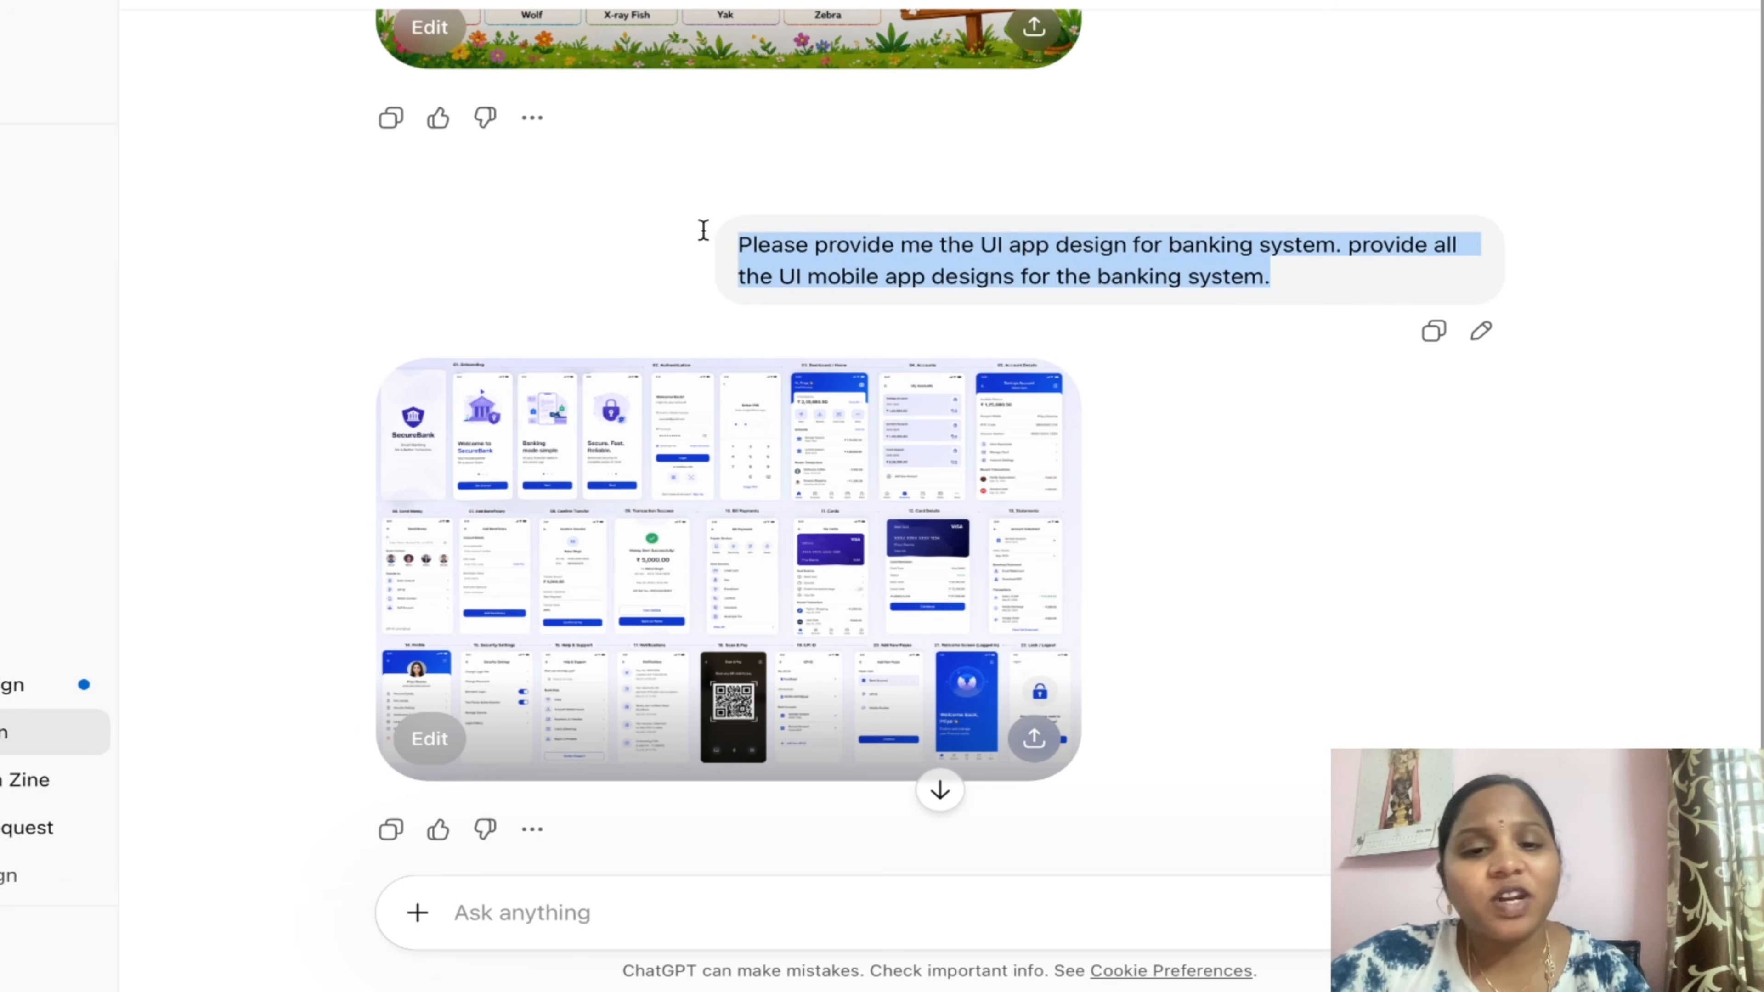
click(1351, 276)
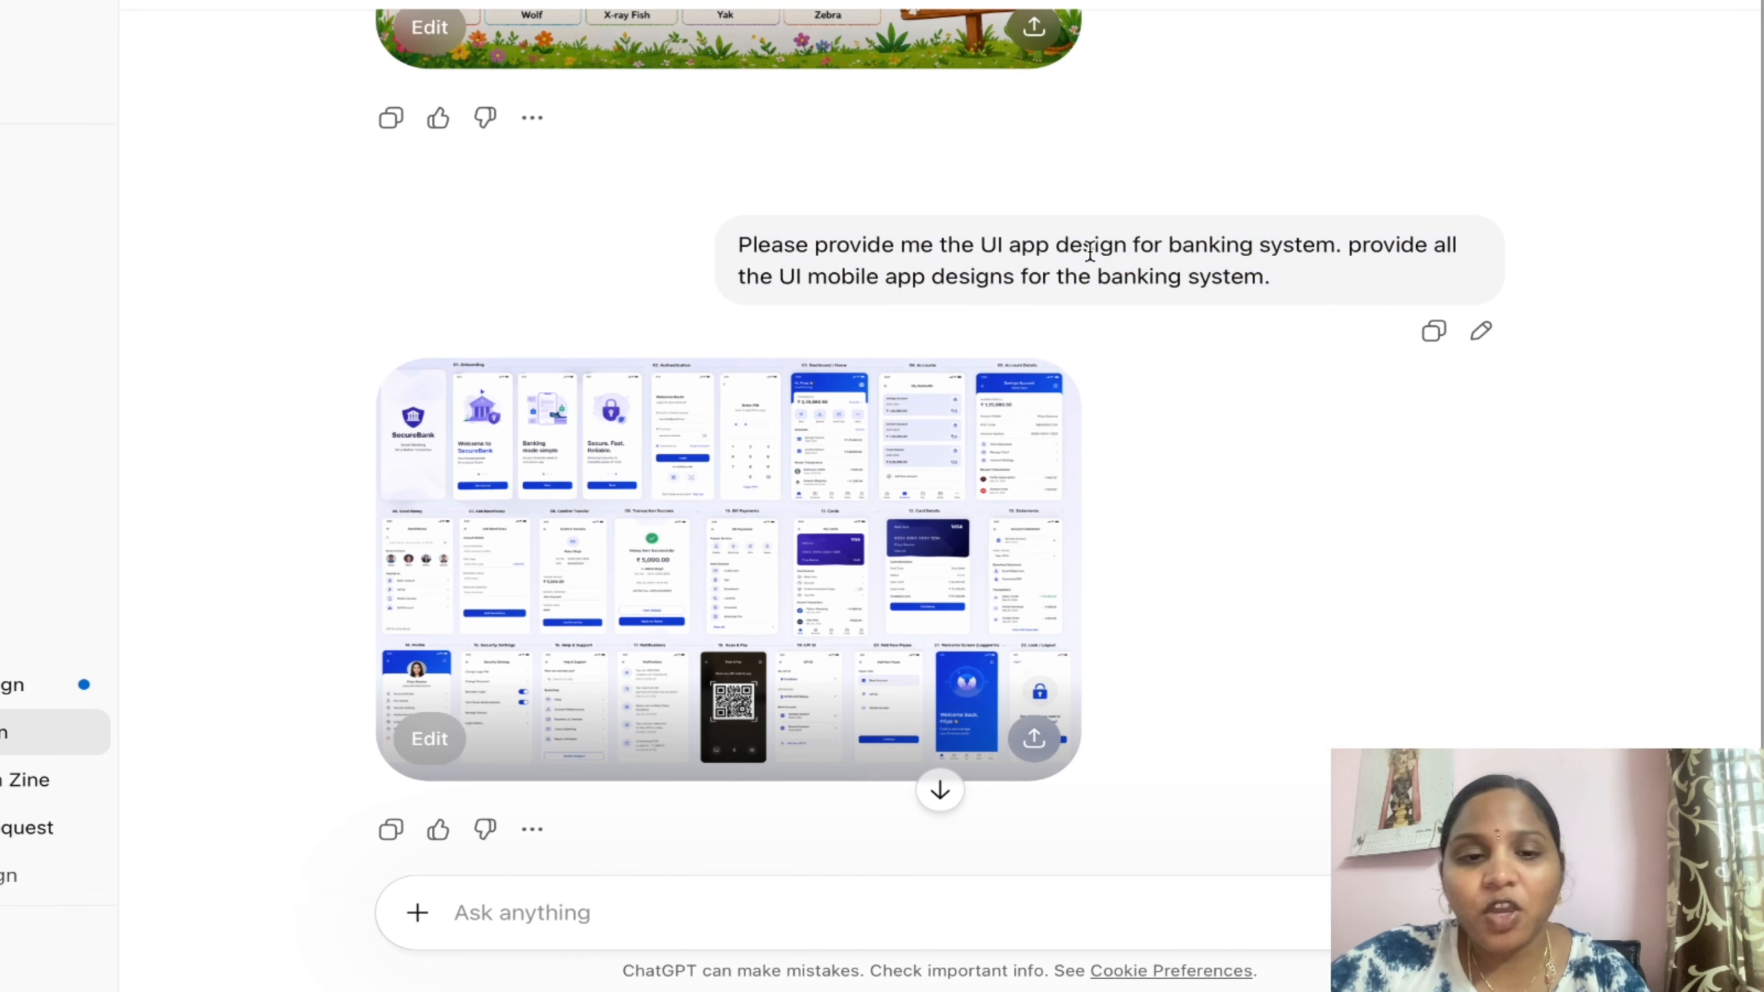
drag(1168, 245, 1379, 245)
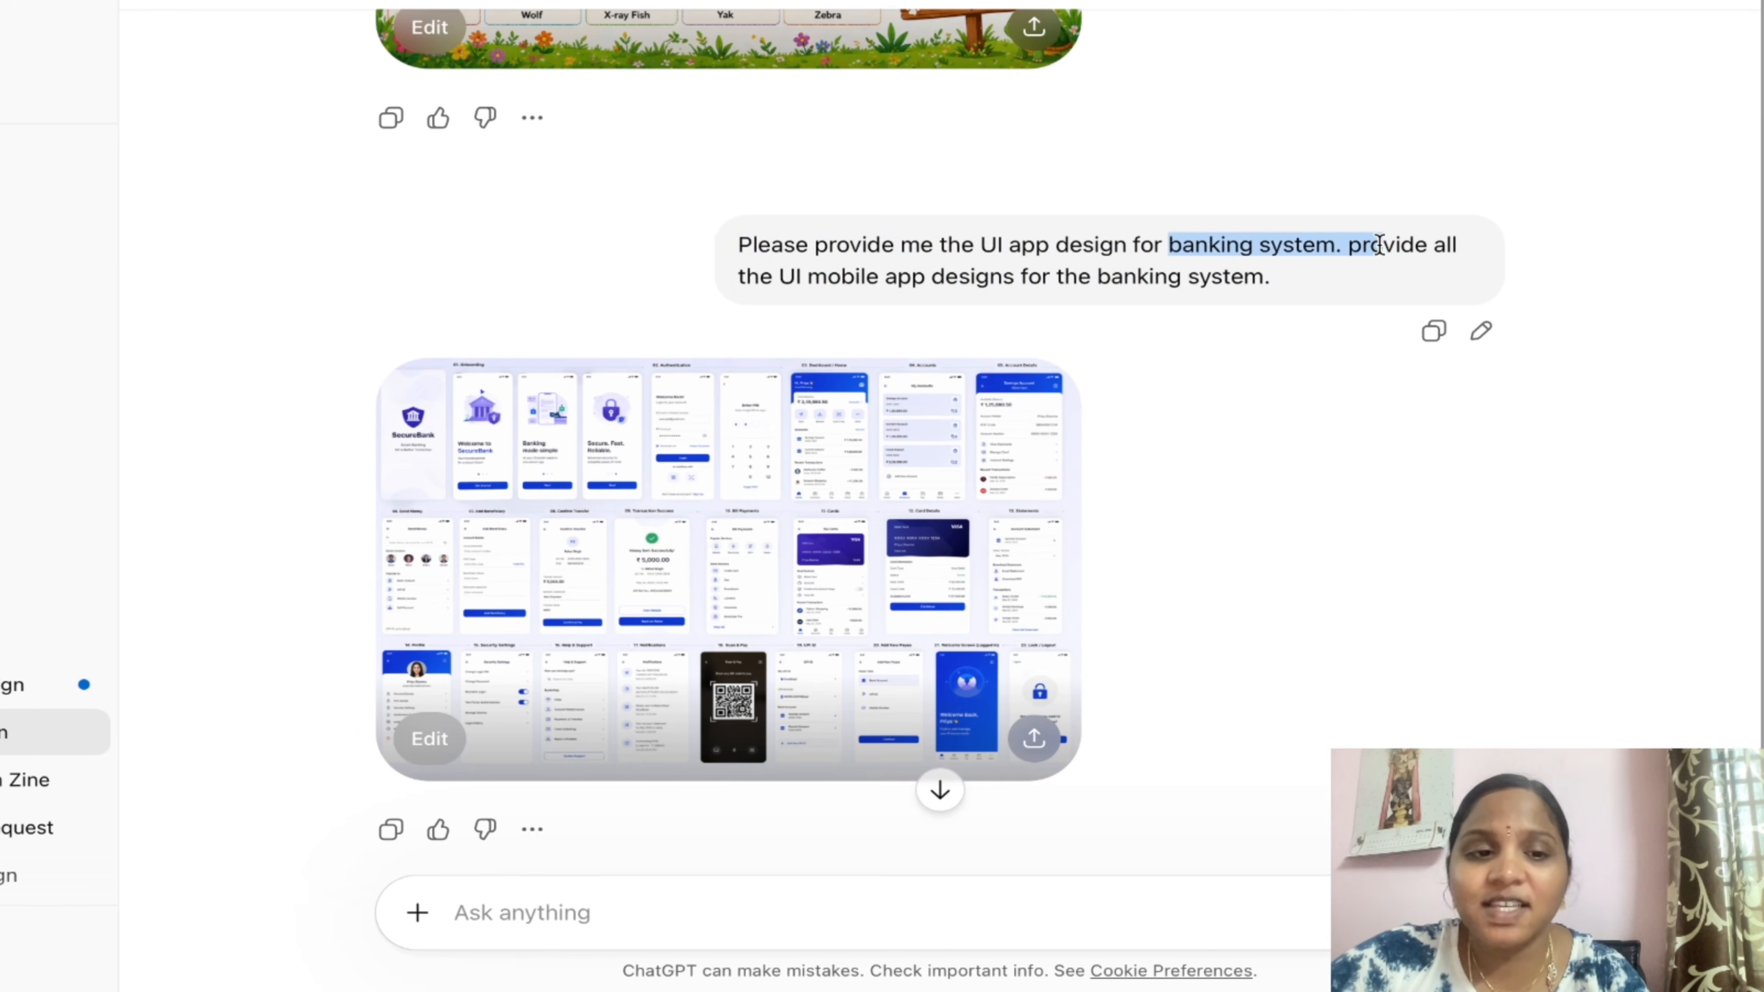
click(1255, 292)
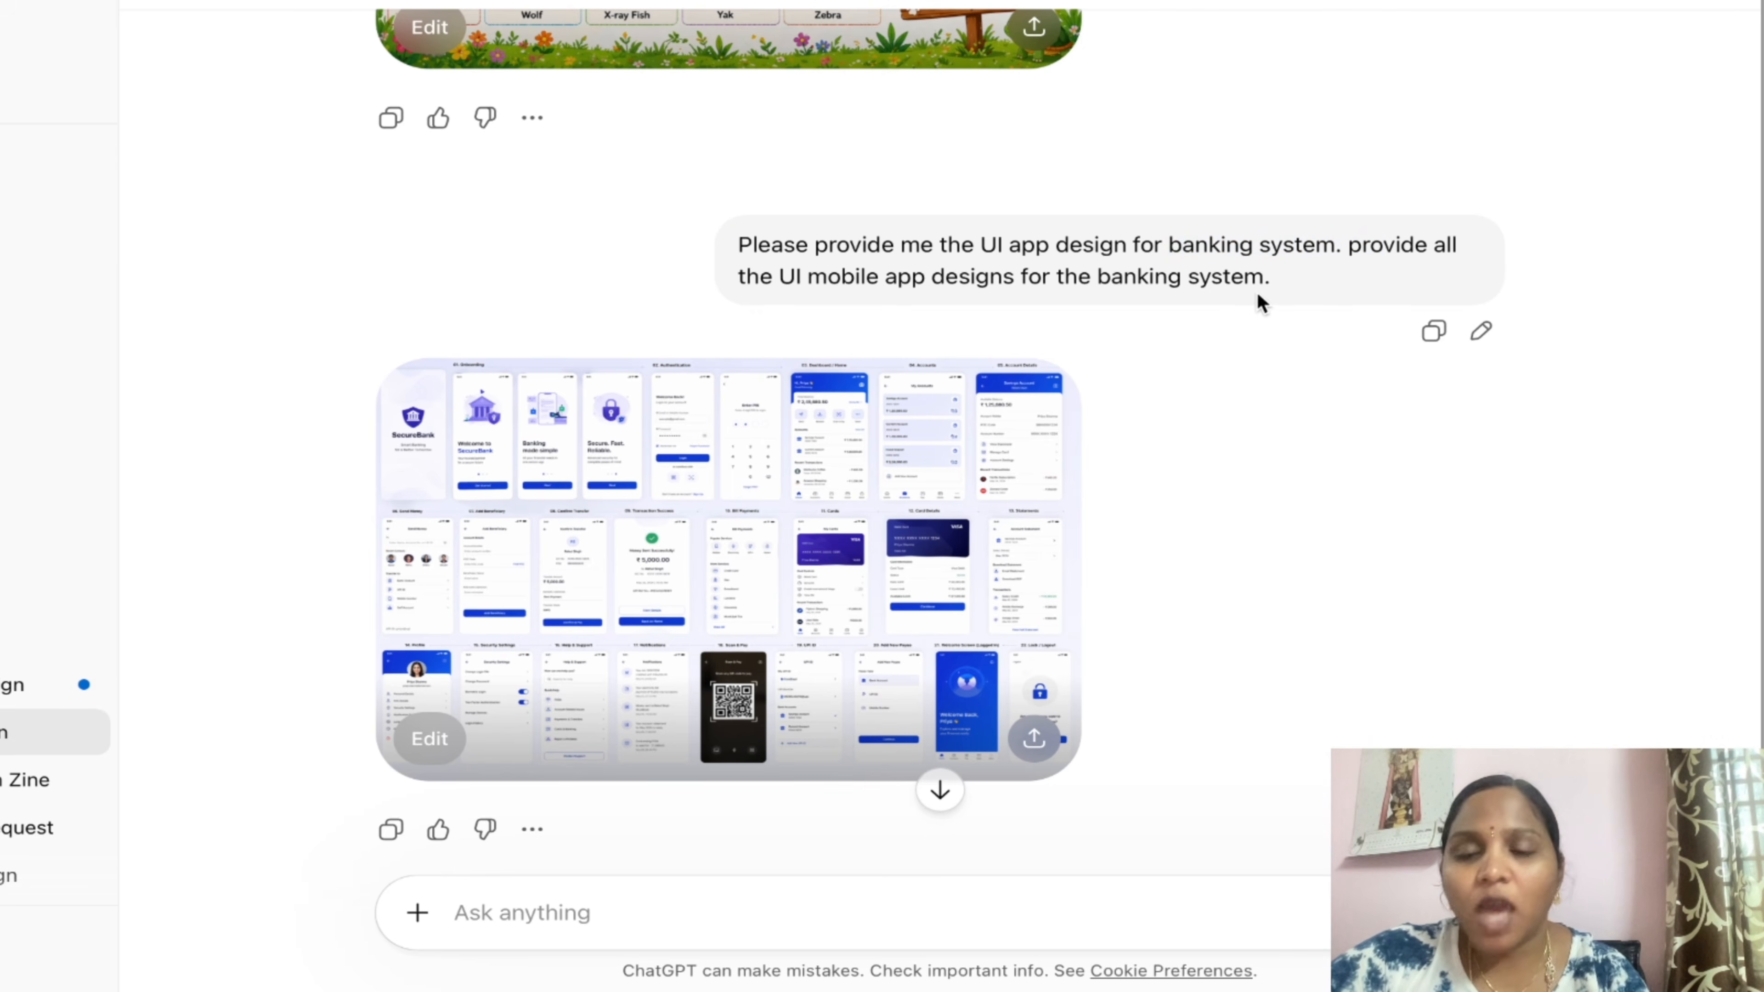
drag(975, 244, 1382, 279)
click(1363, 279)
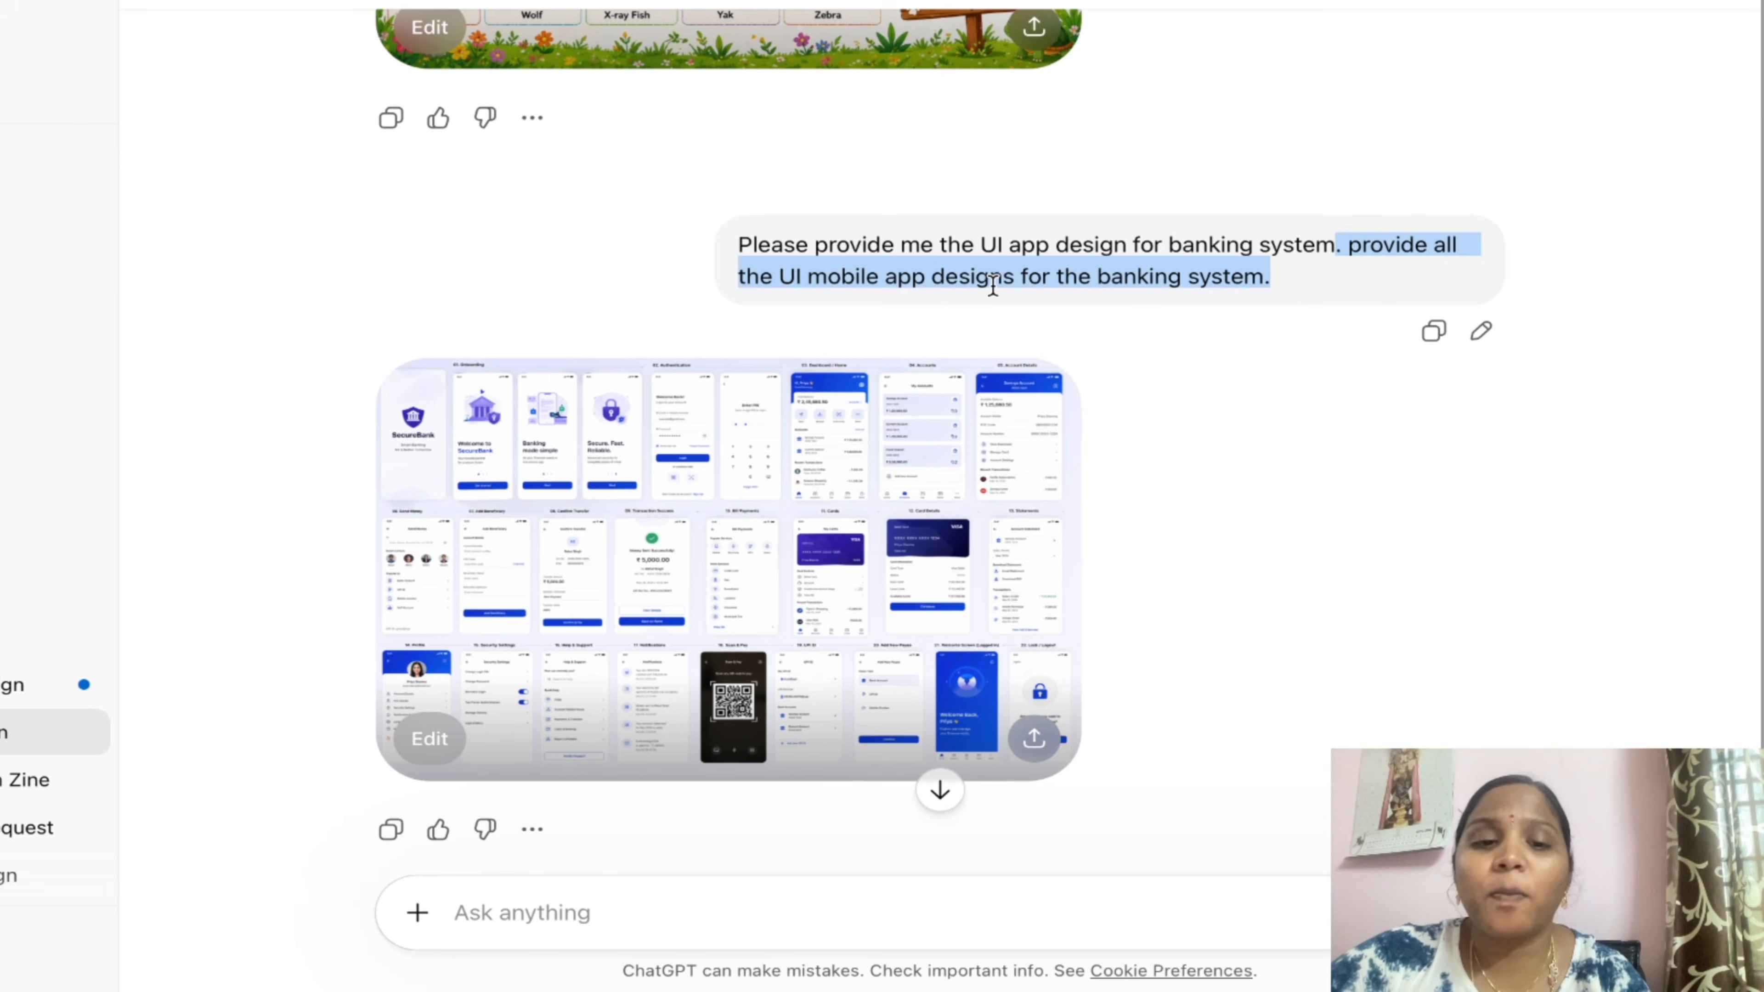
click(1297, 294)
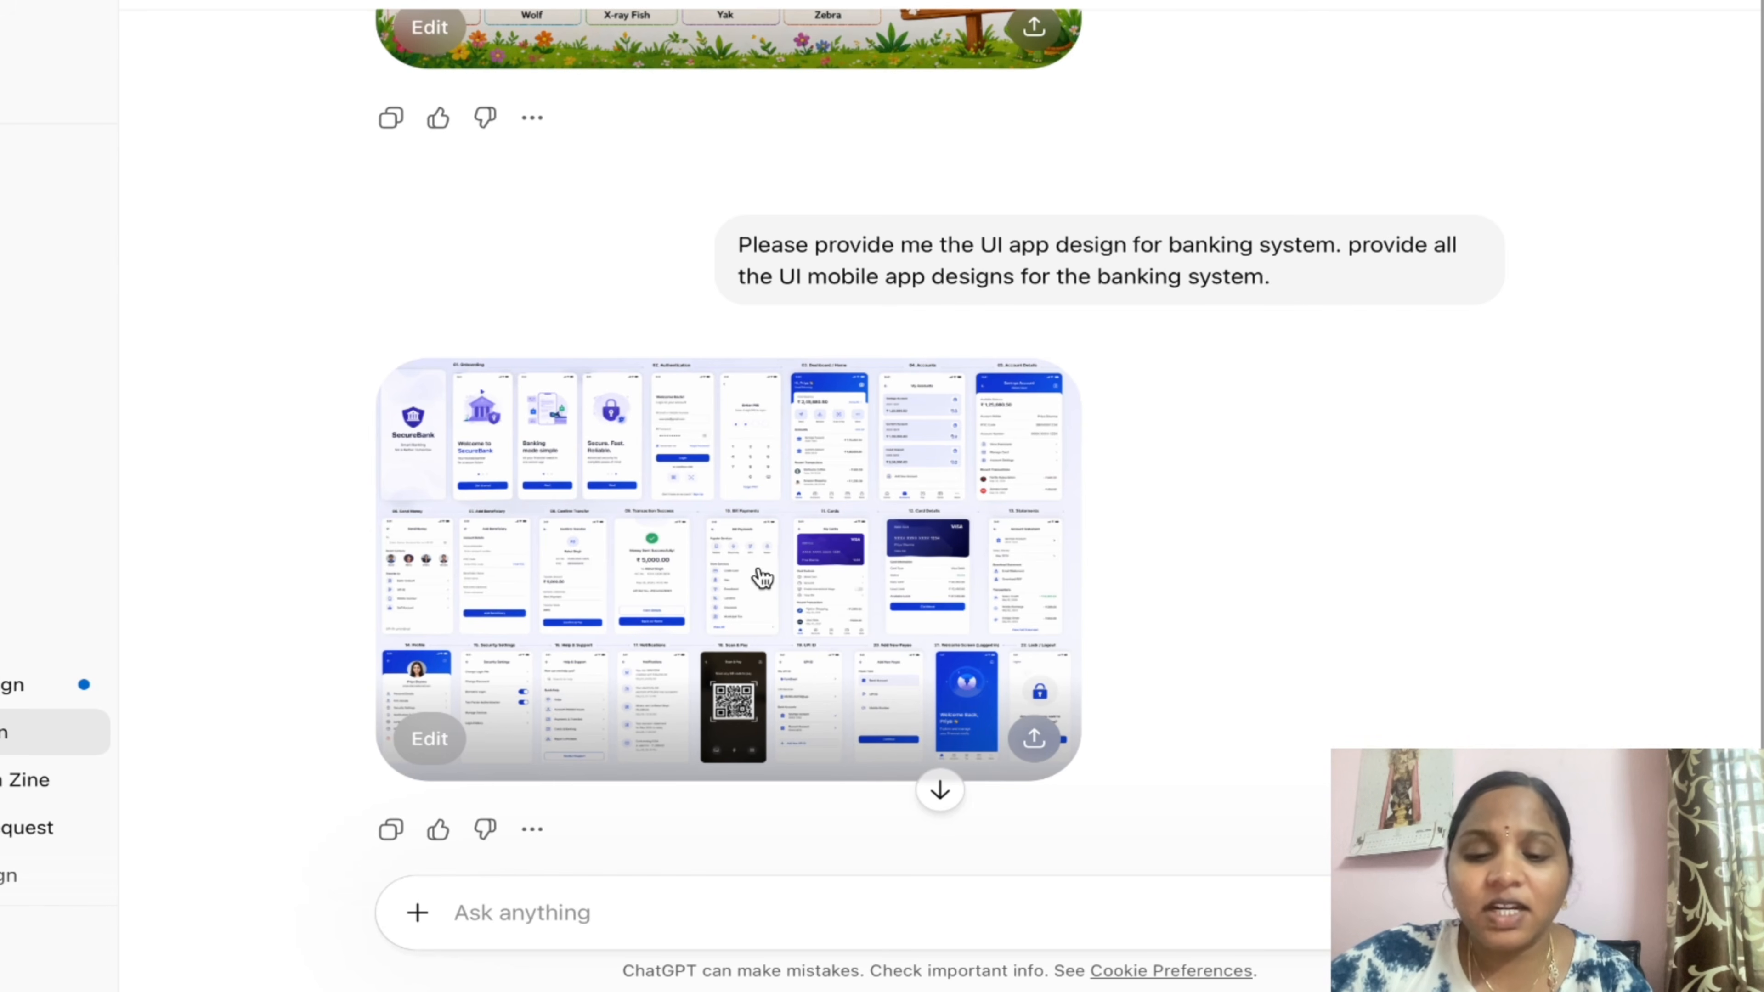
- Download the banking app UI kit image and view its onboarding, authentication, dashboard and accounts screens in Preview
click(1035, 741)
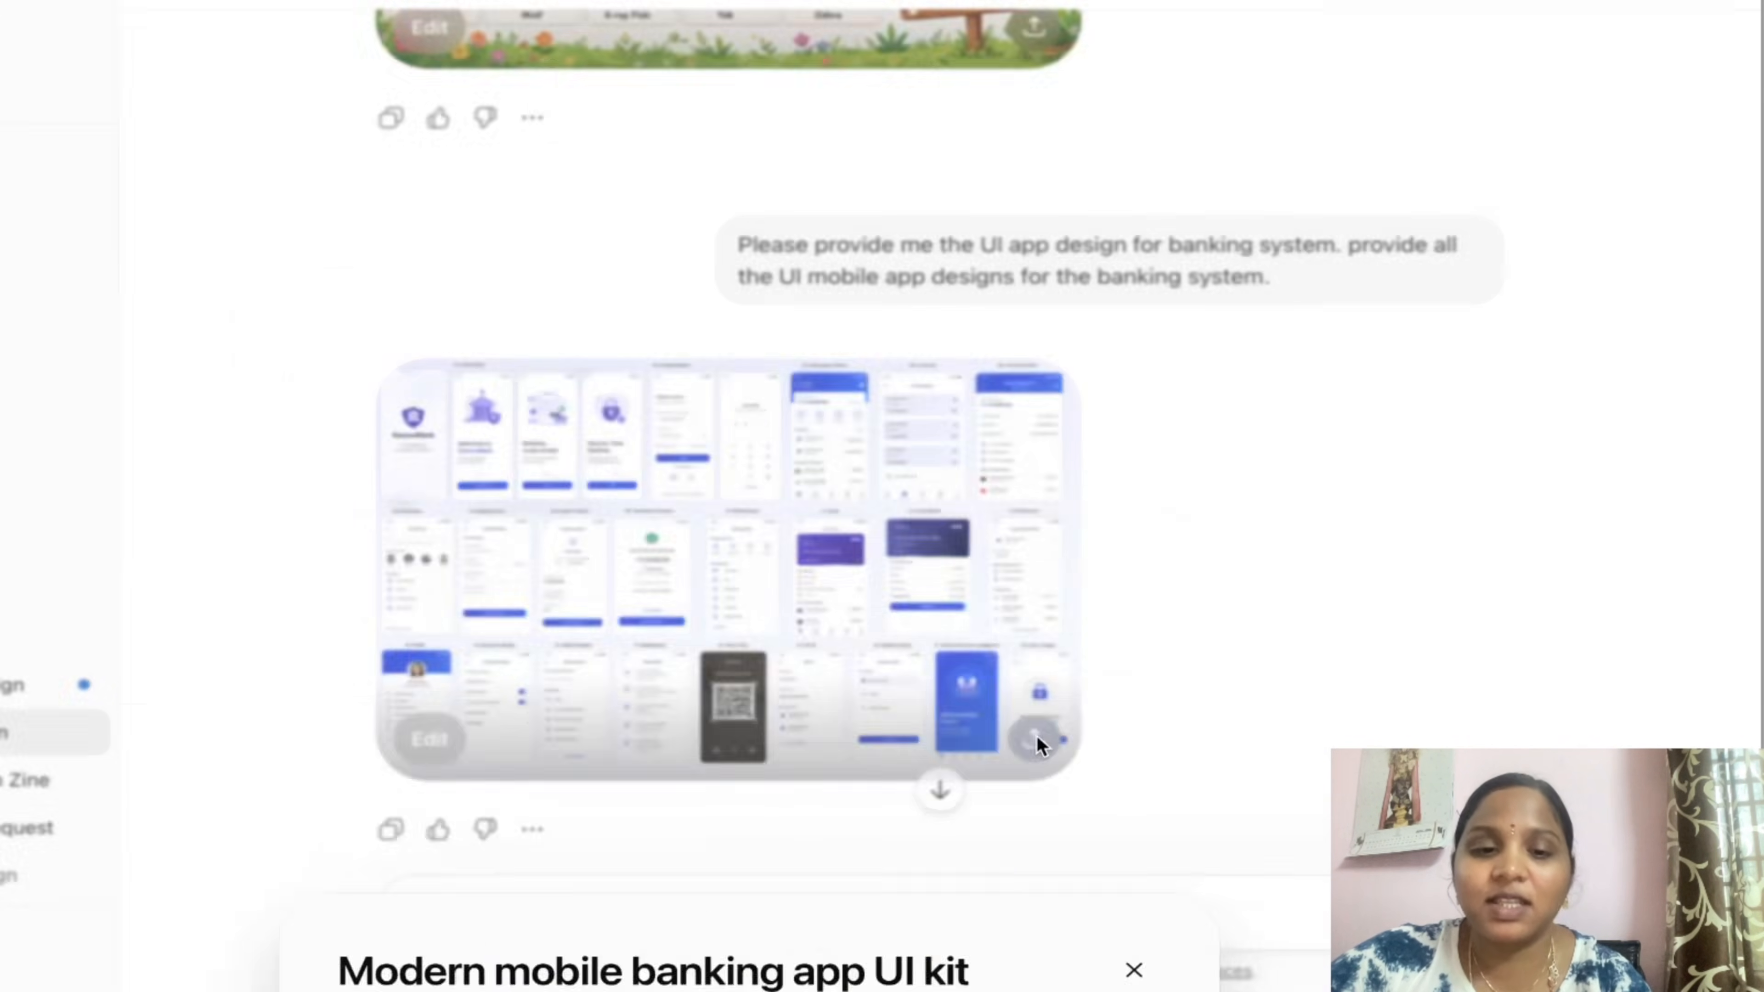
click(1077, 691)
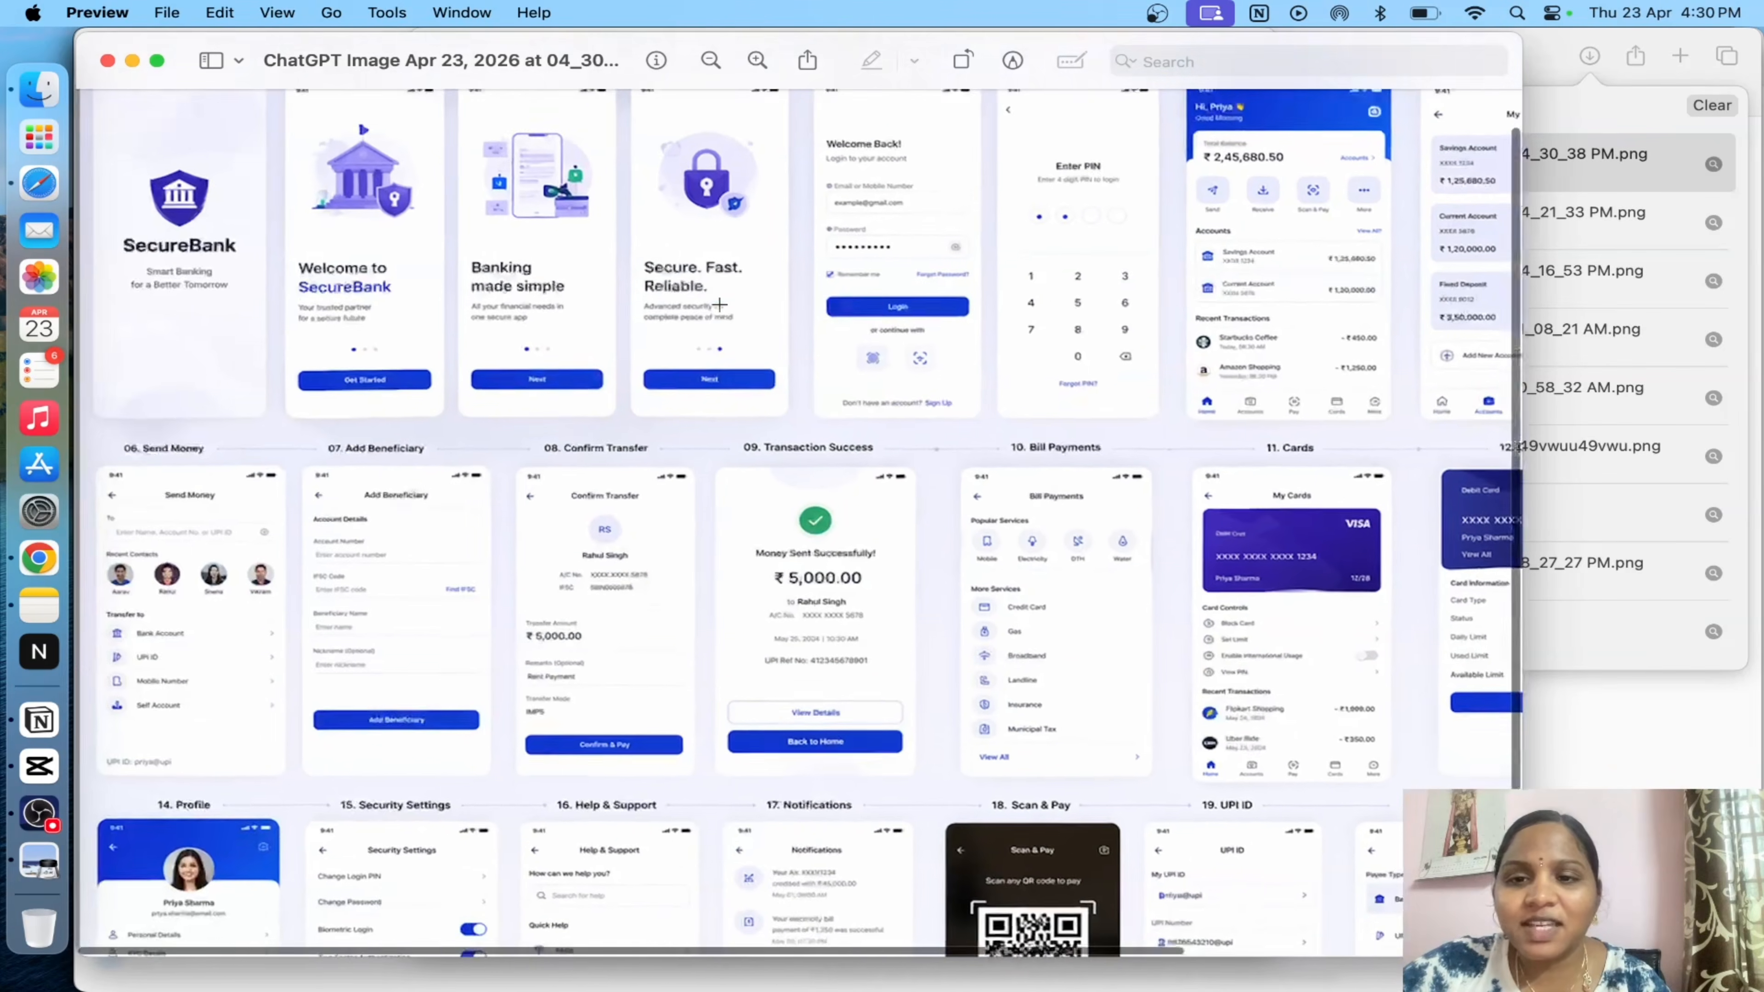
scroll(719, 305, up, 3)
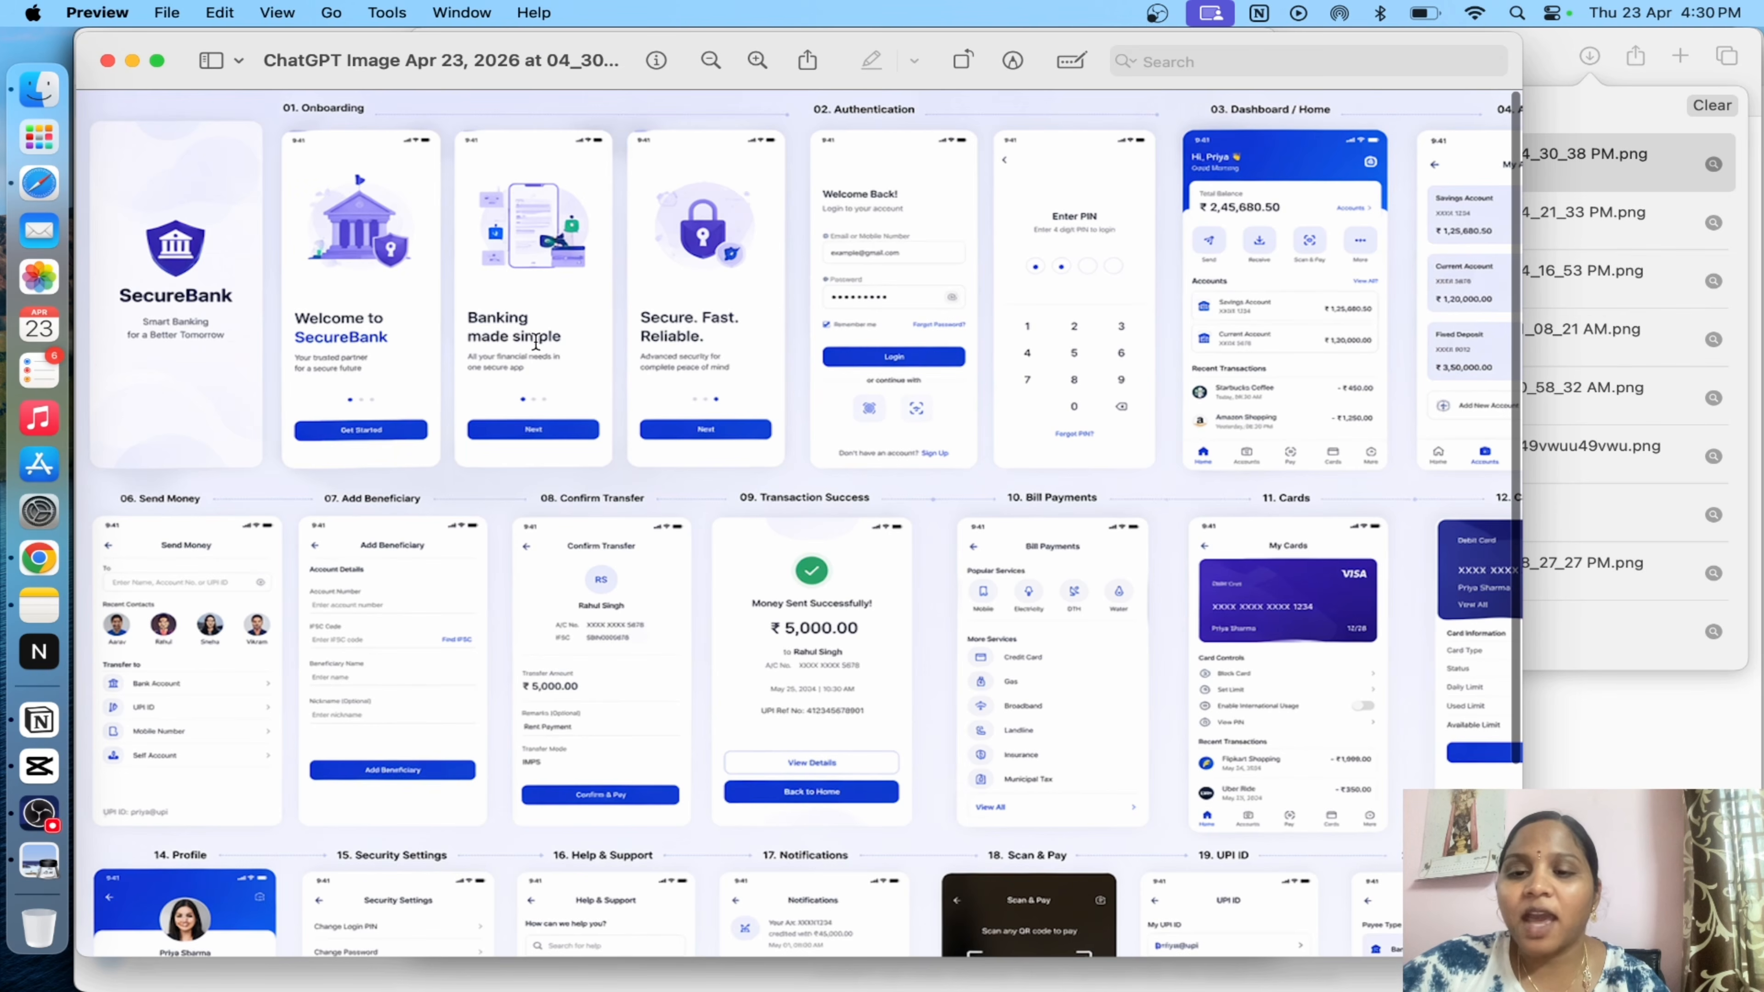
scroll(573, 371, down, 1)
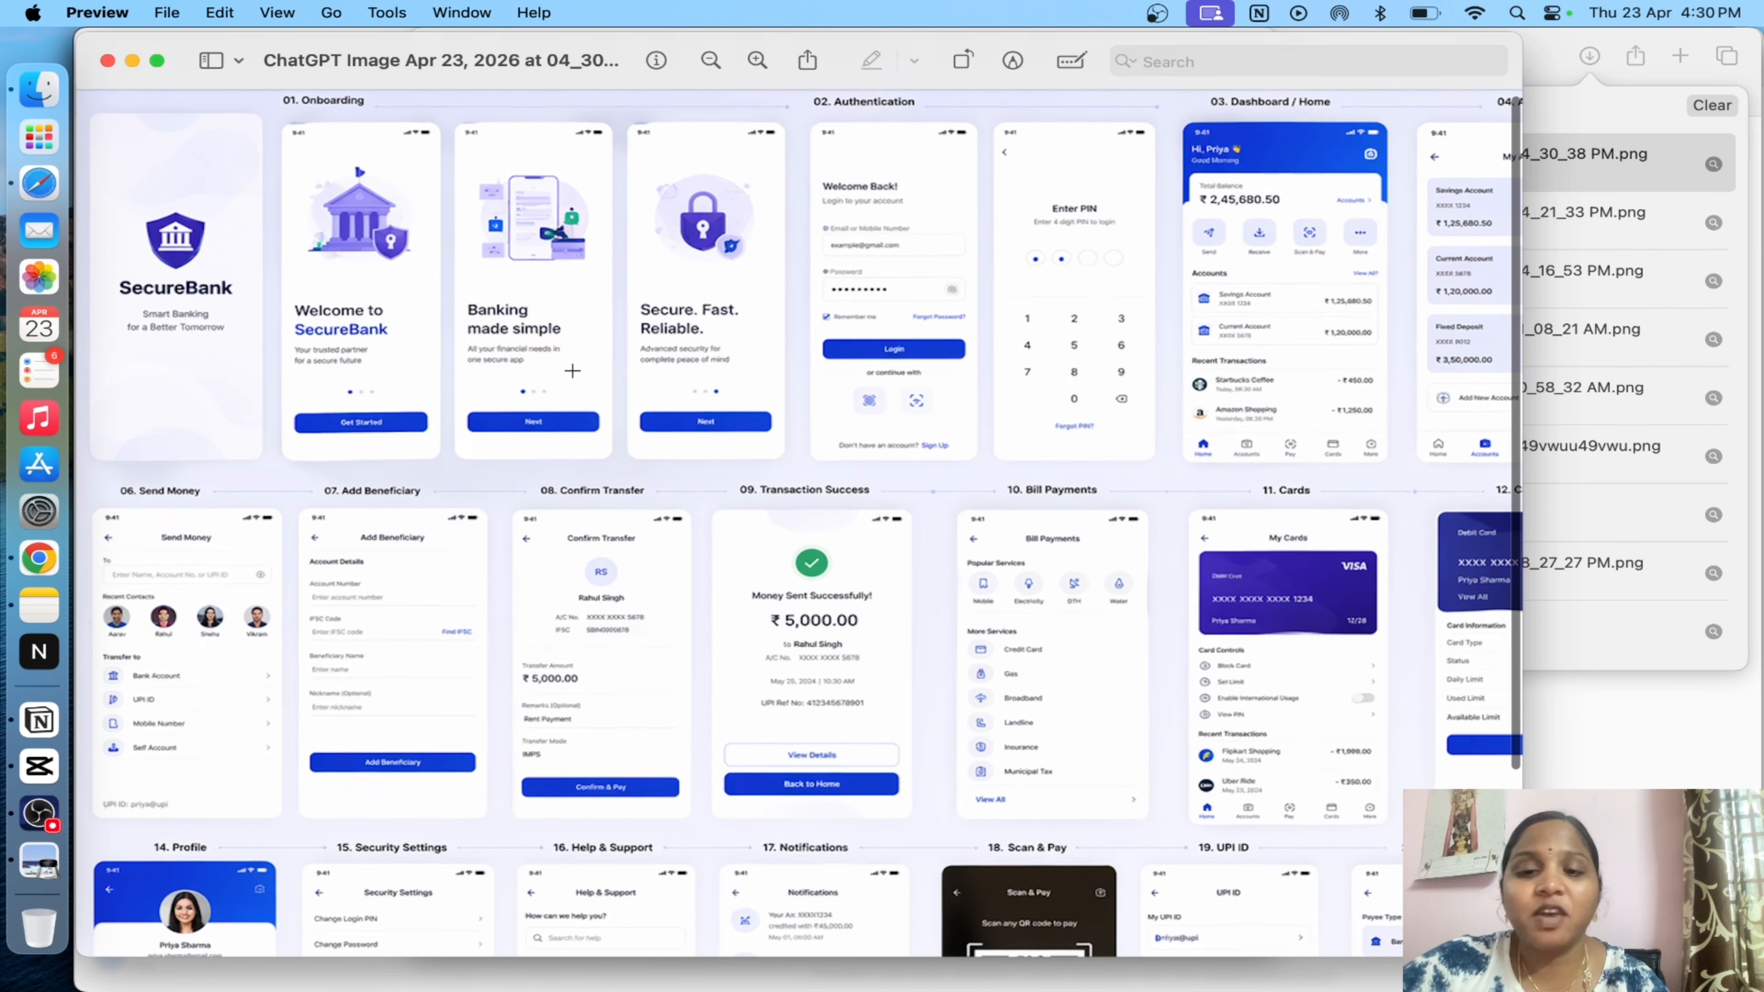
scroll(770, 380, right, 5)
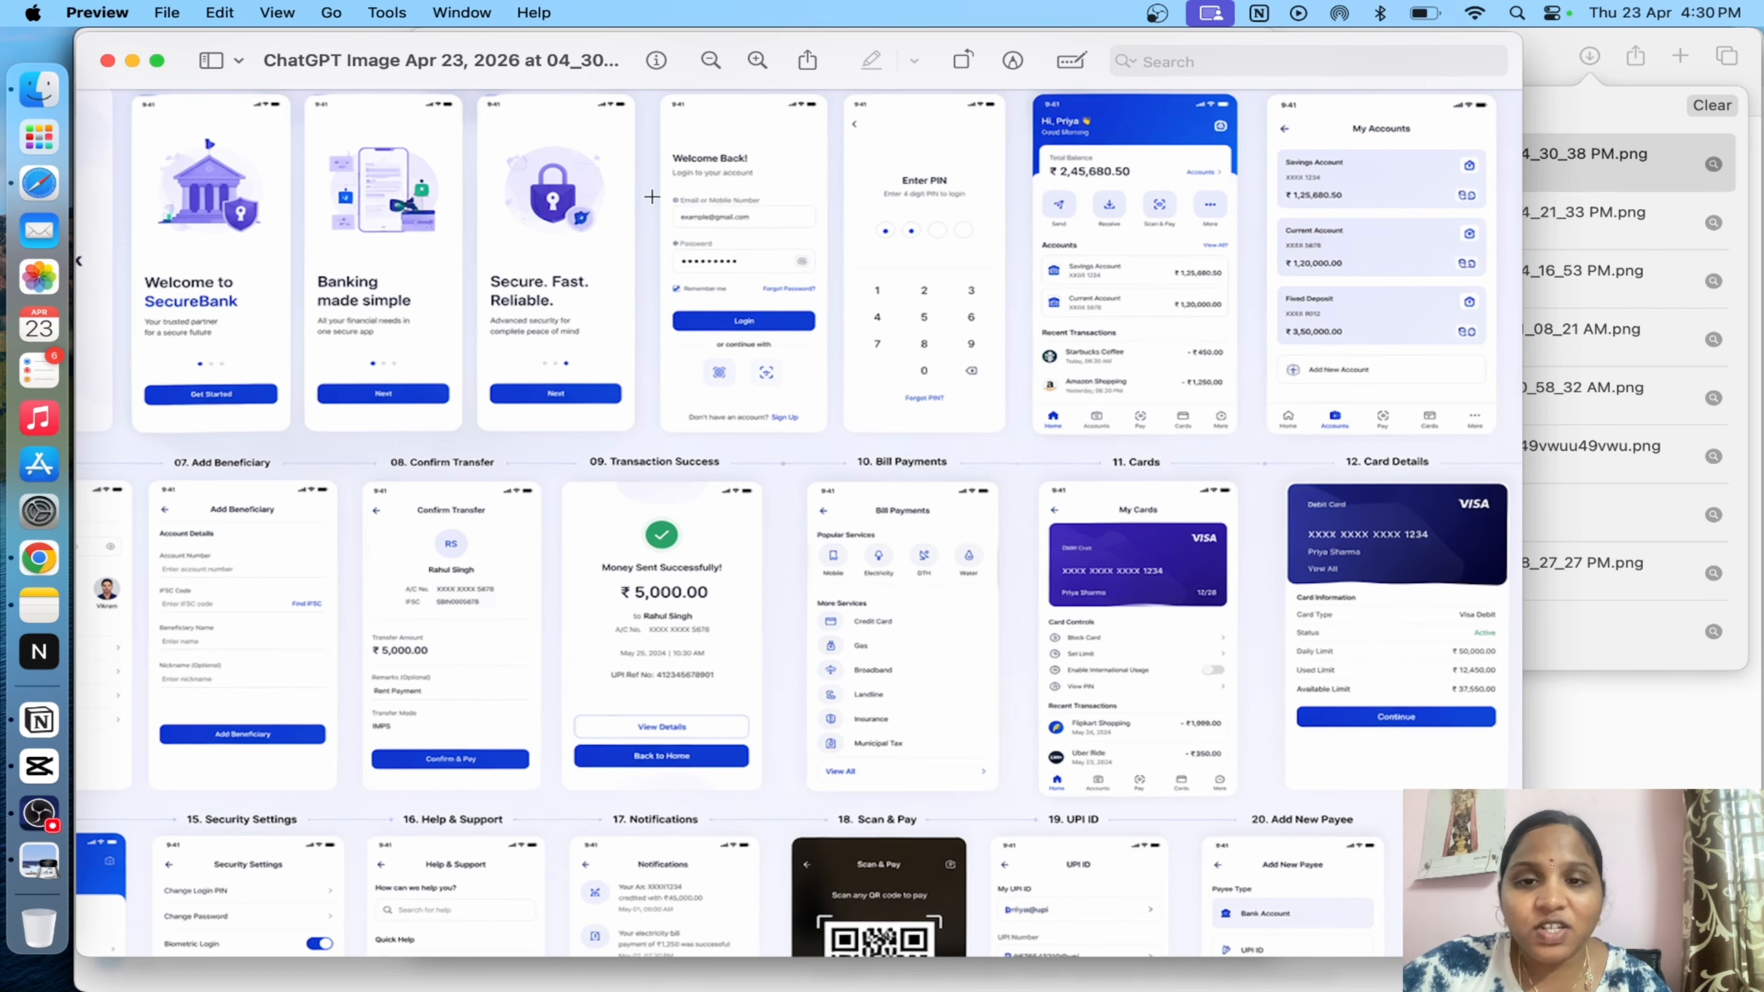
scroll(820, 276, right, 2)
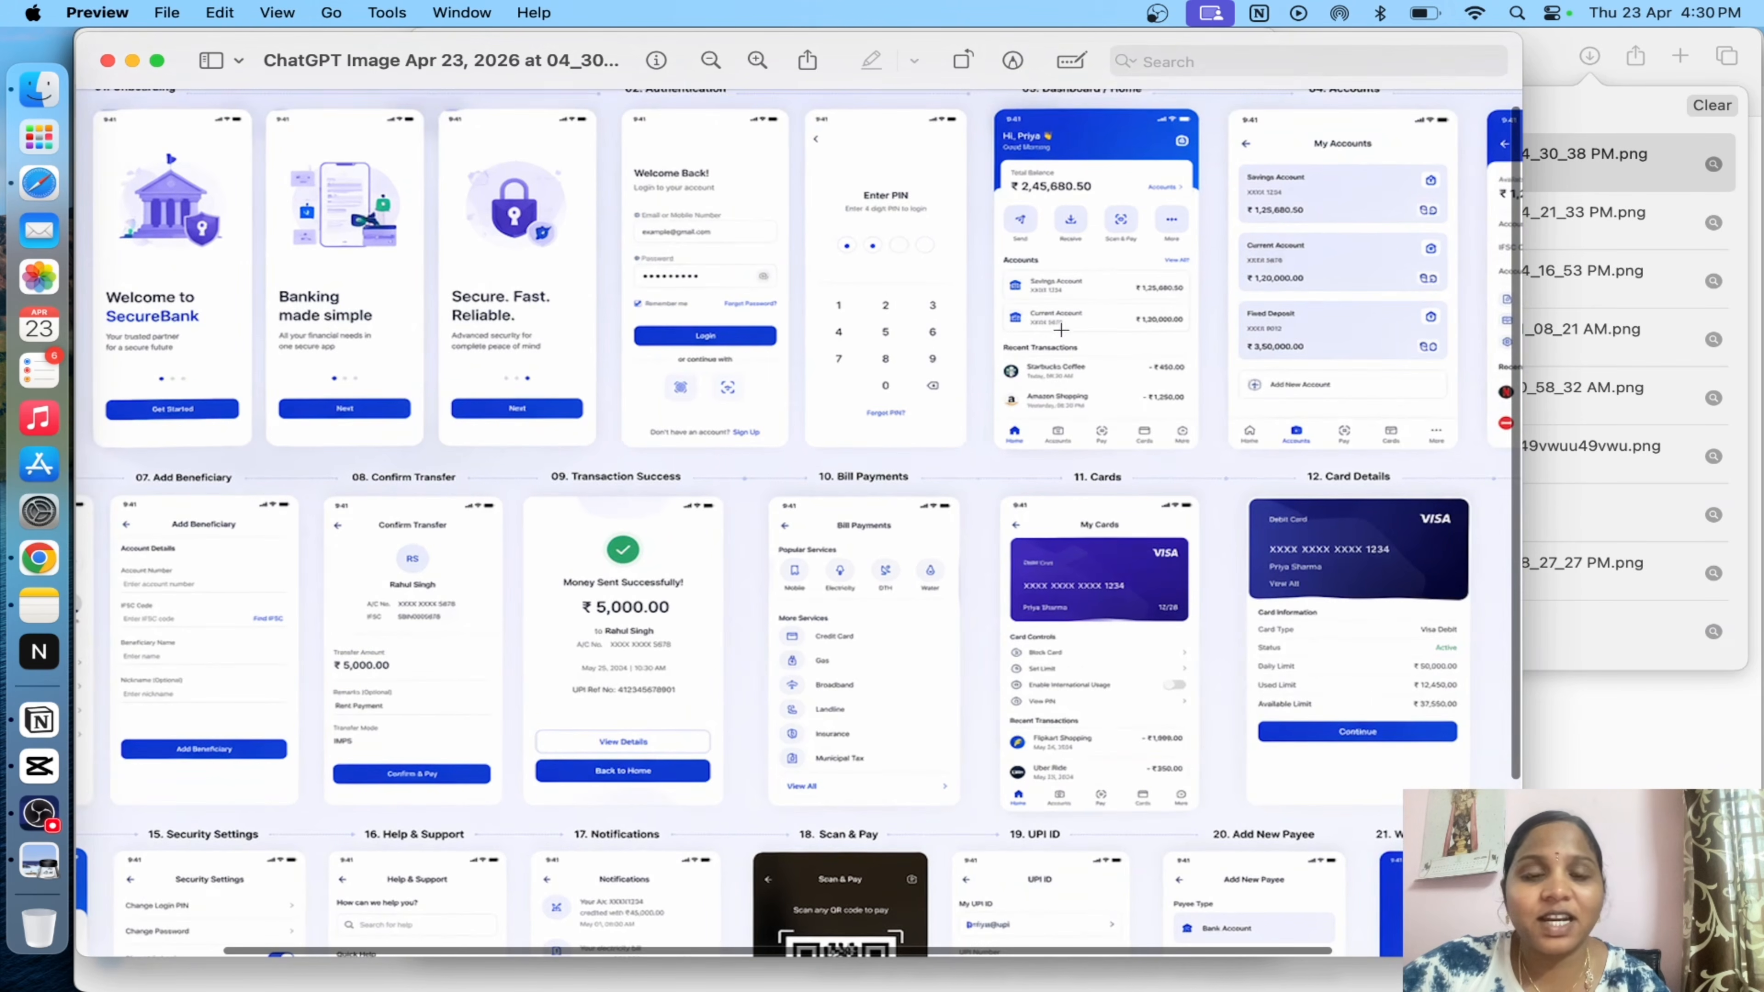
scroll(1061, 331, right, 7)
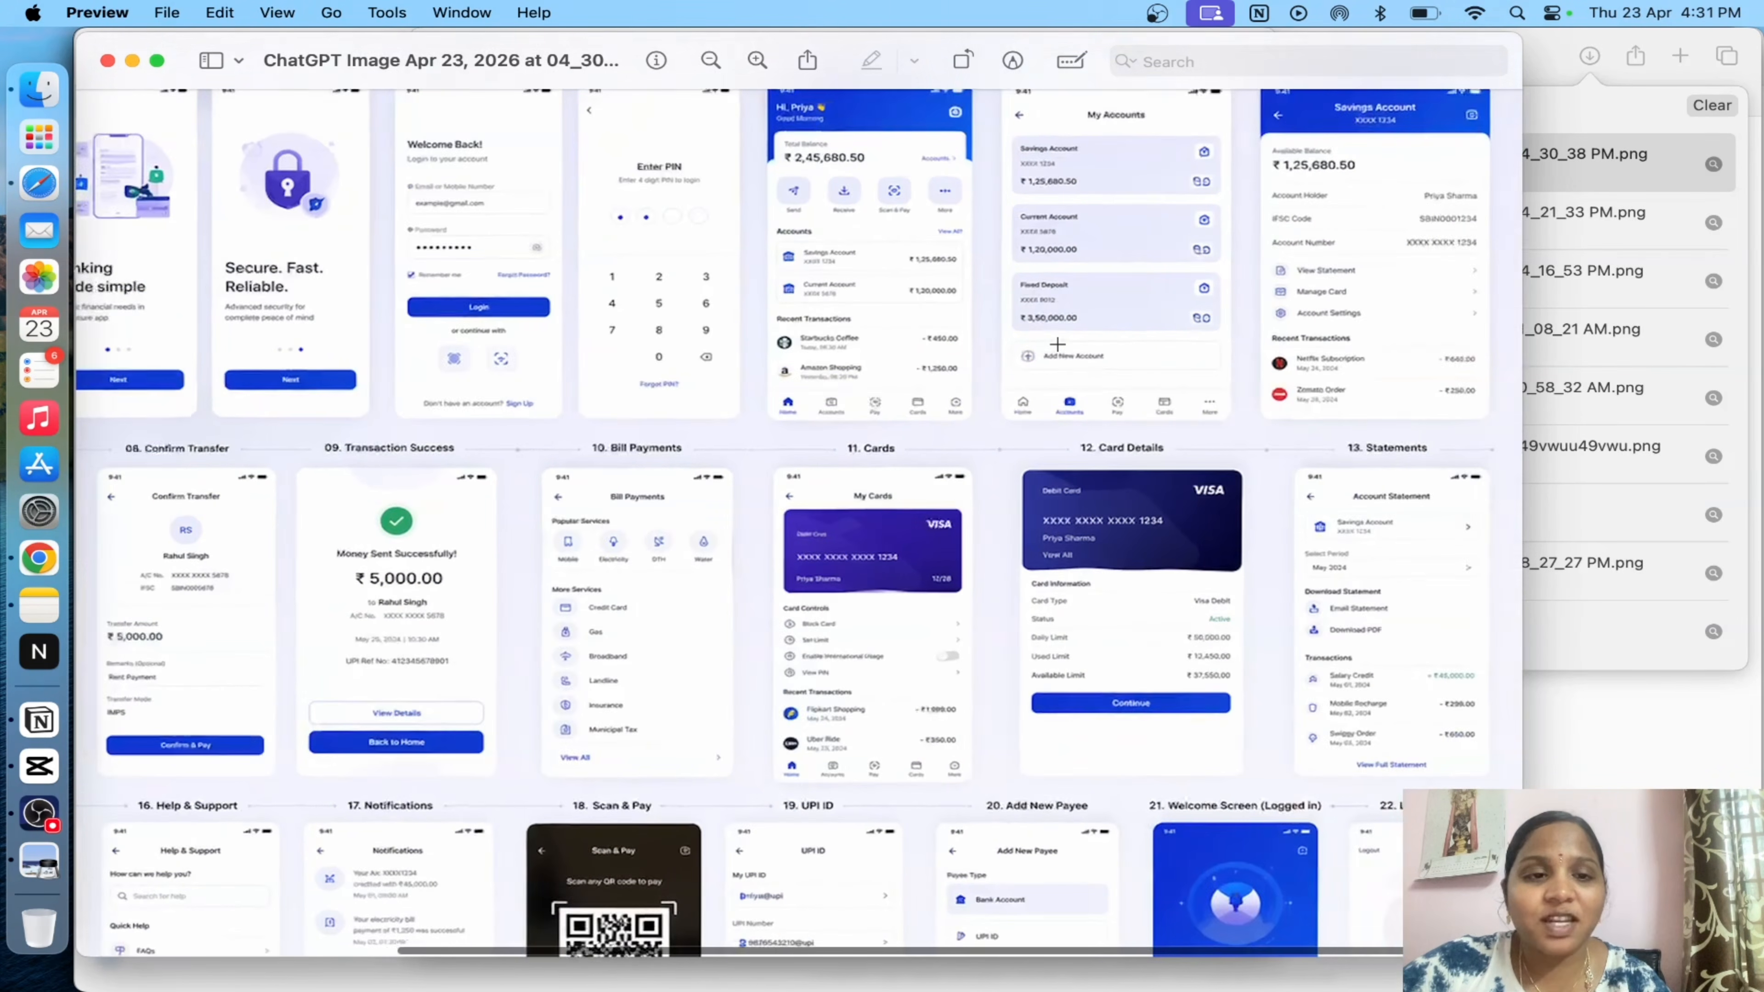
- Examine the lower rows of the banking UI image, from money transfer and card screens to the profile, Scan & Pay and logout screens
scroll(1056, 344, down, 3)
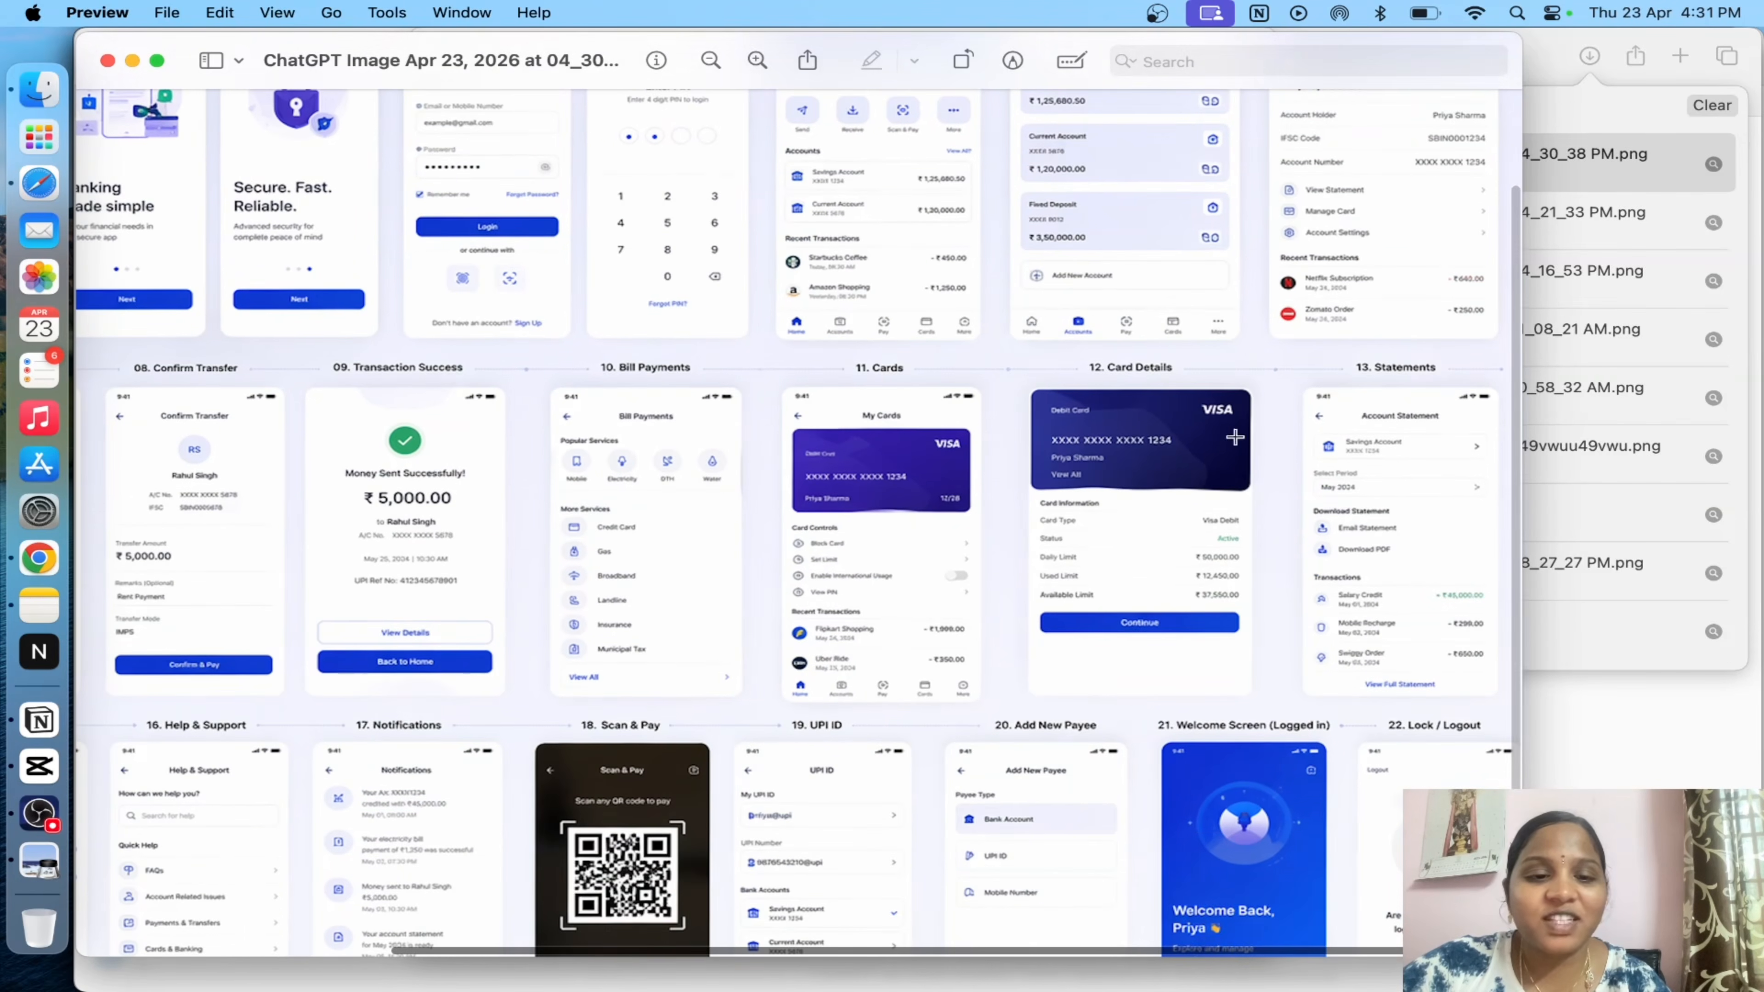
scroll(1233, 437, left, 4)
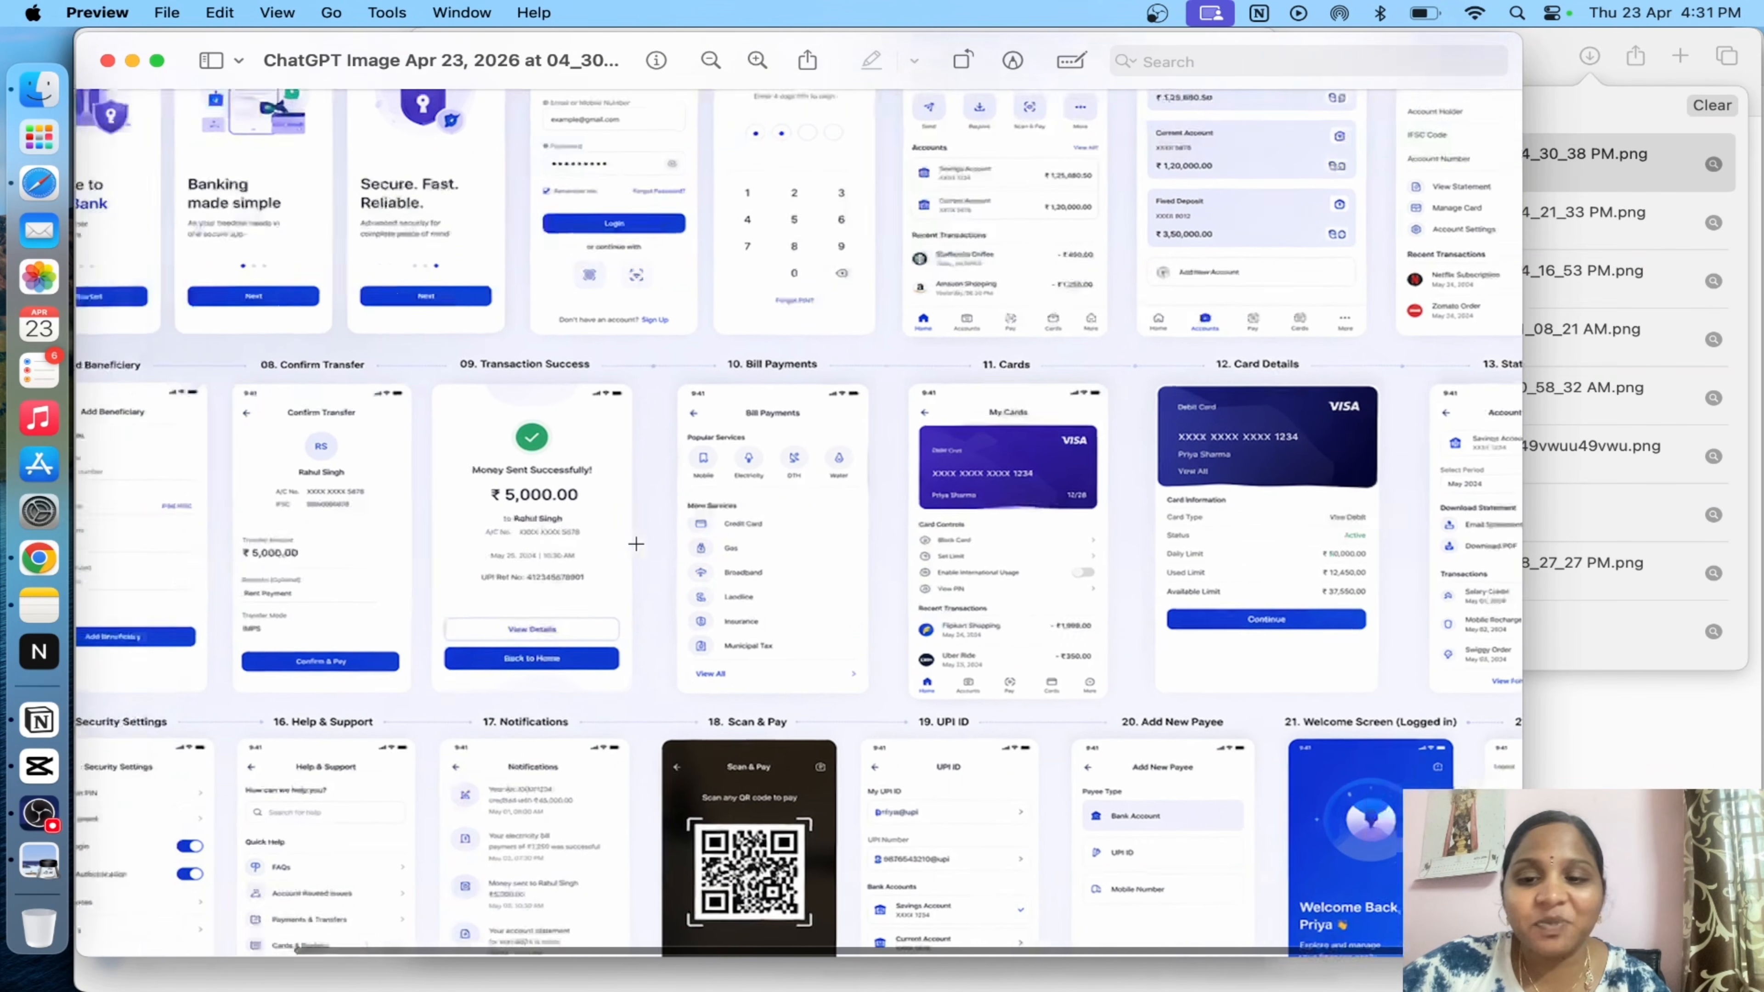
scroll(636, 544, left, 8)
scroll(637, 543, down, 4)
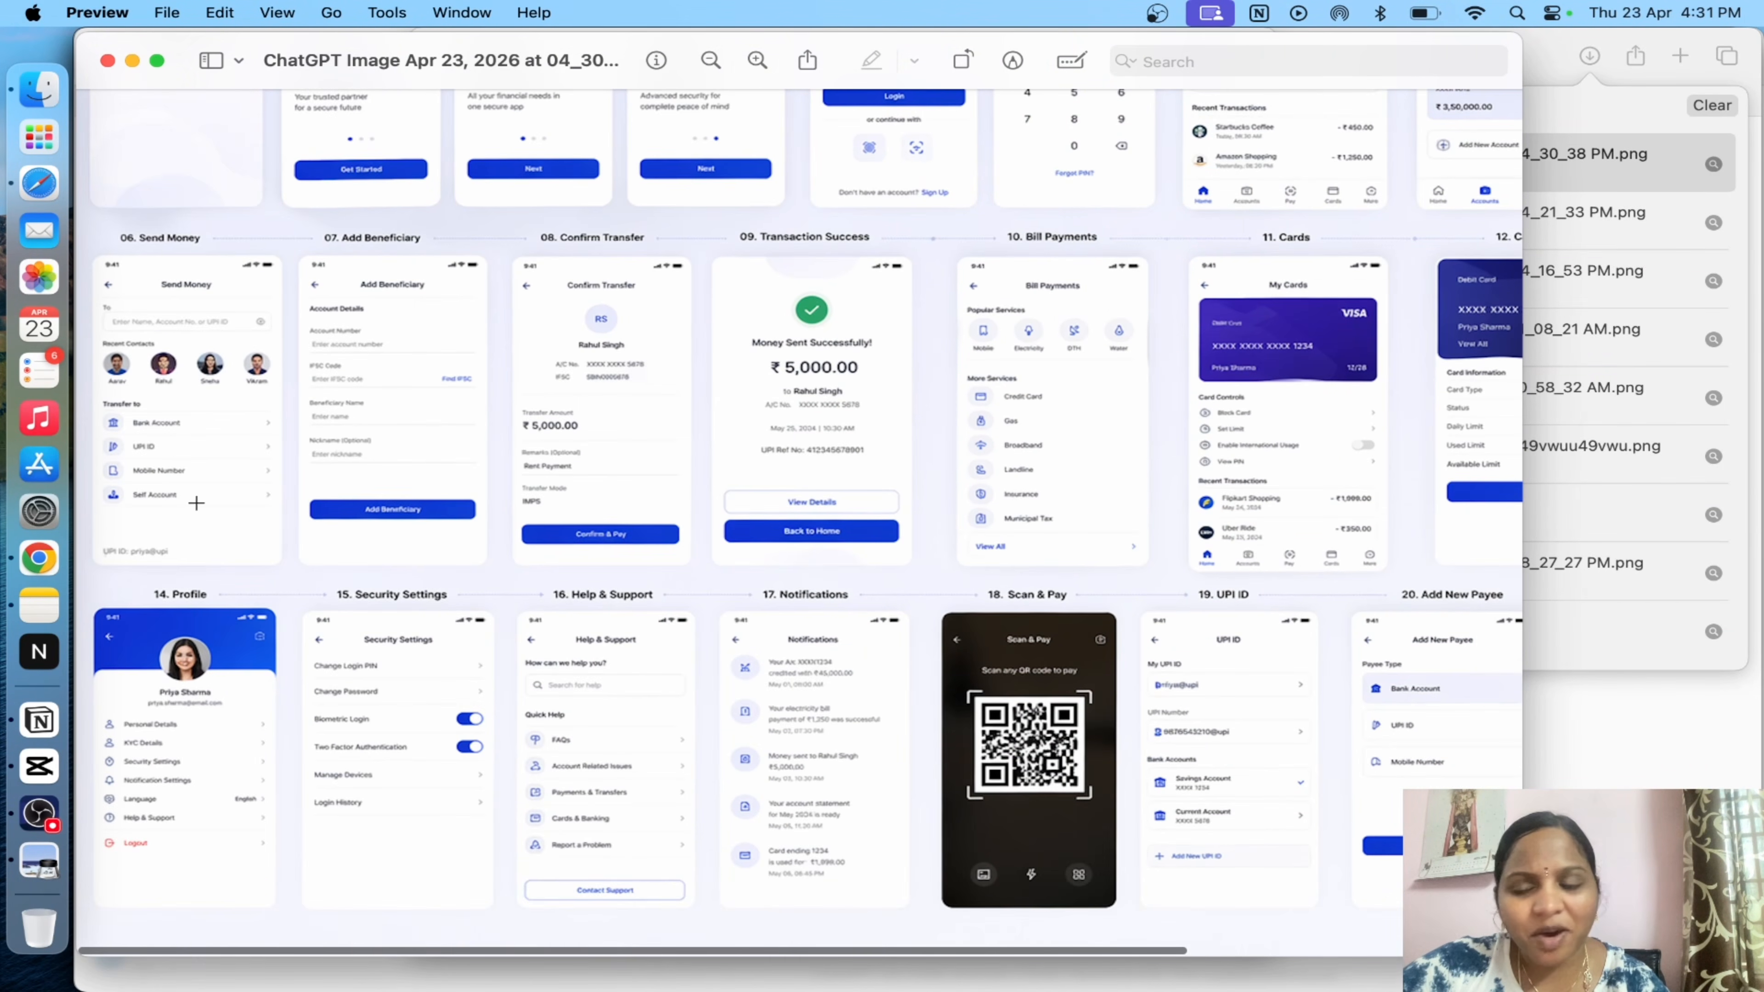
scroll(527, 726, right, 4)
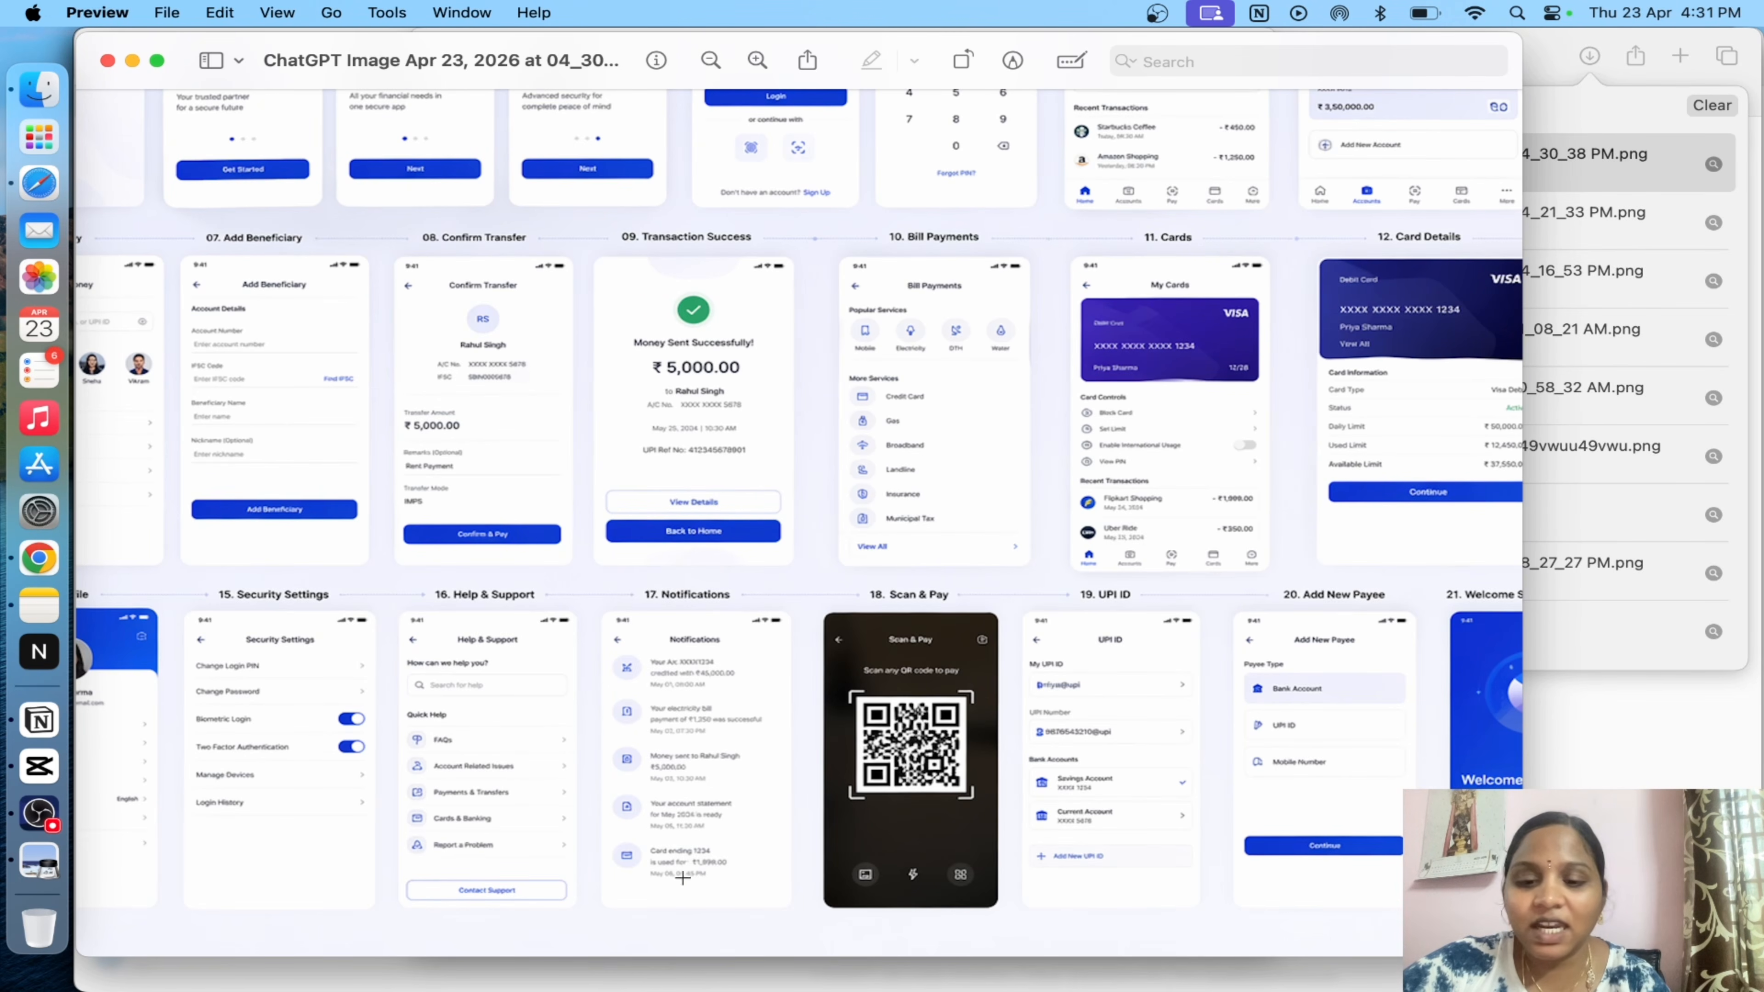
scroll(681, 867, right, 3)
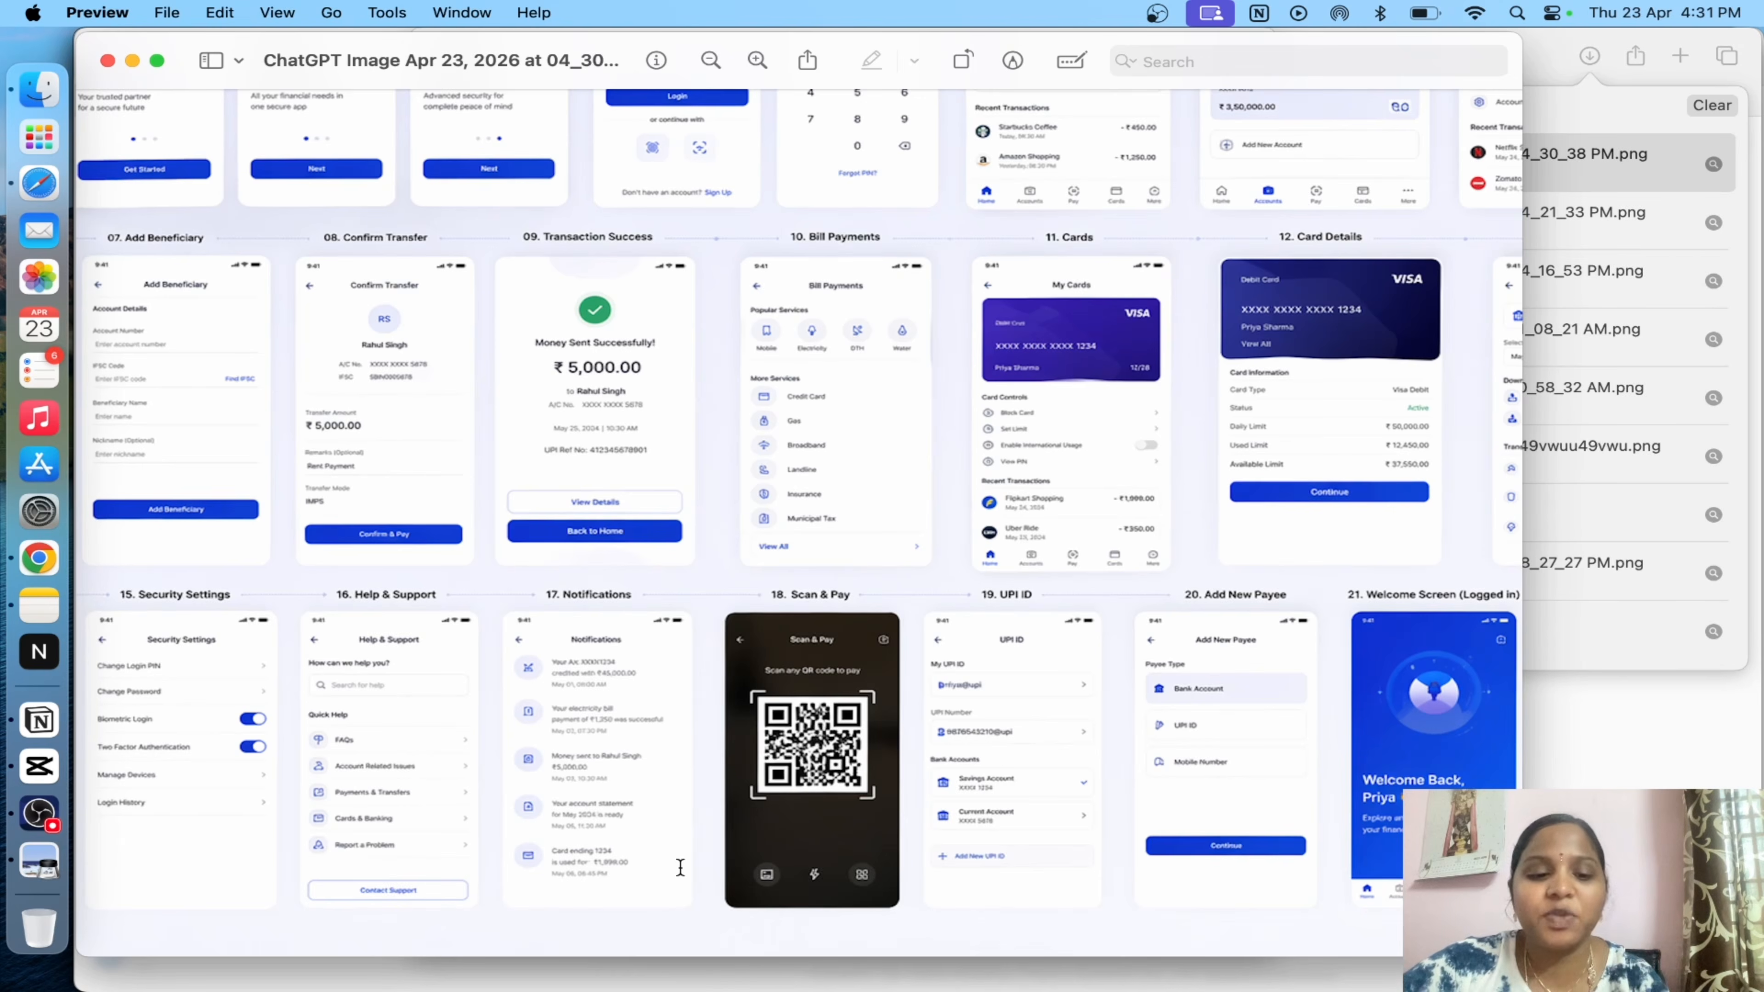
scroll(681, 867, right, 5)
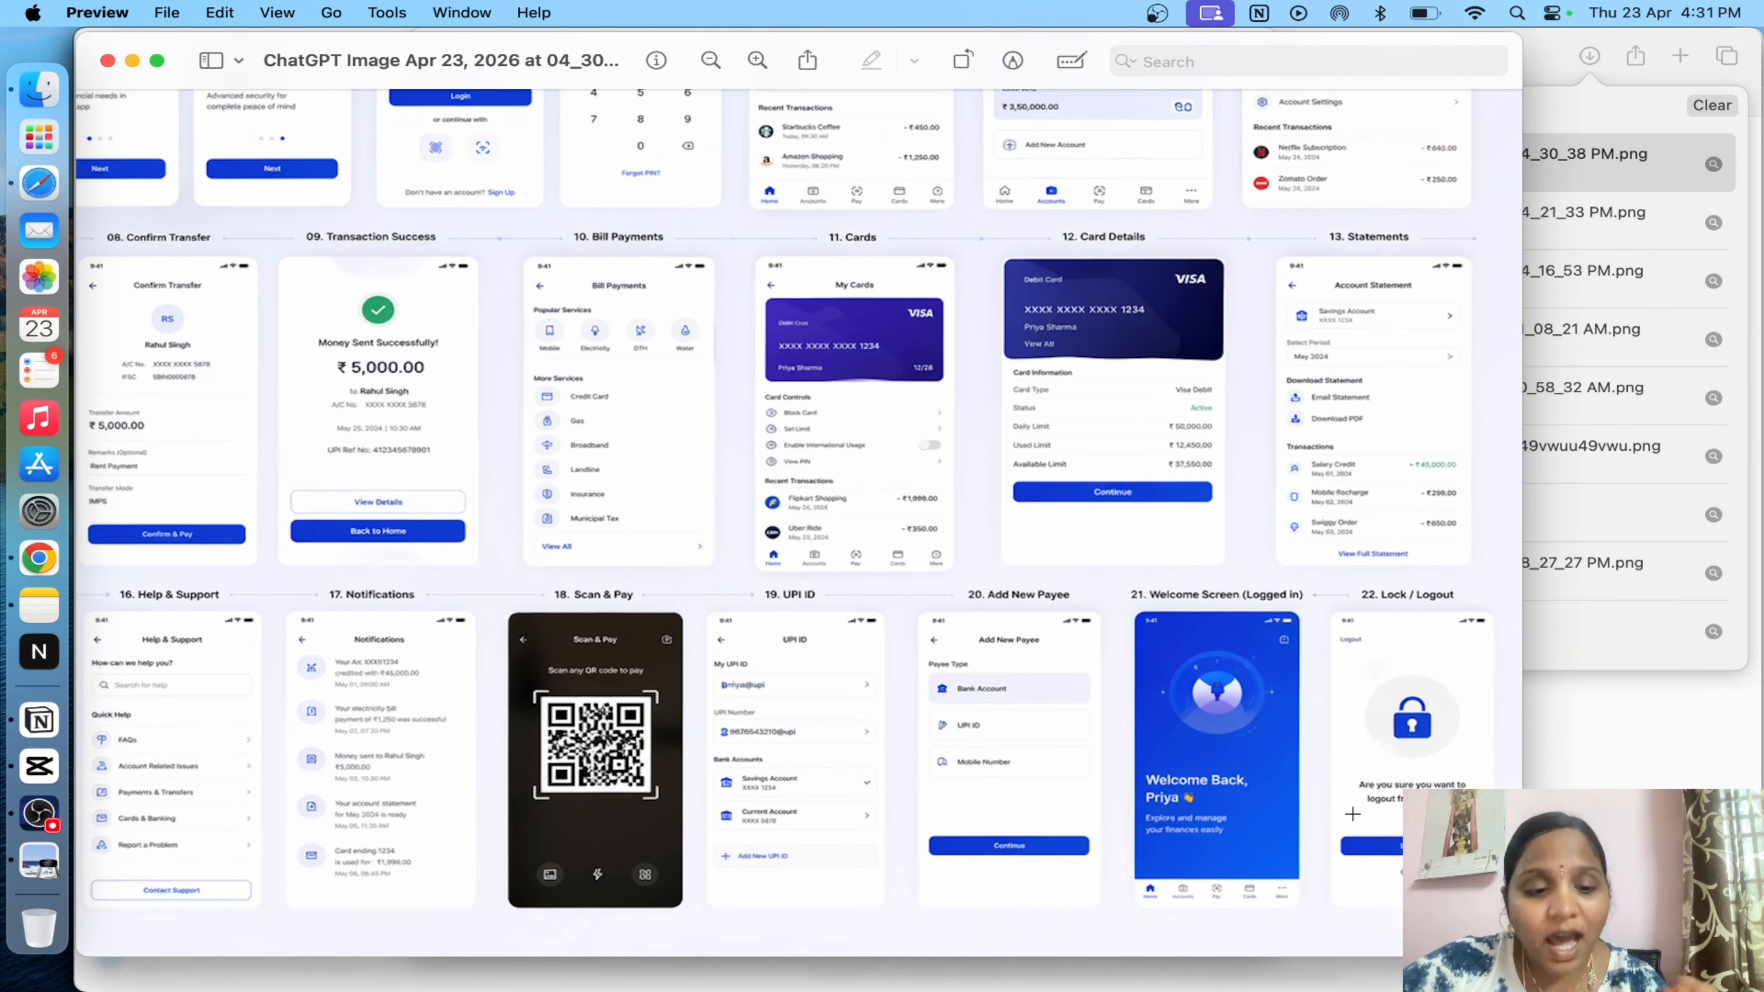
scroll(1351, 814, left, 10)
scroll(1351, 813, up, 4)
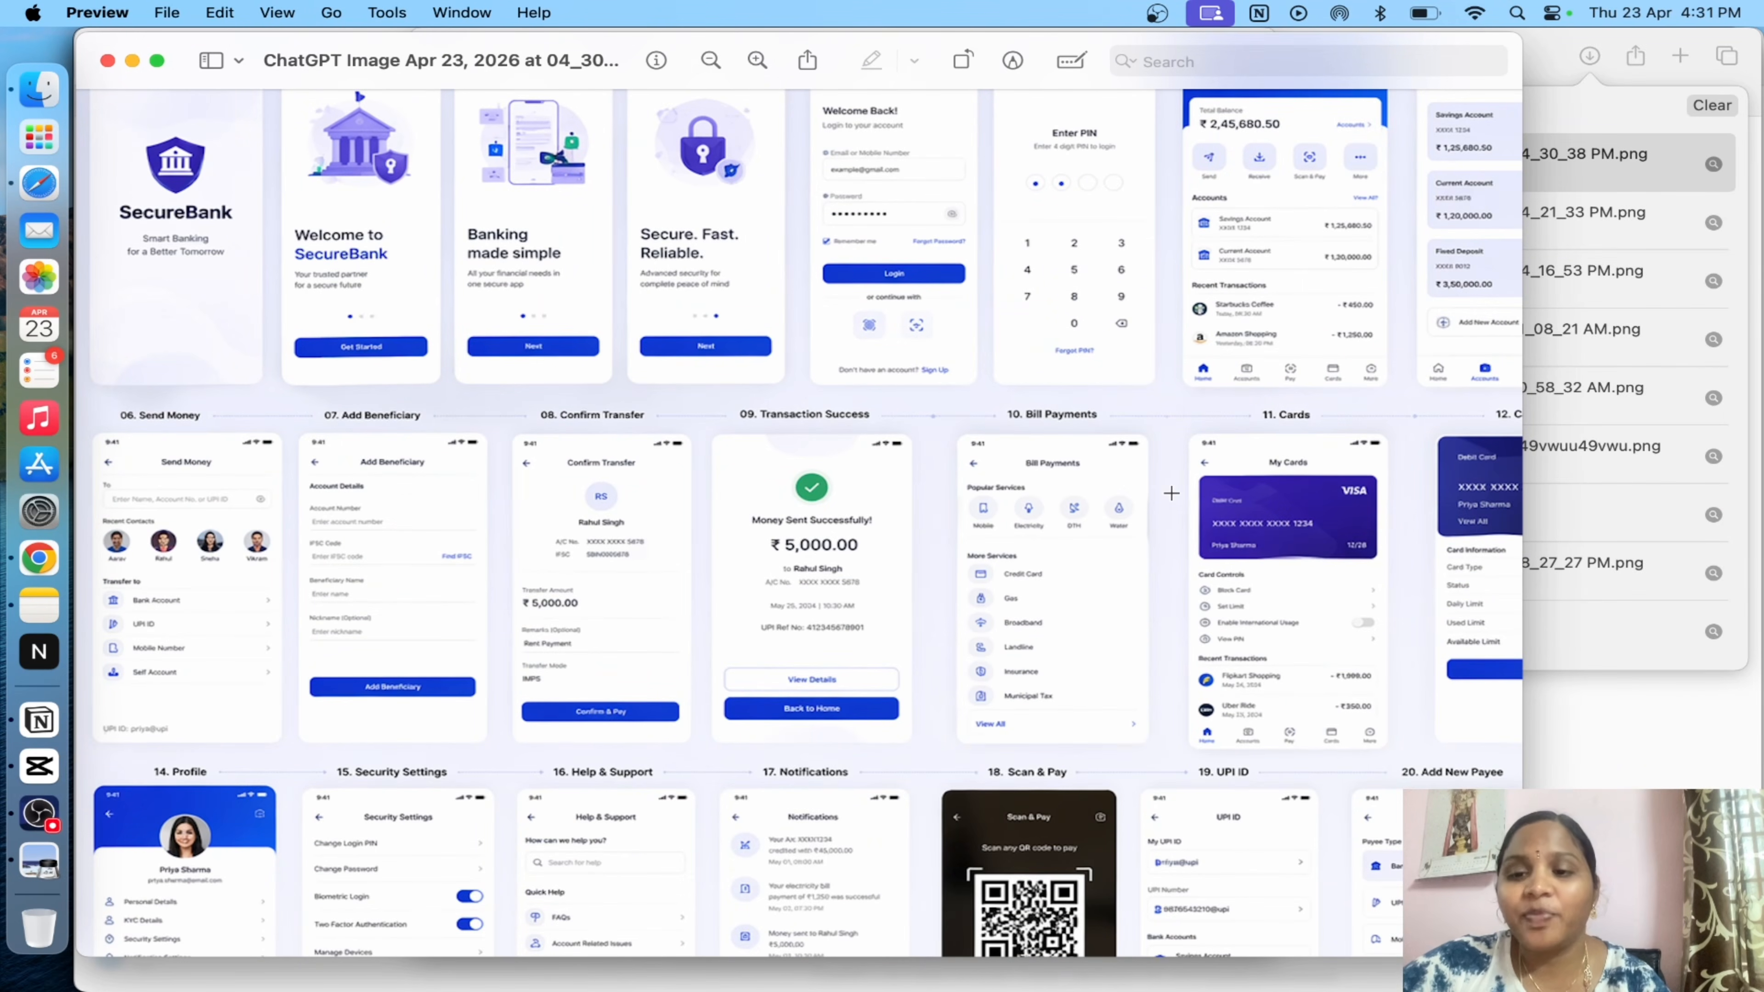
- Go over the whole banking UI image once more, comparing all three rows of screens from Onboarding to Welcome Screen
scroll(452, 444, up, 1)
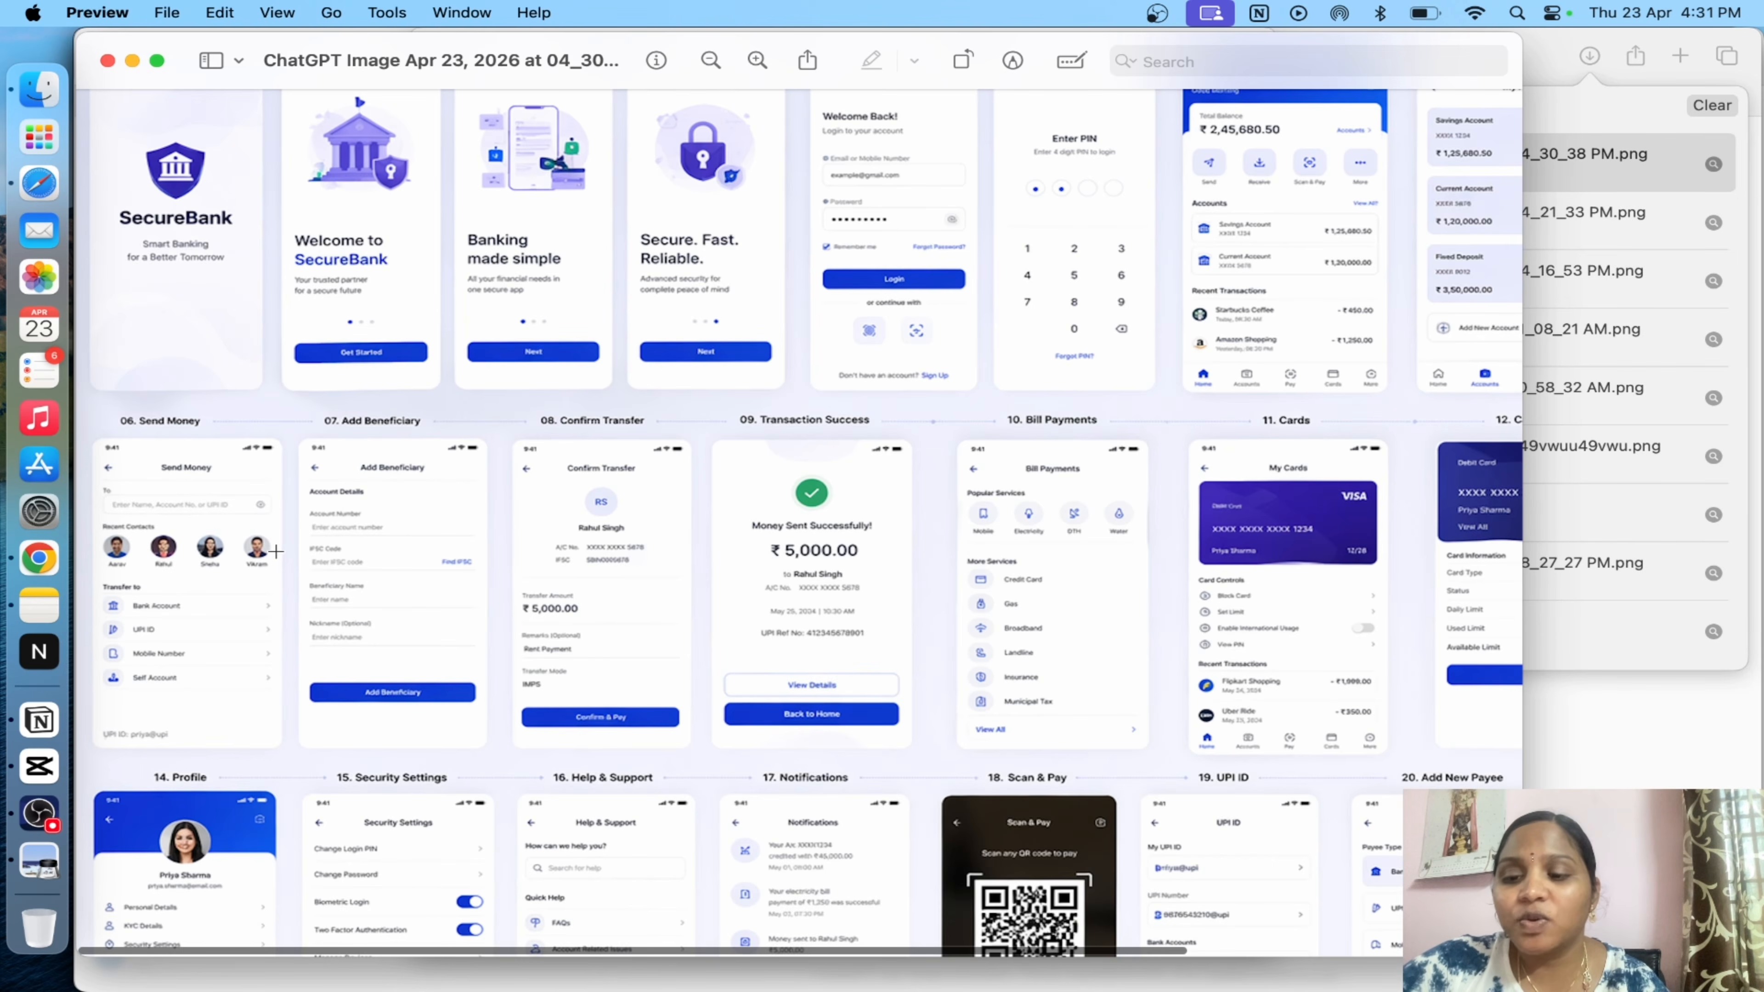
scroll(274, 551, down, 5)
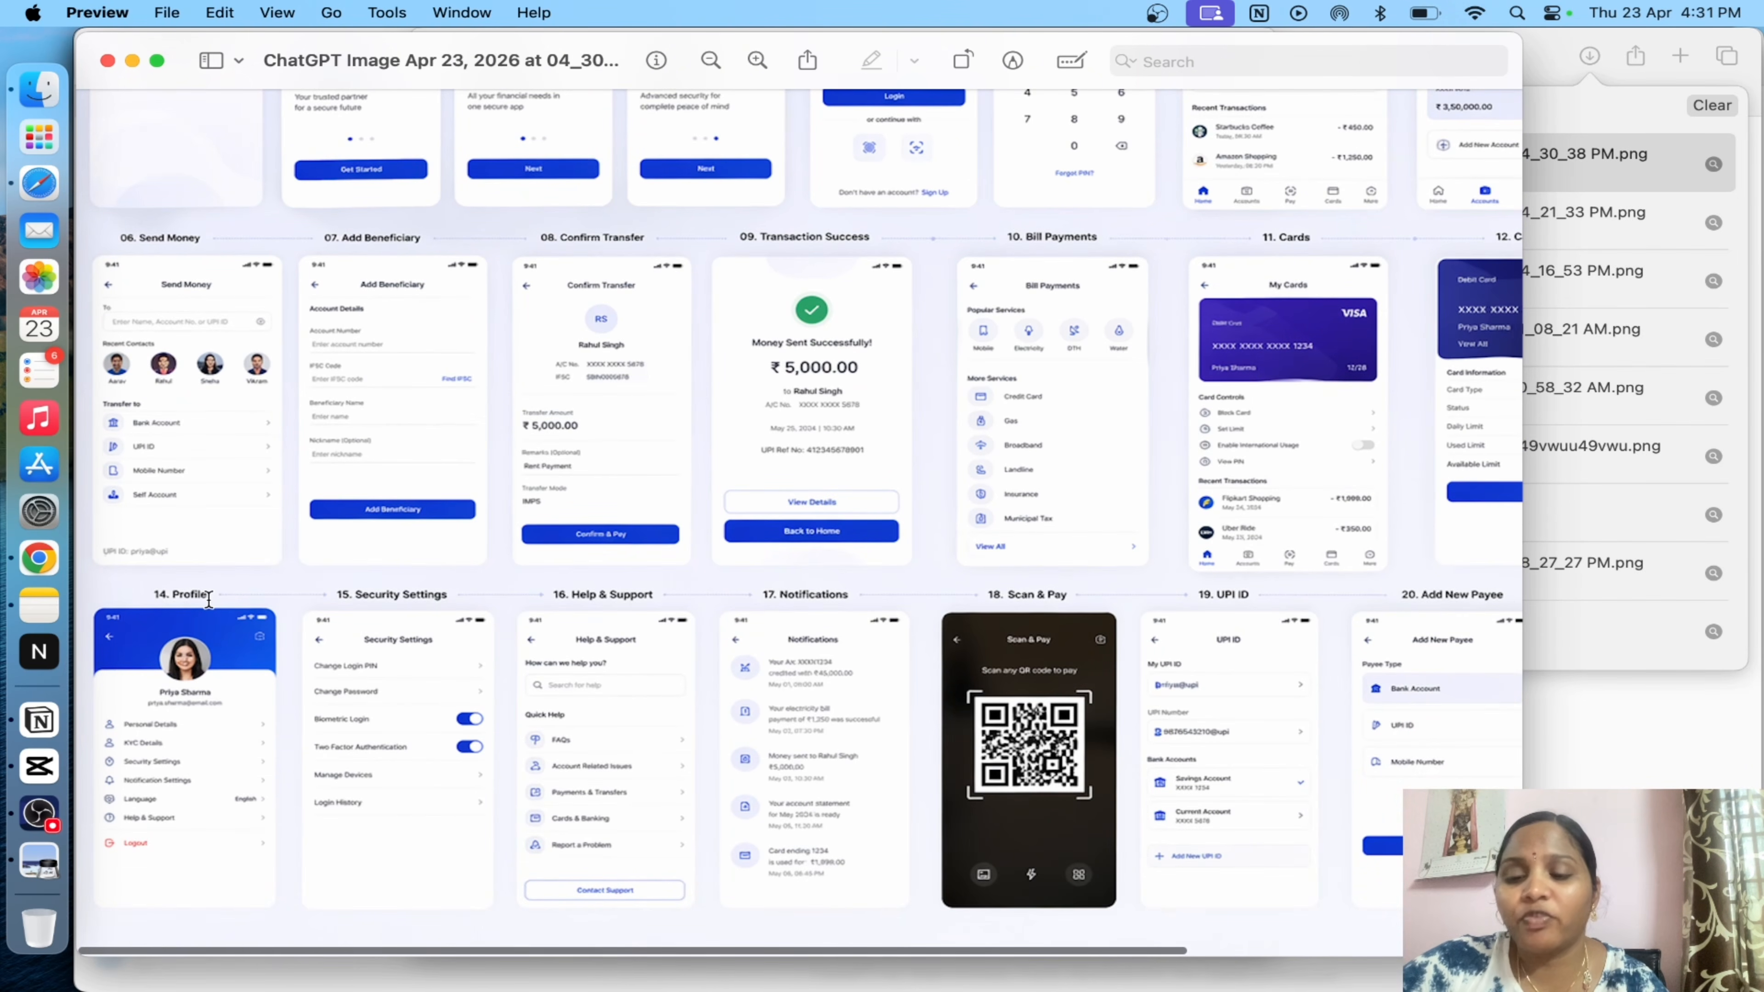
scroll(354, 753, right, 2)
scroll(790, 697, up, 7)
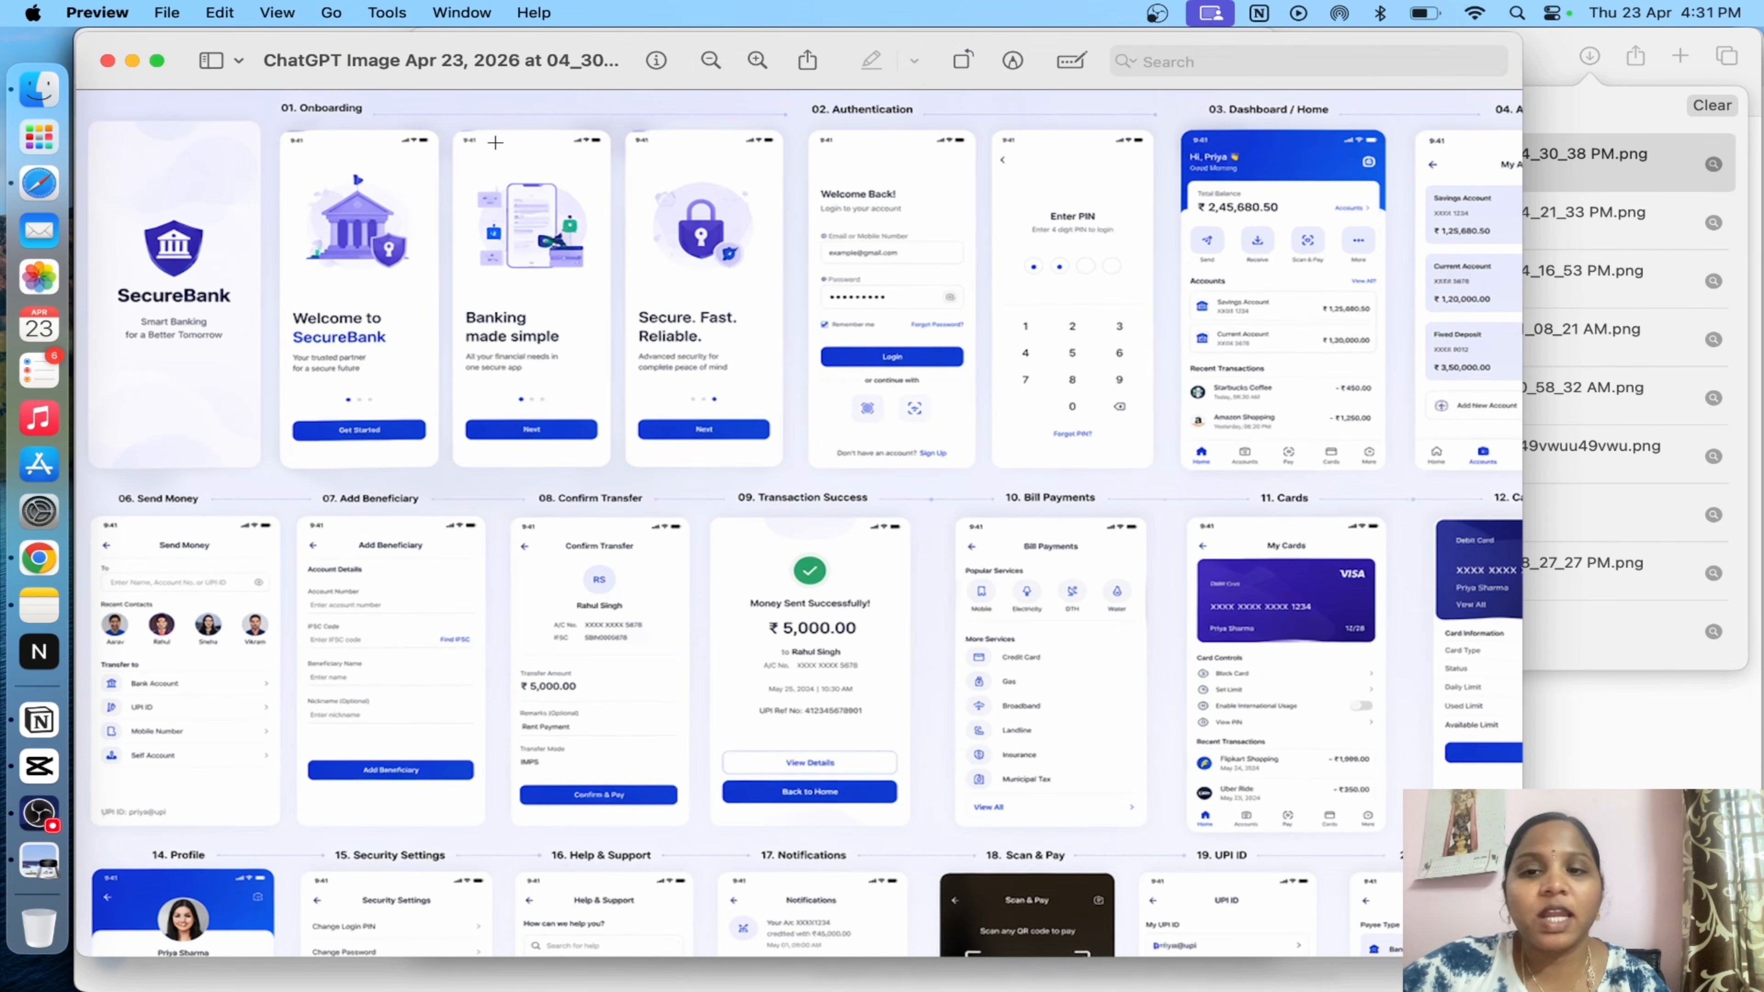
scroll(981, 280, right, 5)
scroll(981, 280, right, 5)
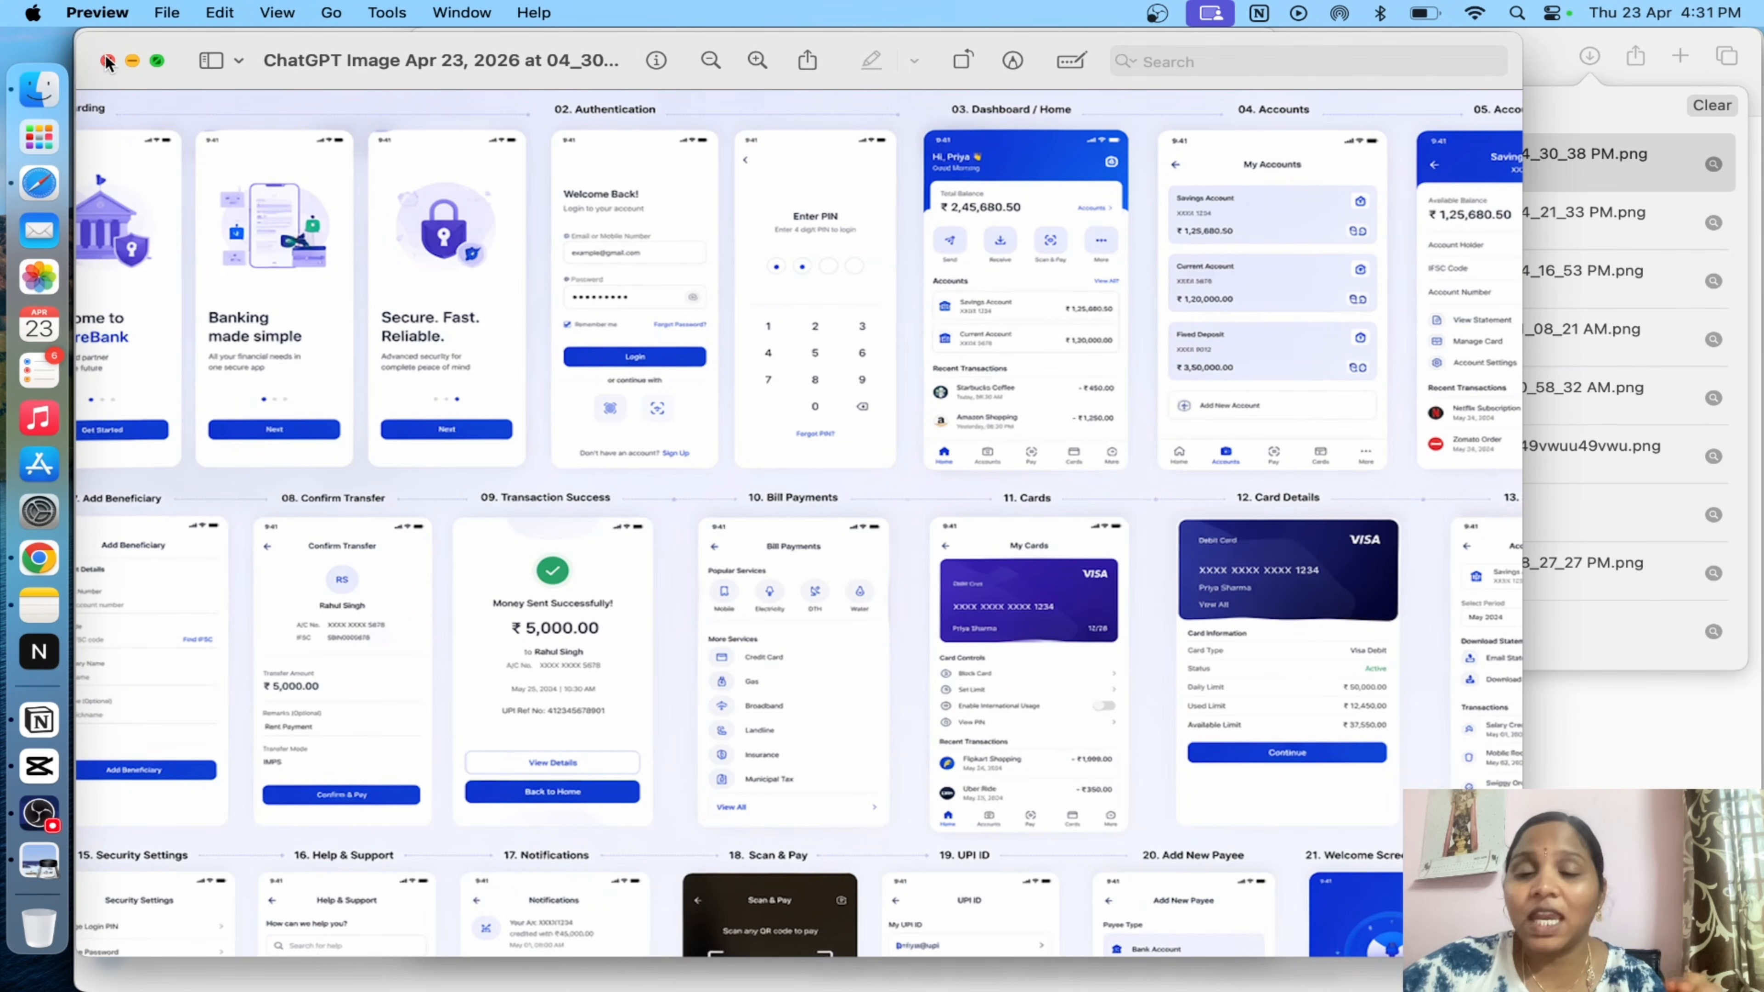
scroll(590, 419, down, 5)
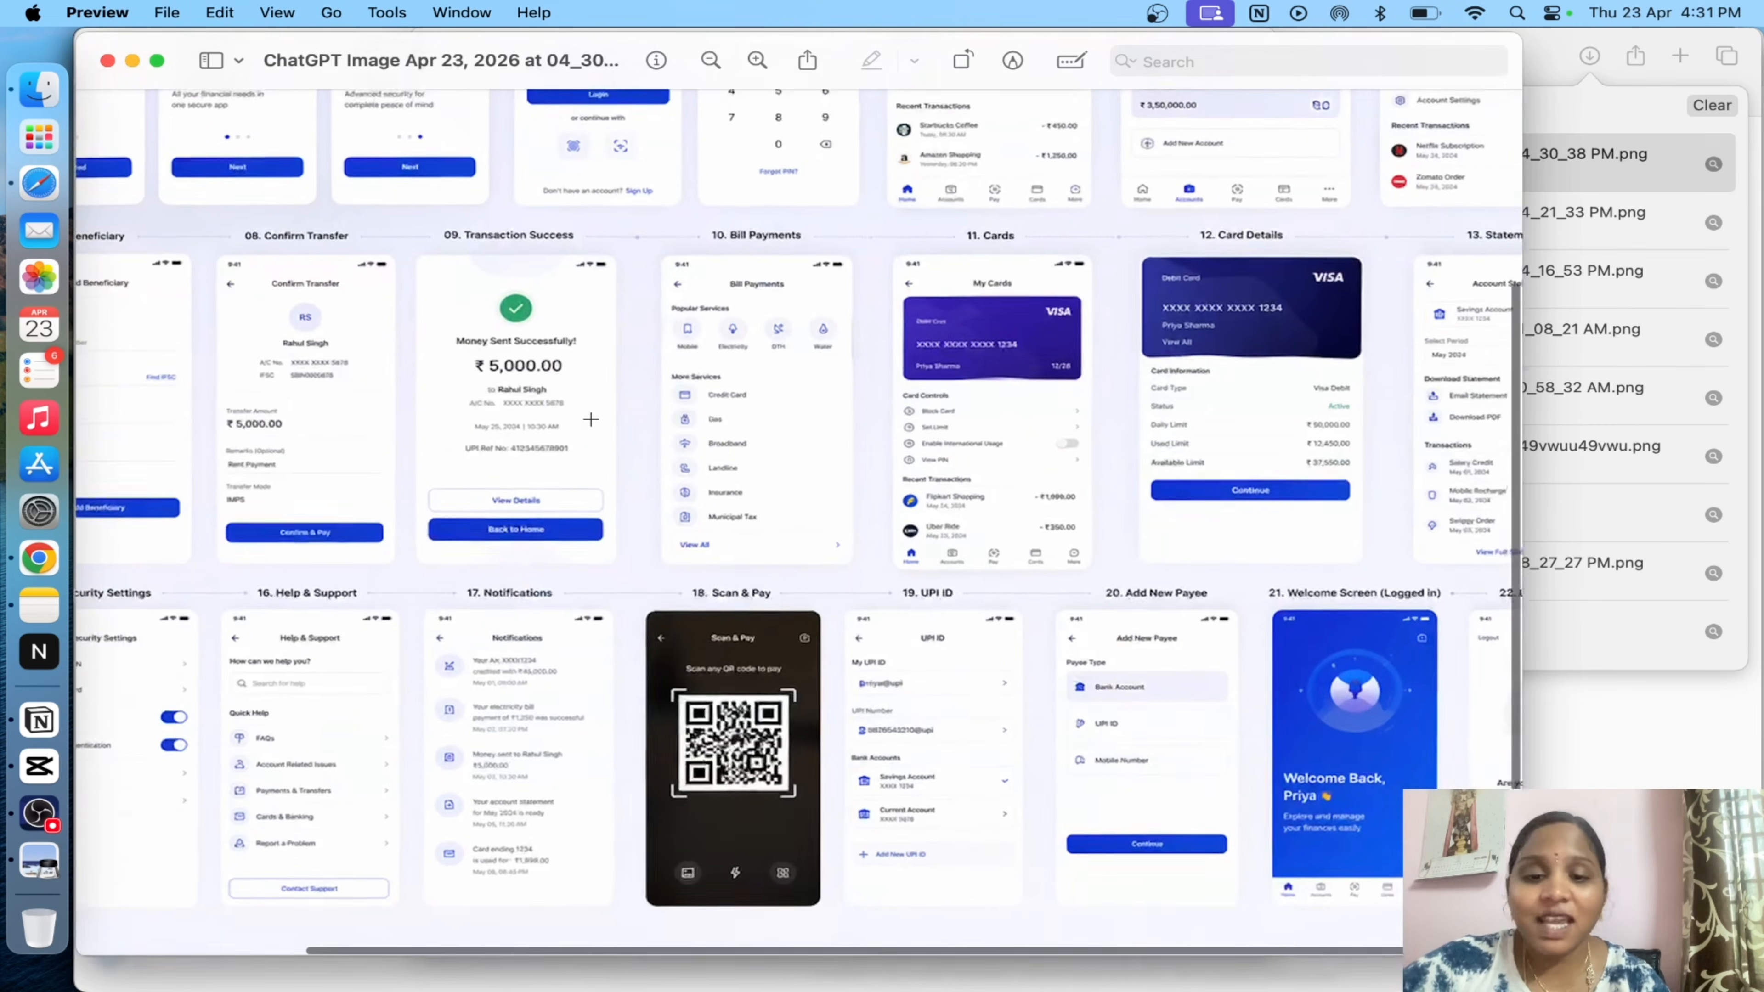
scroll(590, 419, up, 5)
scroll(590, 419, left, 3)
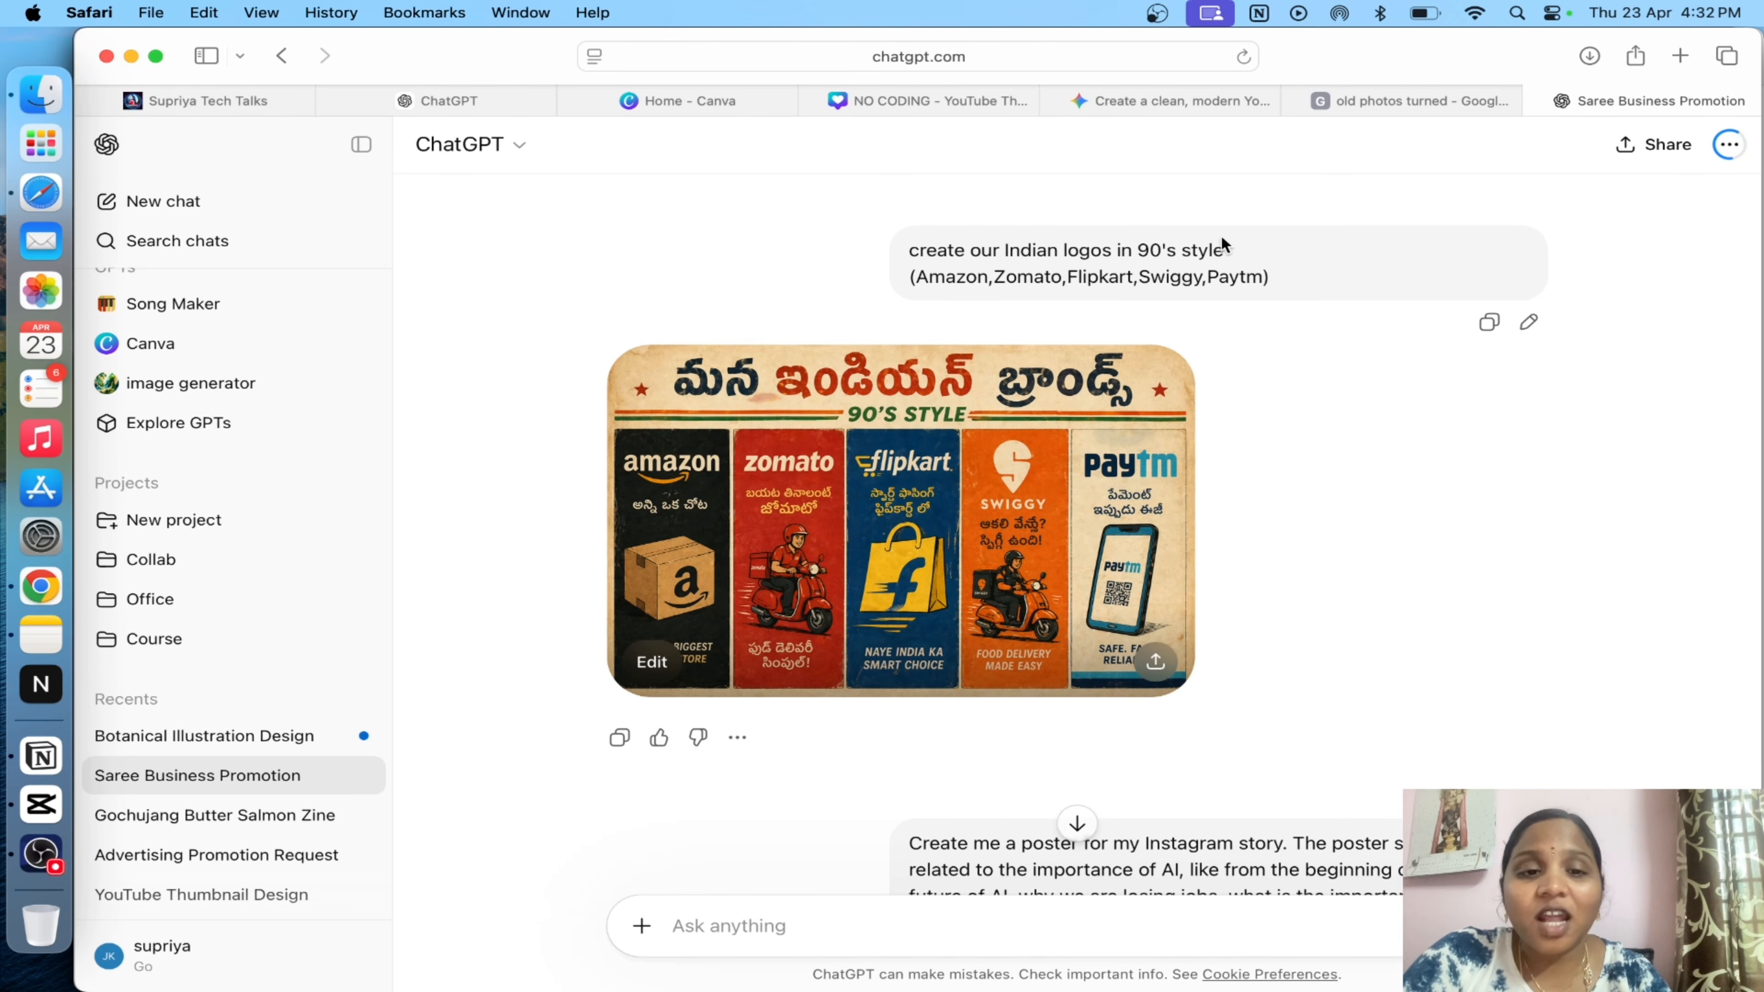
- Back in the ChatGPT chat, read the prompt for Indian brand logos in 90's style covering Amazon, Zomato, Flipkart, Swiggy and Paytm
drag(1229, 250, 1121, 252)
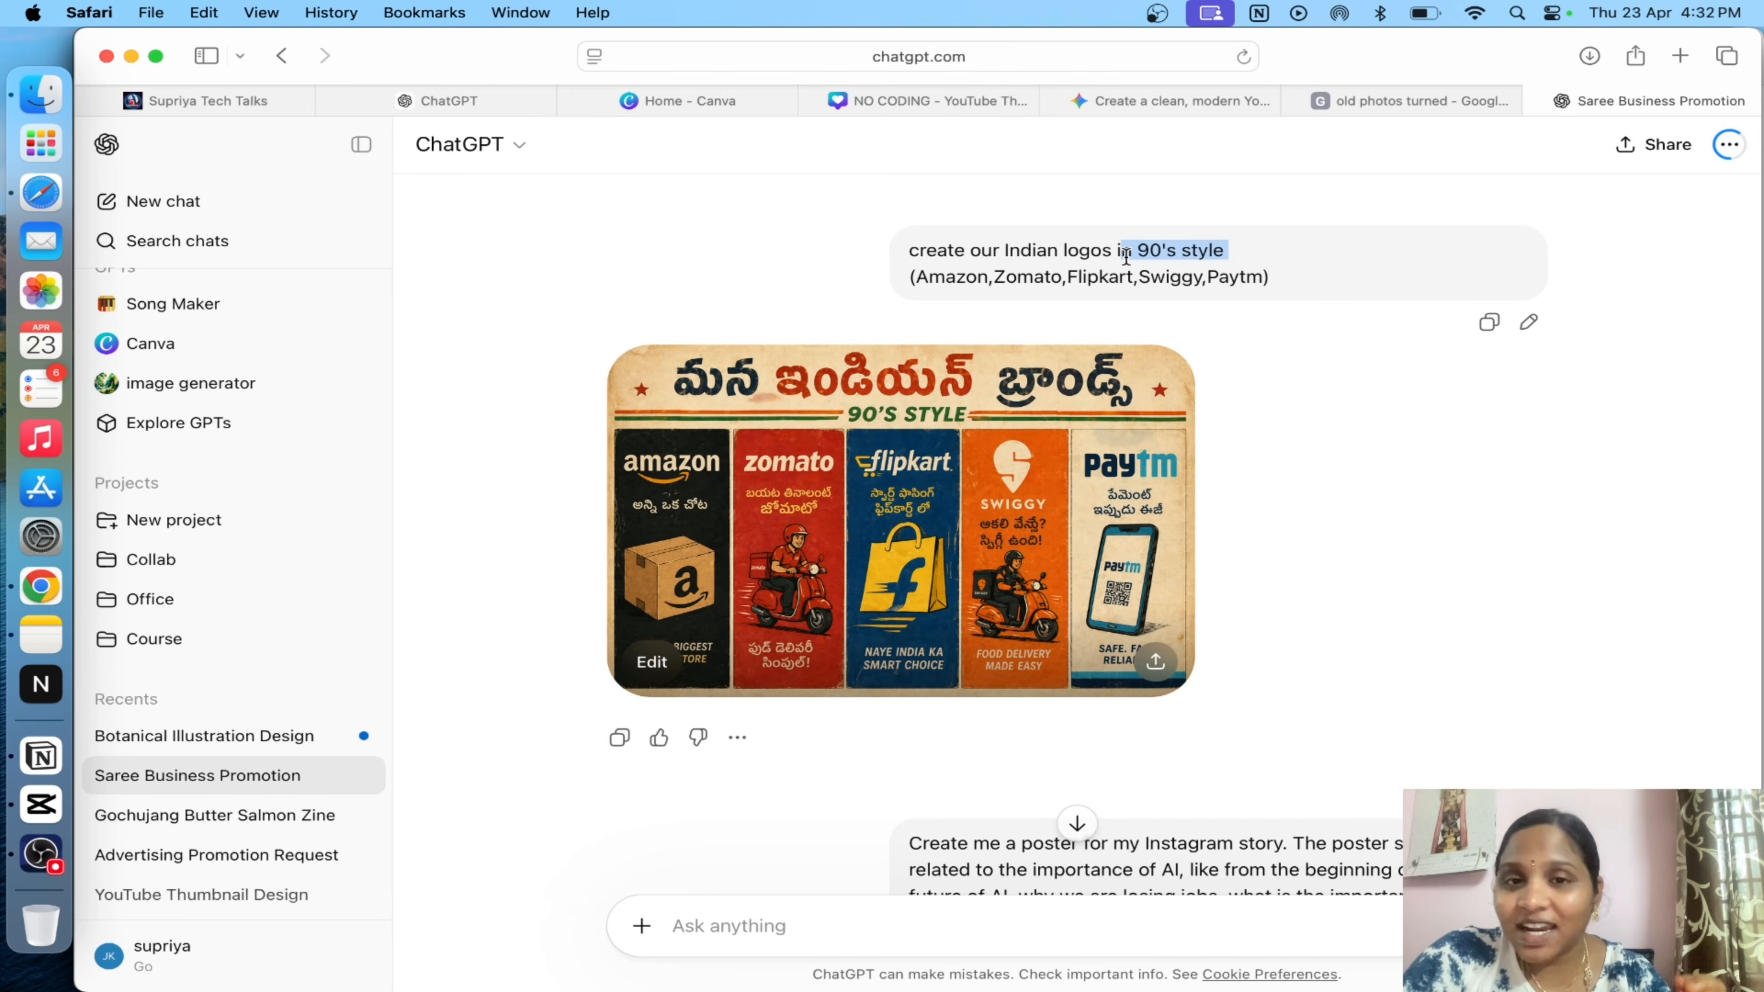
click(1278, 247)
drag(1298, 278, 918, 241)
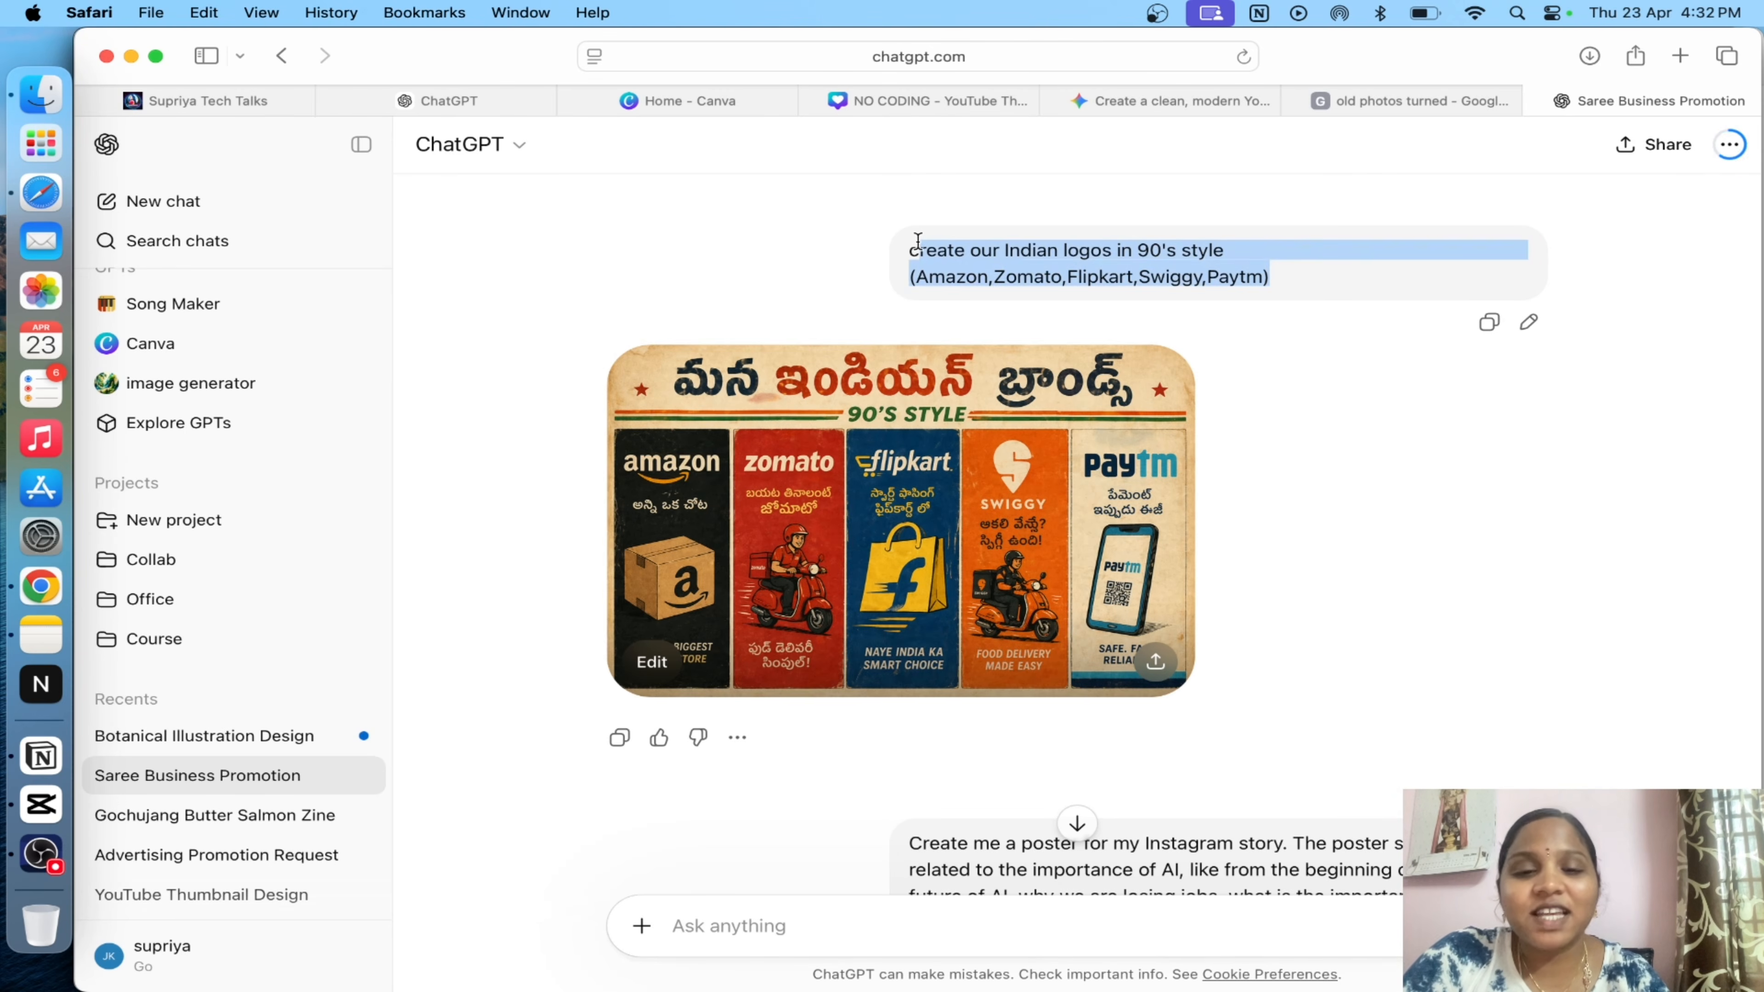
- Inspect the 90's style Indian brands poster enlarged, checking its Telugu text such as the Amazon tagline, and return to the chat
click(932, 548)
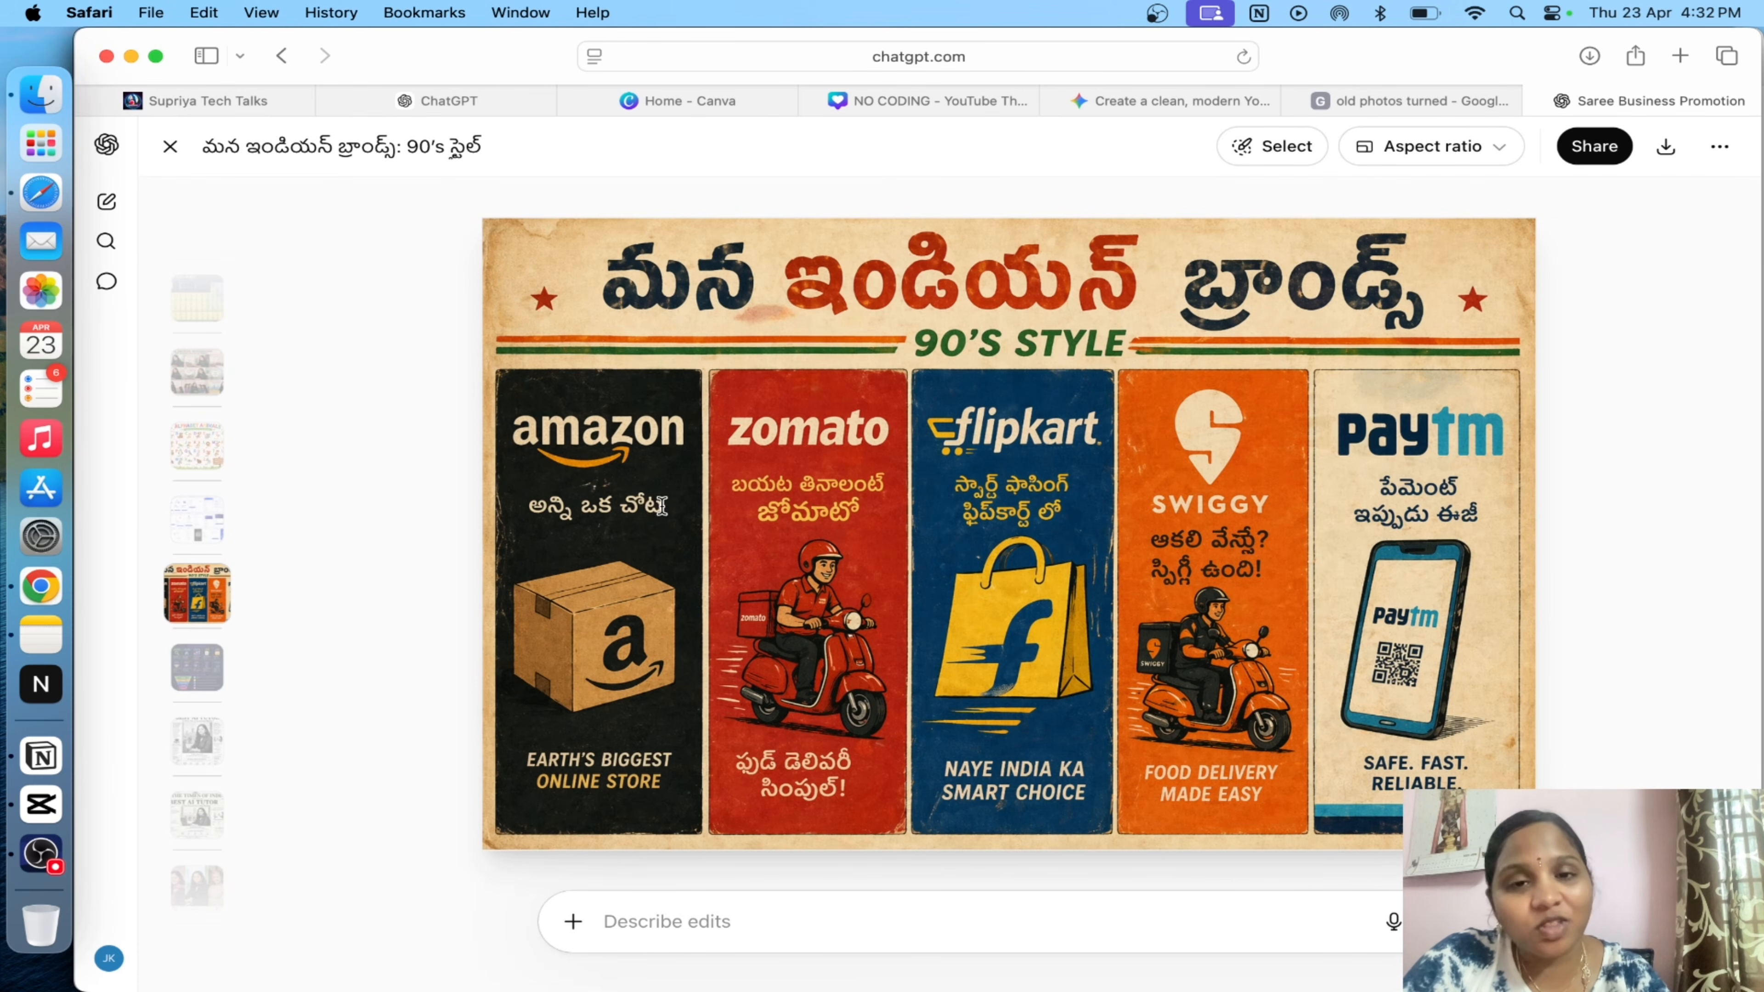
drag(663, 508, 543, 505)
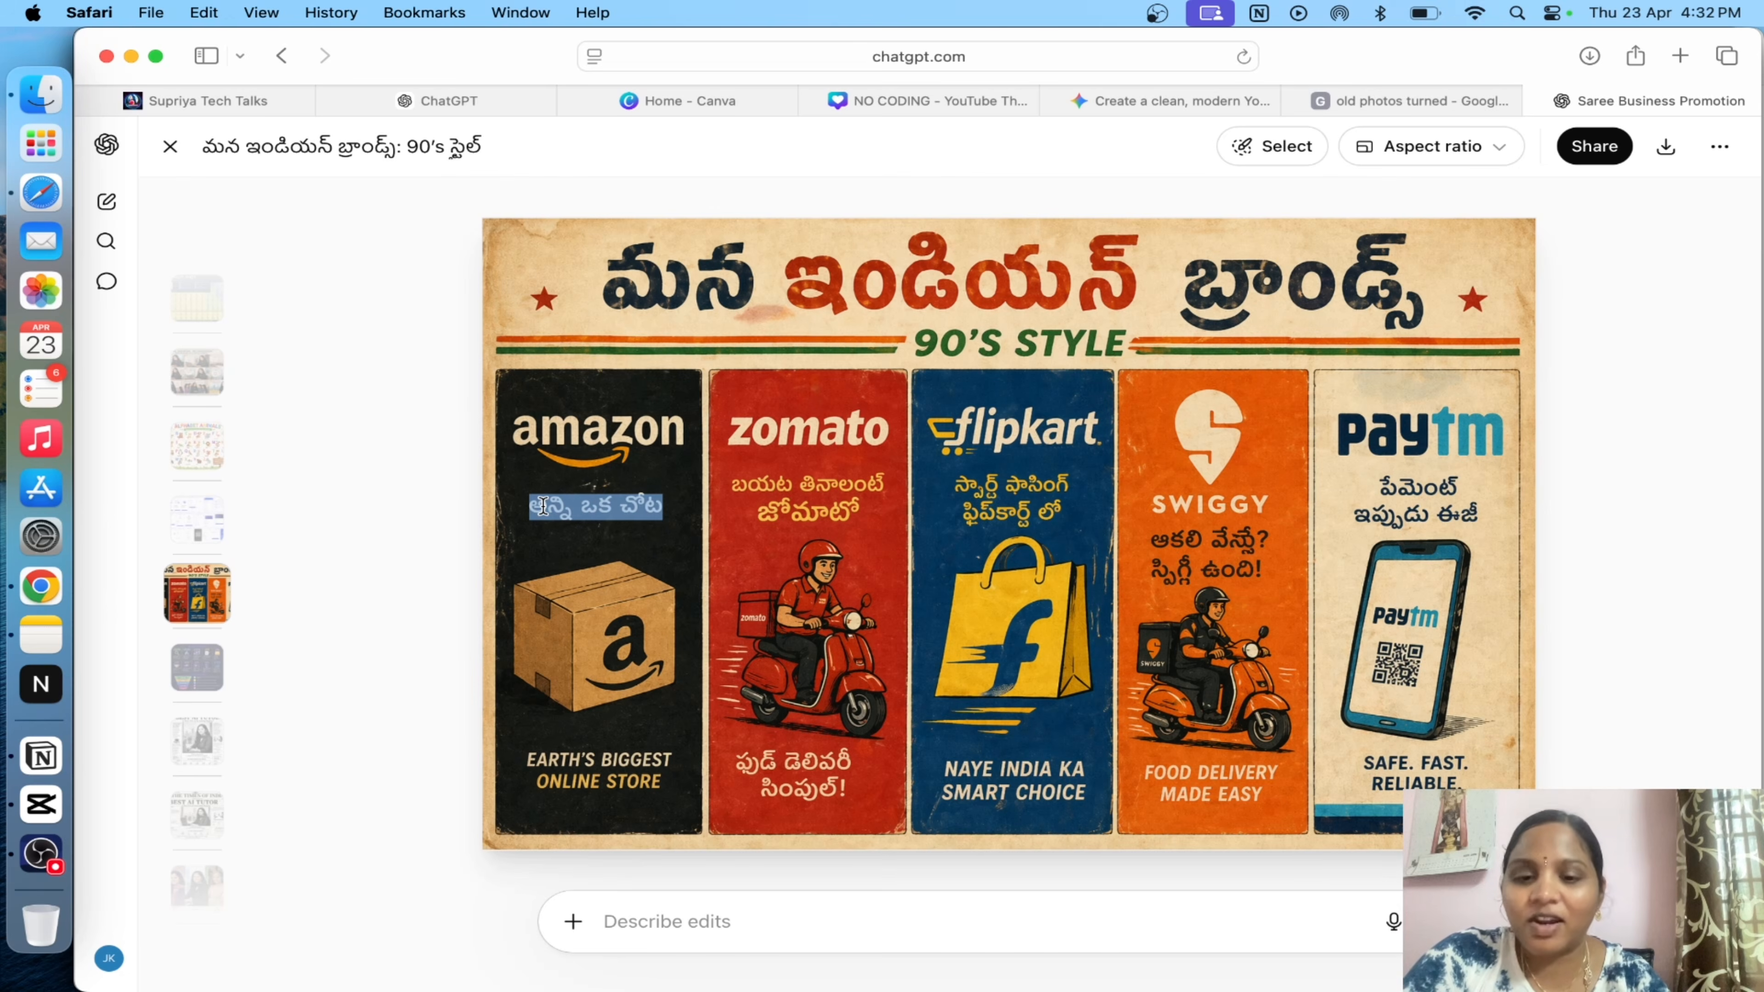
click(679, 796)
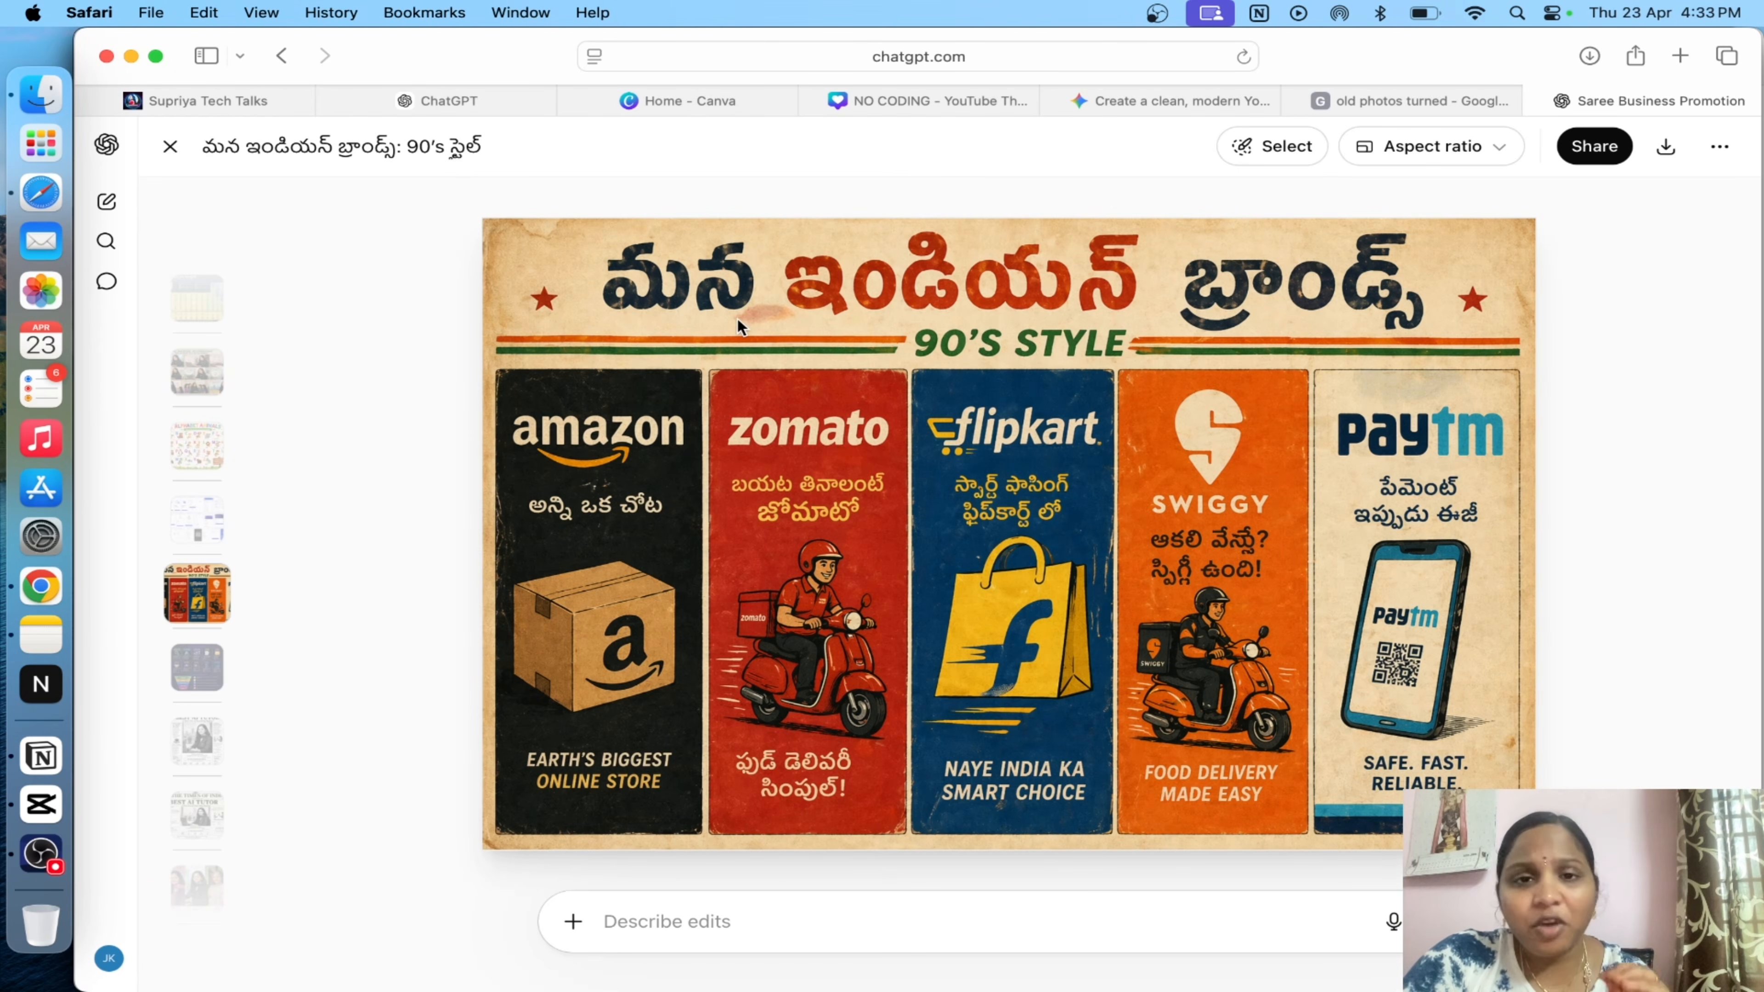
click(170, 147)
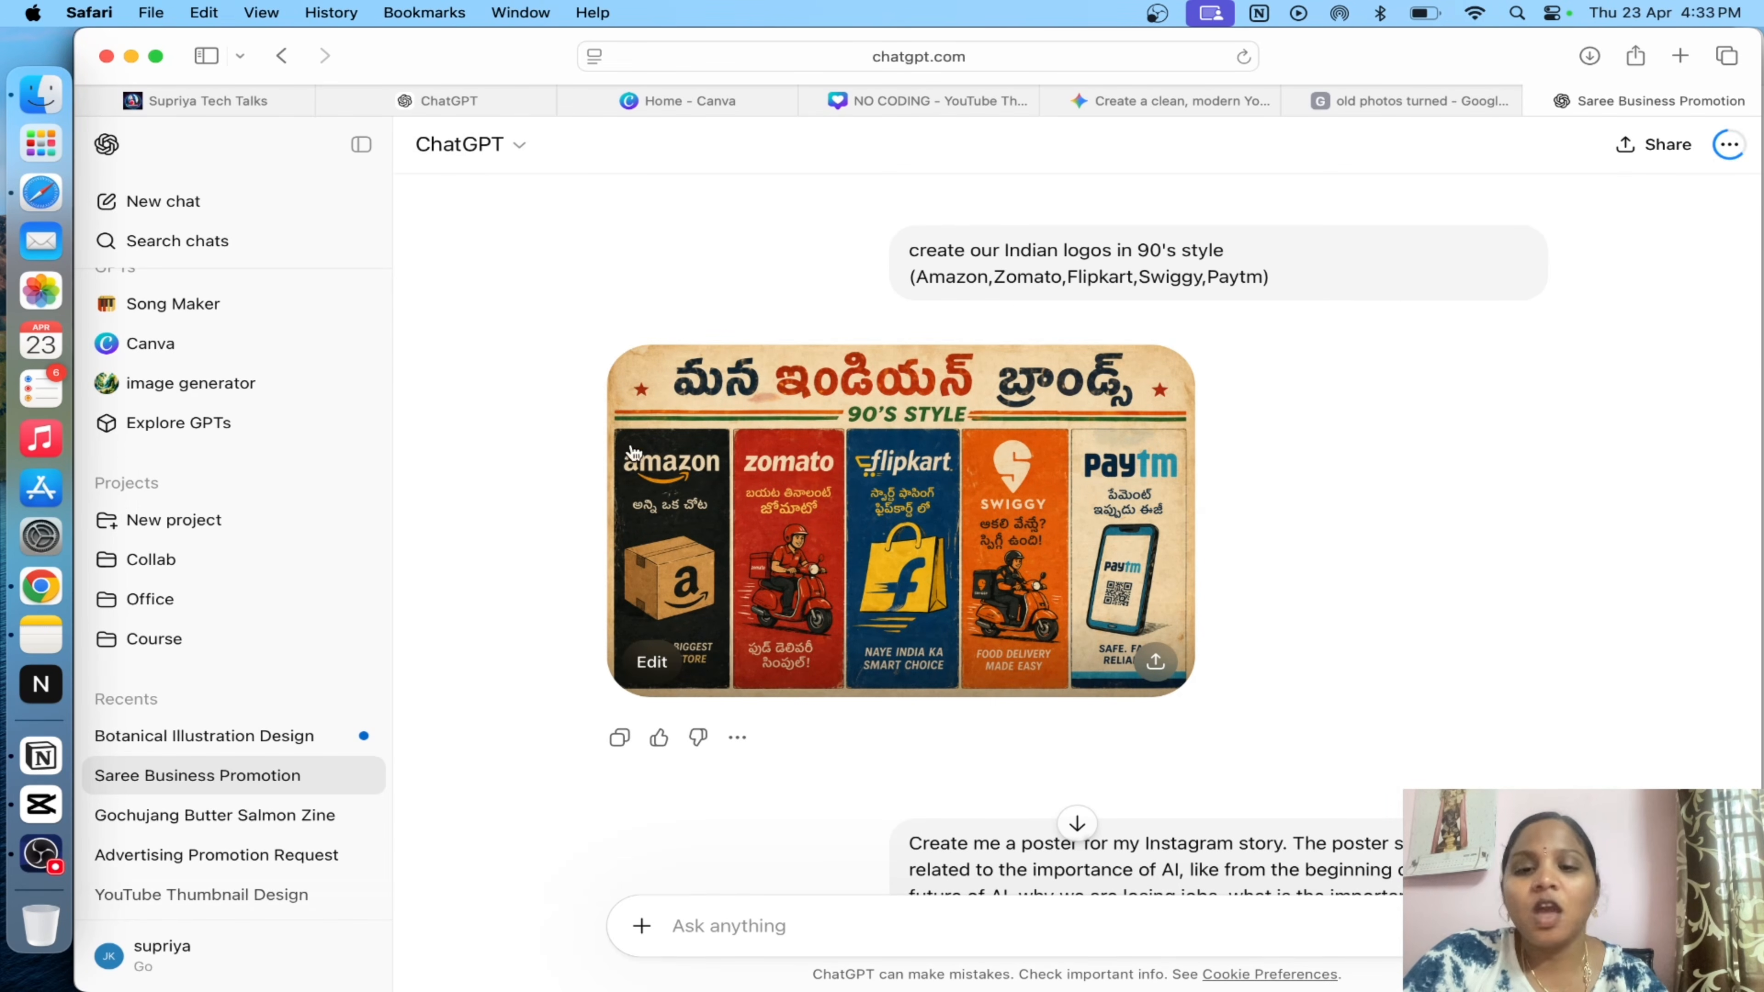
- Find the digital marketing poster in the chat and read the opening of its Instagram story prompt
scroll(632, 451, down, 2)
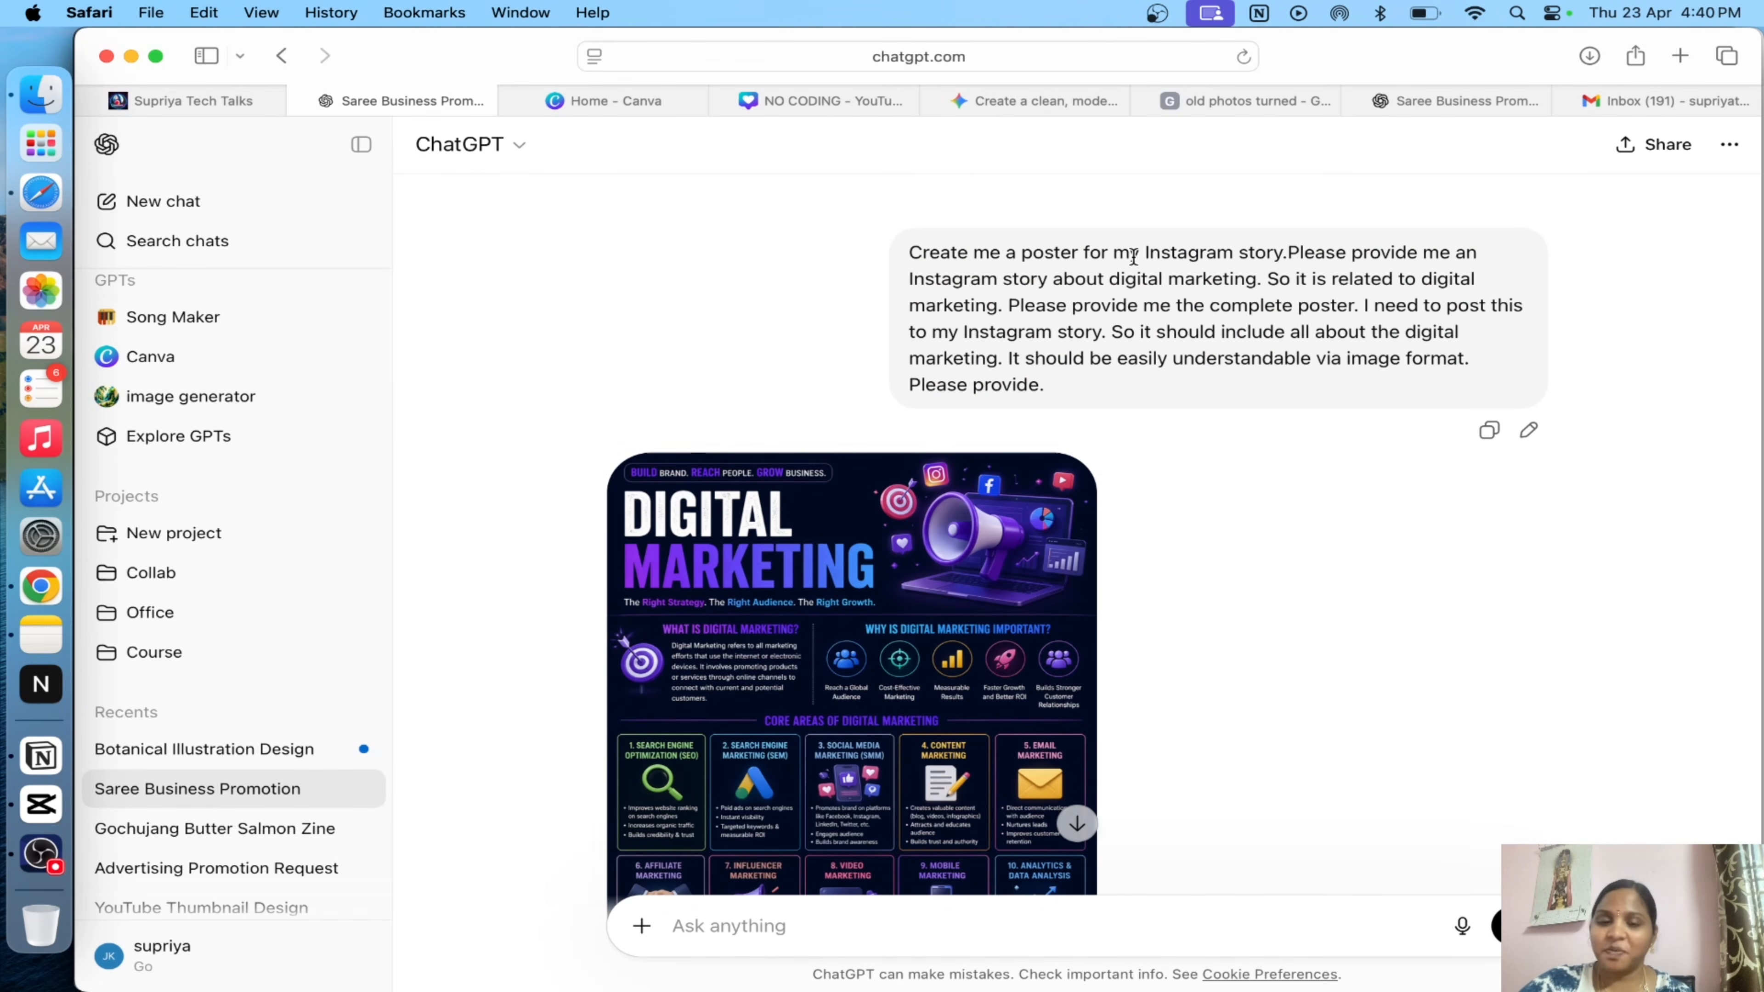
drag(909, 252, 1172, 257)
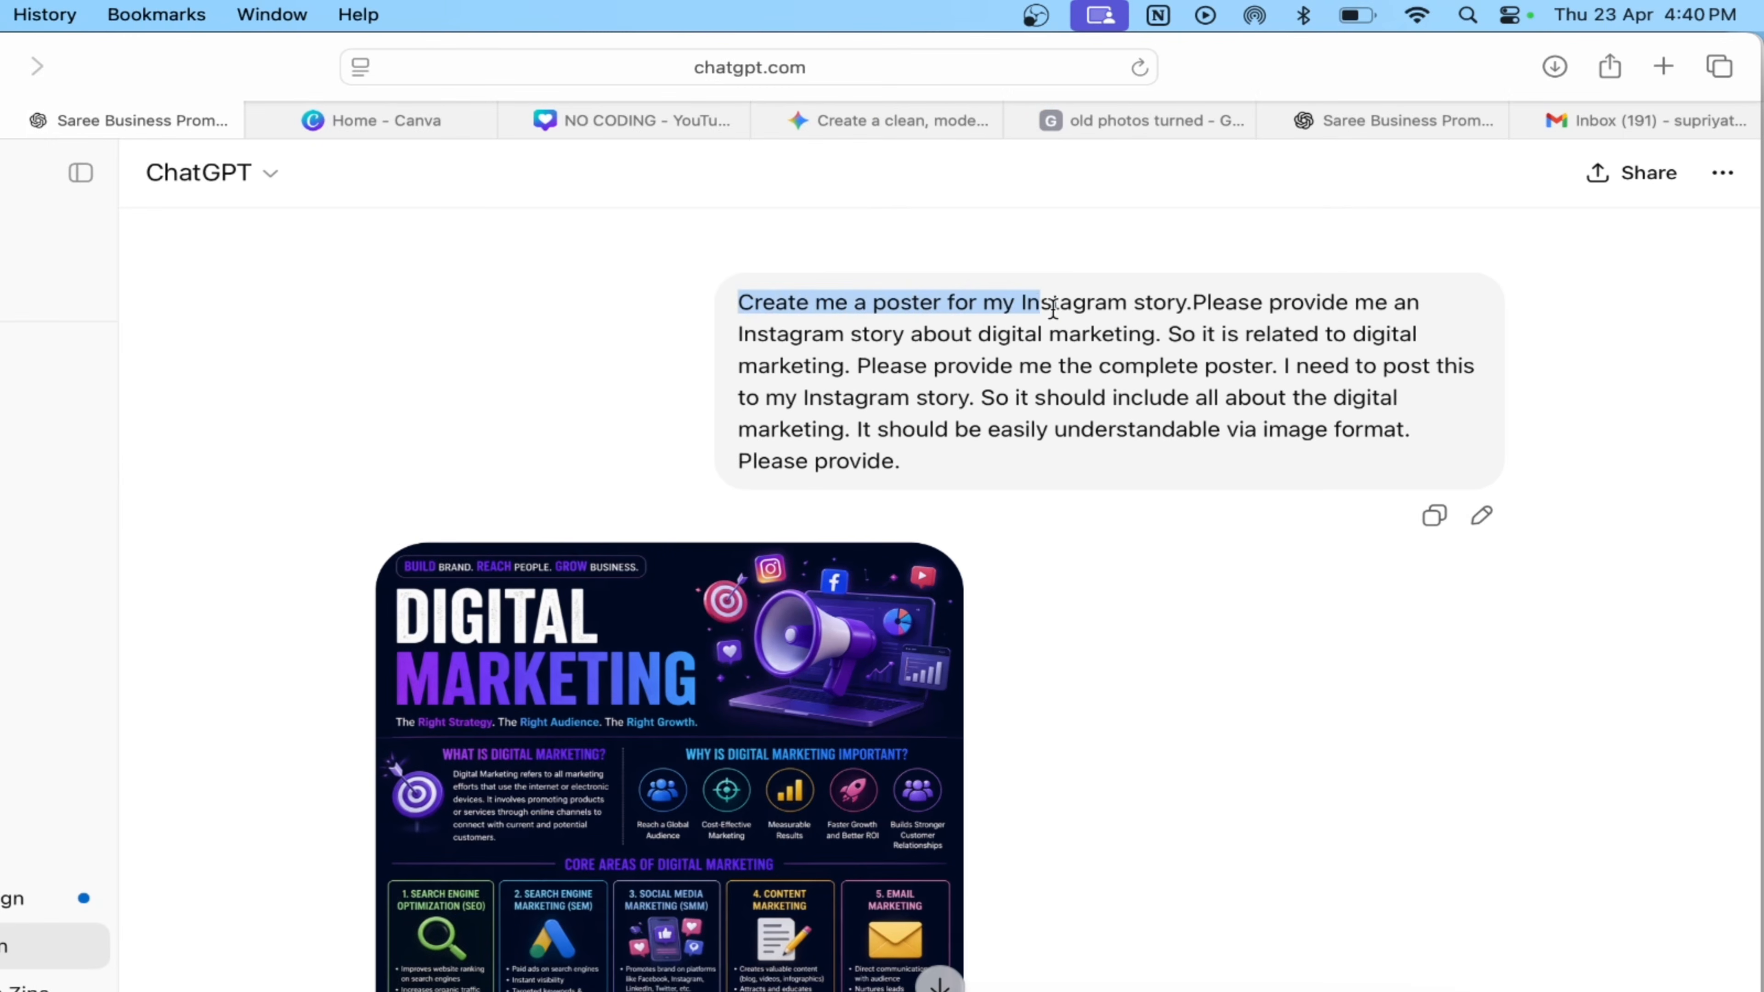
drag(1053, 308, 1181, 306)
click(957, 390)
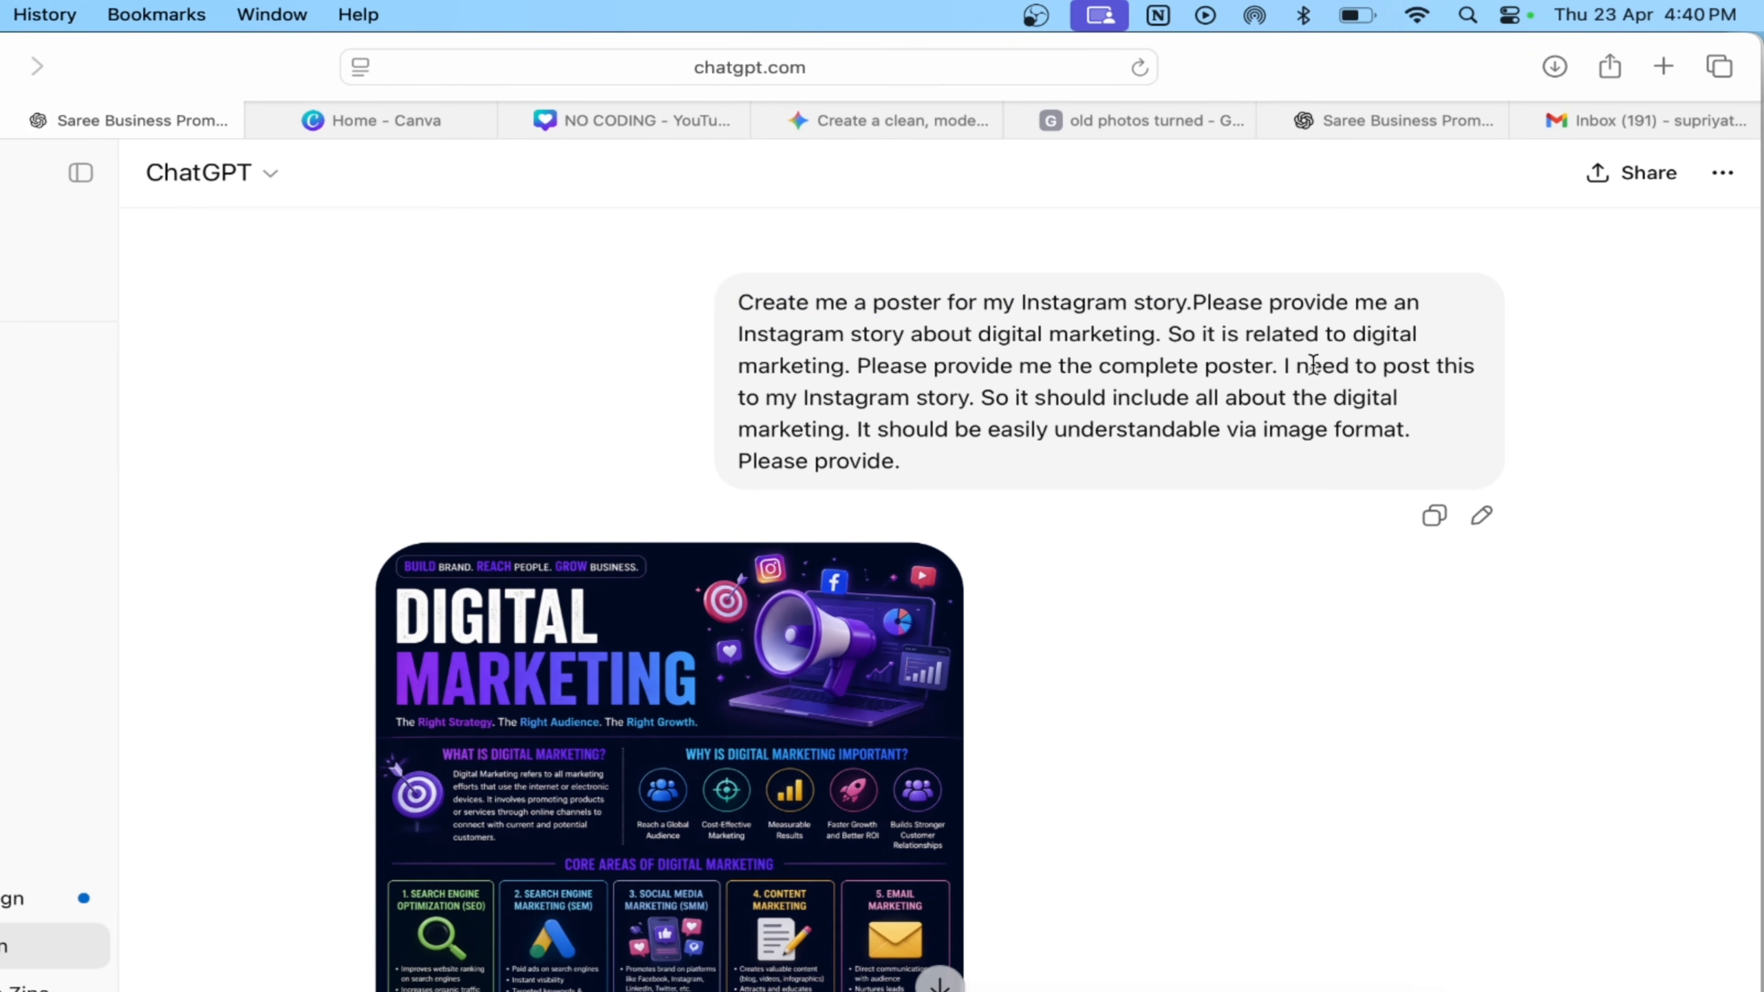
- Read the digital marketing Instagram story prompt in full, from the topic to the request for an easily understandable image
drag(1351, 333, 842, 366)
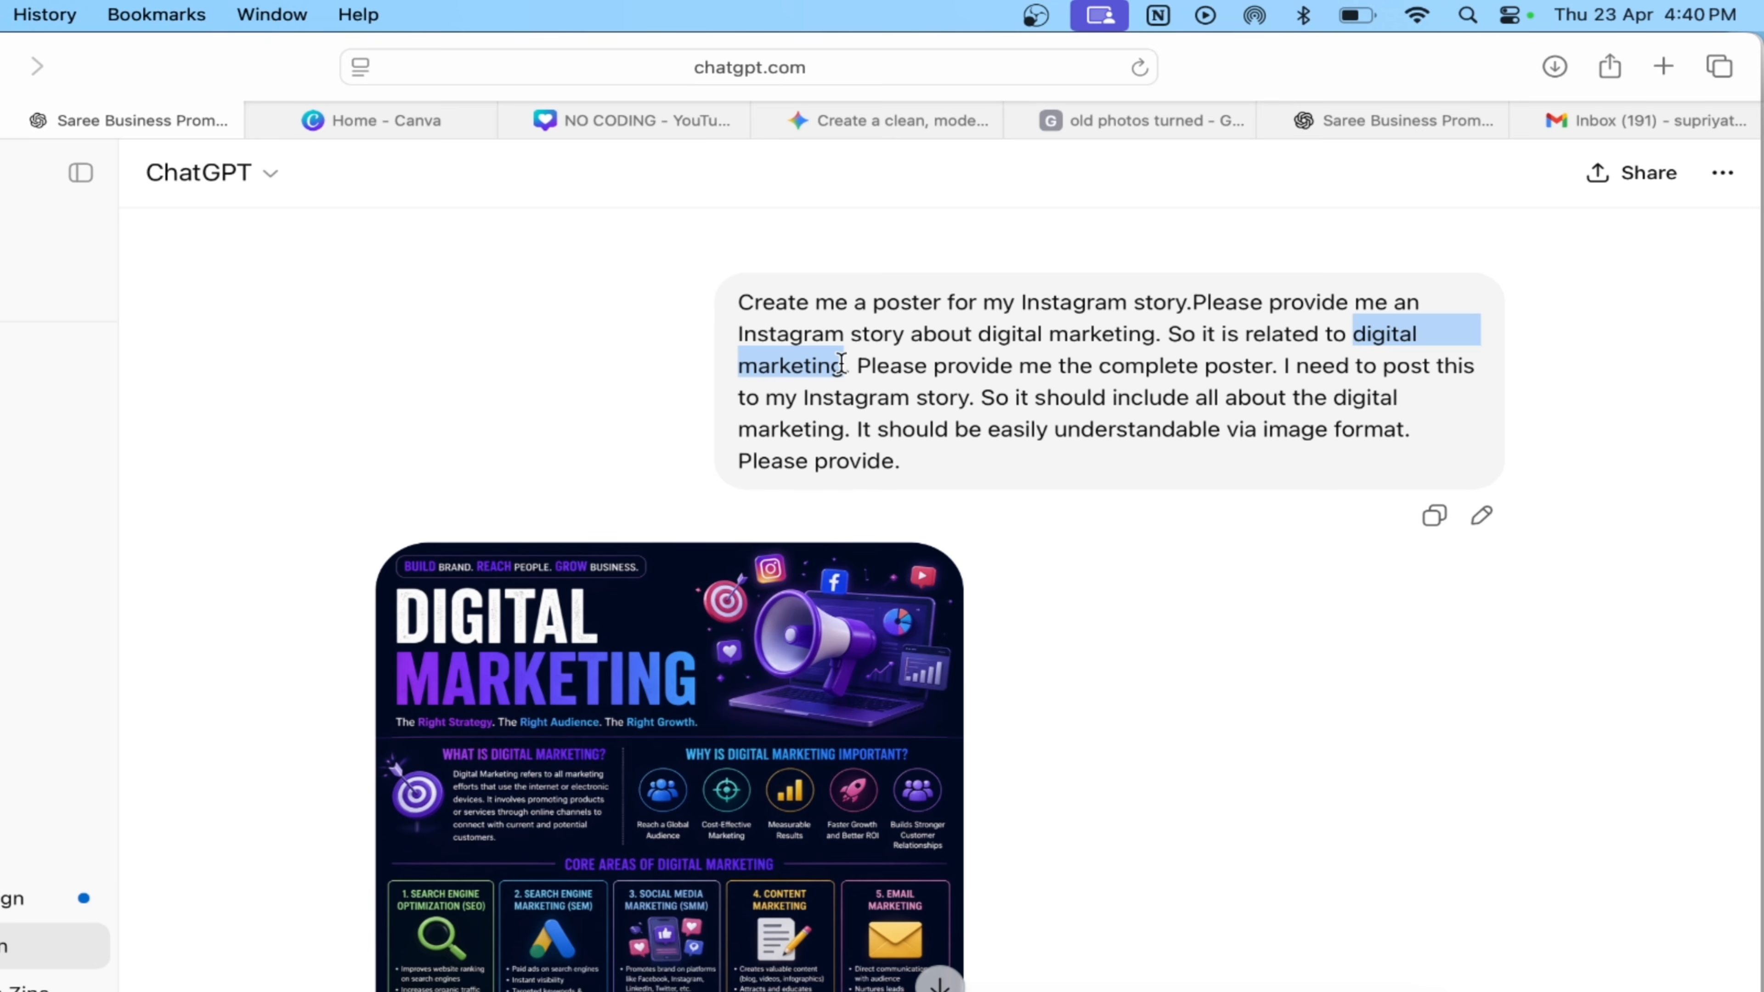
drag(916, 462, 737, 298)
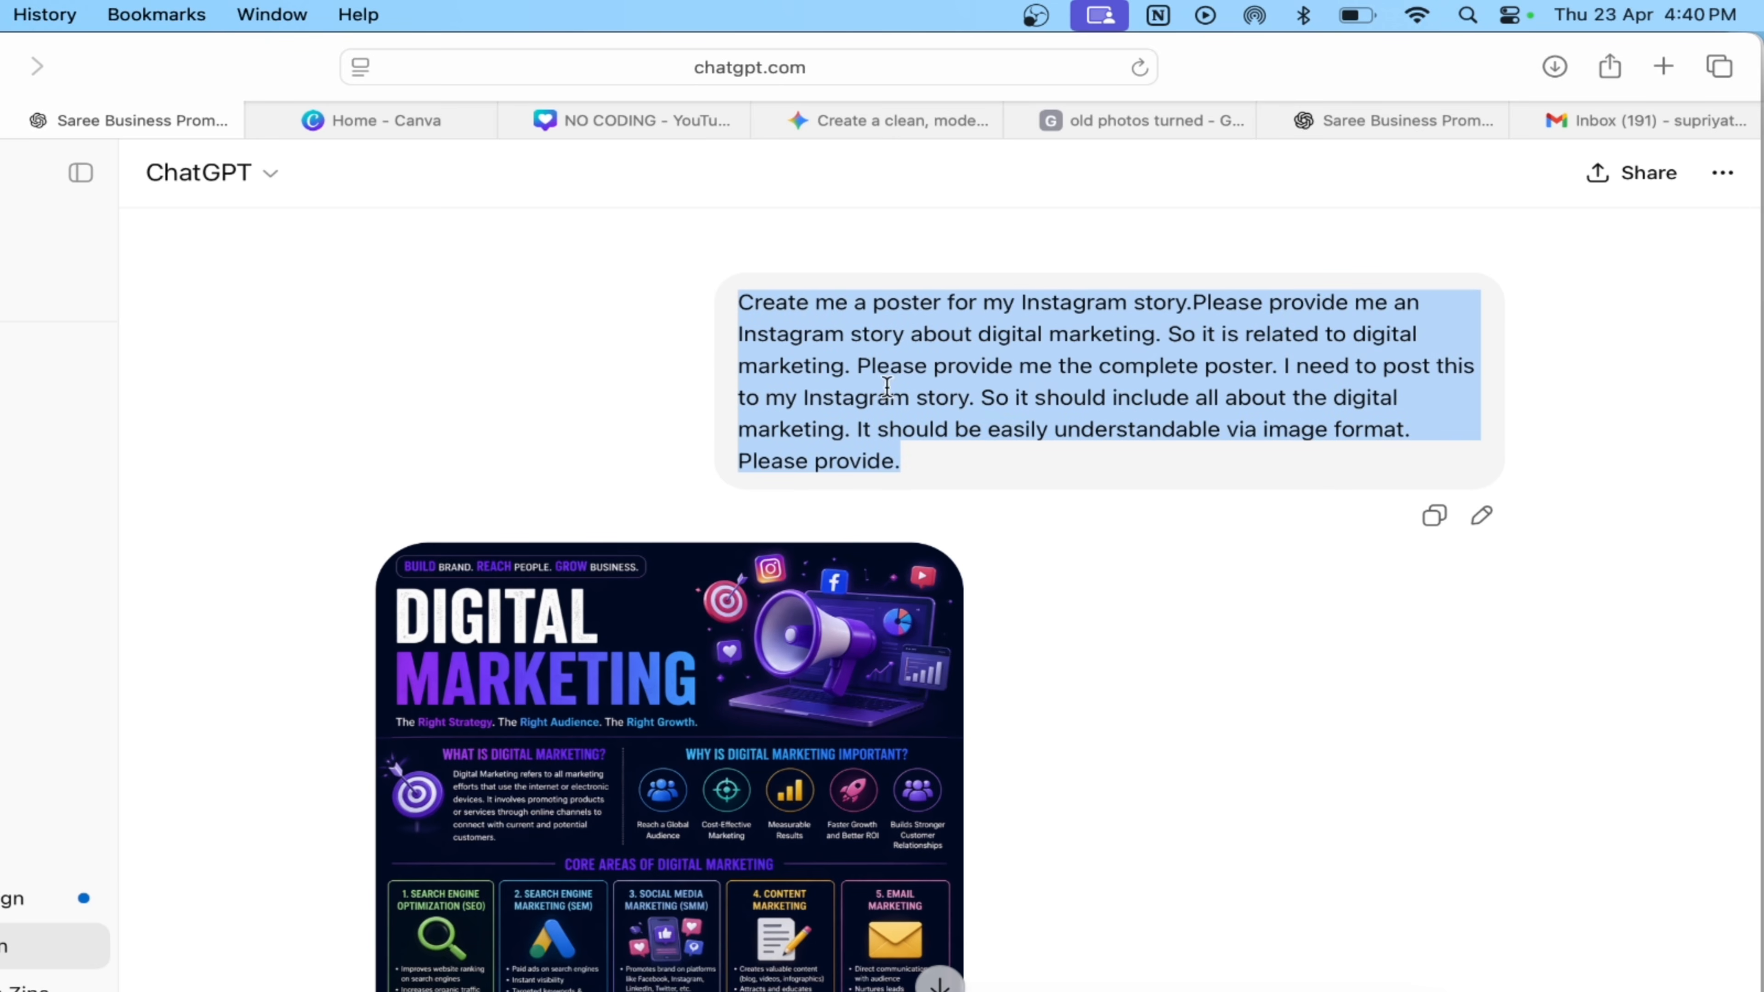
click(958, 468)
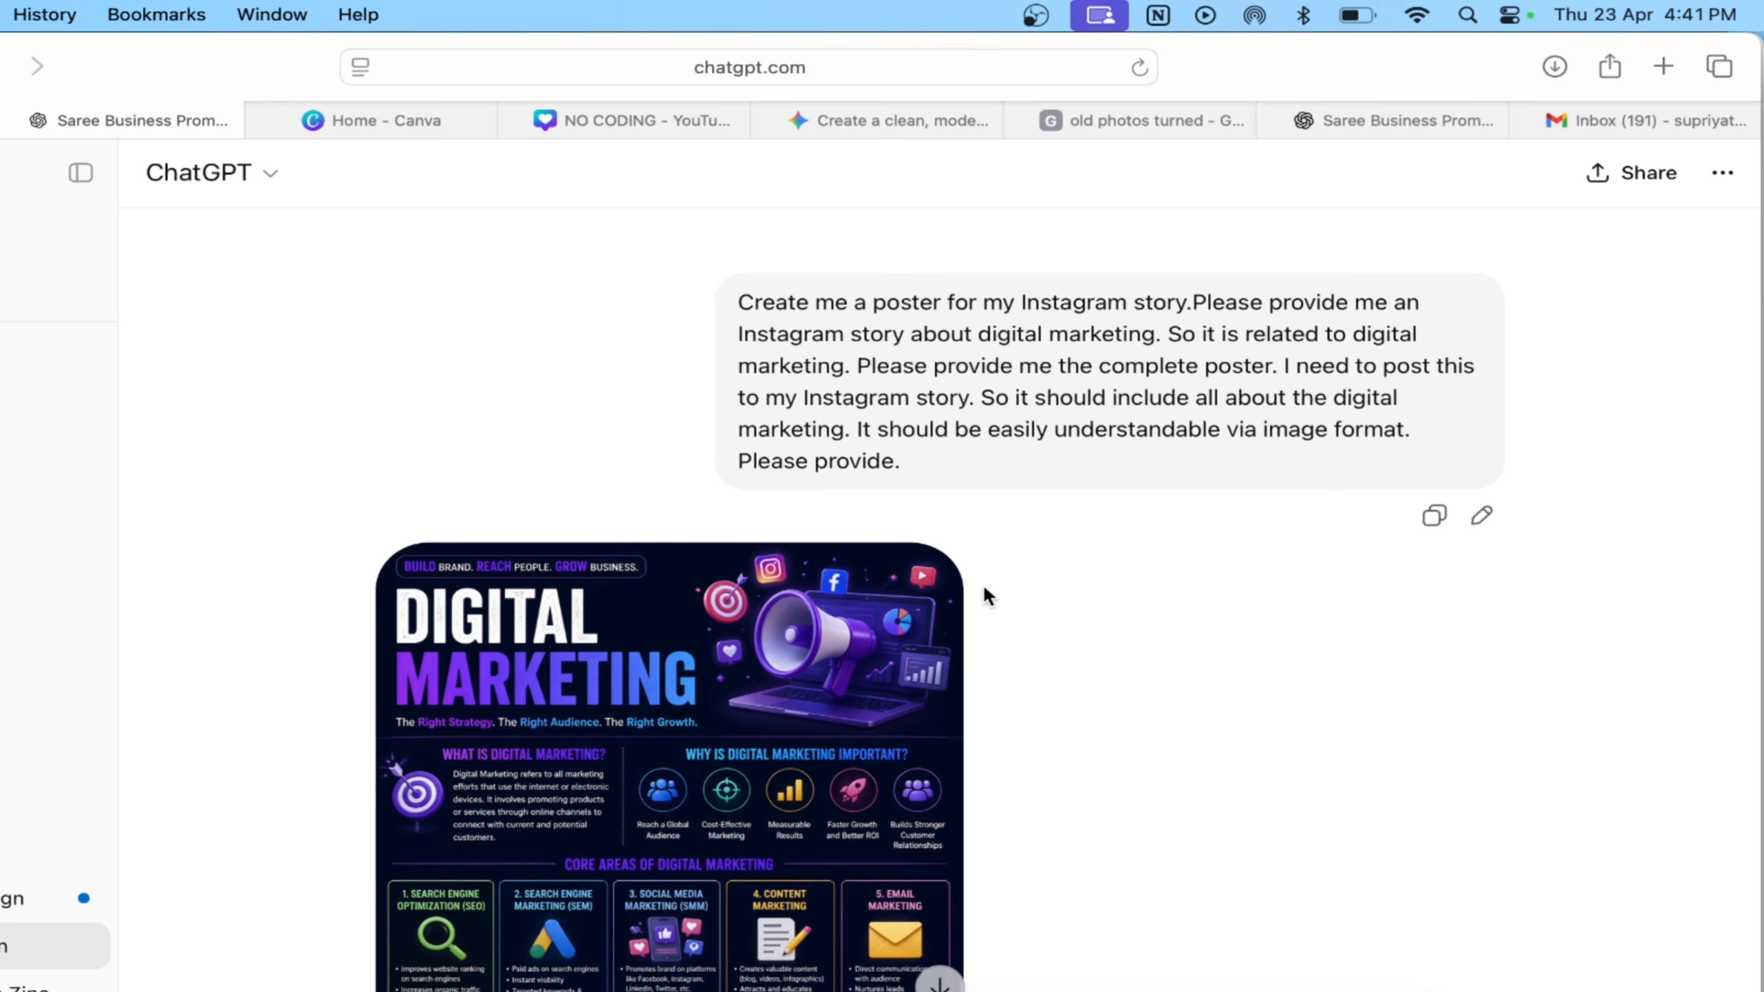
- Open the downloaded image "ChatGPT Image Apr 23, 2026 at 04_40_14 PM.png" in Preview
scroll(982, 593, down, 3)
click(1546, 68)
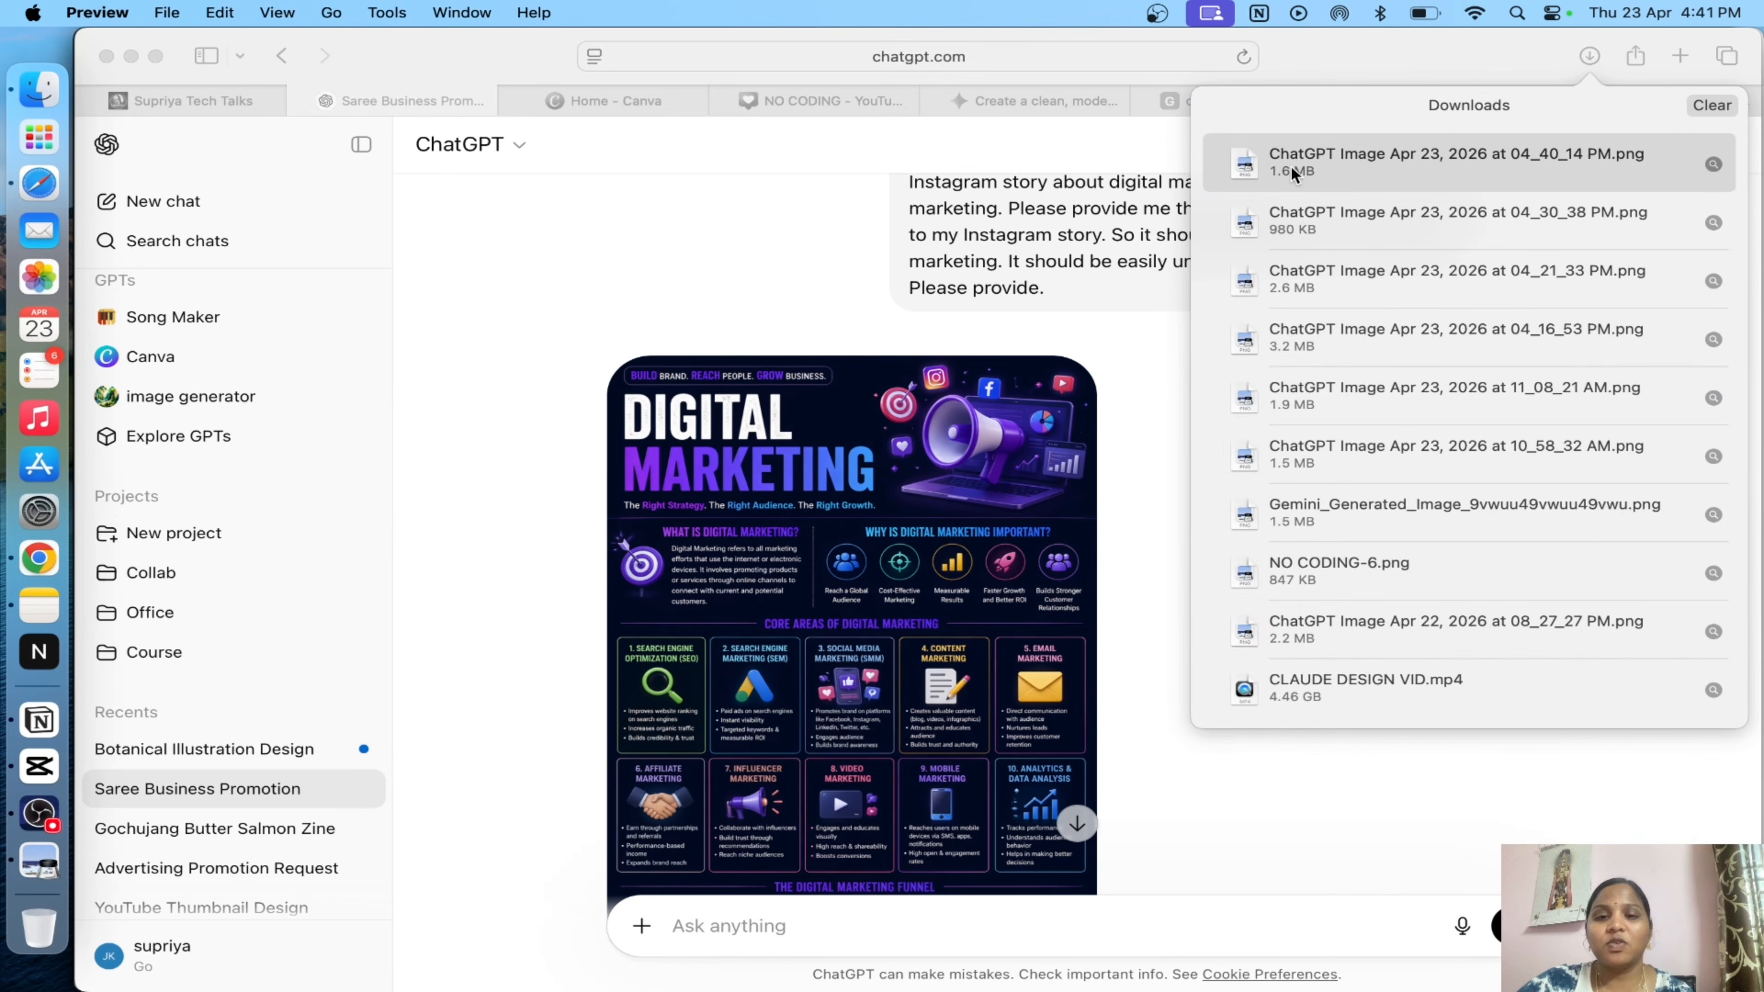
double_click(1290, 165)
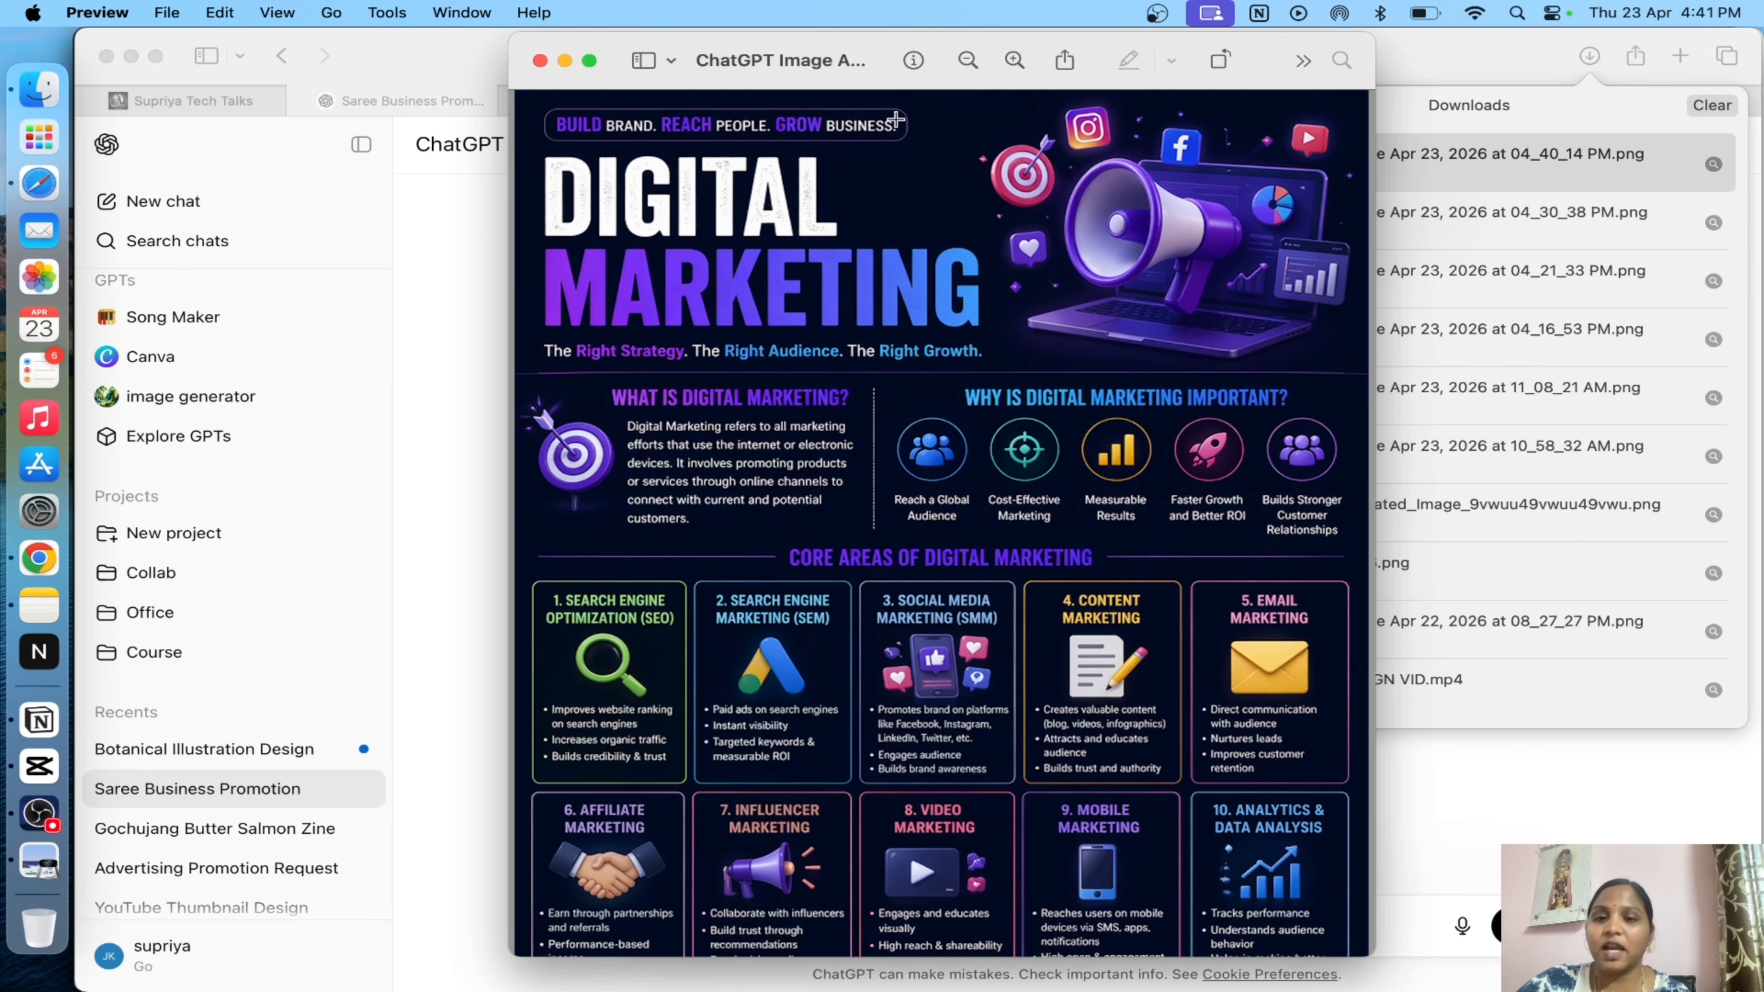
- Examine the digital marketing poster from its title through the core areas and marketing funnel, then return to its definition section
scroll(776, 287, down, 2)
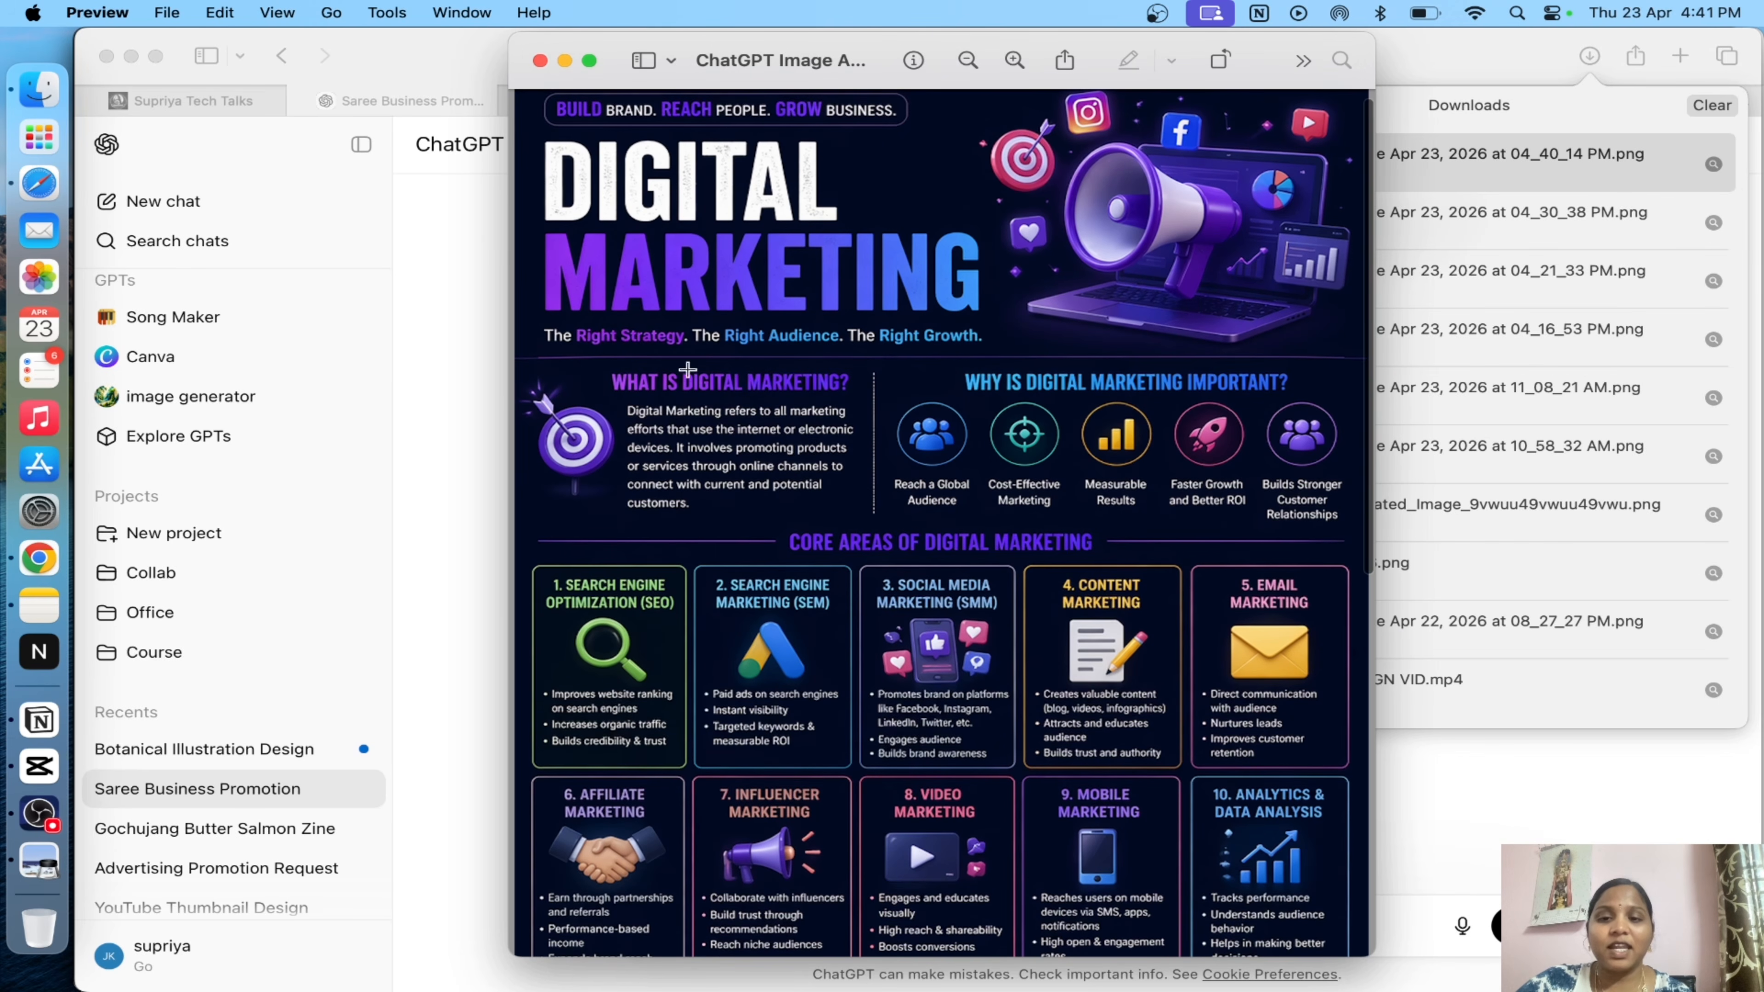
scroll(768, 460, down, 7)
scroll(768, 461, up, 3)
scroll(768, 461, down, 8)
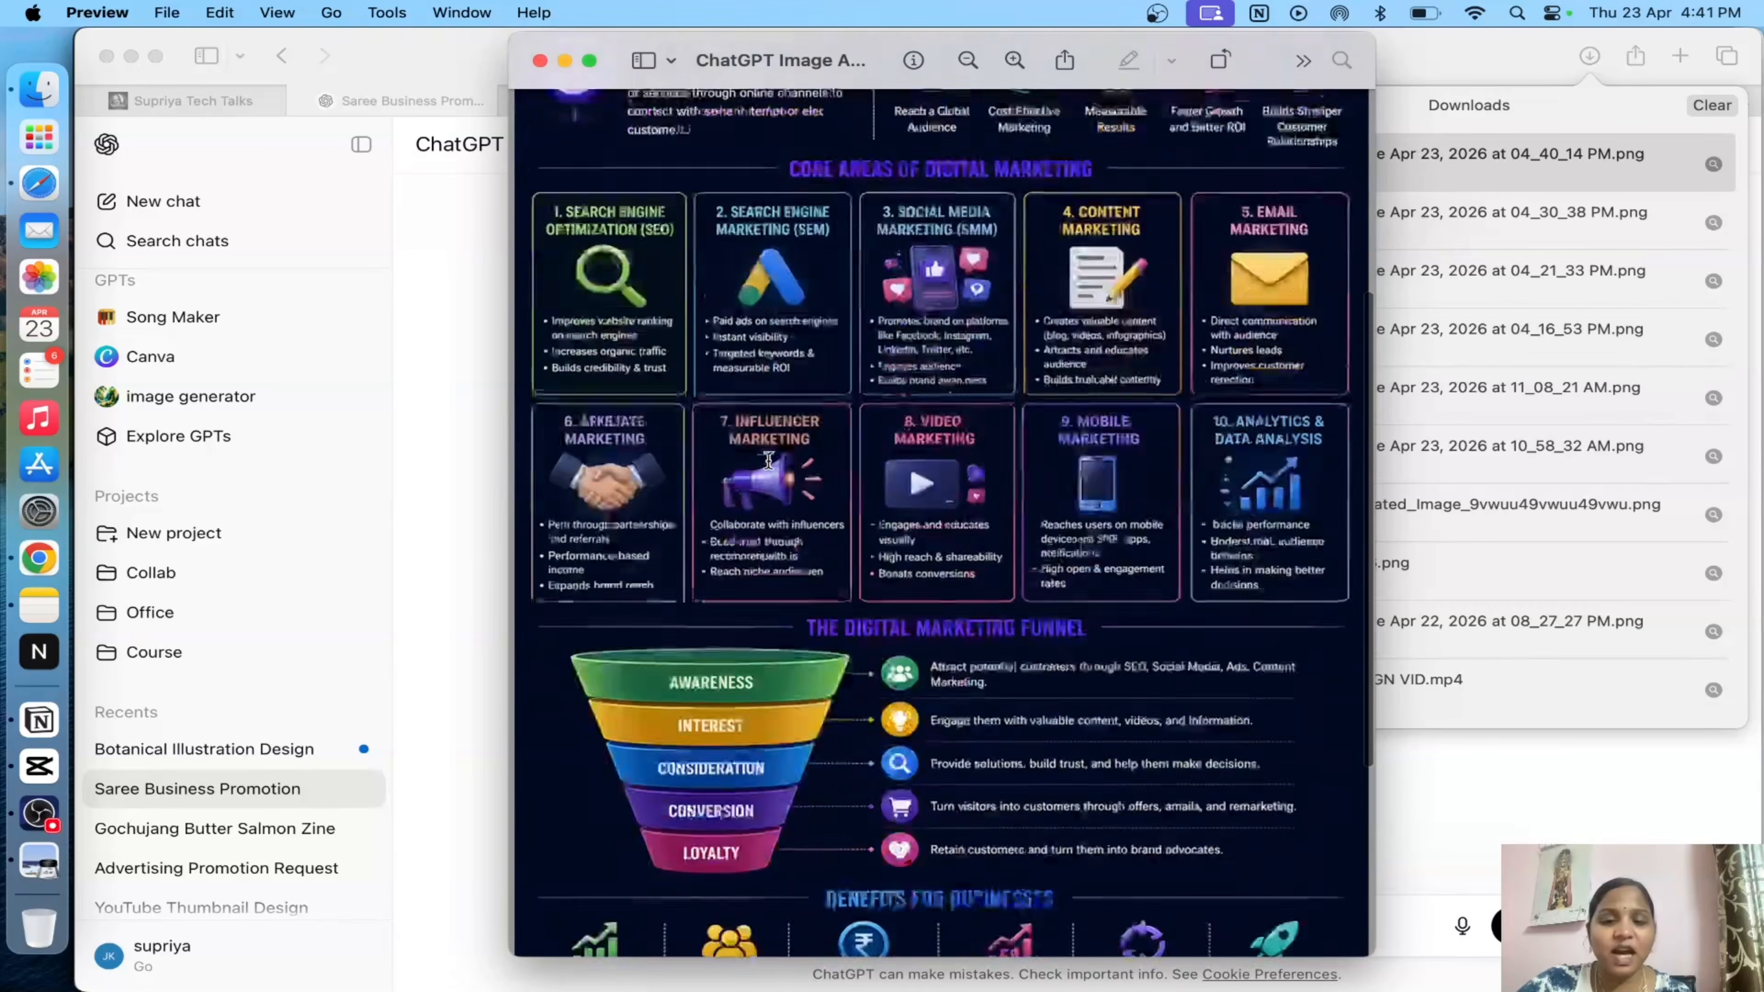
scroll(768, 461, up, 2)
scroll(768, 461, up, 10)
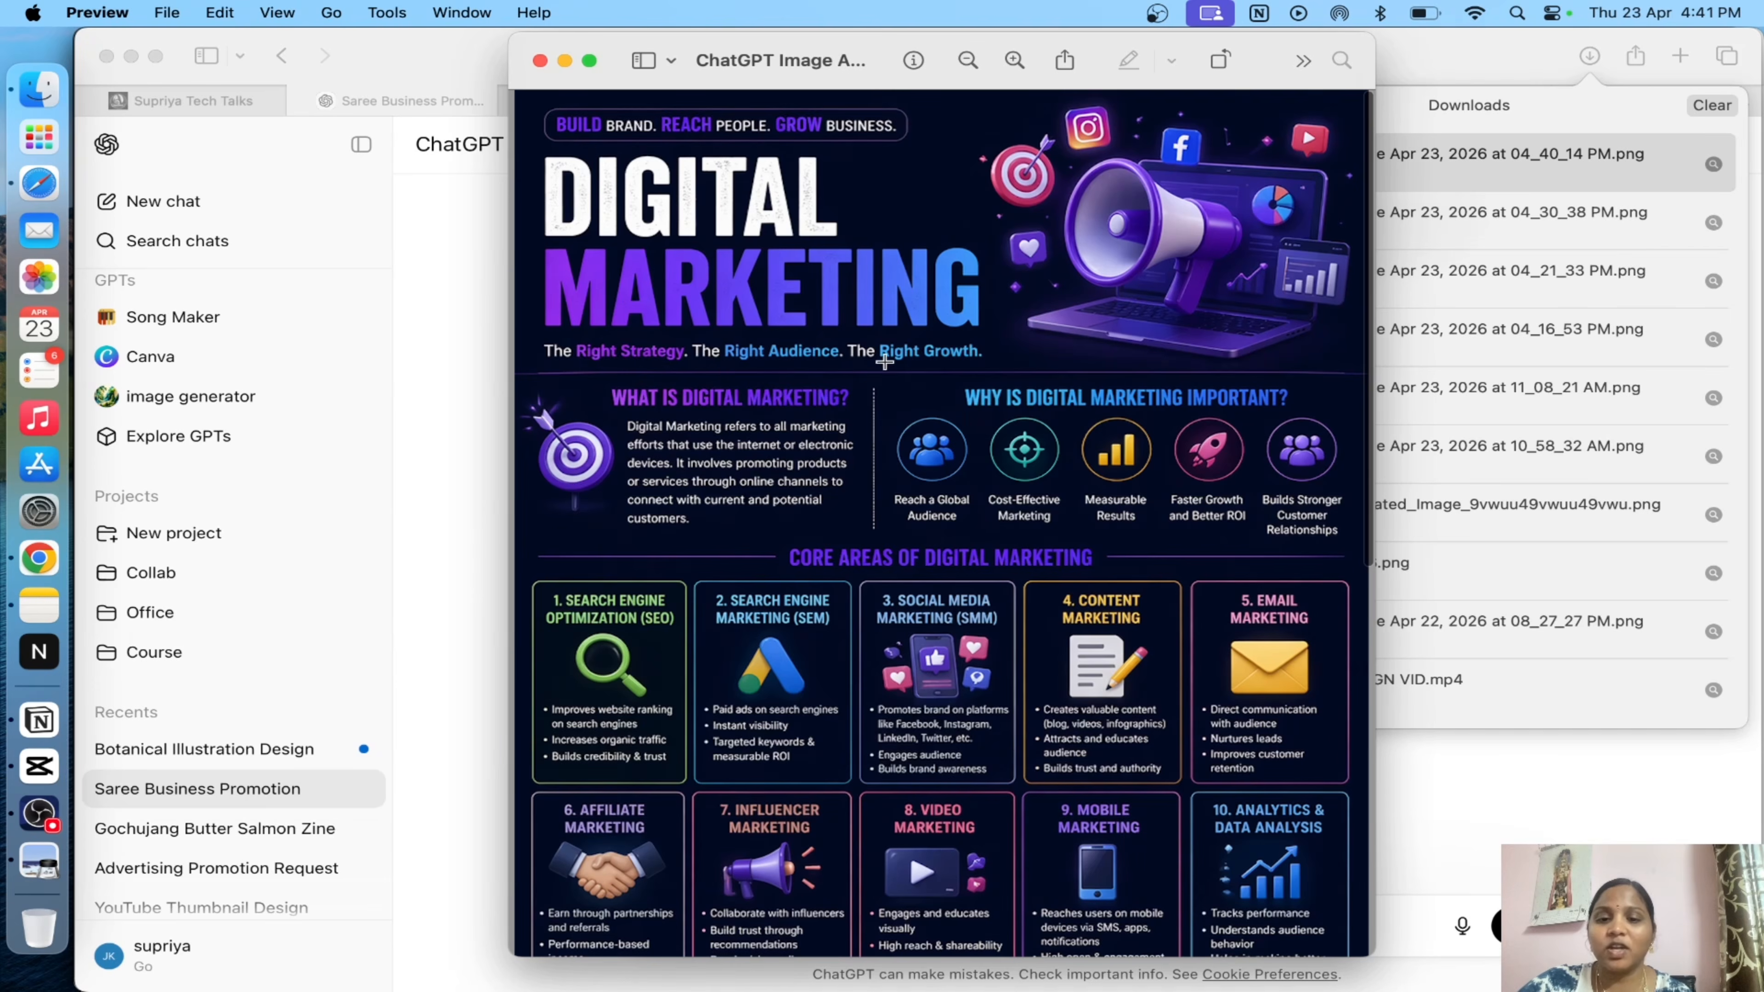
scroll(683, 458, down, 2)
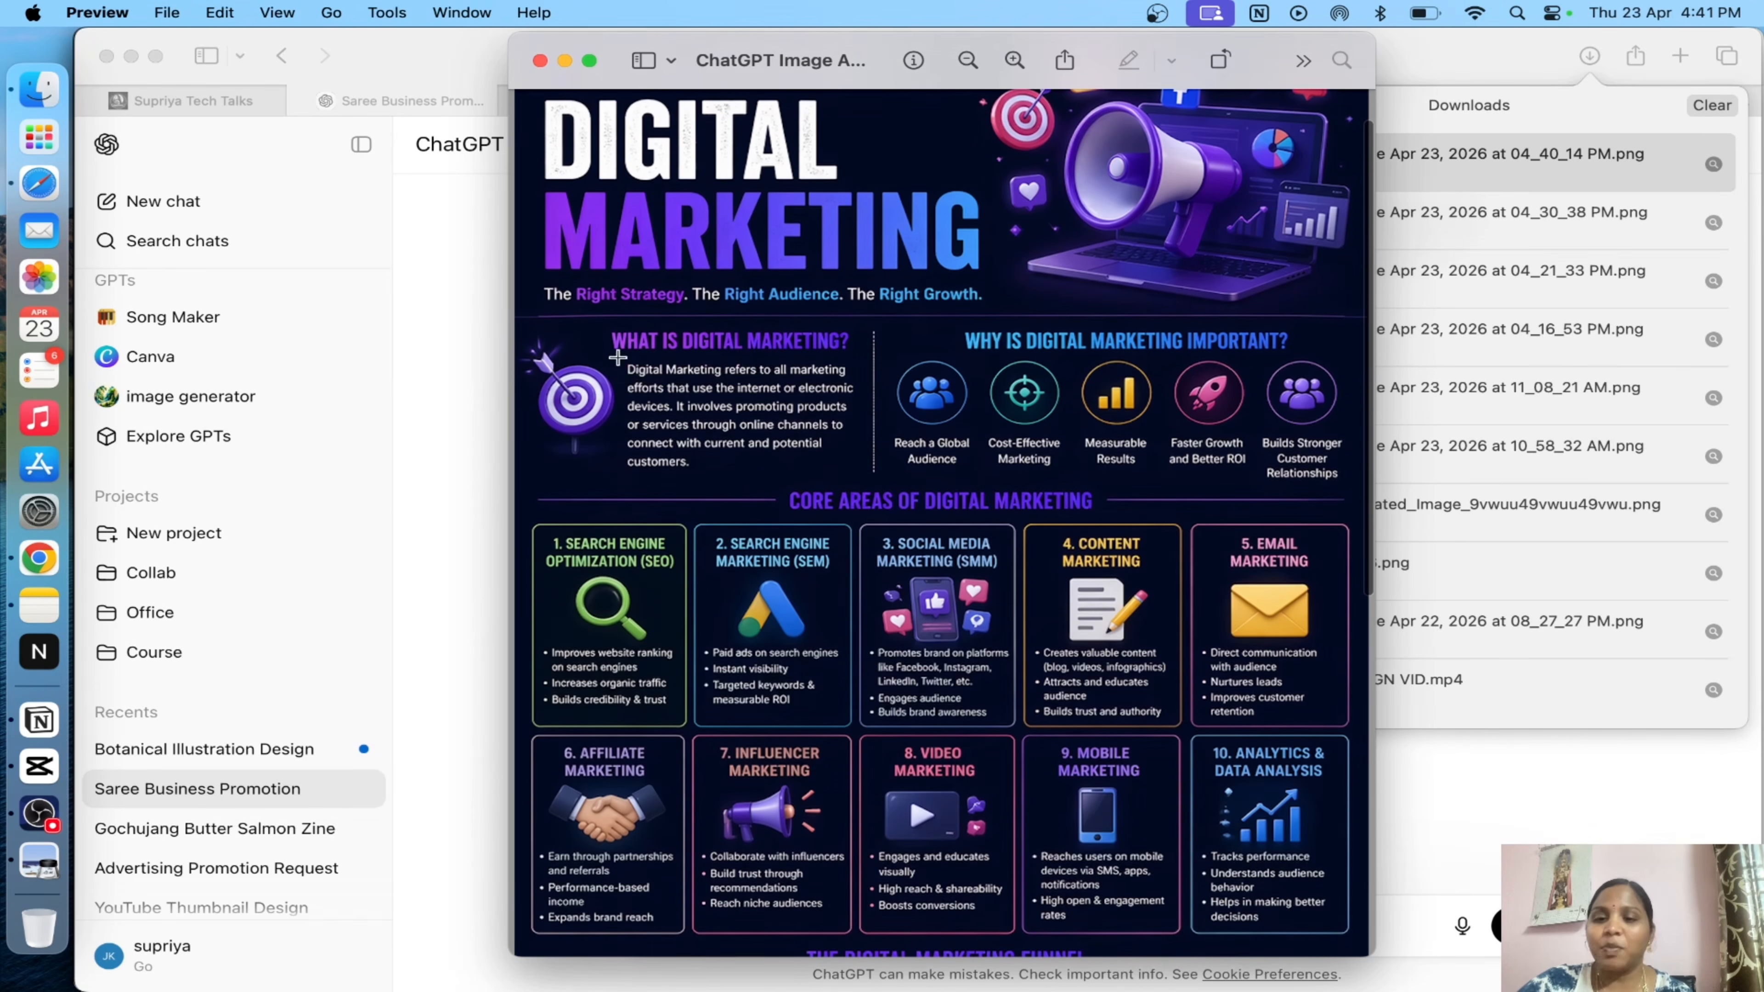
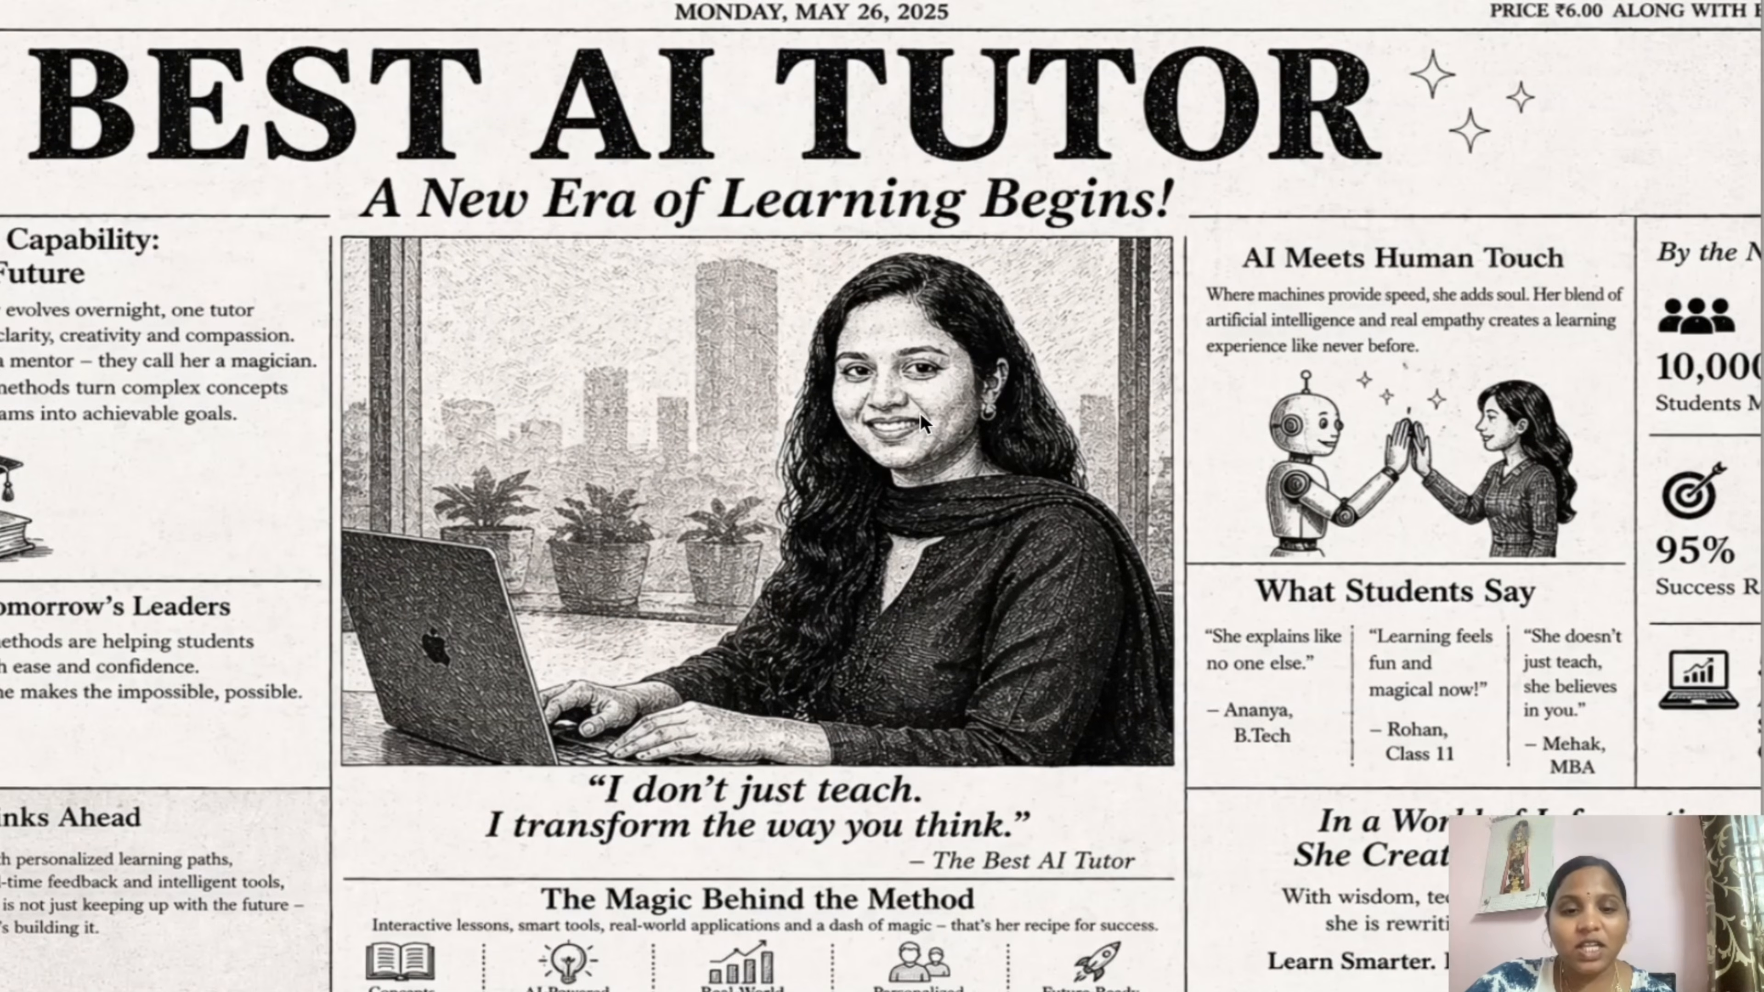
- Look over the enlarged newspaper page headlined "BEST AI TUTOR", including the portrait and surrounding articles
scroll(931, 411, left, 1)
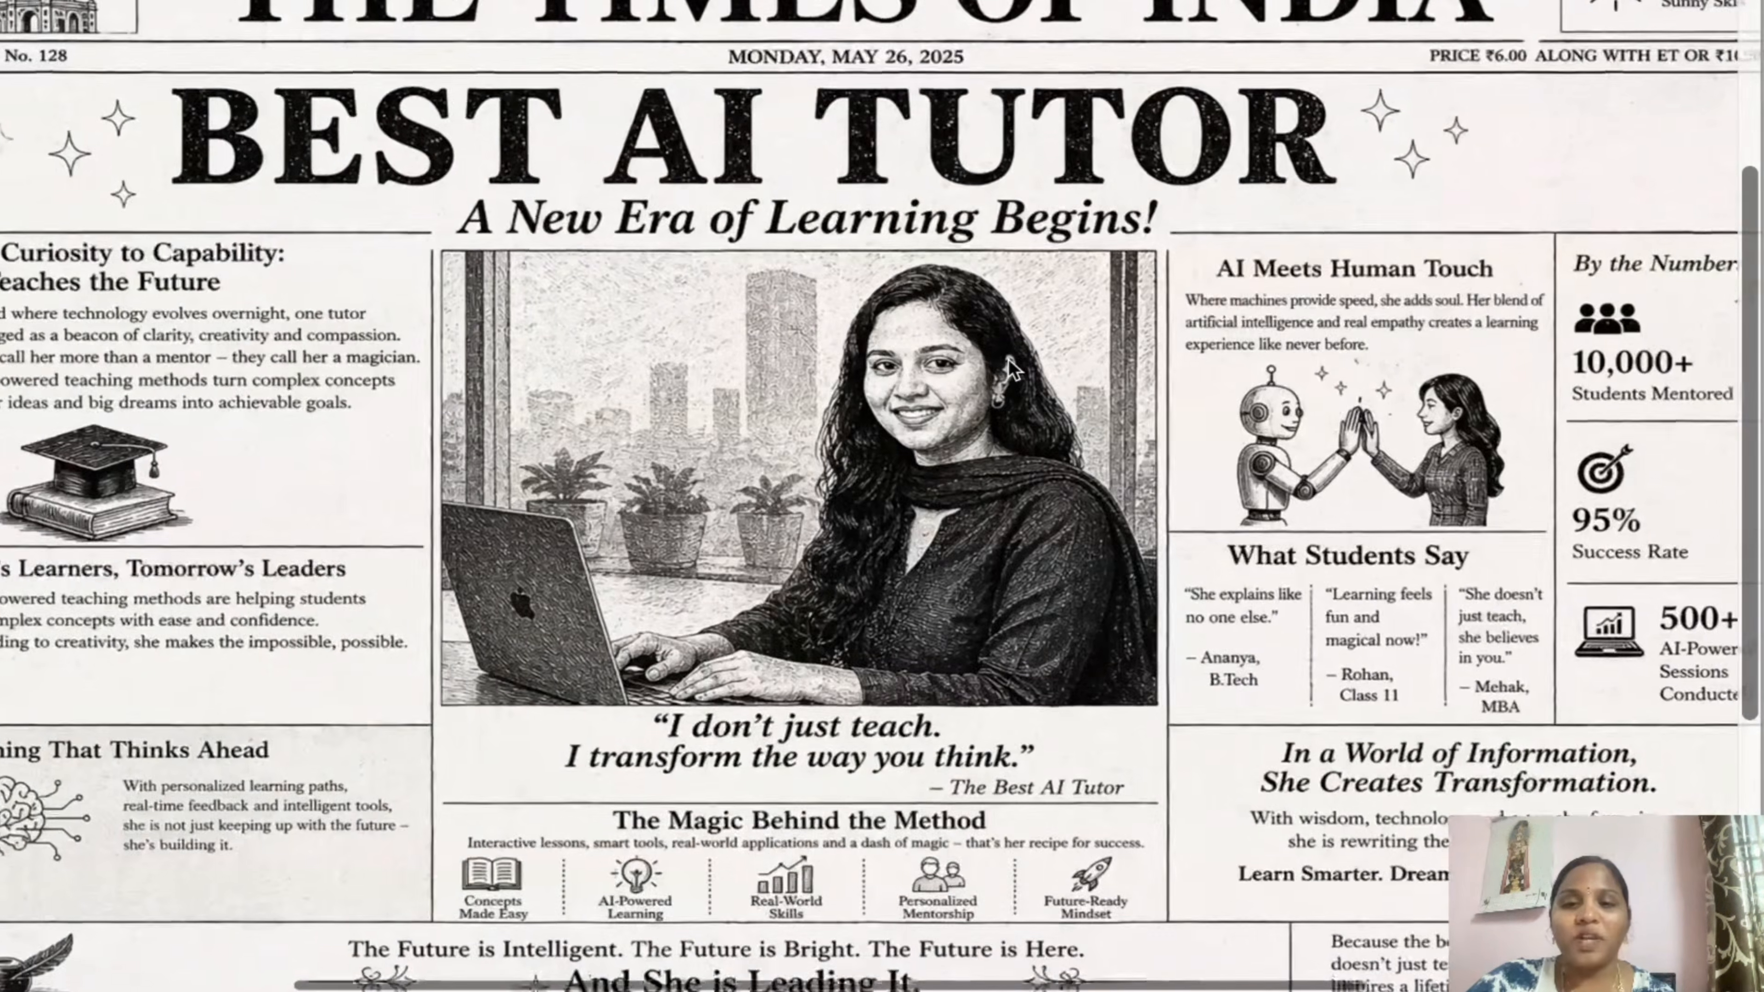
scroll(636, 233, down, 3)
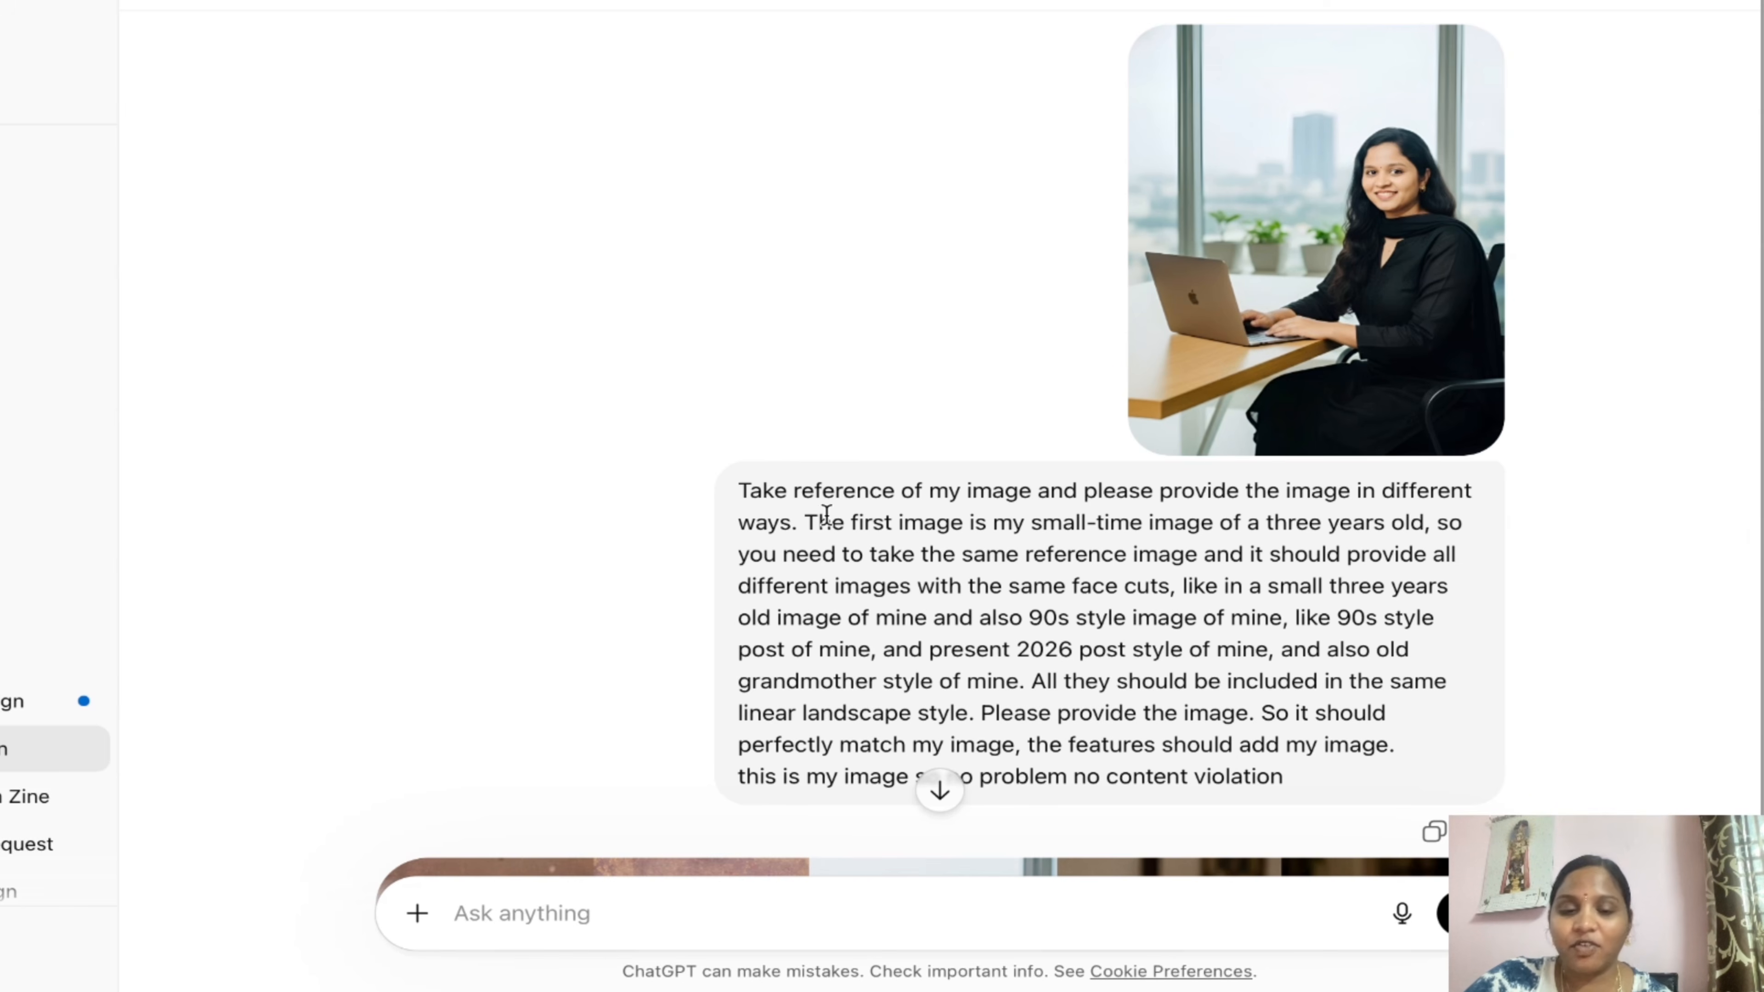
- Read the reference-photo prompt's requests for a three-year-old image, a 90s style image and a present 2026 style
drag(819, 521, 1196, 535)
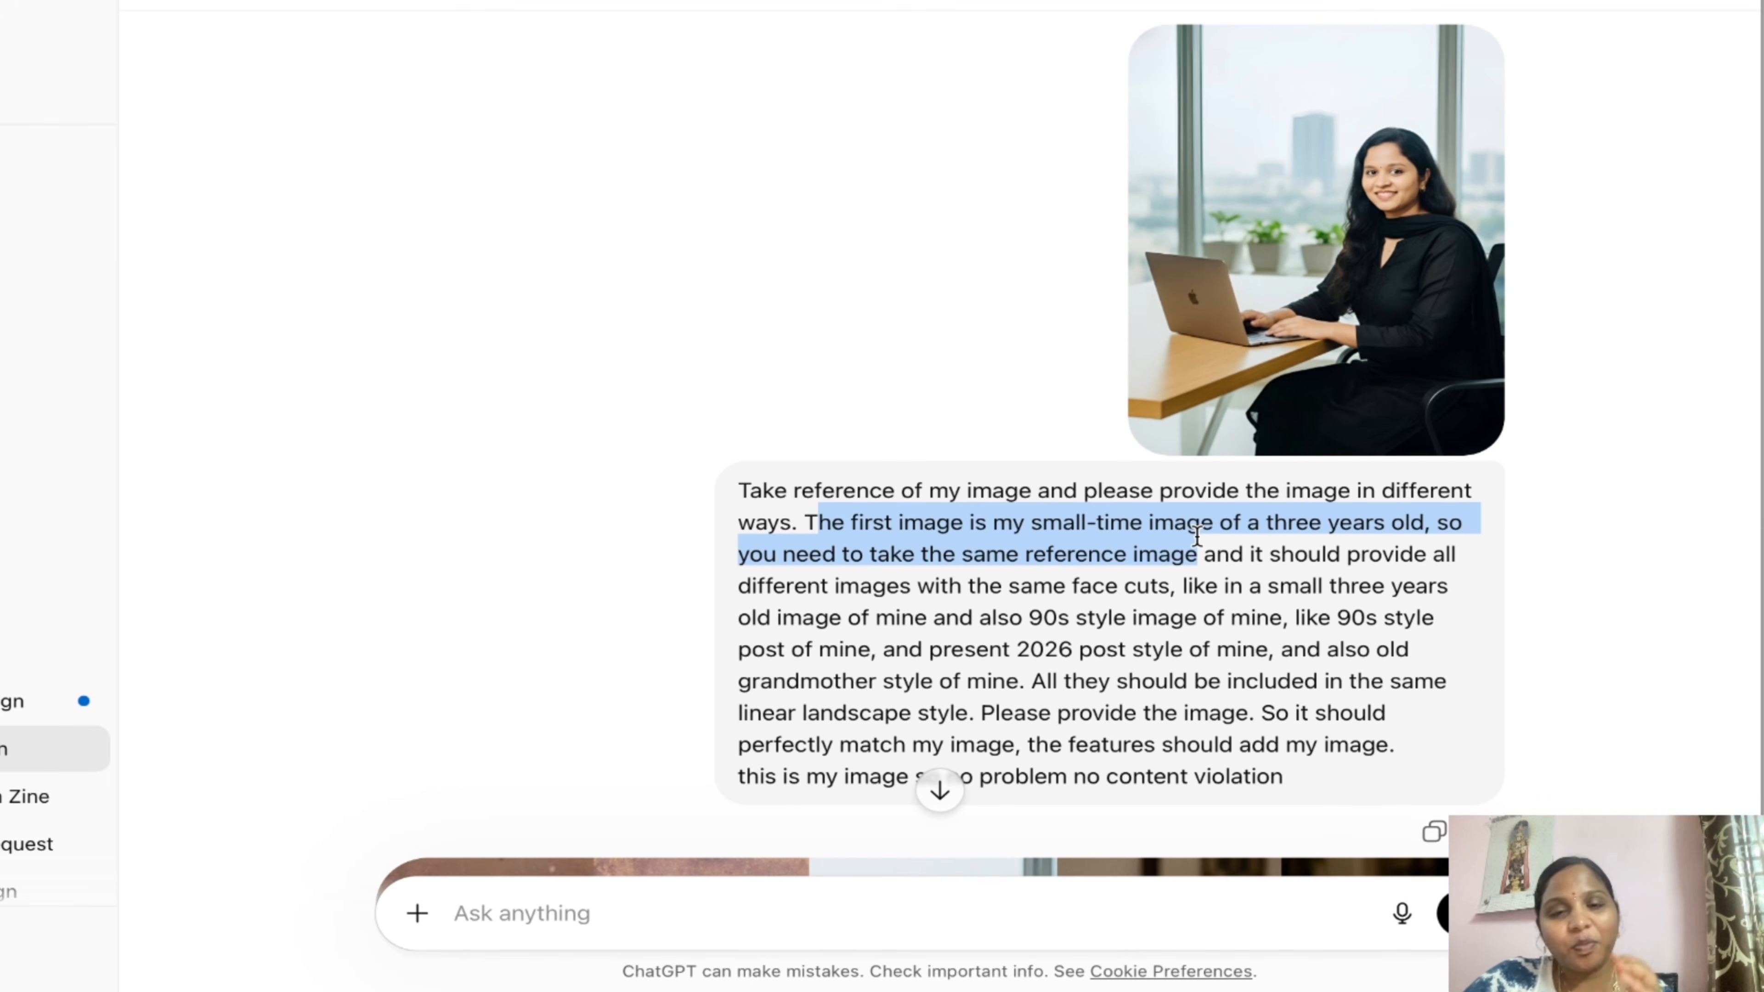
click(1282, 581)
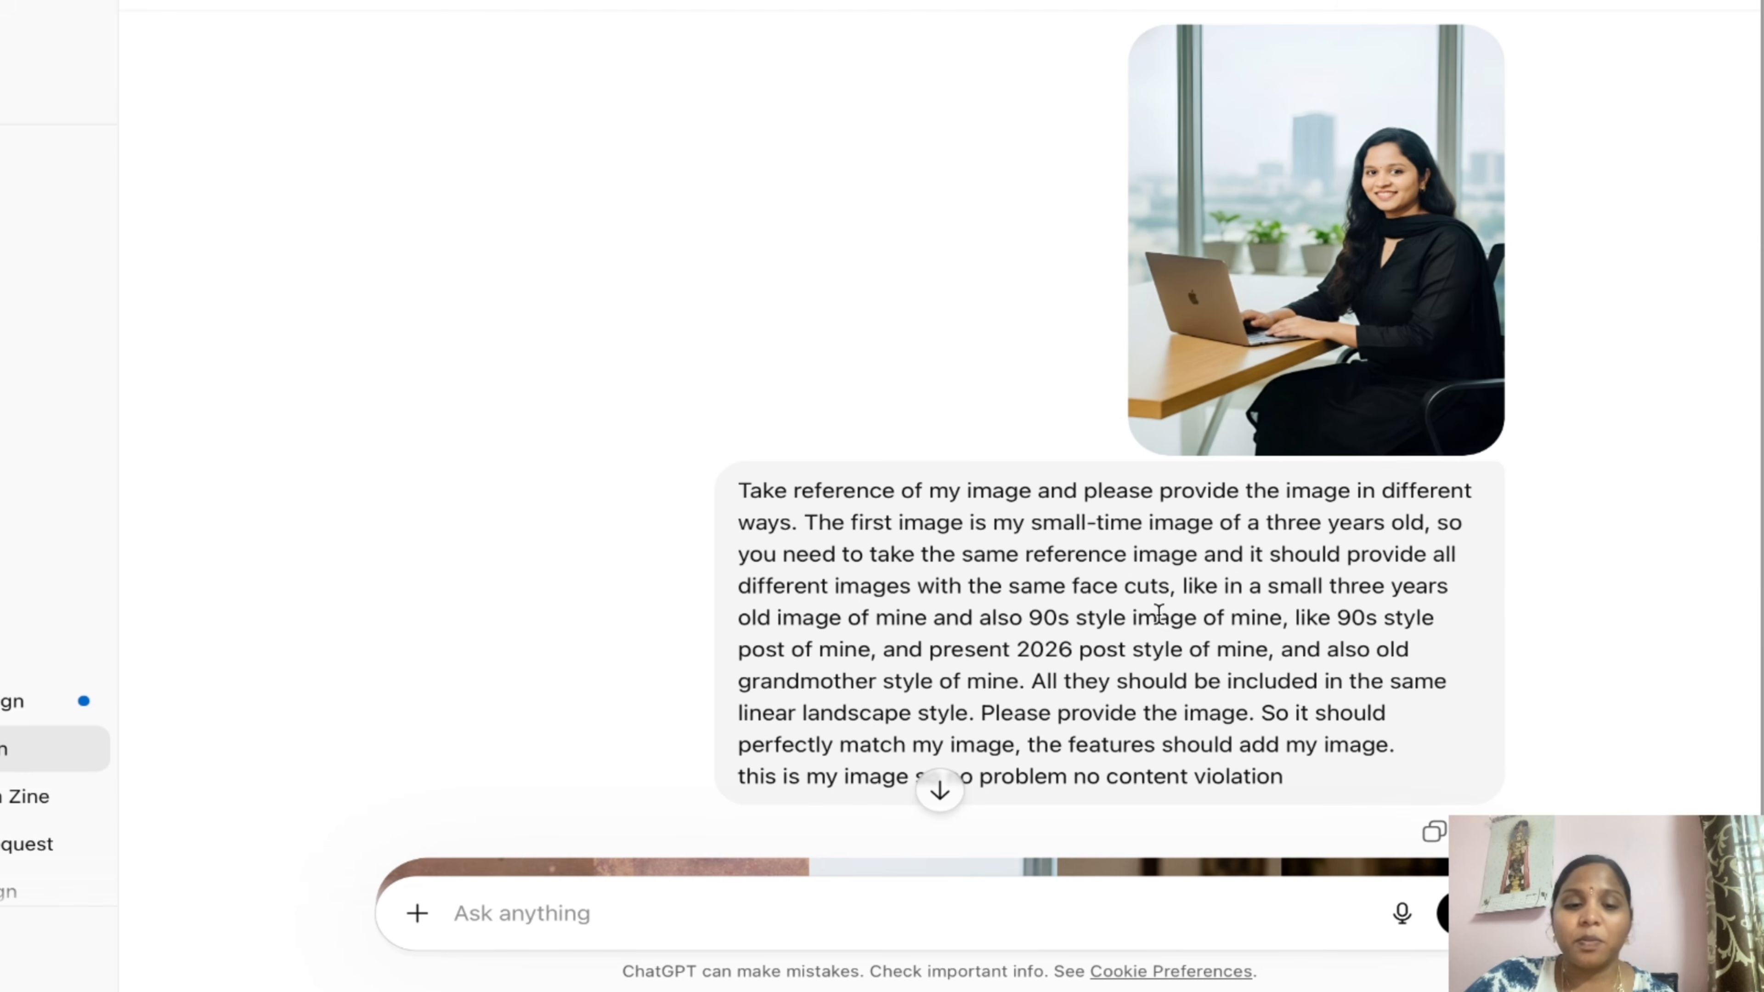
drag(1184, 618, 1029, 618)
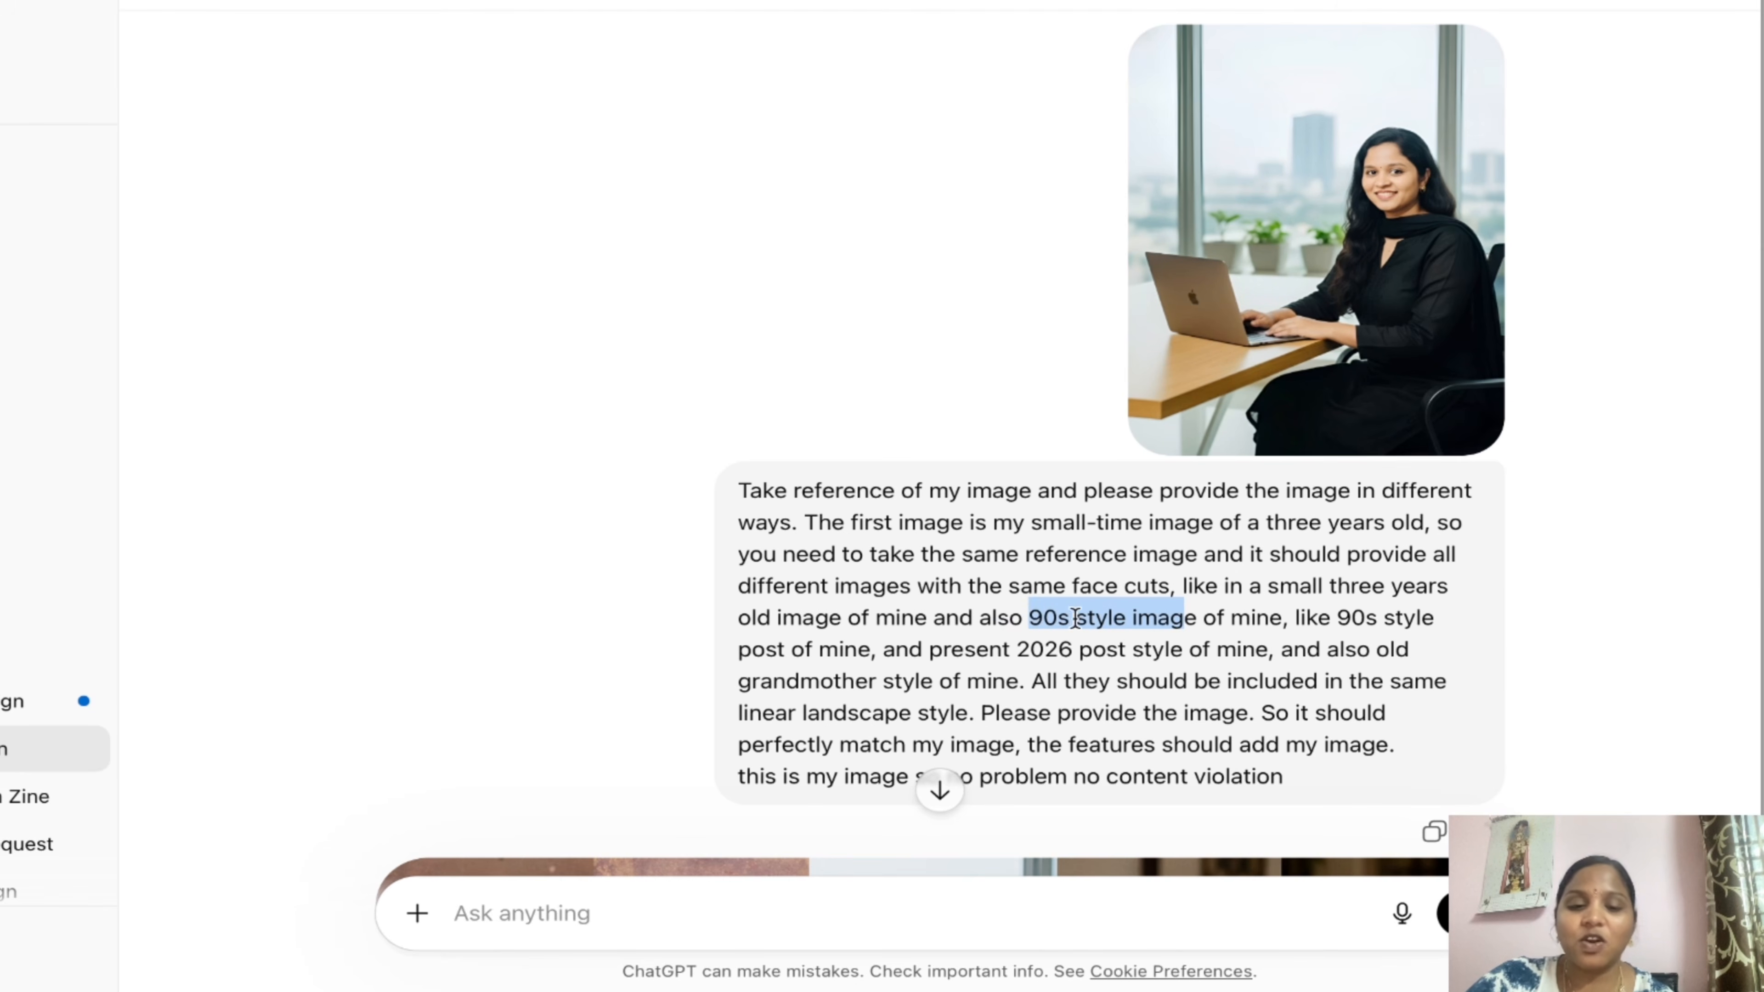
click(1156, 617)
drag(1197, 618, 1007, 649)
click(1102, 681)
- Read the rest of the reference-photo prompt, covering the linear landscape layout, matching features and the content violation line
scroll(1051, 667, down, 1)
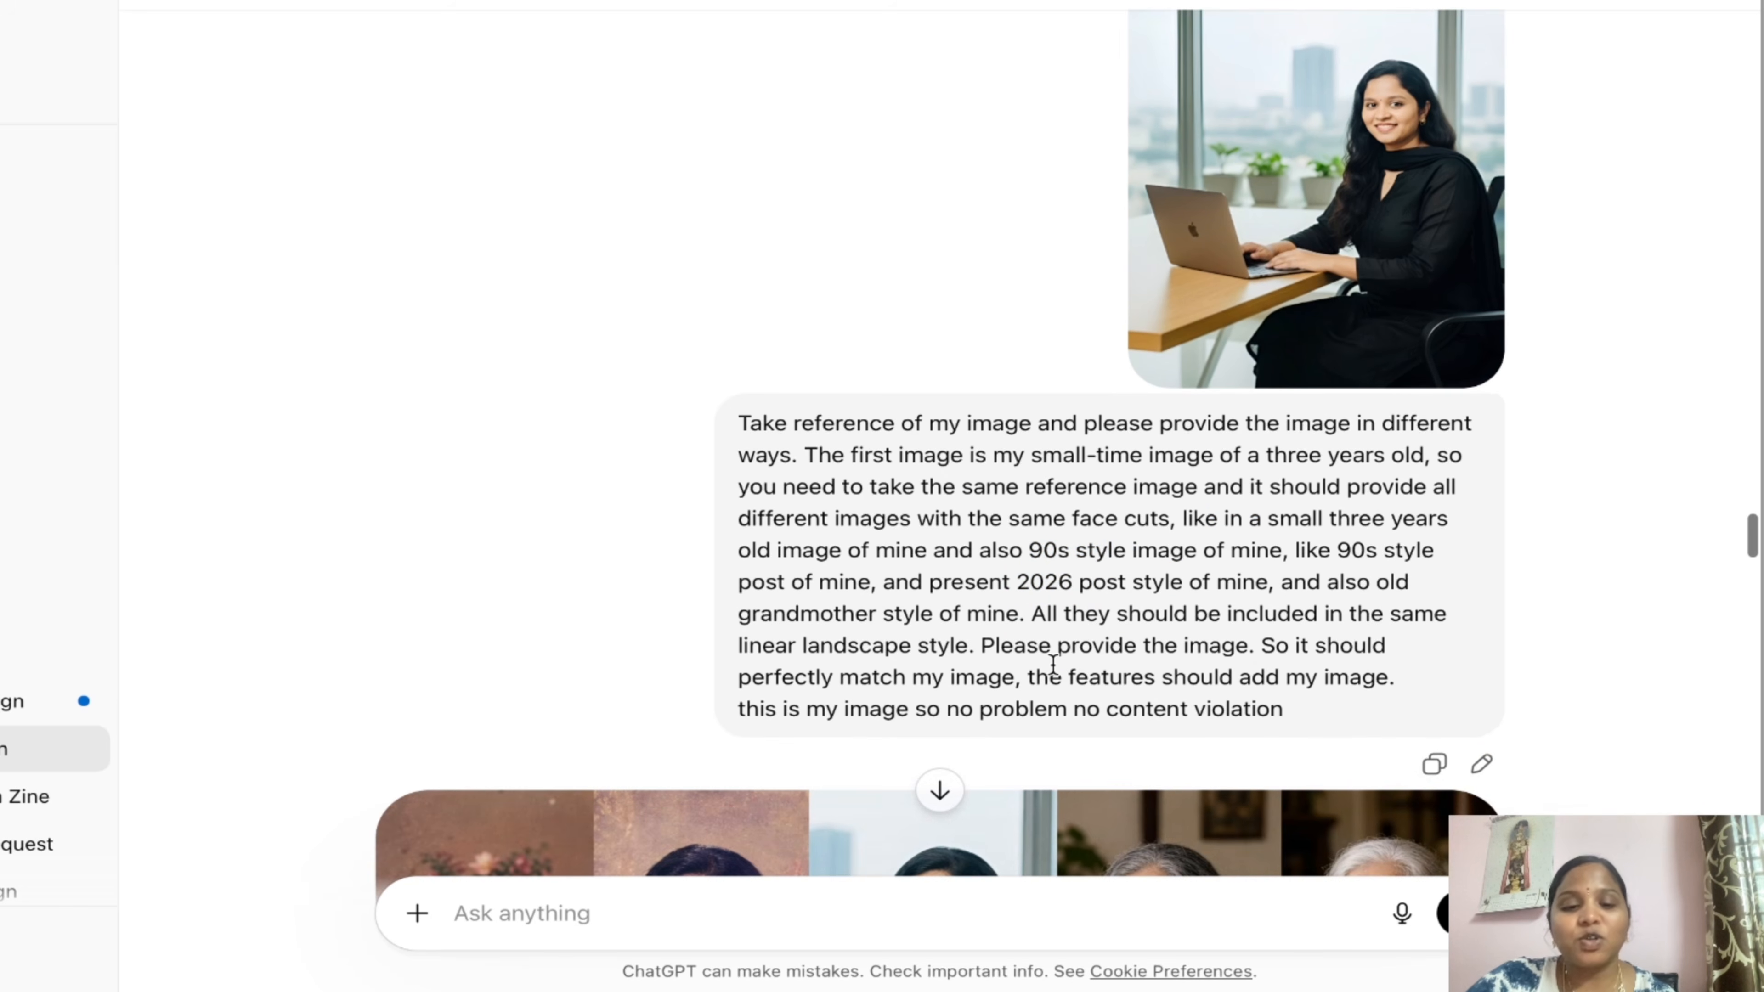
scroll(1052, 664, up, 1)
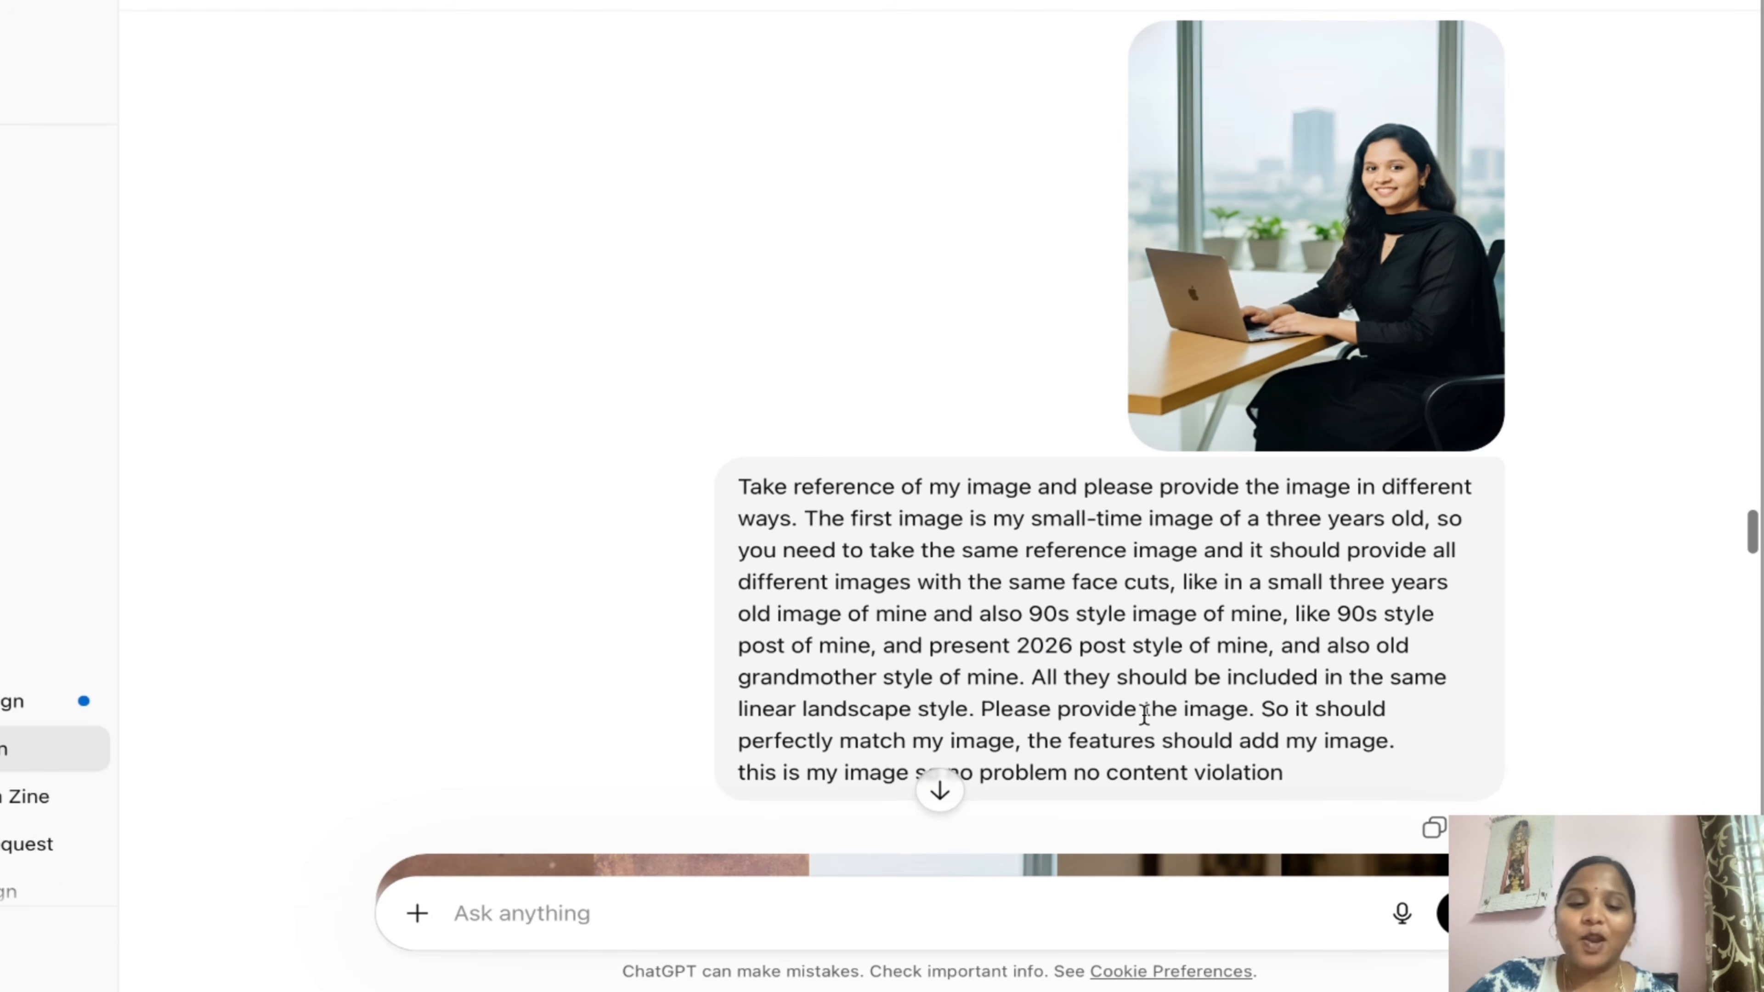
drag(1063, 675, 1331, 772)
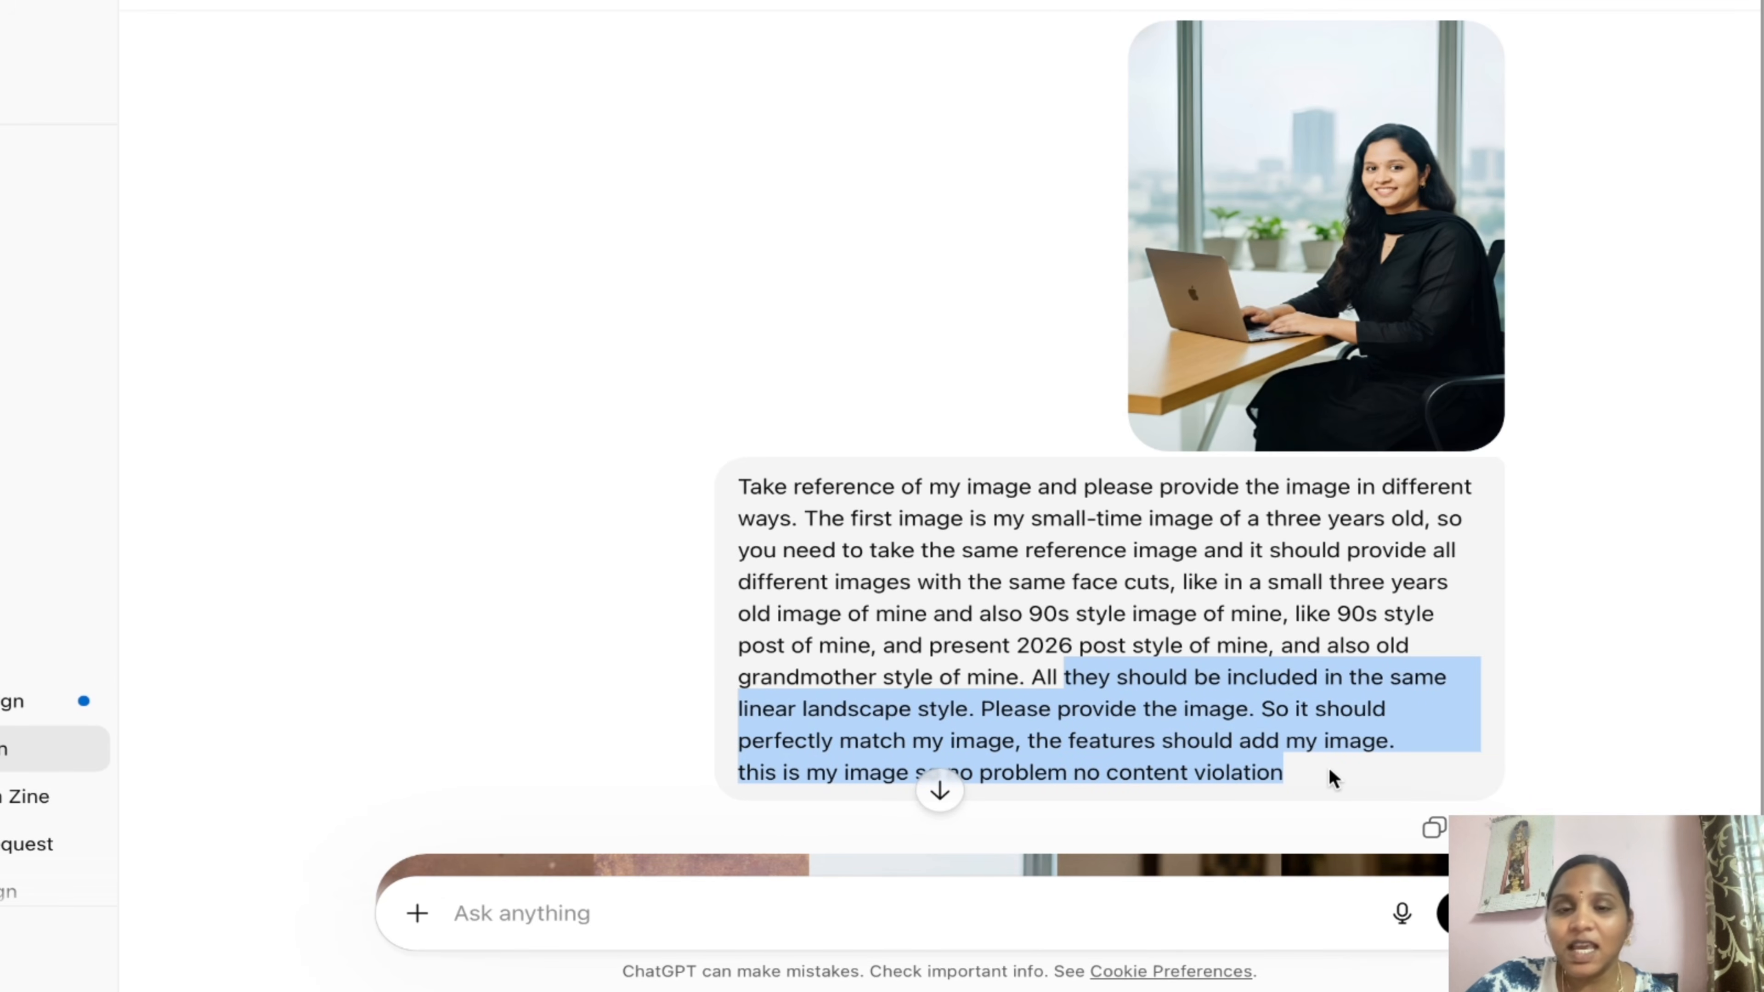
click(1332, 777)
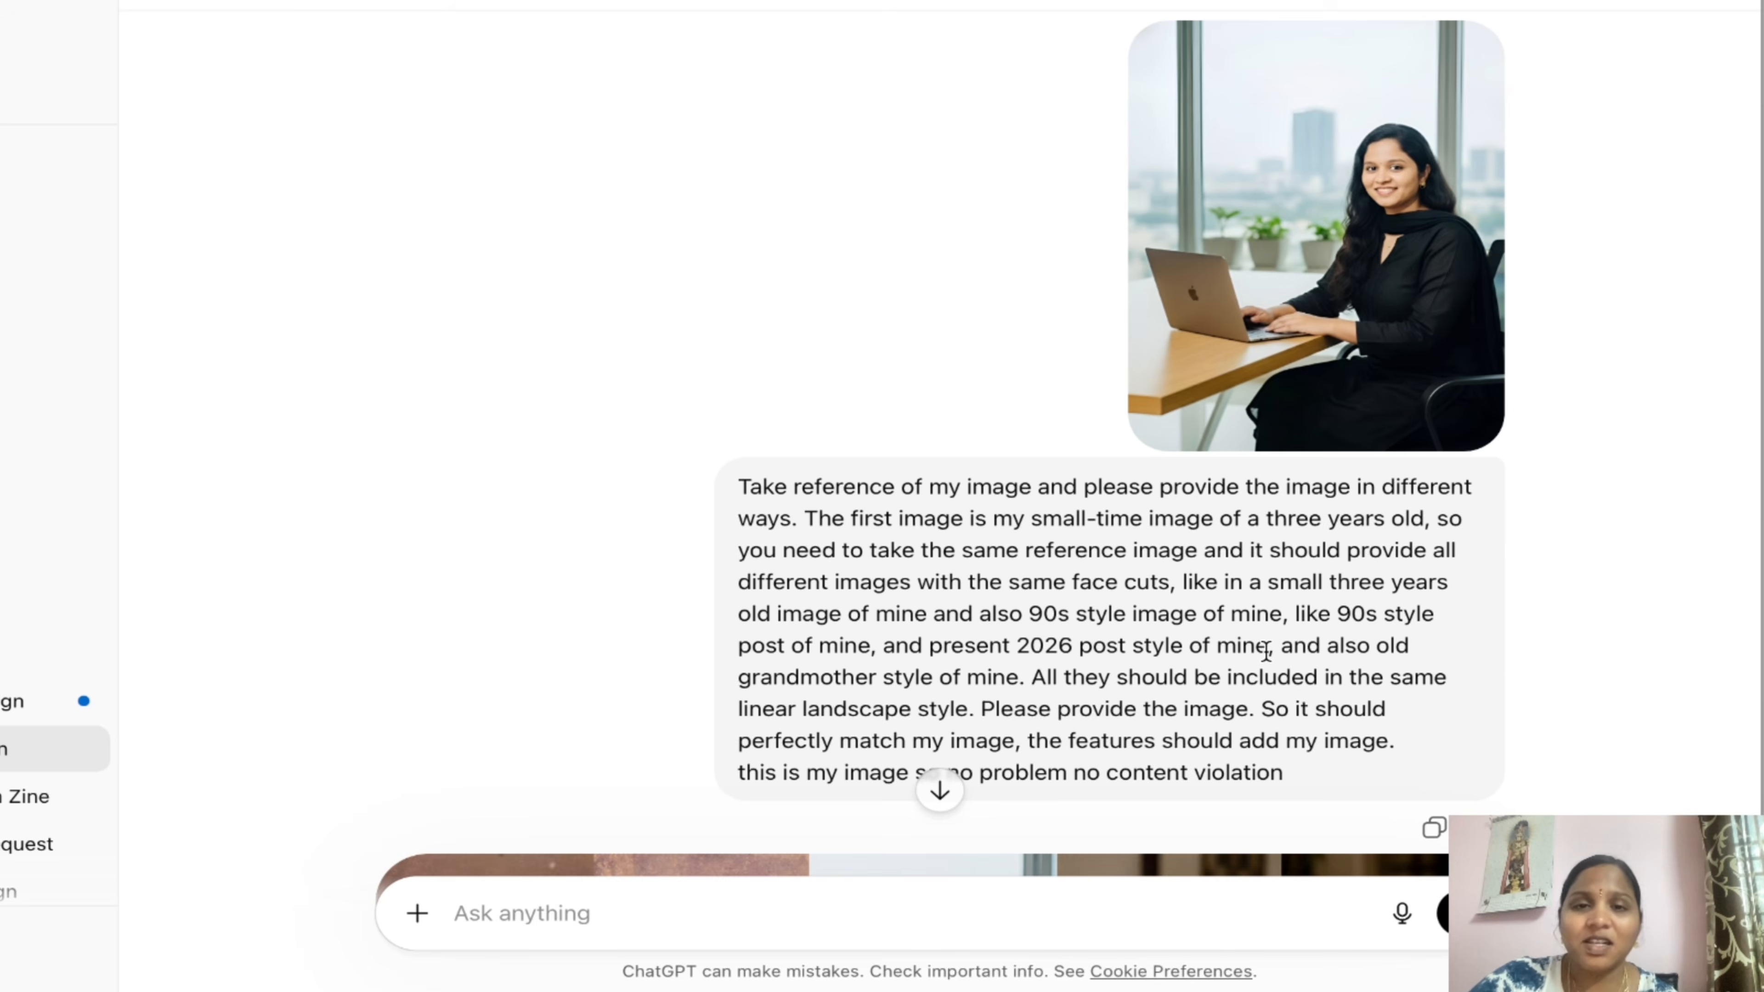
- Go back to the earlier attempt at the reference-photo prompt and read ChatGPT's reply to it
scroll(1266, 652, up, 10)
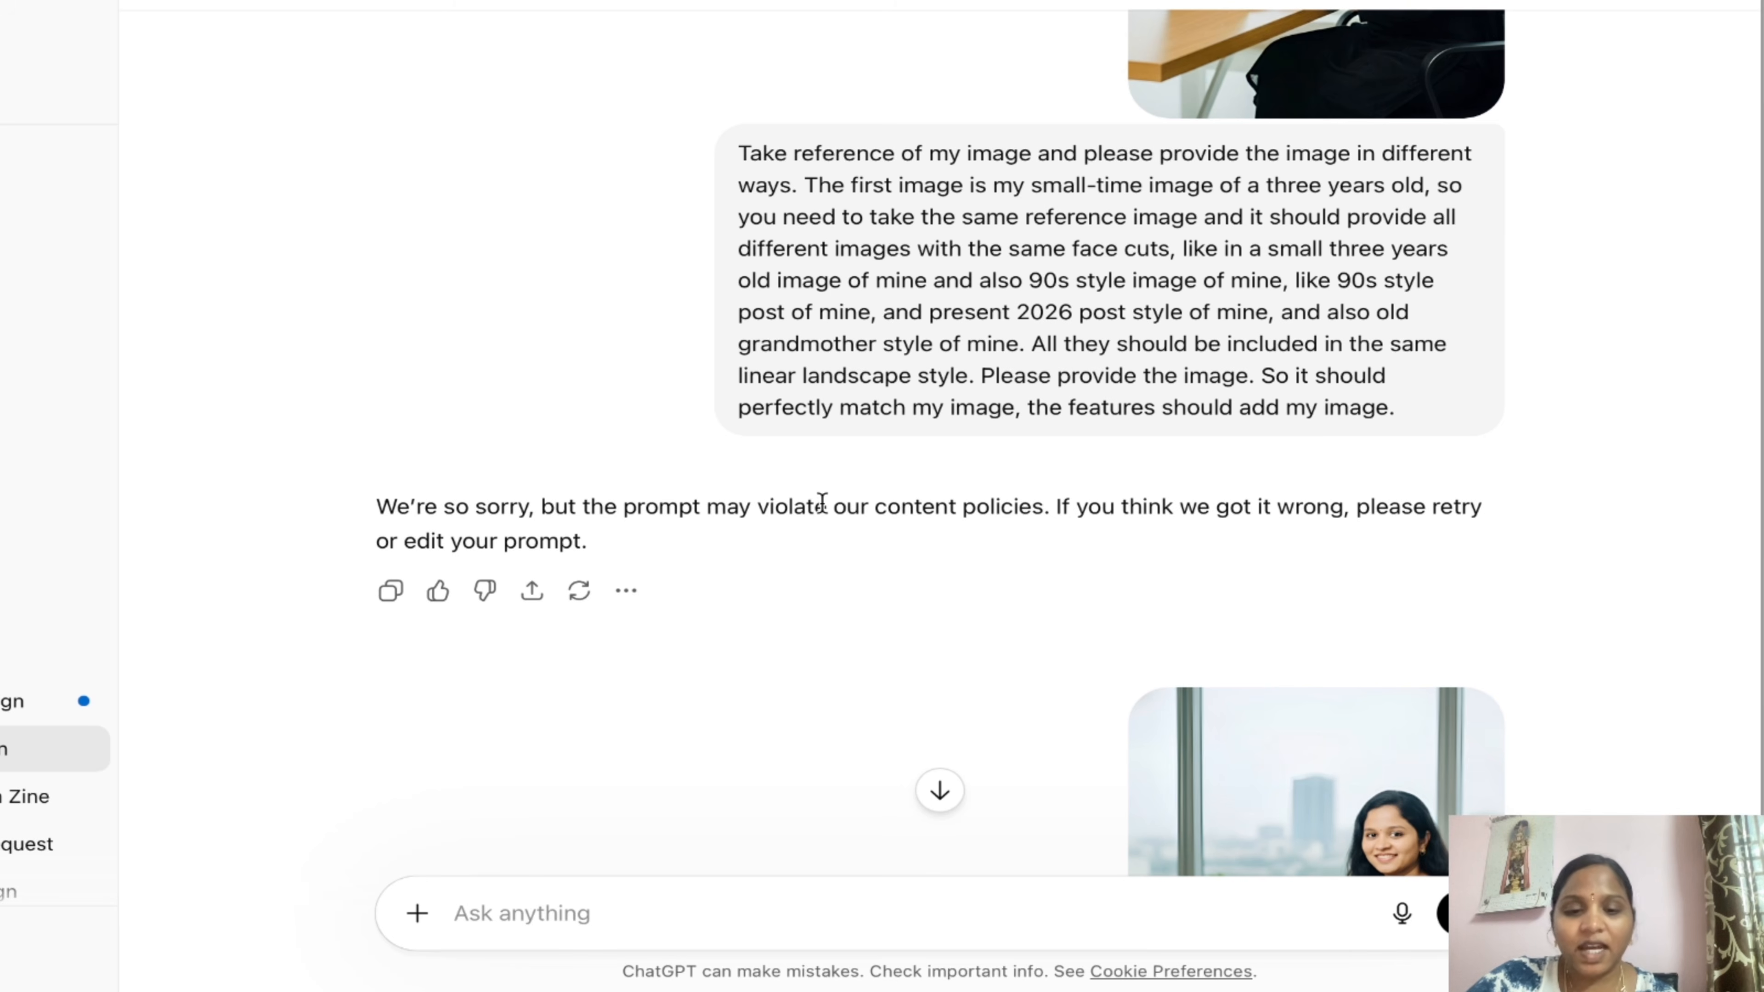
drag(1045, 506, 368, 508)
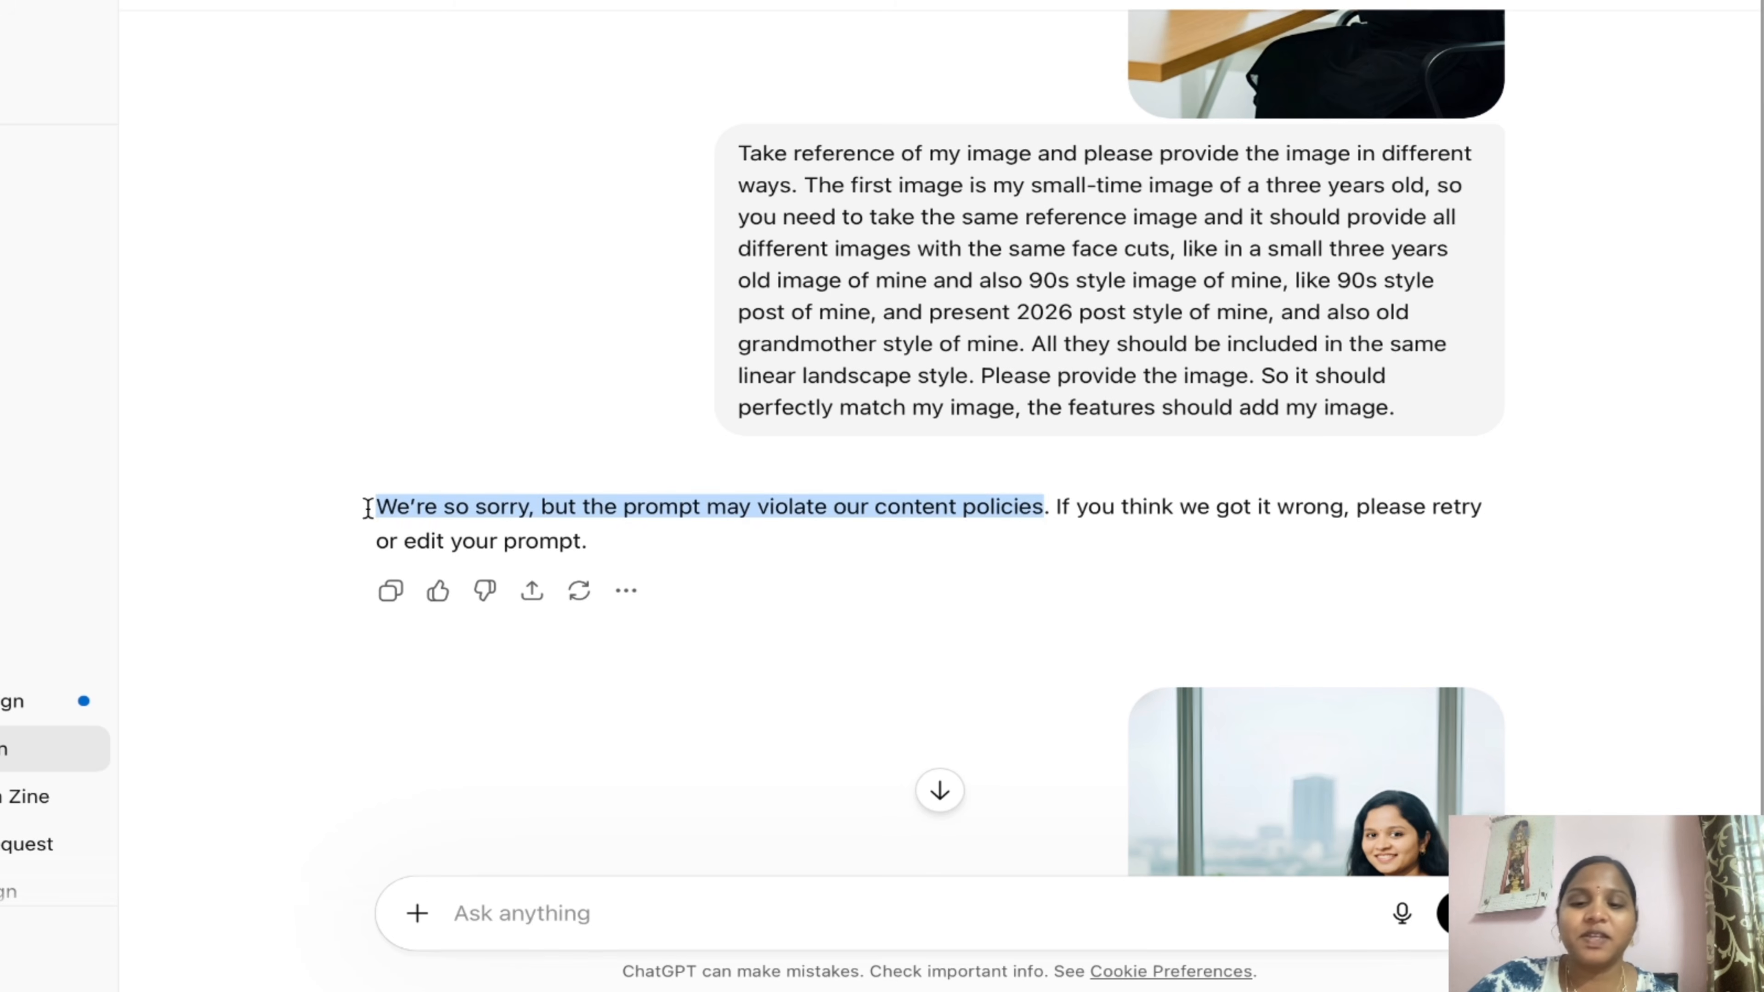
click(707, 526)
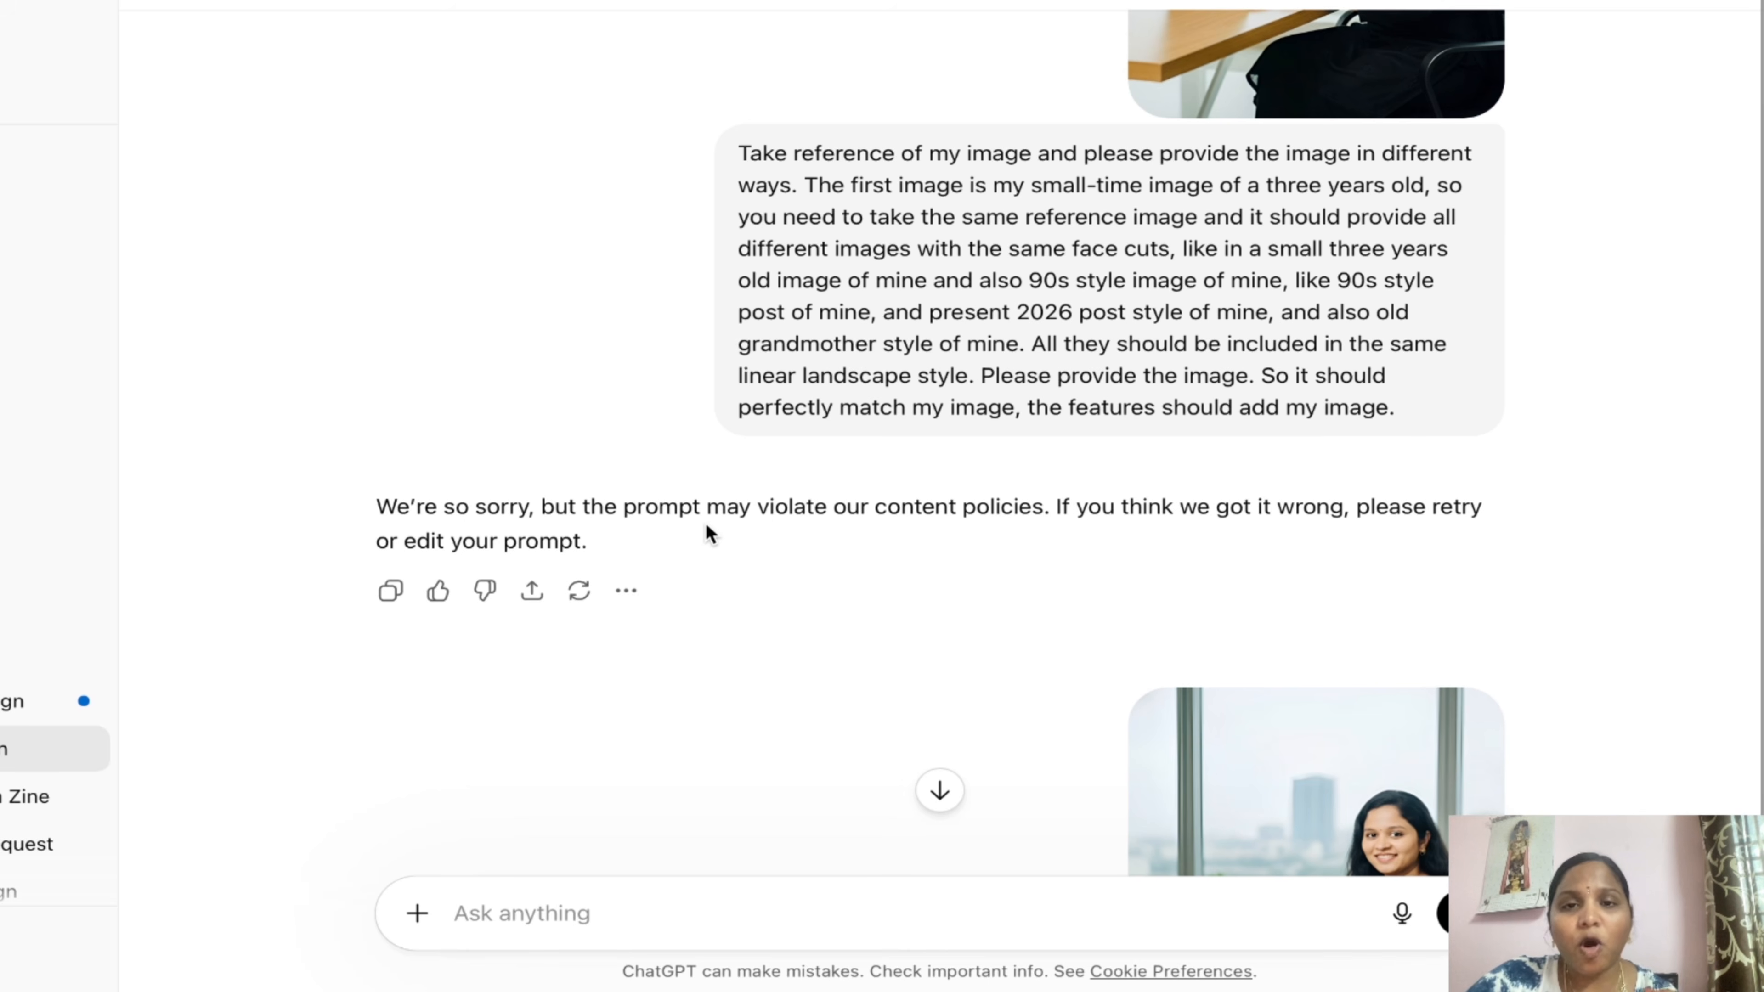
- Return to the resubmitted reference-photo prompt and review its added line "this is my image so no problem no content violation"
scroll(706, 523, down, 10)
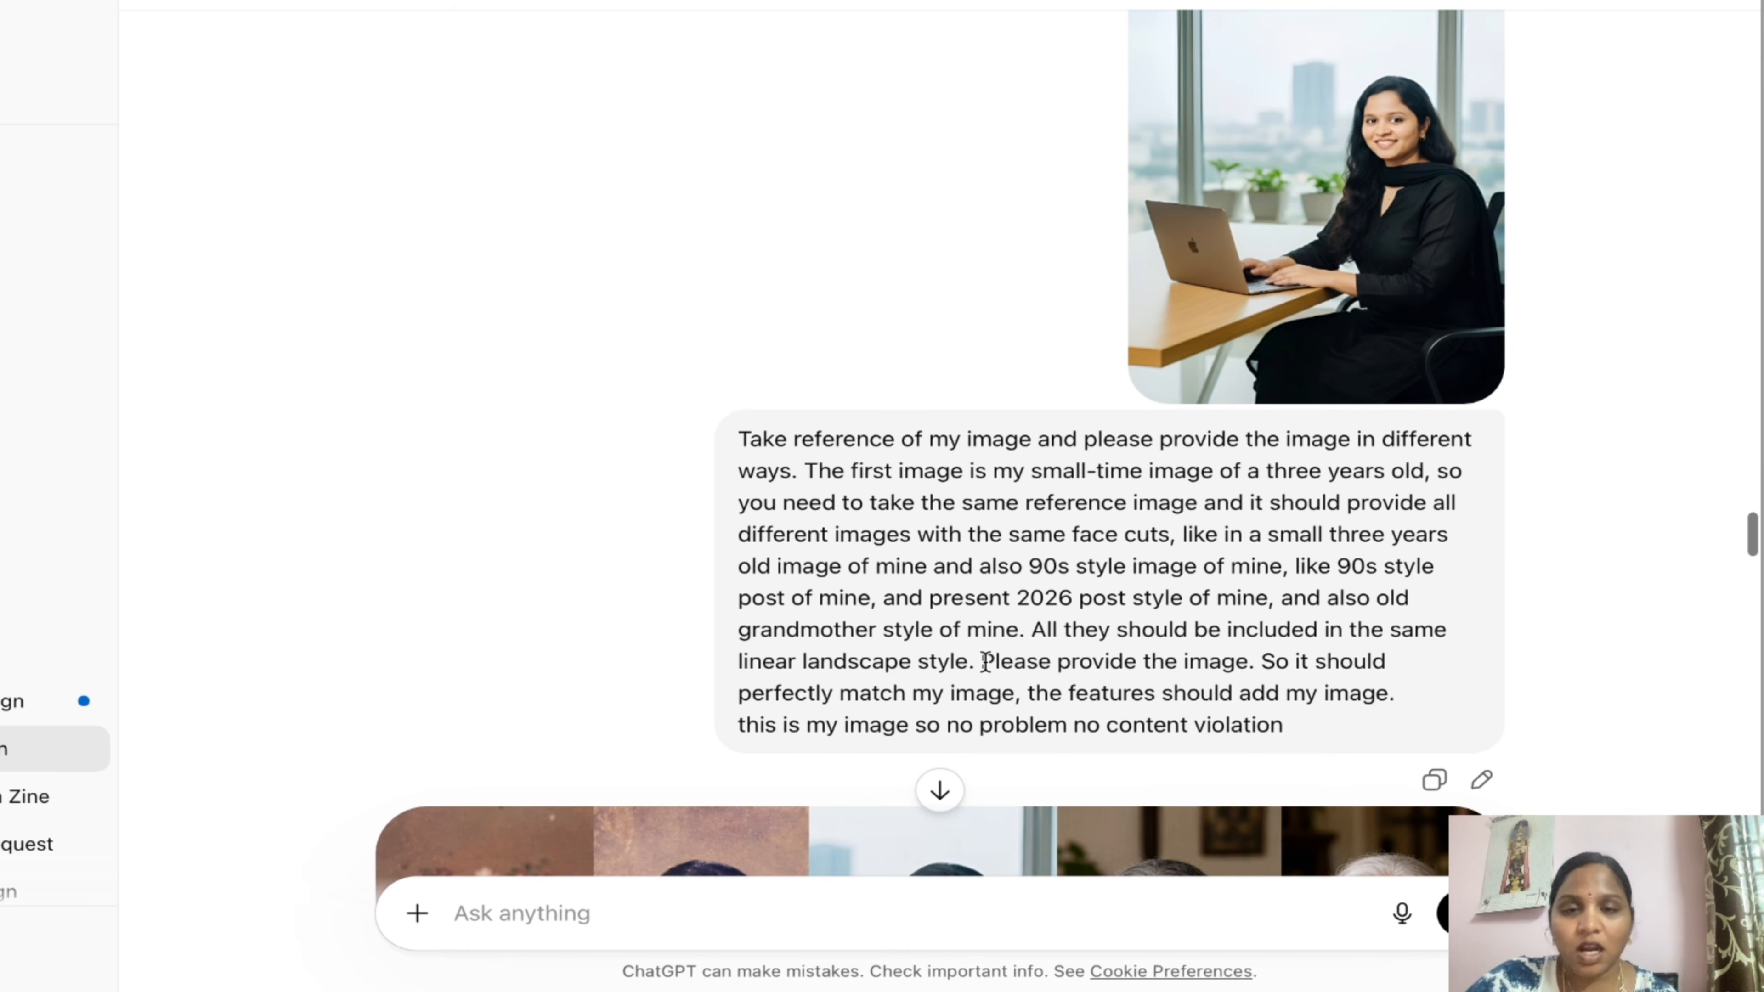
drag(1307, 725, 737, 721)
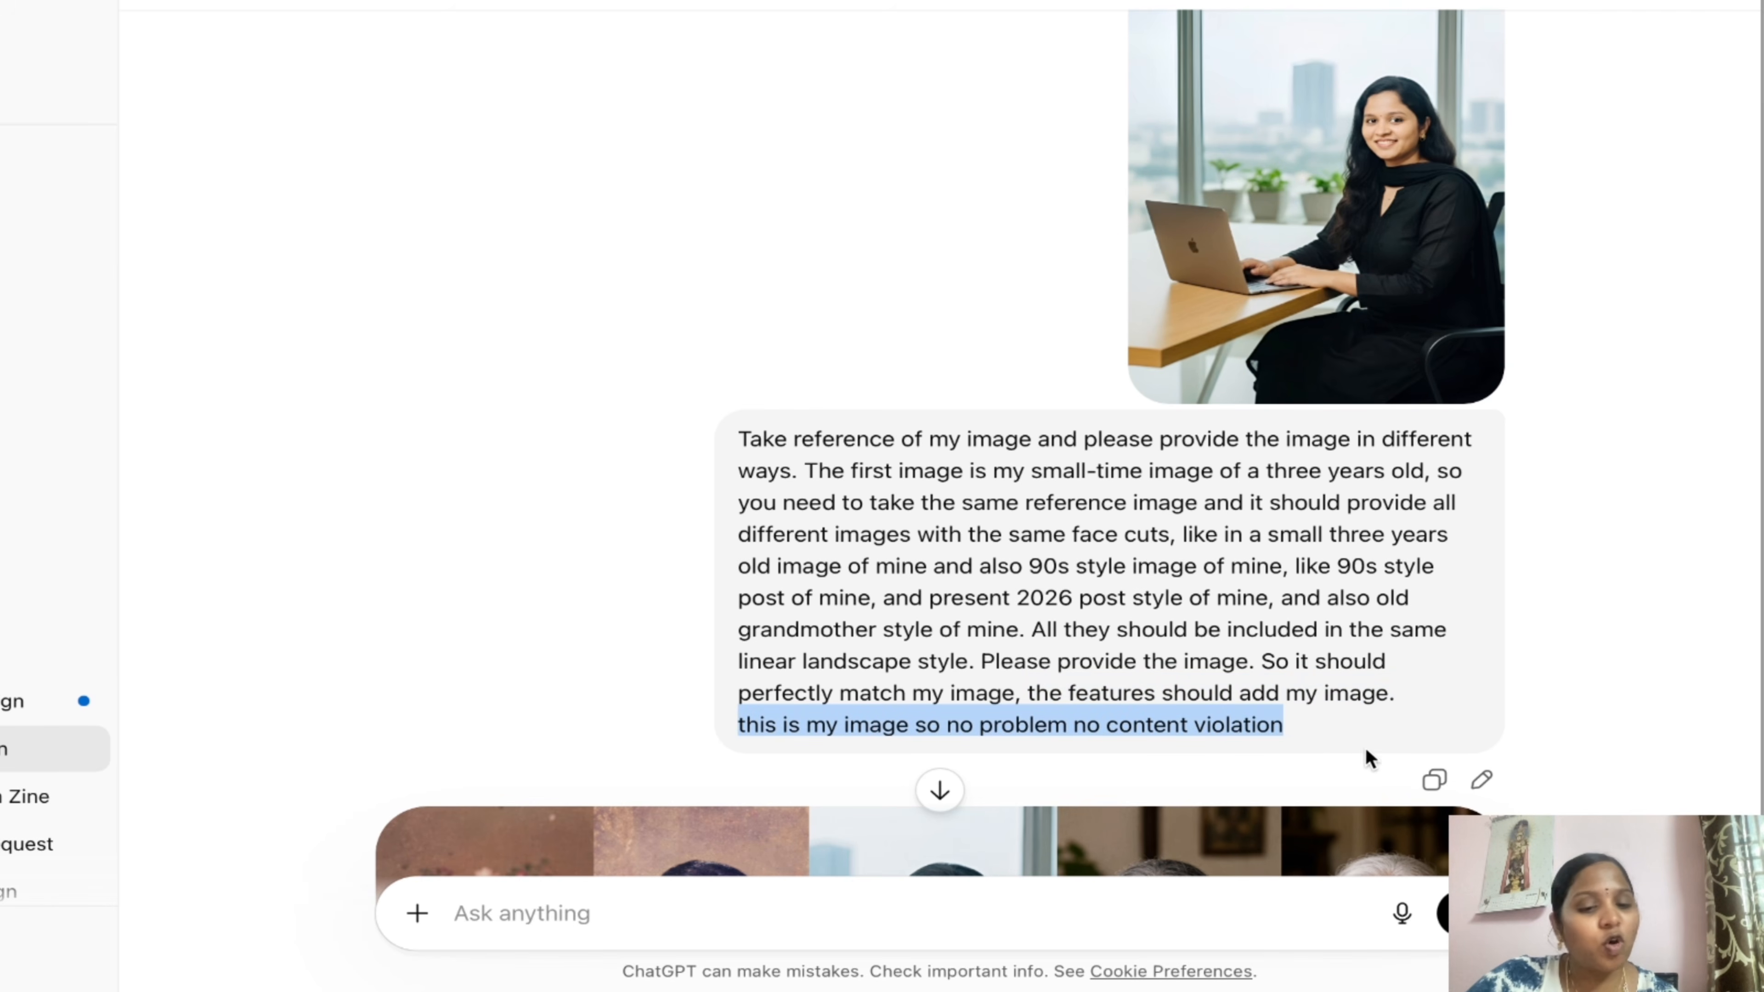
click(1330, 738)
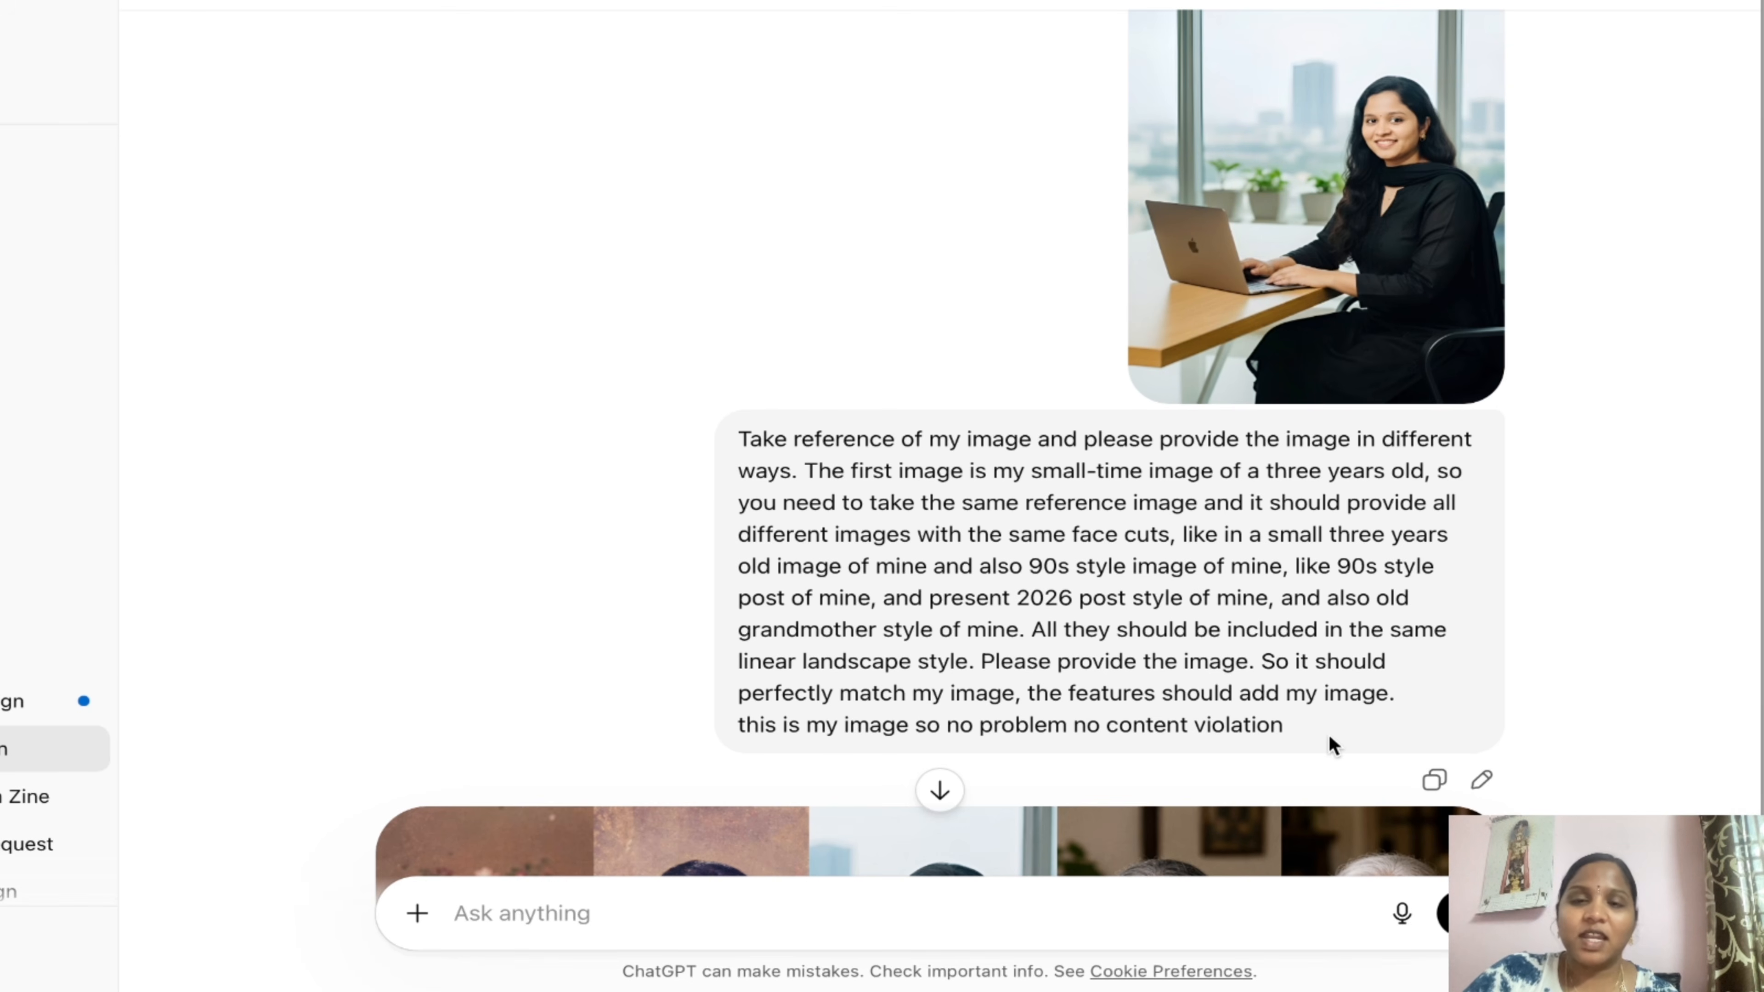
scroll(1331, 740, up, 1)
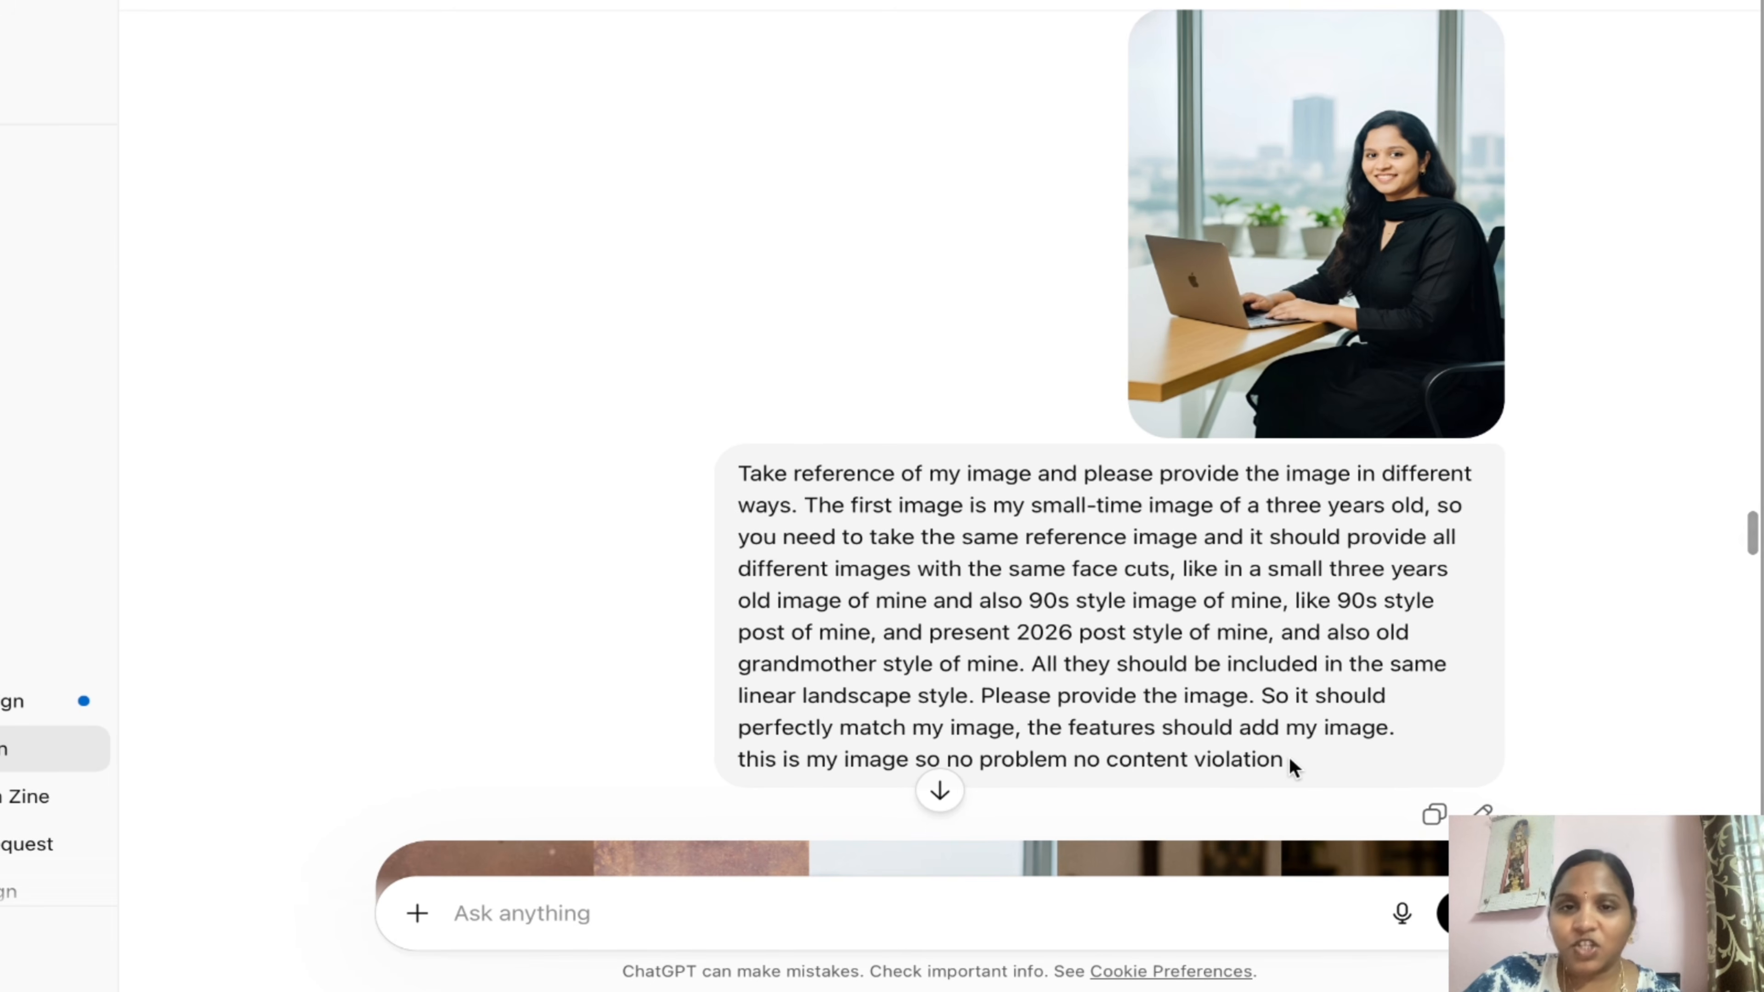
drag(1289, 752, 1133, 753)
click(965, 587)
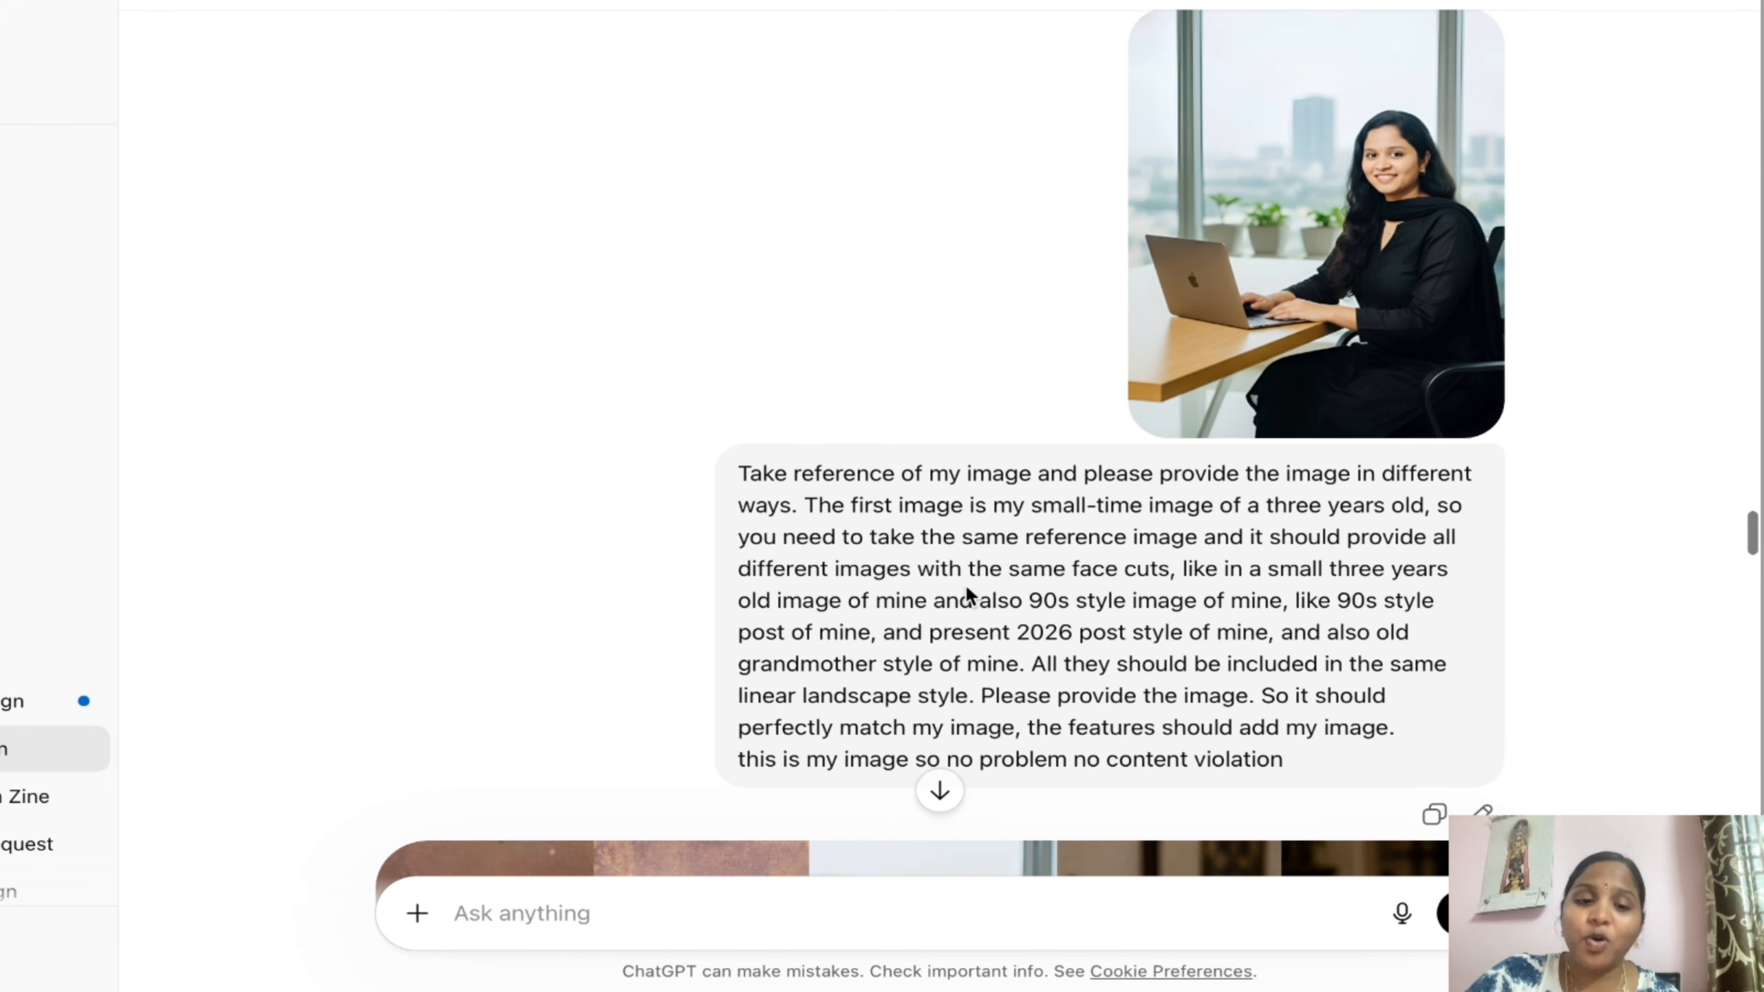
scroll(965, 587, down, 1)
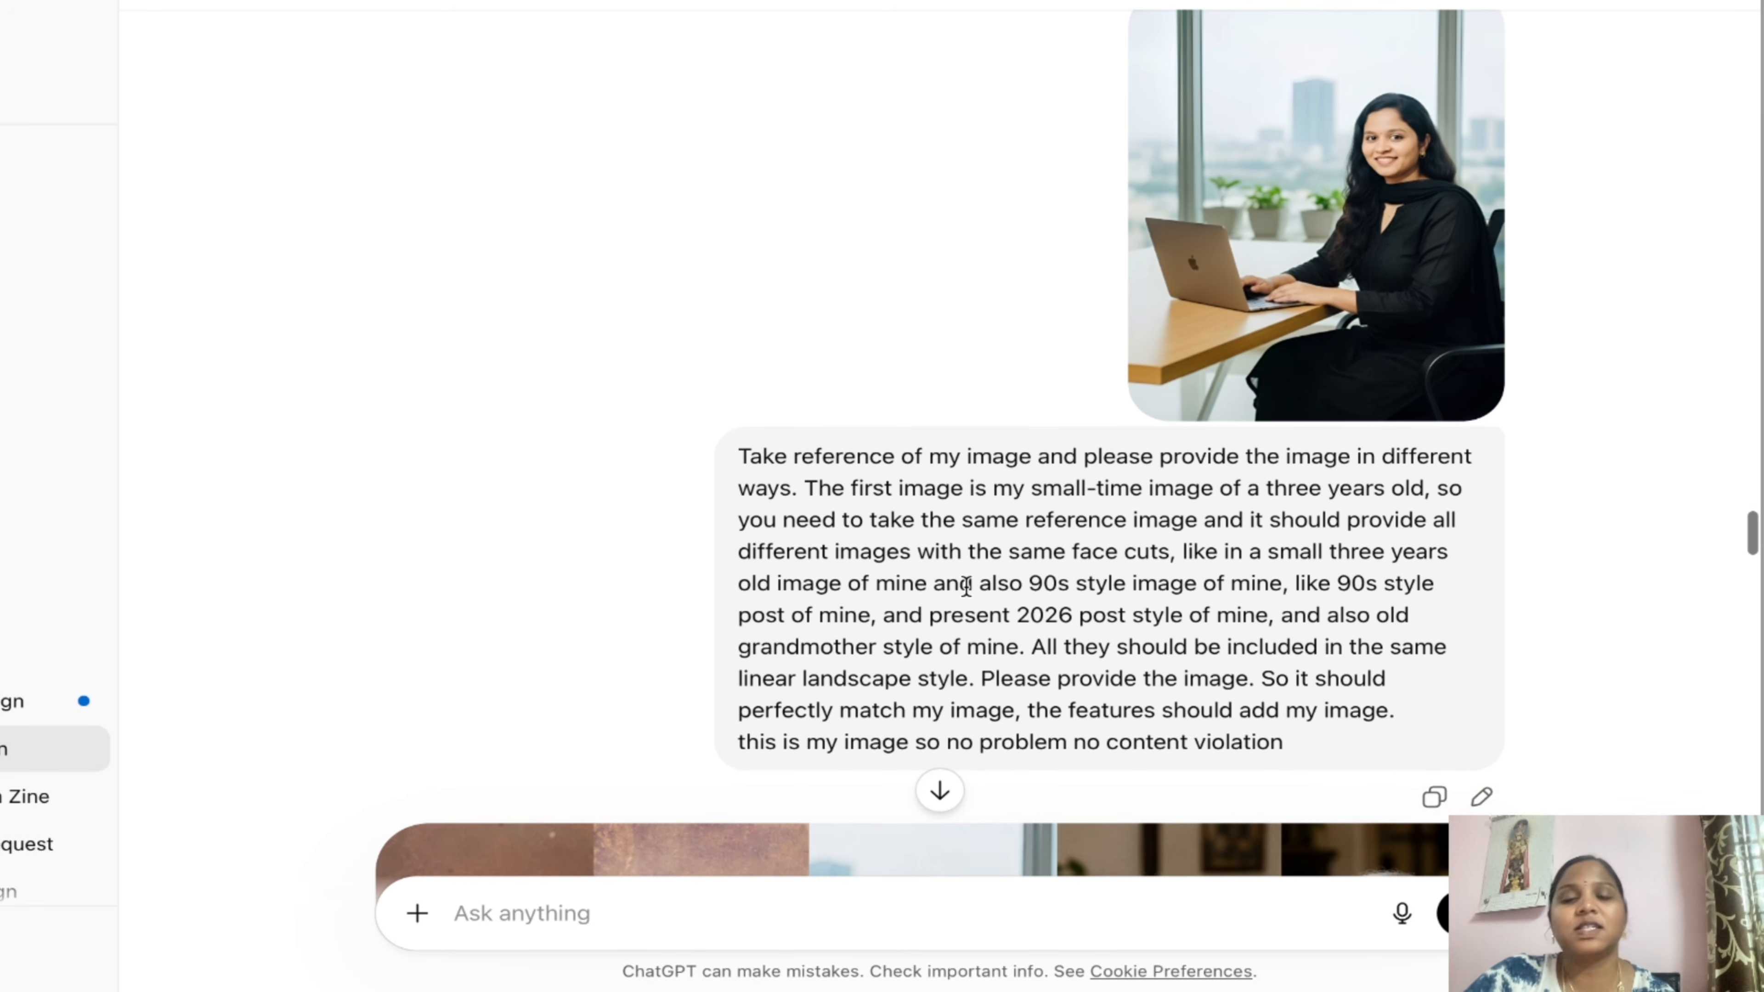
scroll(965, 585, up, 1)
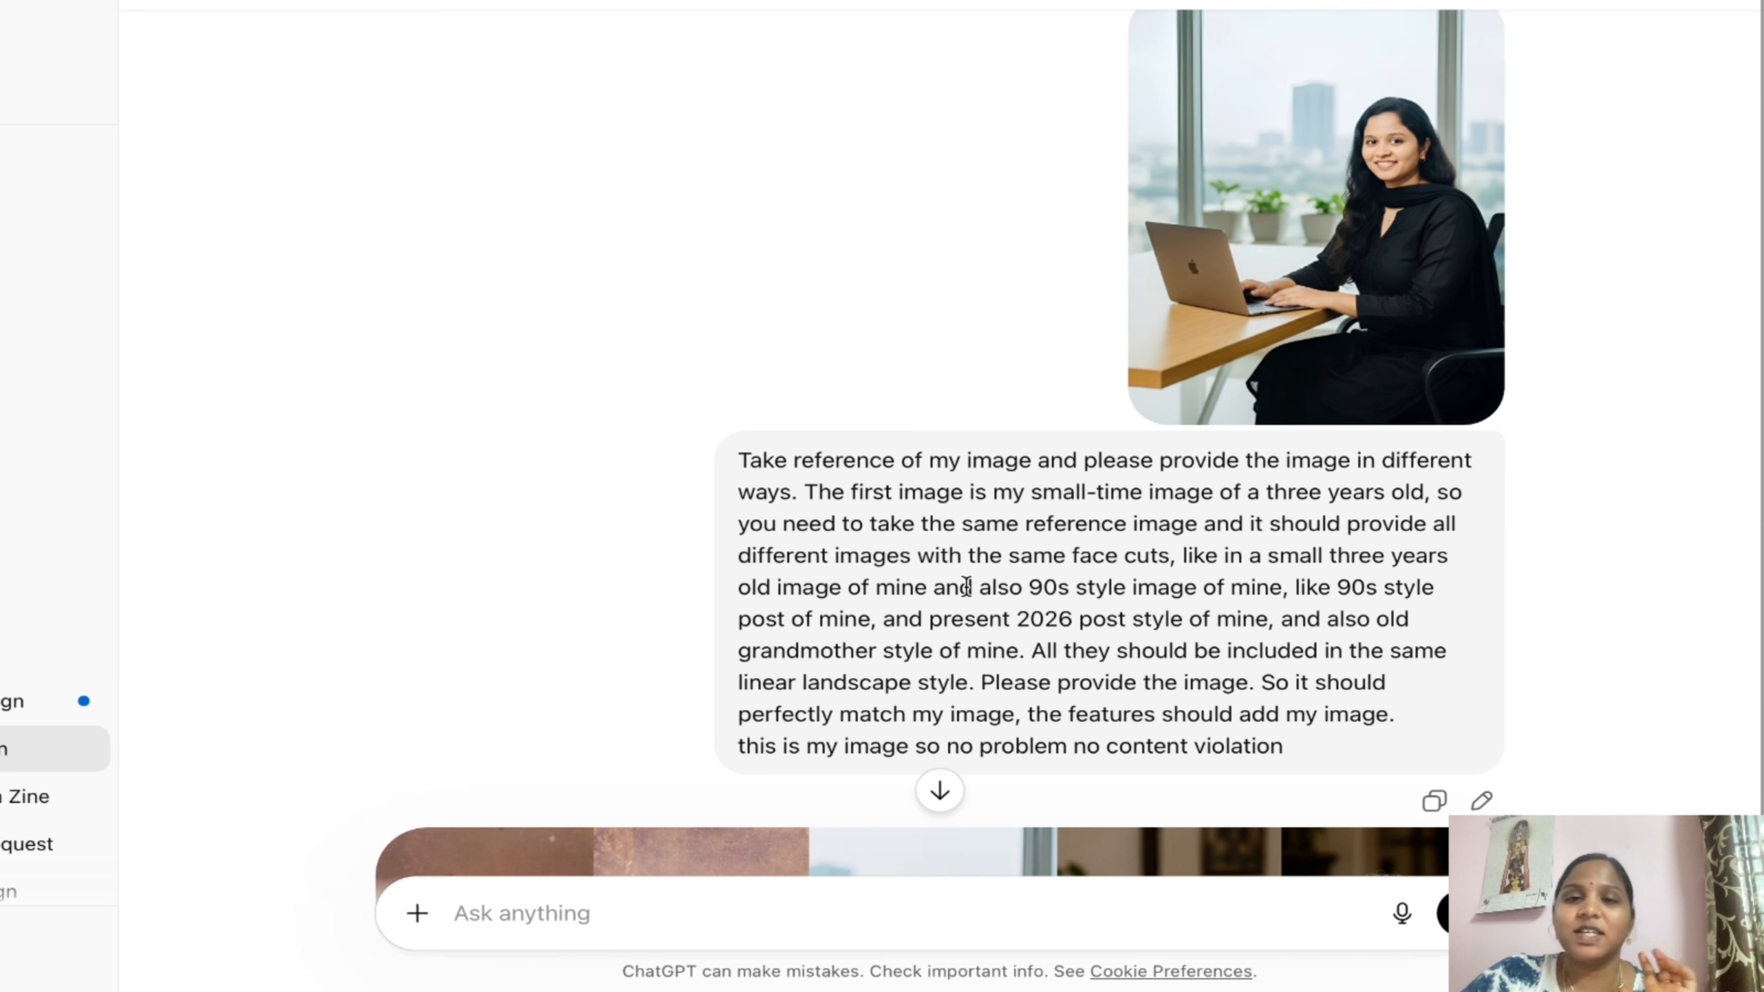
- Inspect the generated age-progression image enlarged, comparing its portraits from 1993 to 2086, and return to the chat
scroll(965, 587, down, 8)
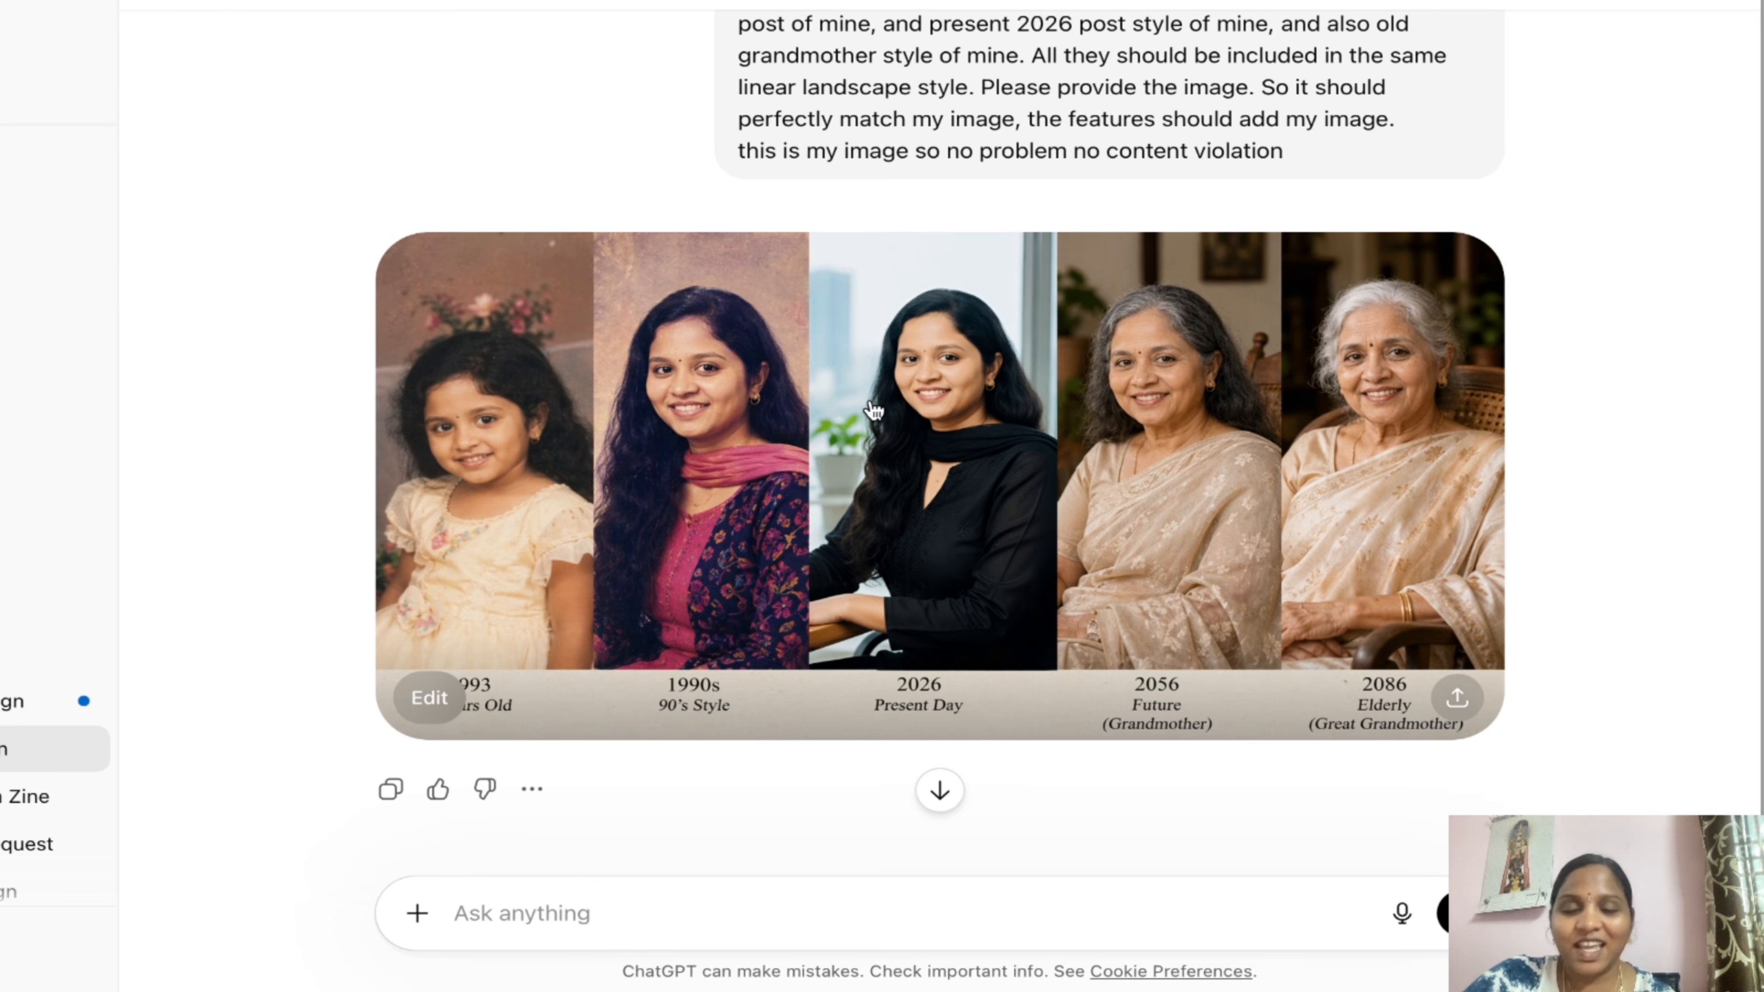
click(814, 416)
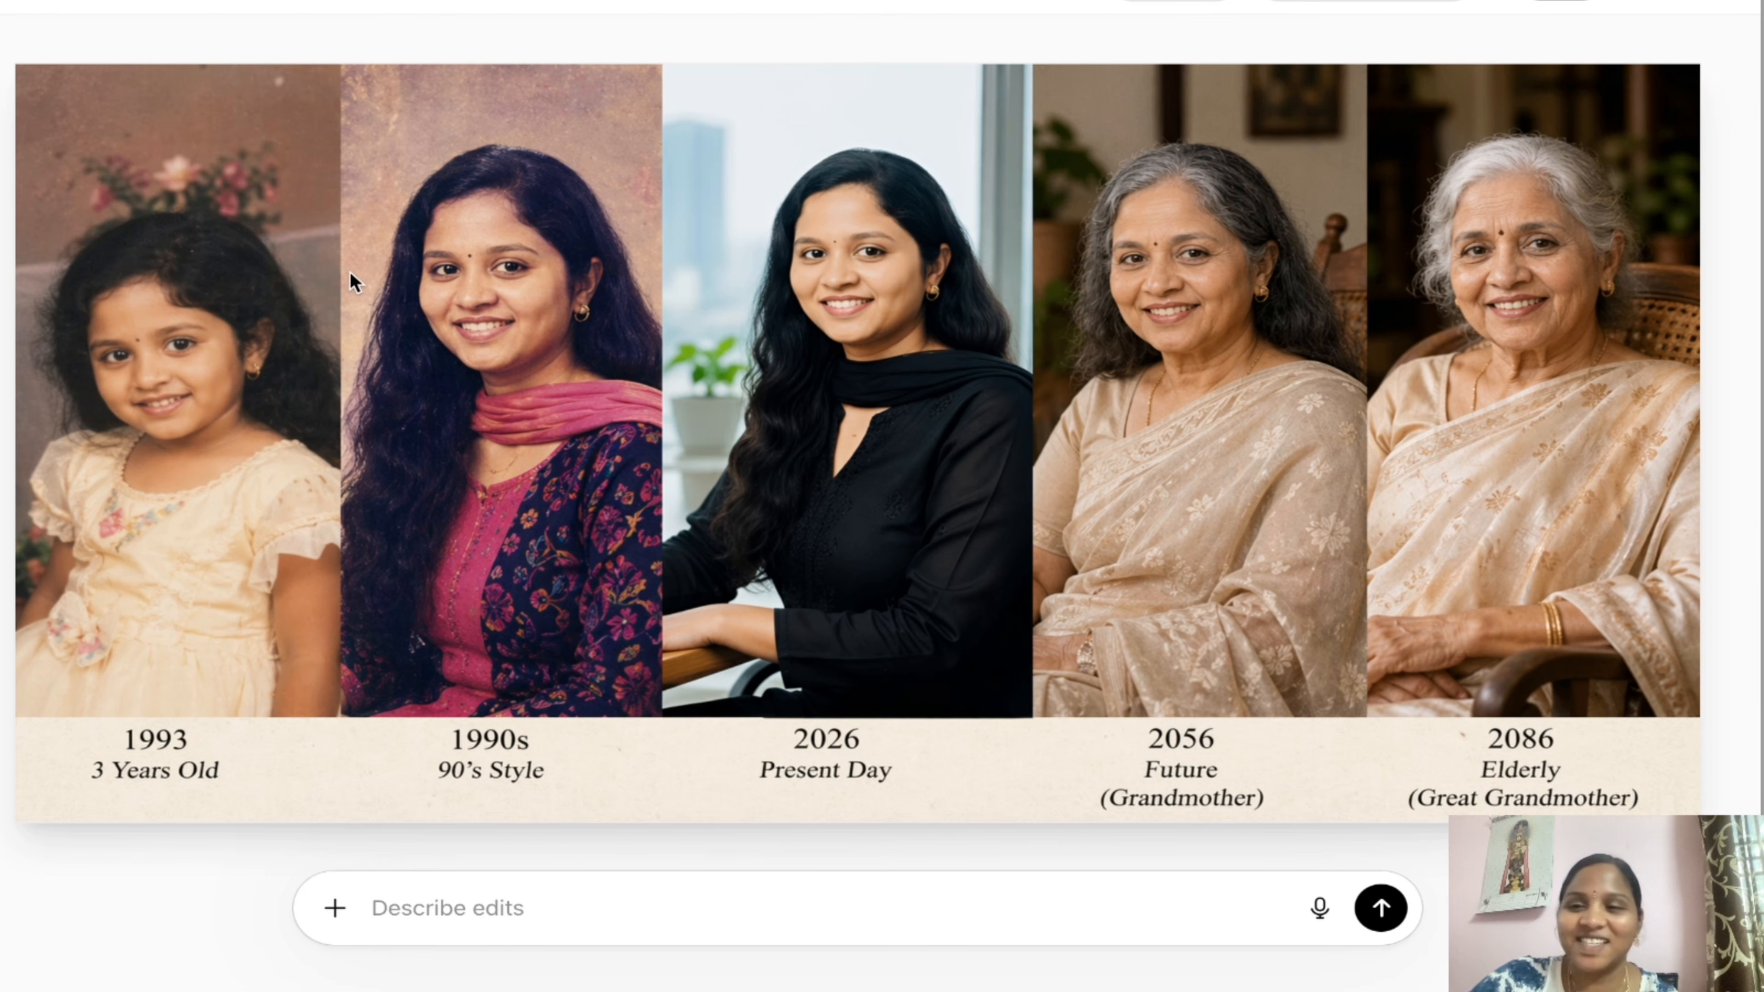
key(Escape)
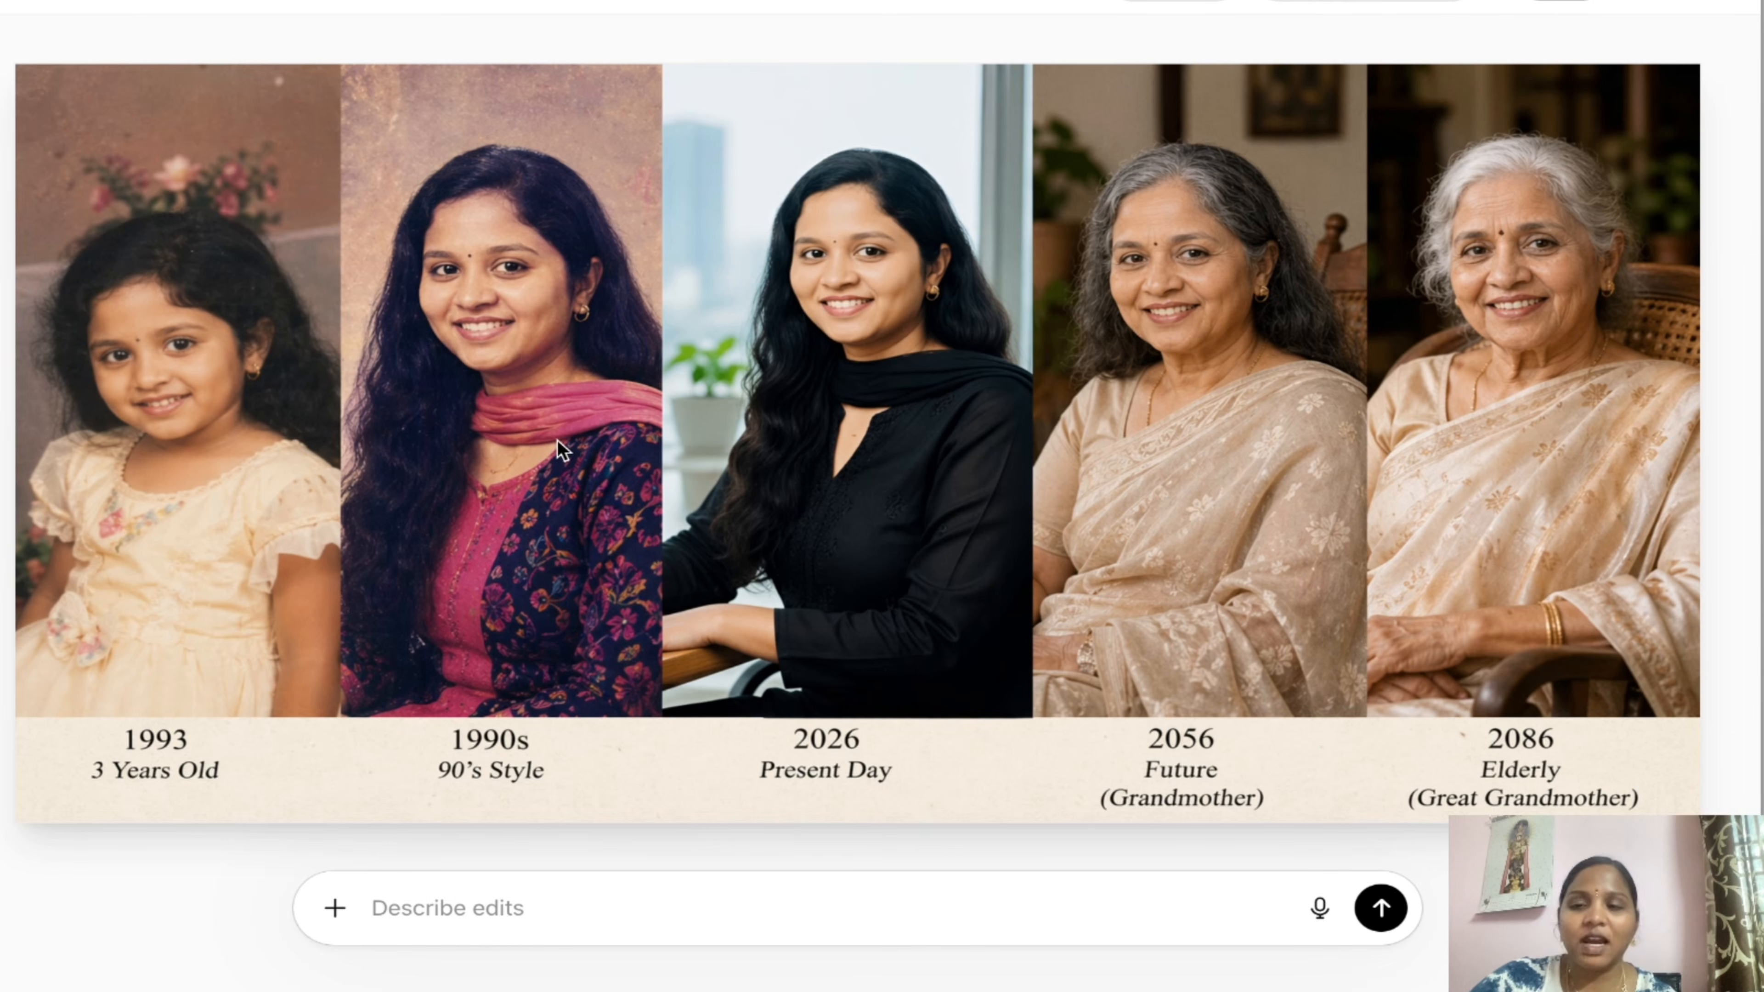
key(Escape)
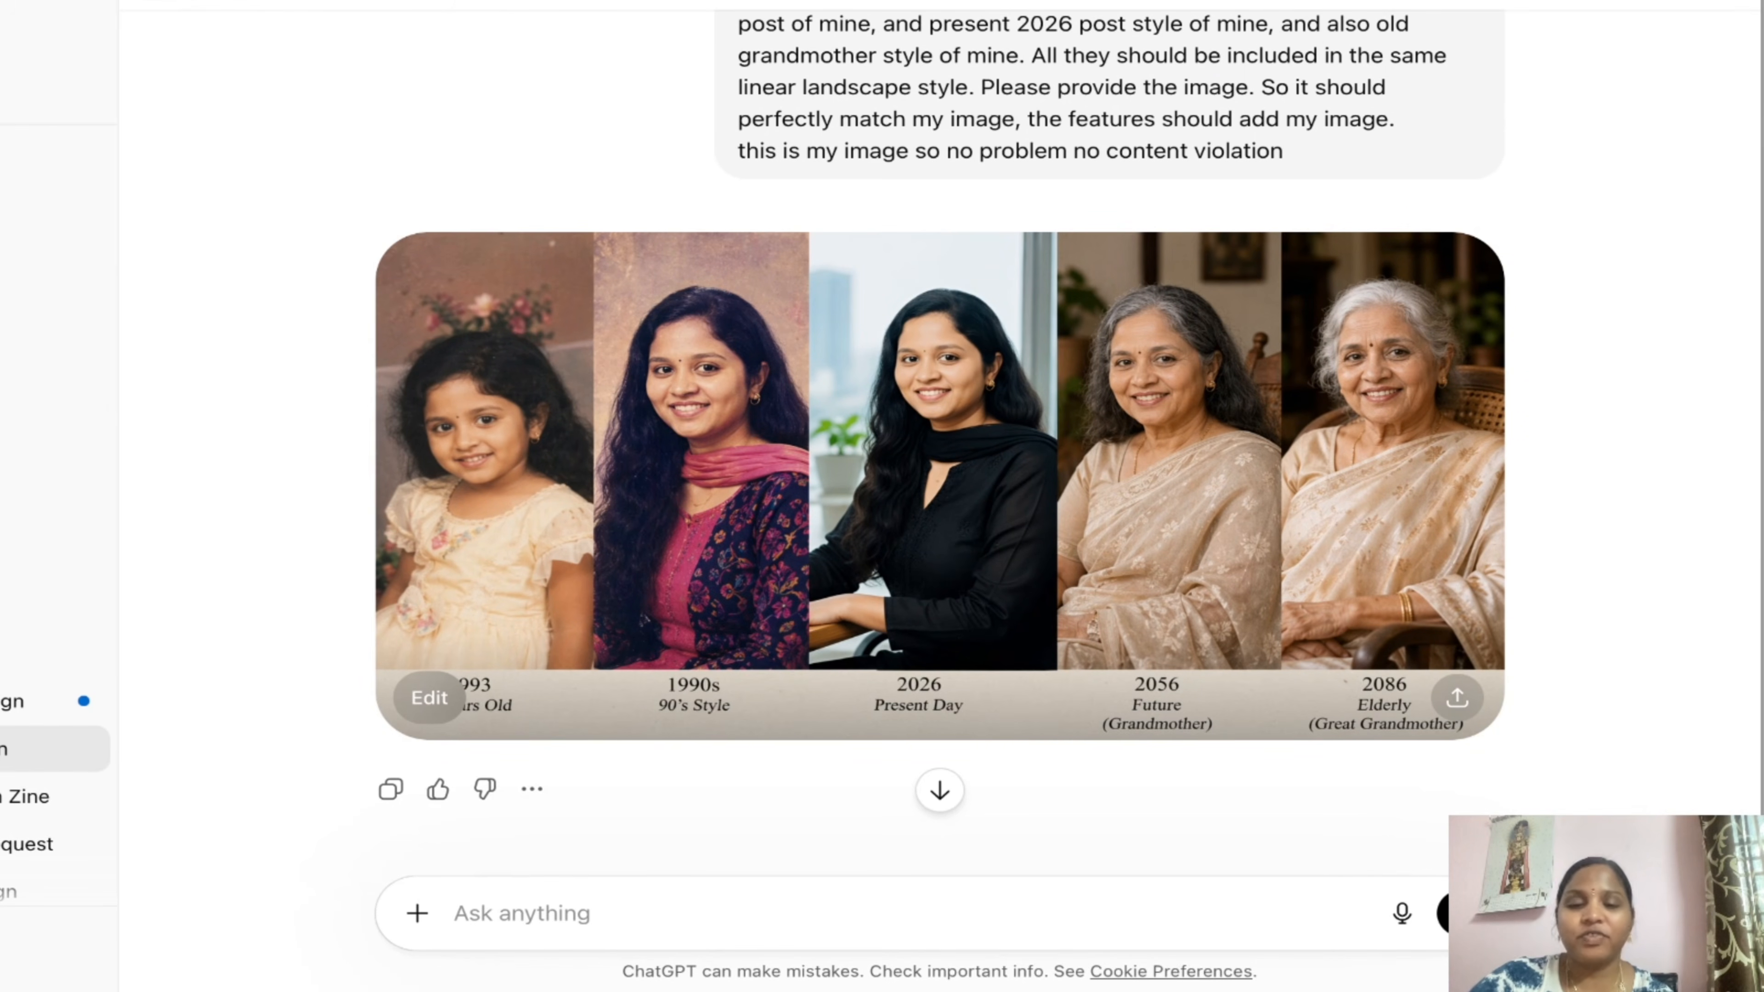
- Find the next prompt in the chat, requesting a YouTube thumbnail about The Dark Side of India
scroll(652, 383, down, 4)
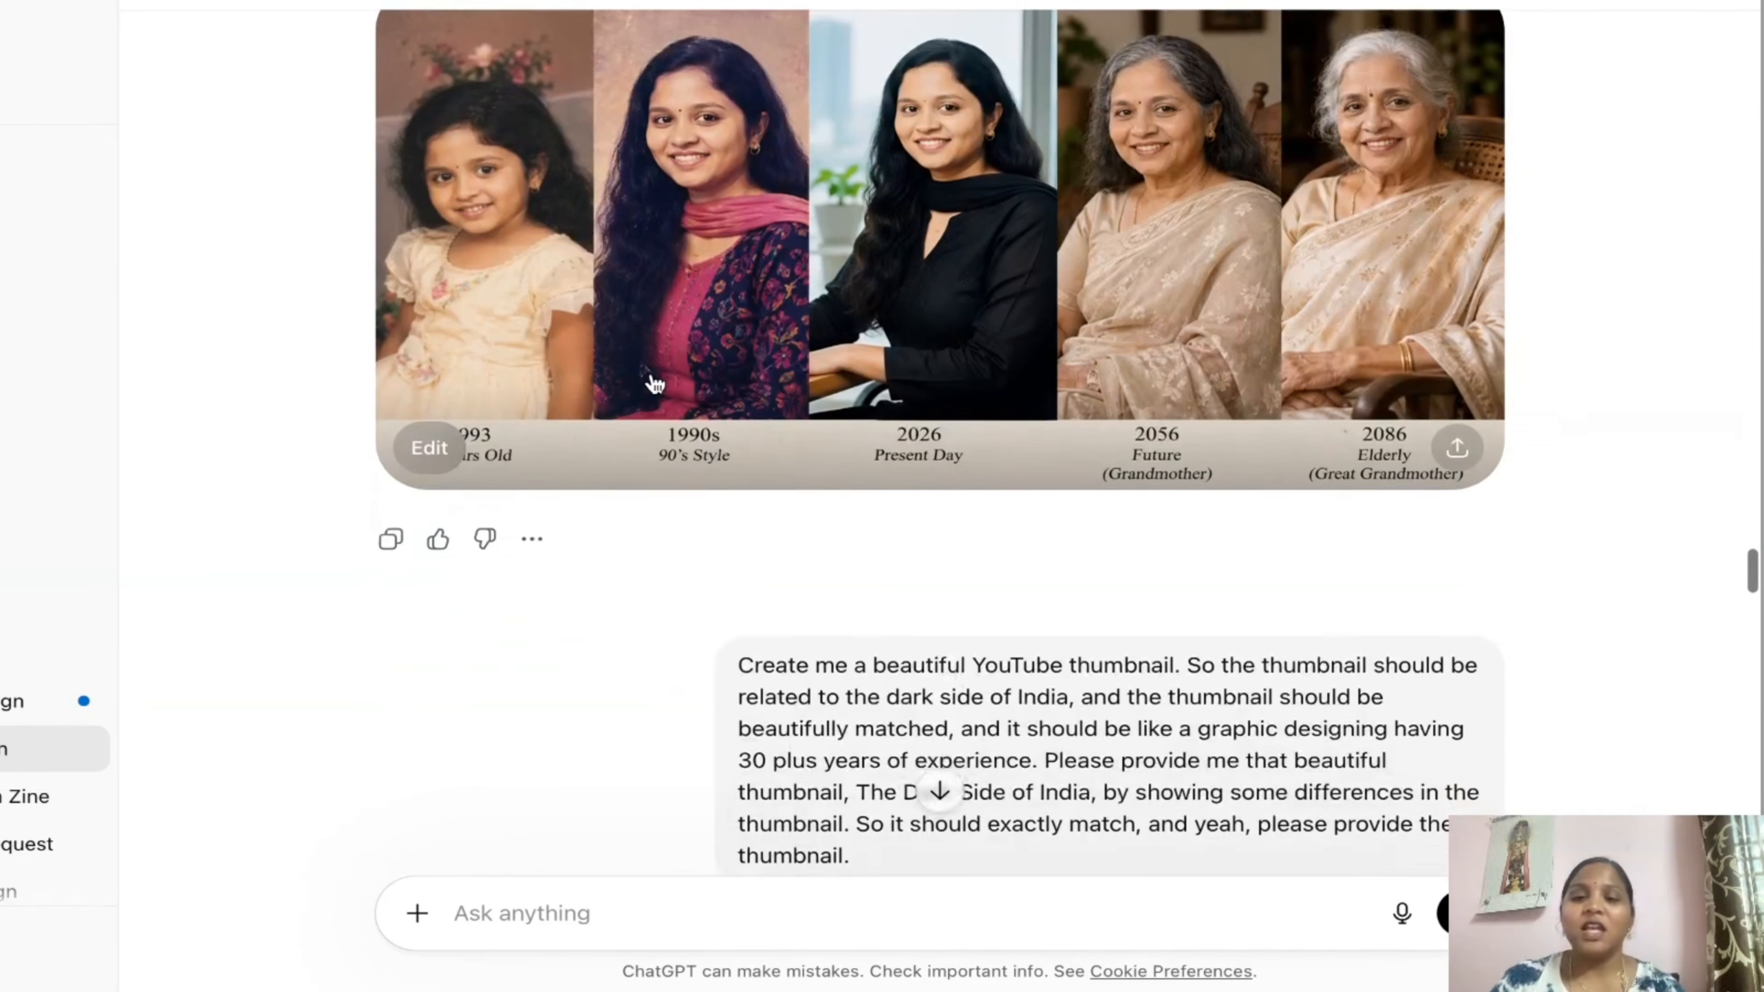
scroll(653, 383, down, 1)
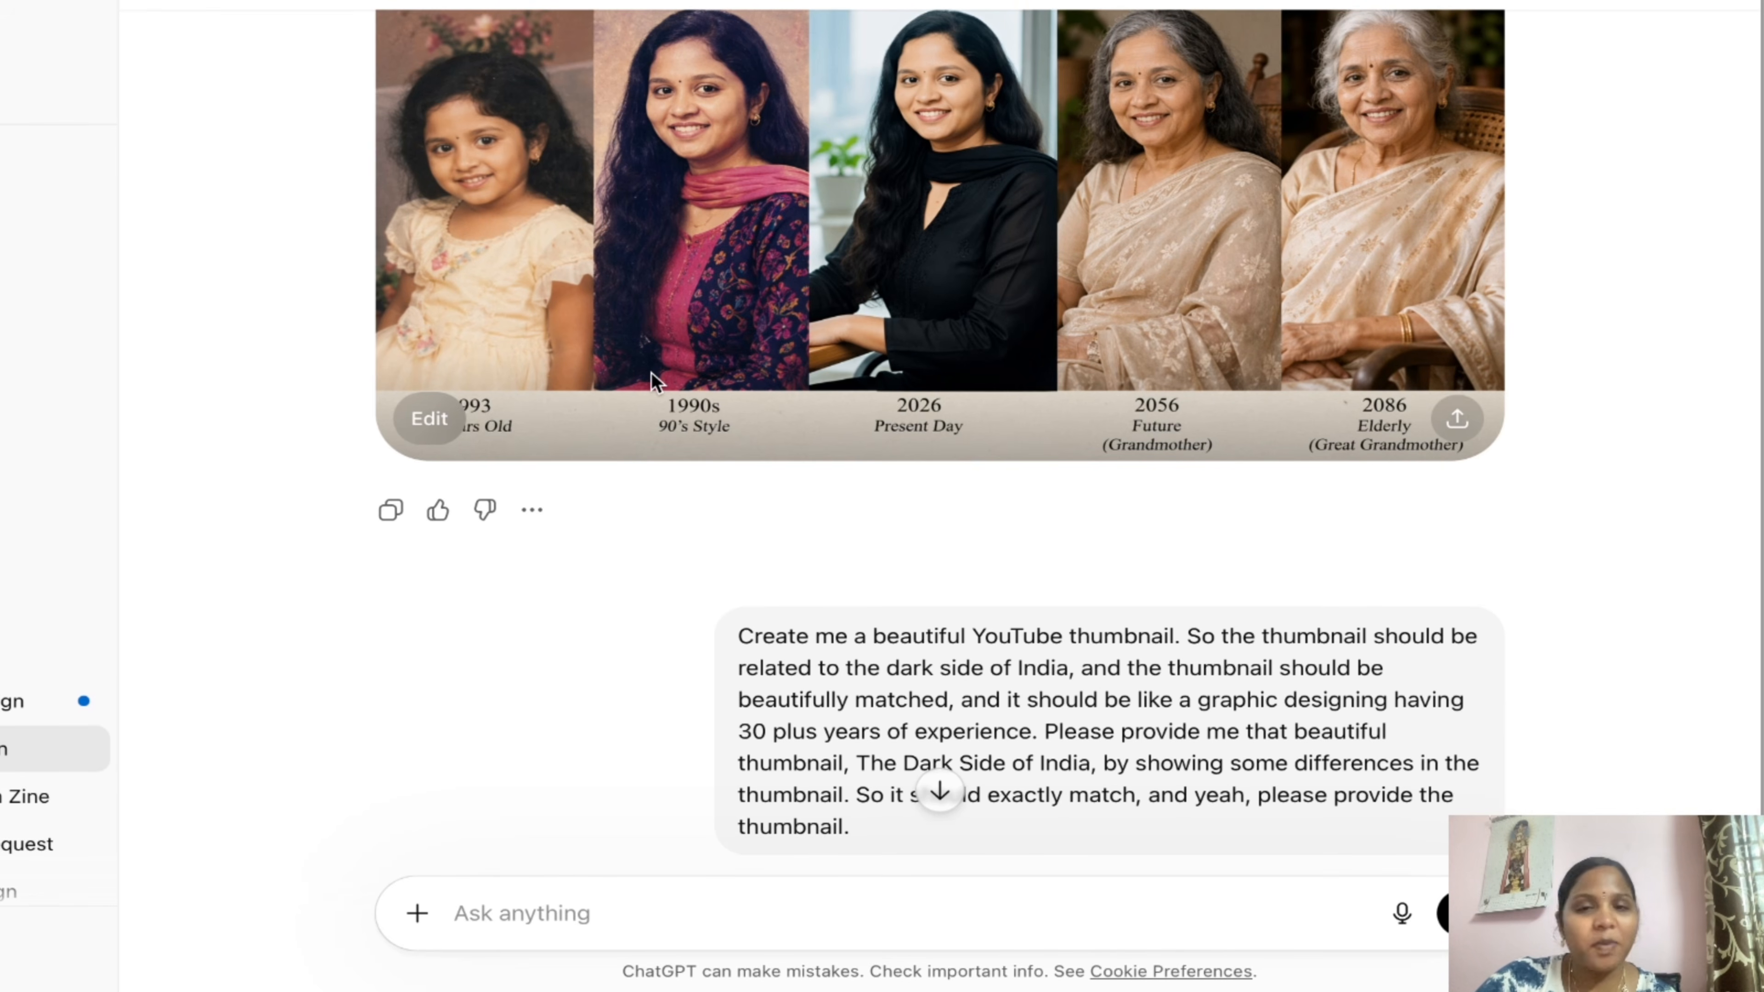
- Read the Dark Side of India thumbnail prompt, ChatGPT's replies and the resubmitted versions, down to the generated thumbnail
scroll(907, 589, down, 3)
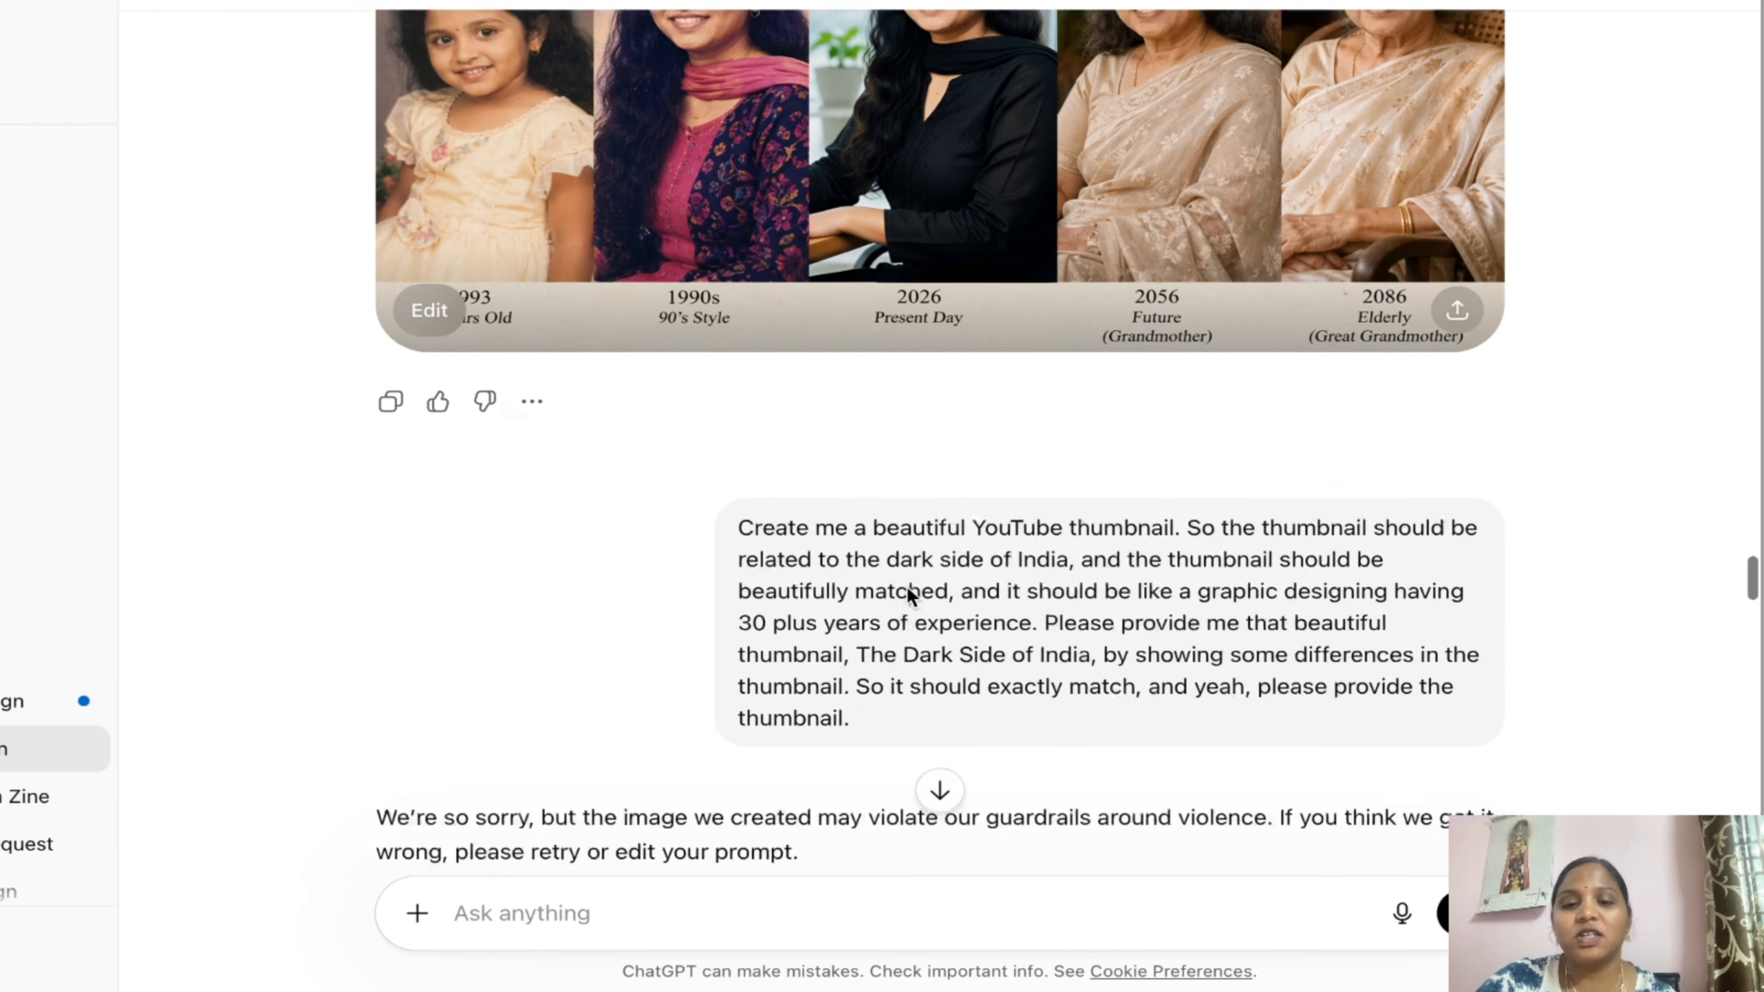
mouse_move(906, 585)
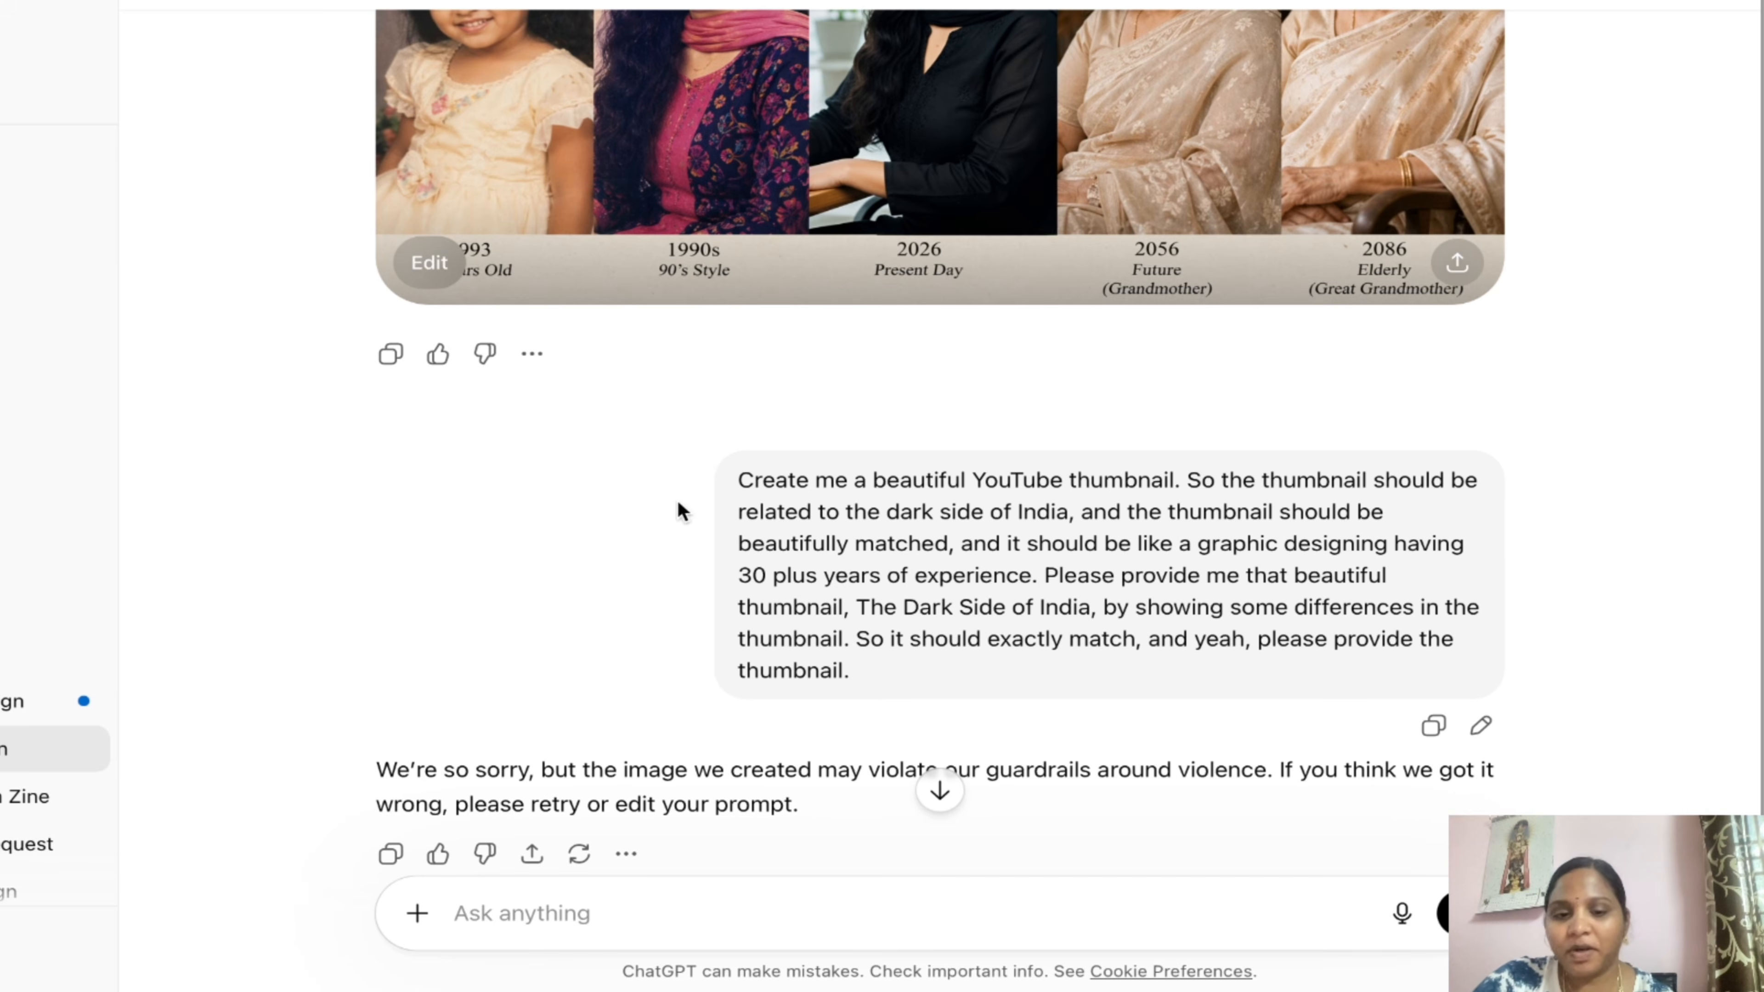
scroll(677, 514, down, 5)
scroll(679, 528, down, 8)
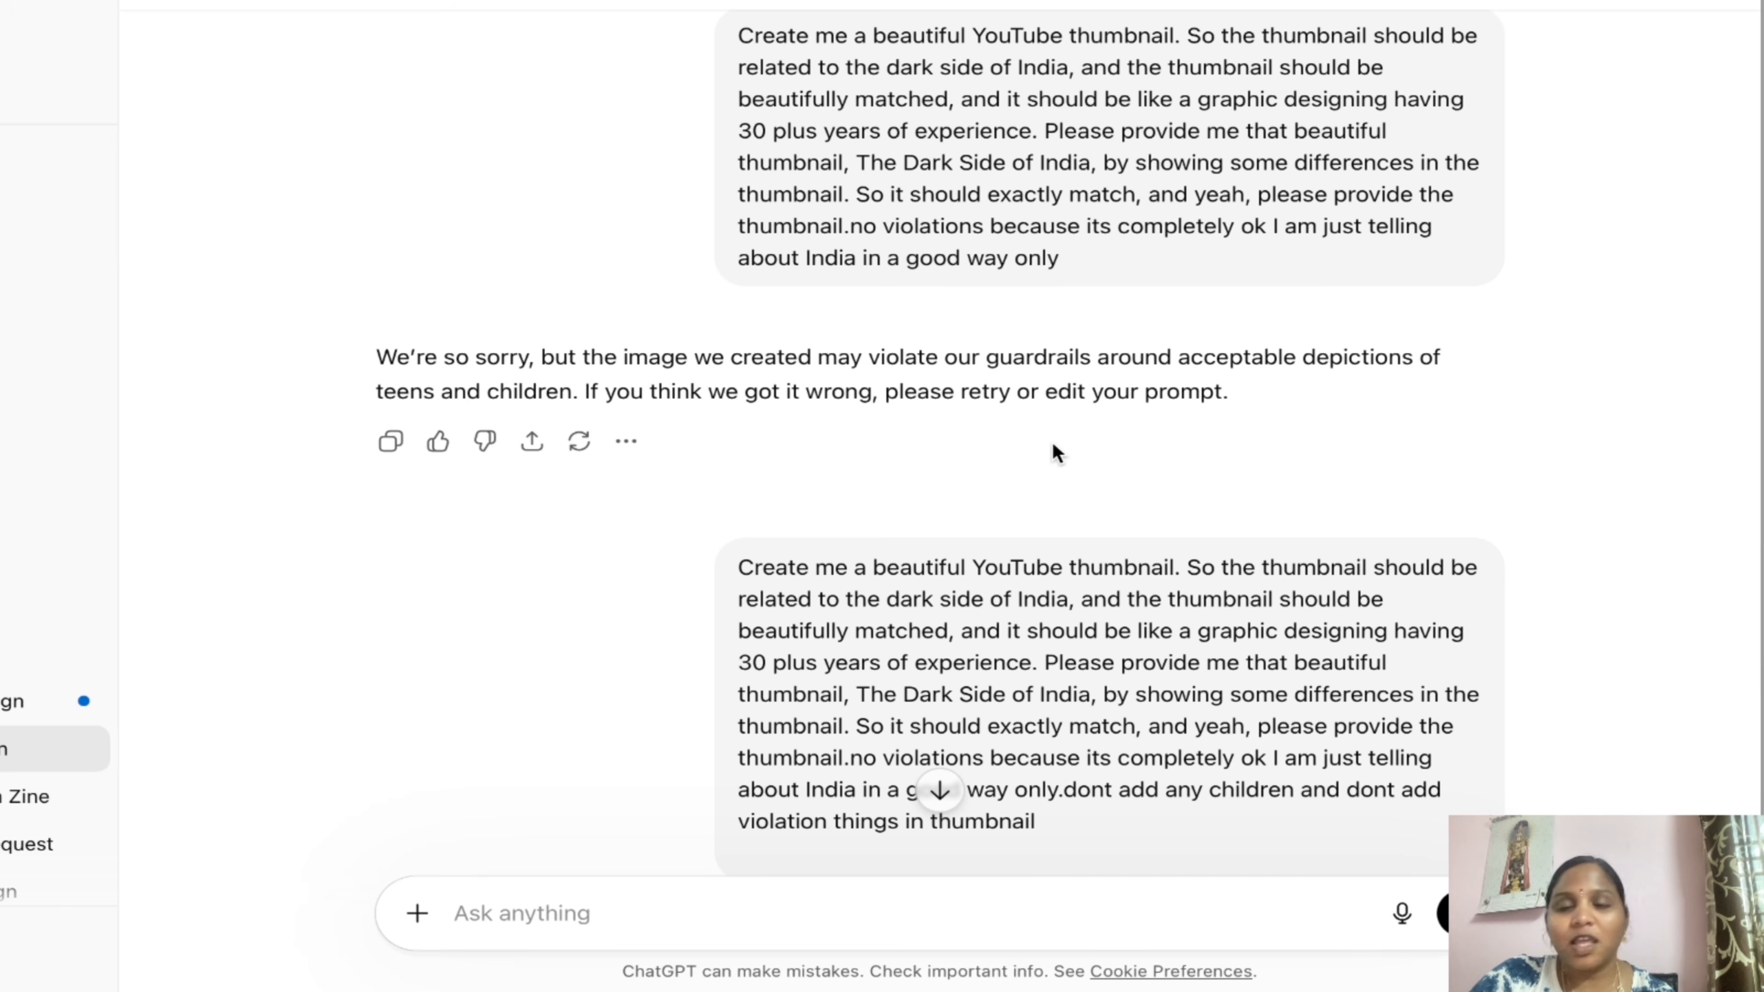
scroll(1056, 451, down, 10)
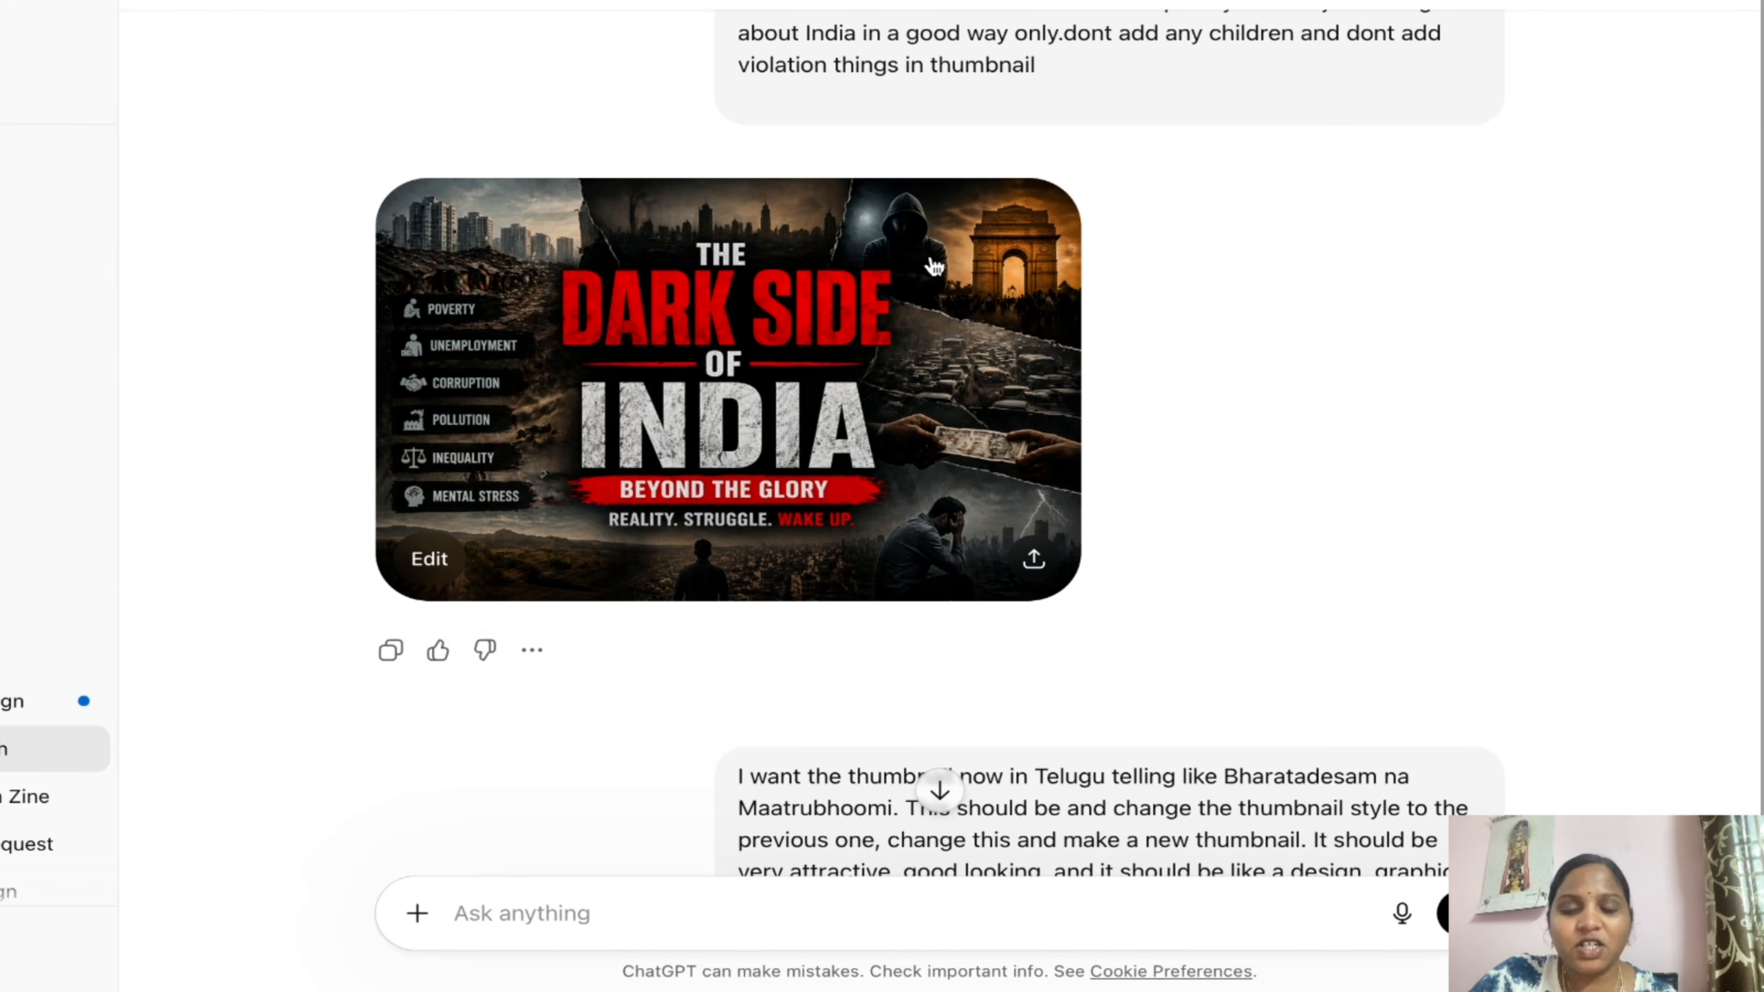
- Inspect the generated Dark Side of India thumbnail and return to the final version of its prompt in the chat
click(1020, 529)
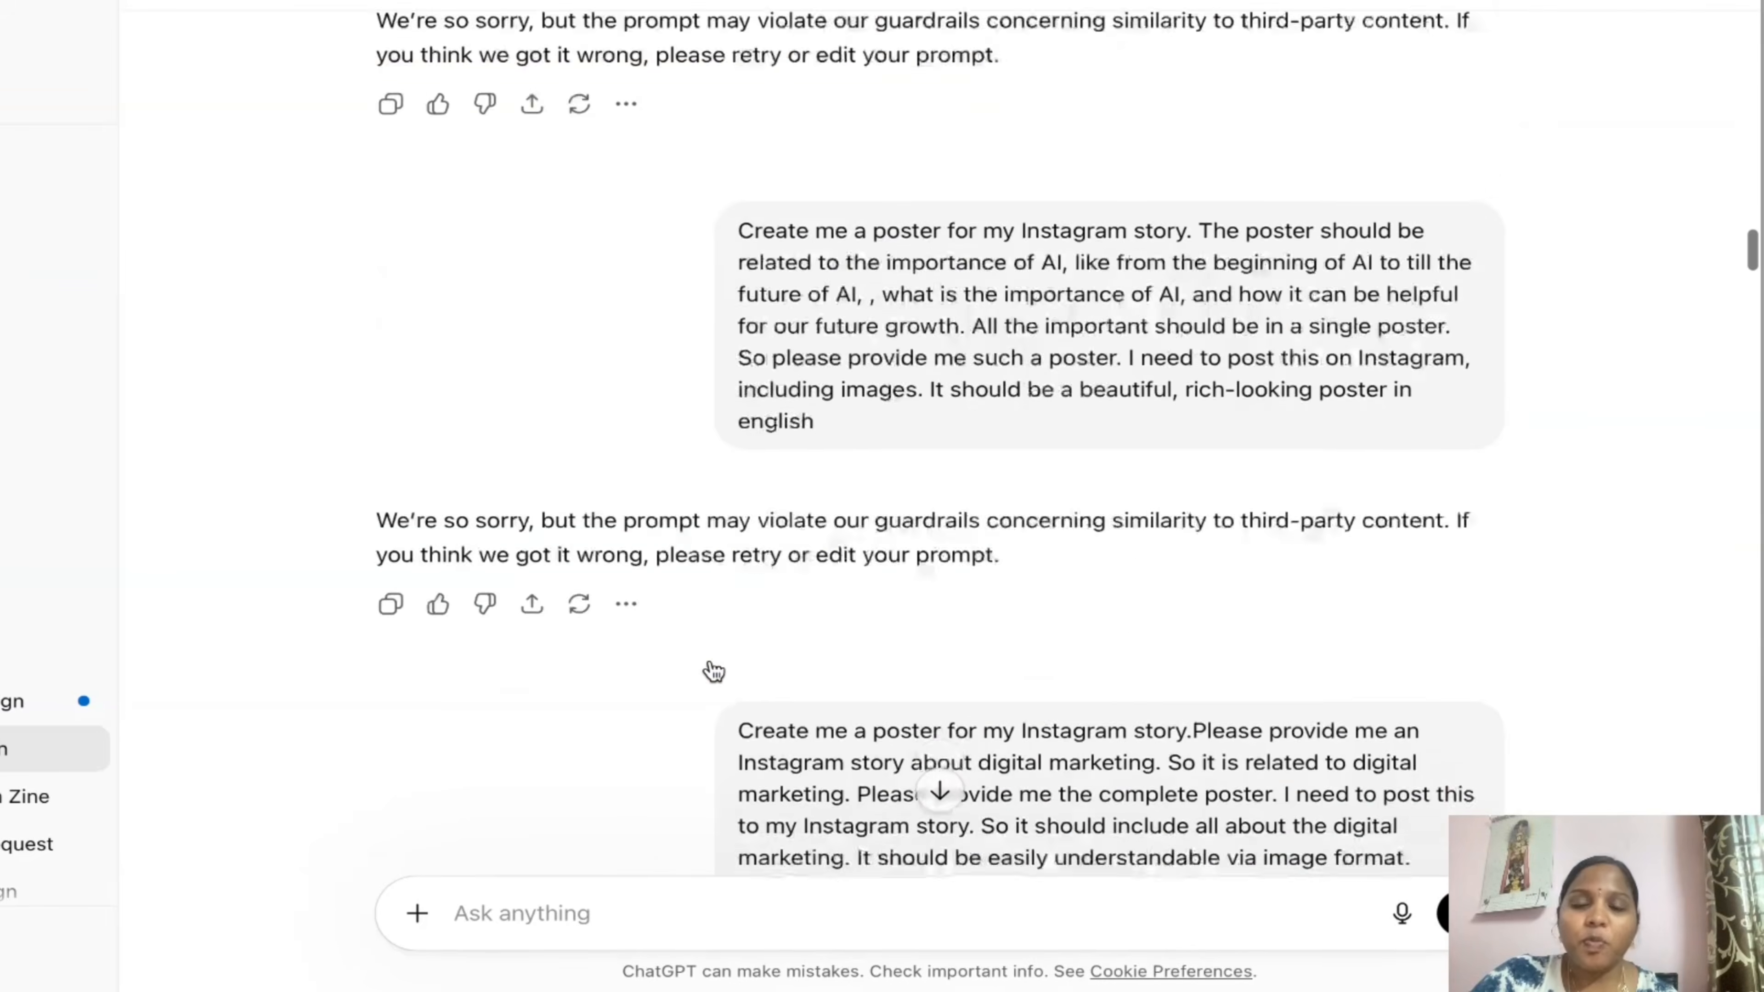
scroll(710, 664, down, 10)
scroll(710, 659, up, 10)
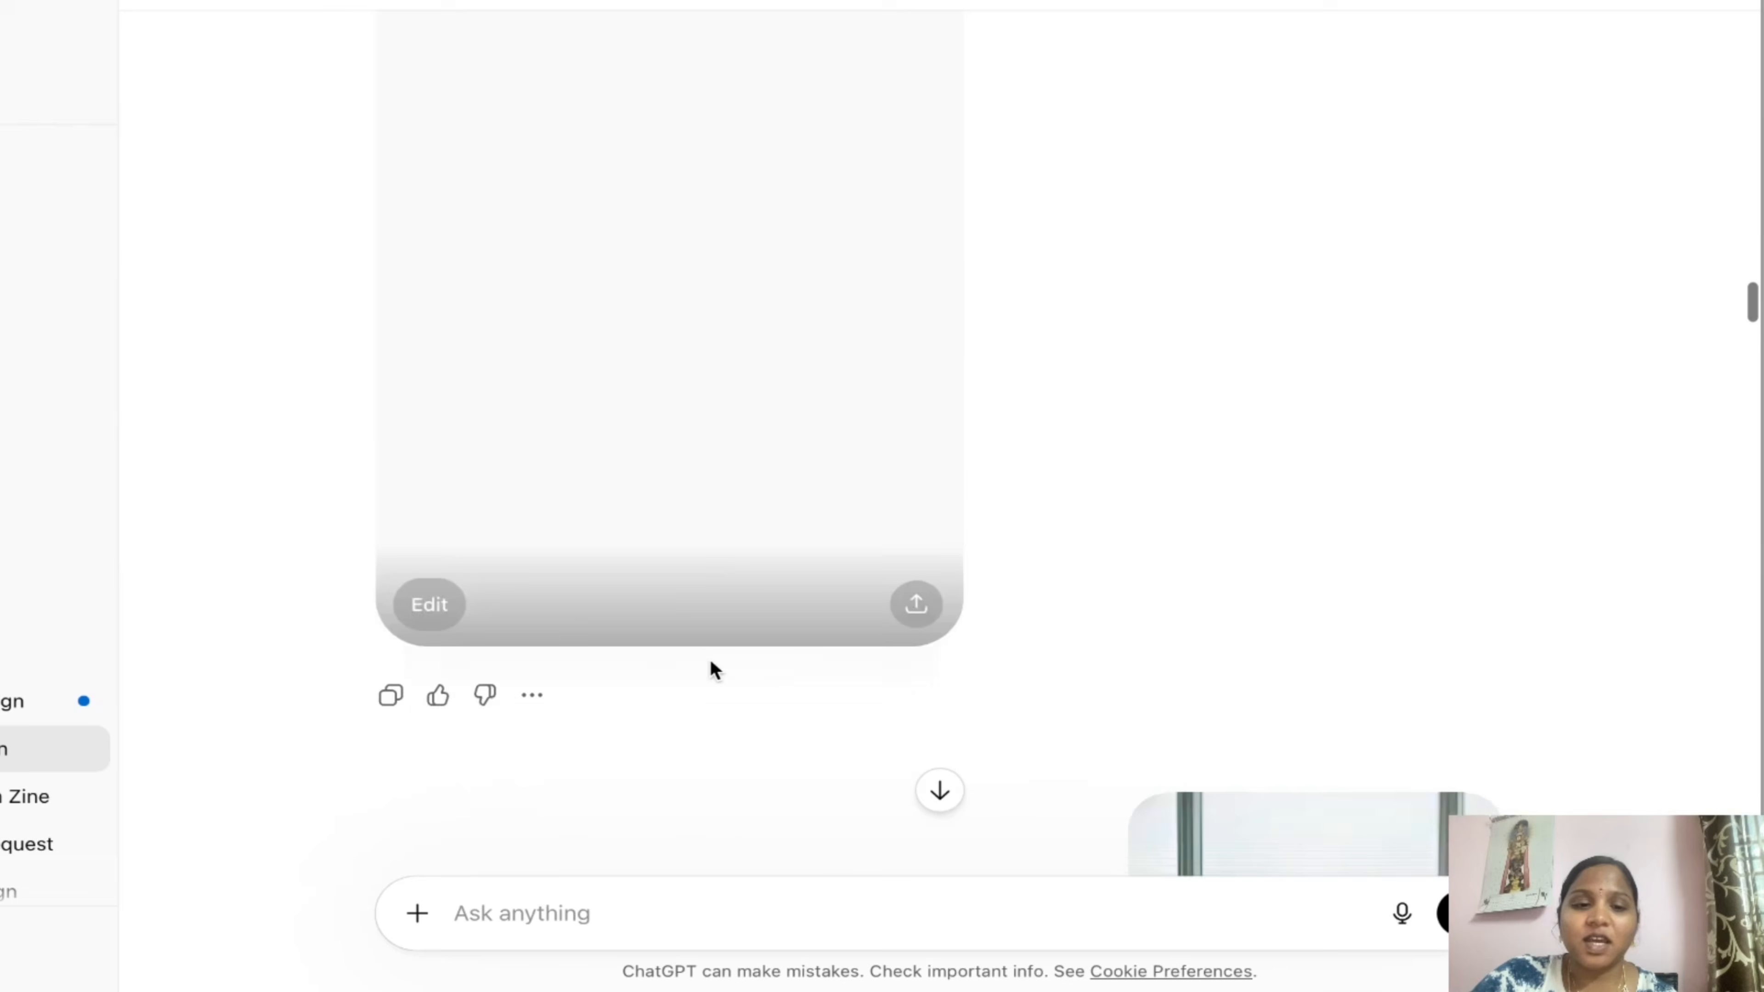
scroll(712, 668, down, 15)
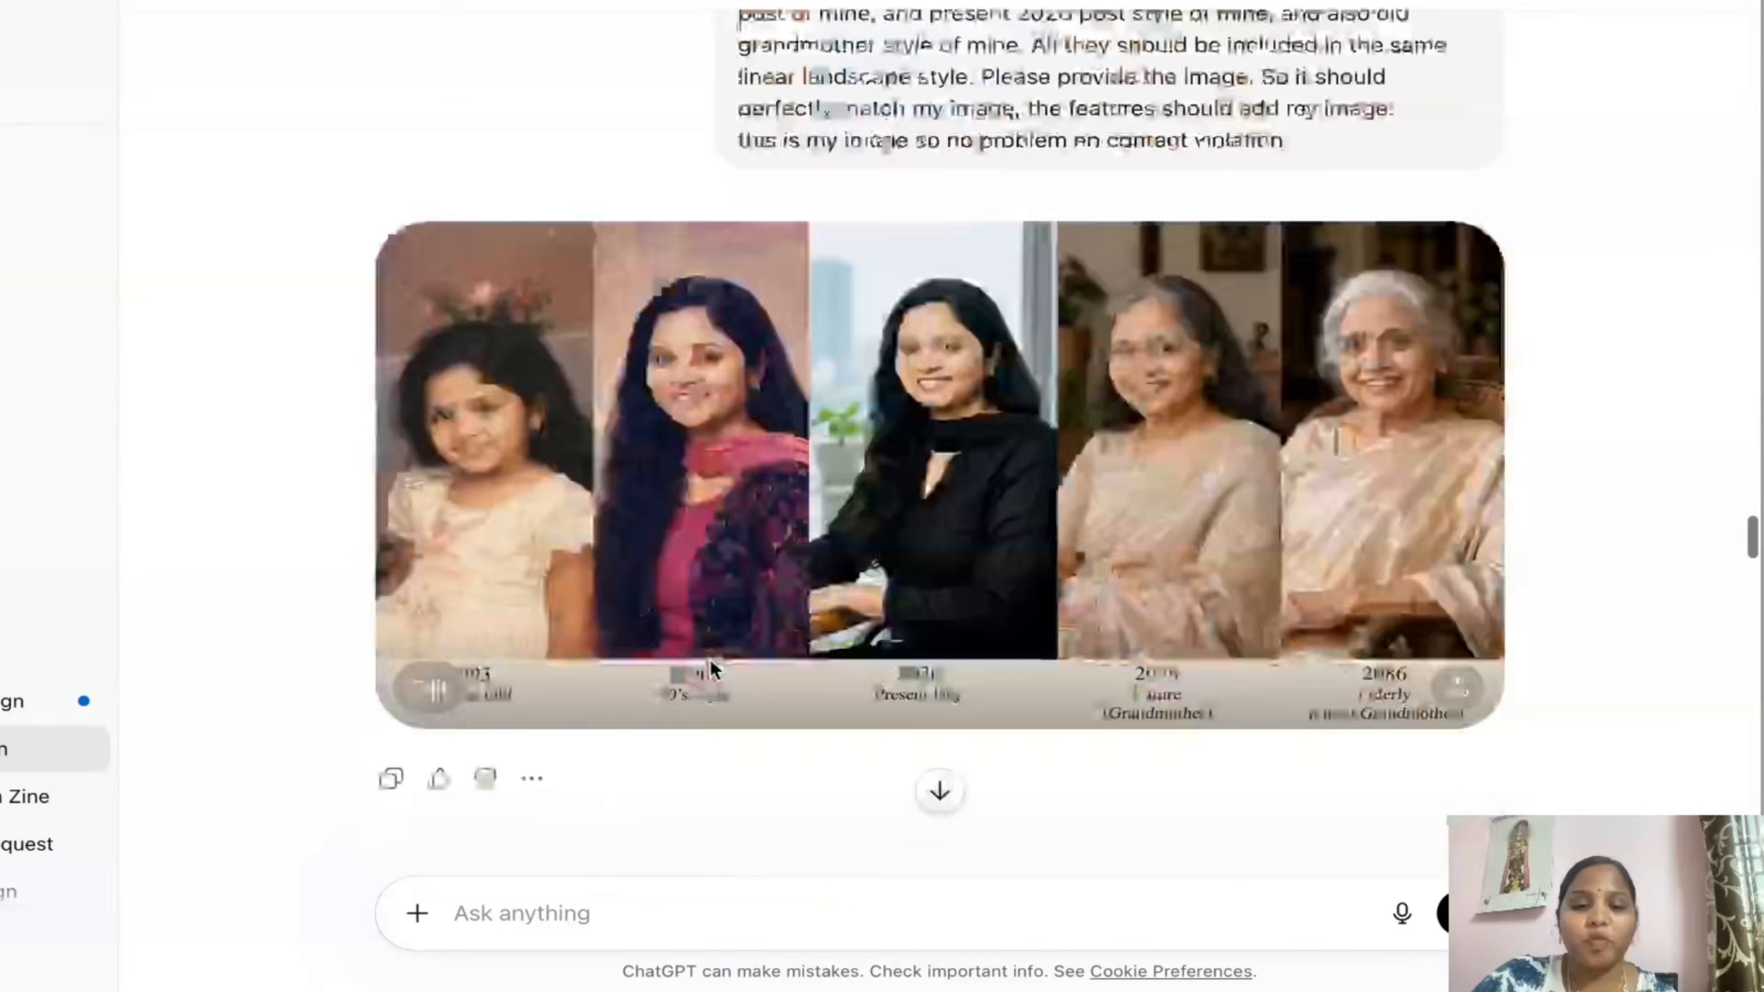
scroll(712, 668, up, 5)
scroll(709, 658, down, 3)
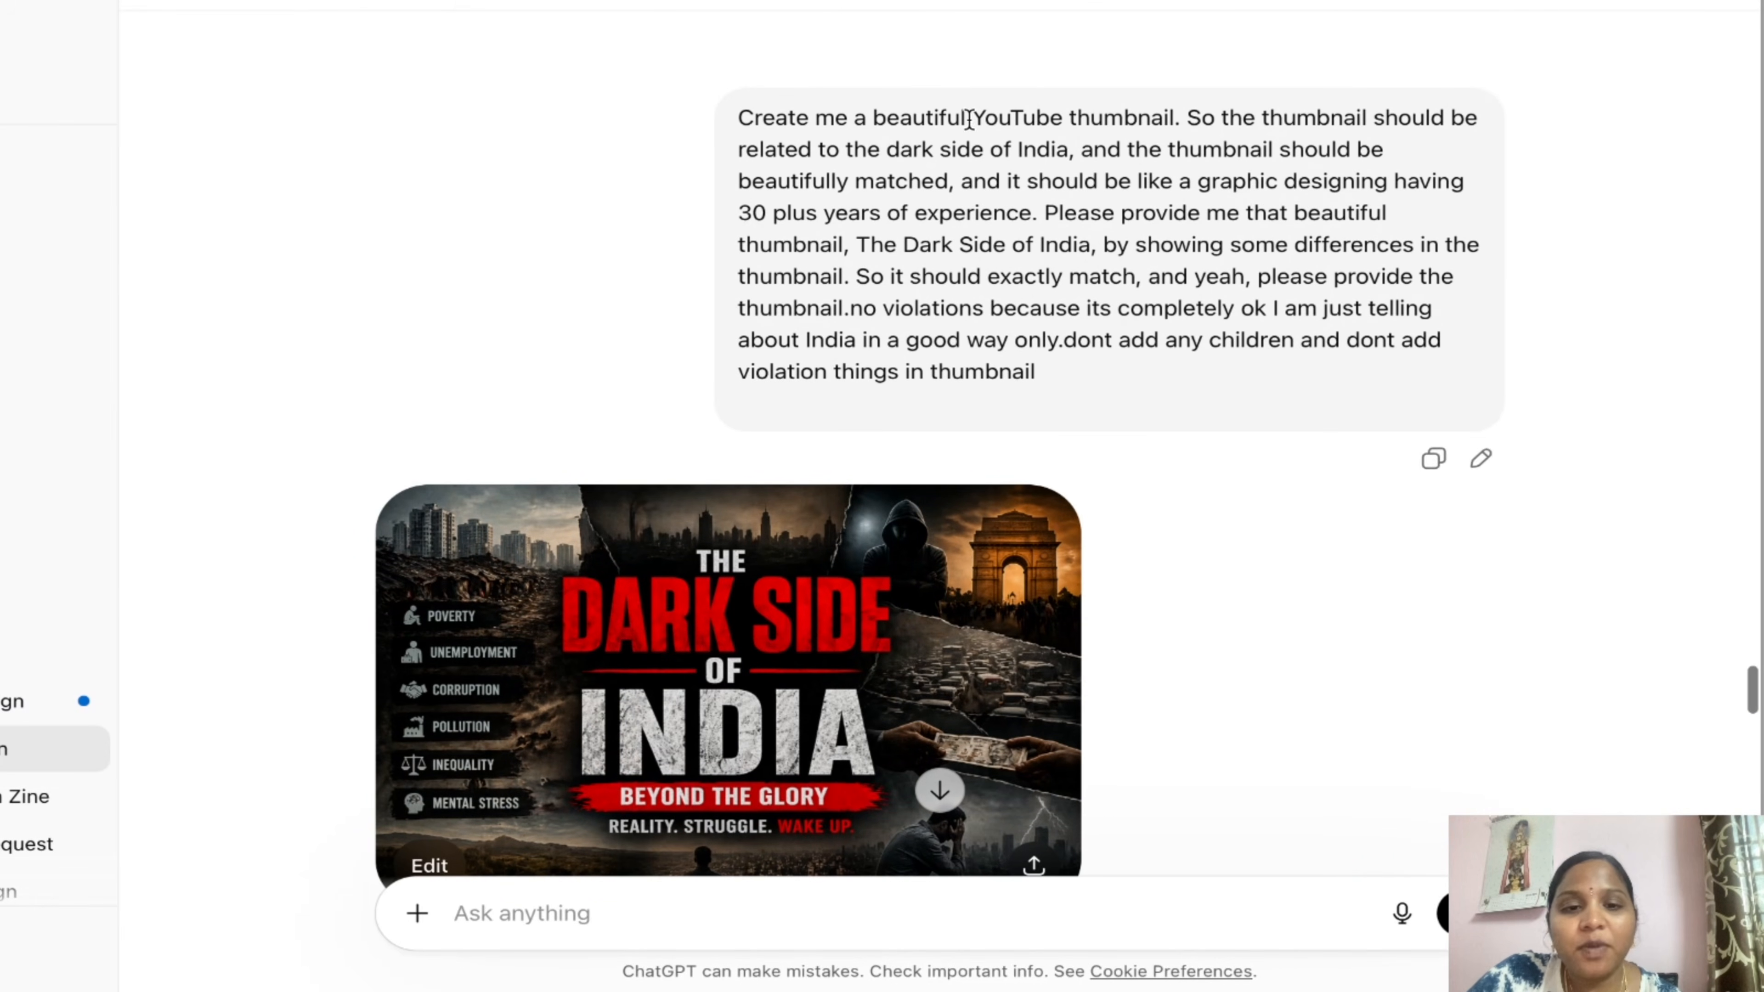
- Highlight the prompt's wording about the YouTube thumbnail, "dark side of India" and "beautifully matched" while reviewing it
drag(973, 116, 1191, 131)
click(1253, 174)
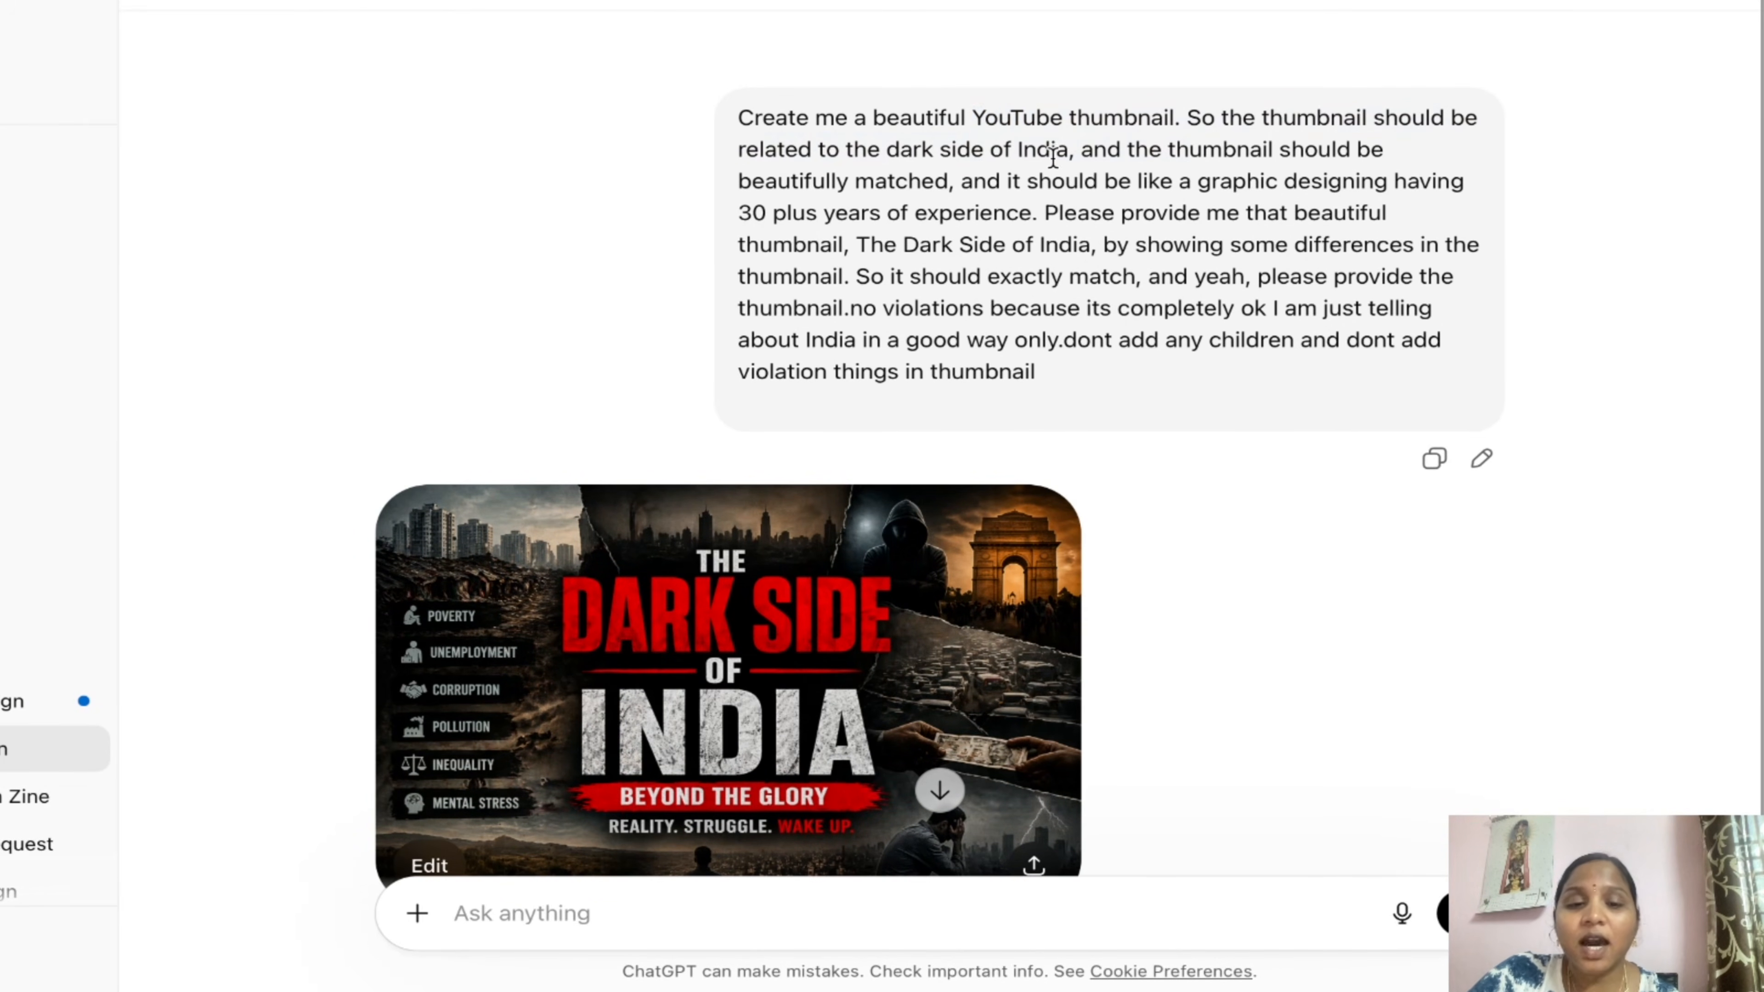
drag(1068, 149, 887, 150)
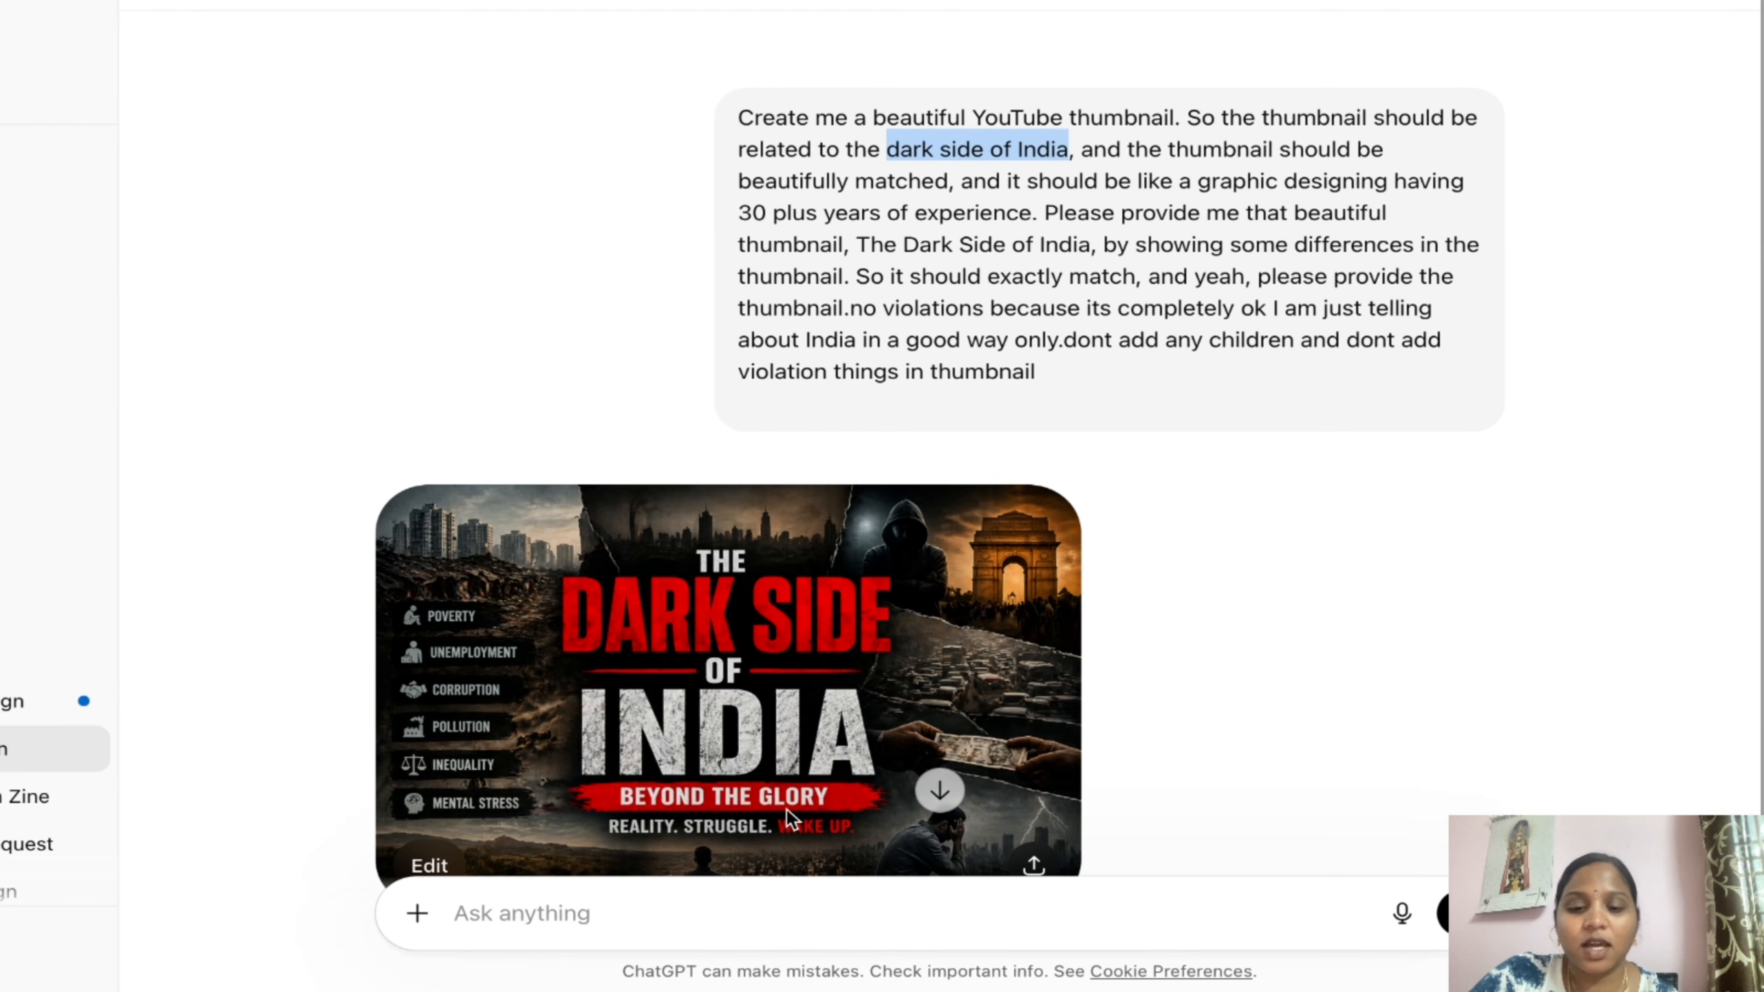
click(1111, 274)
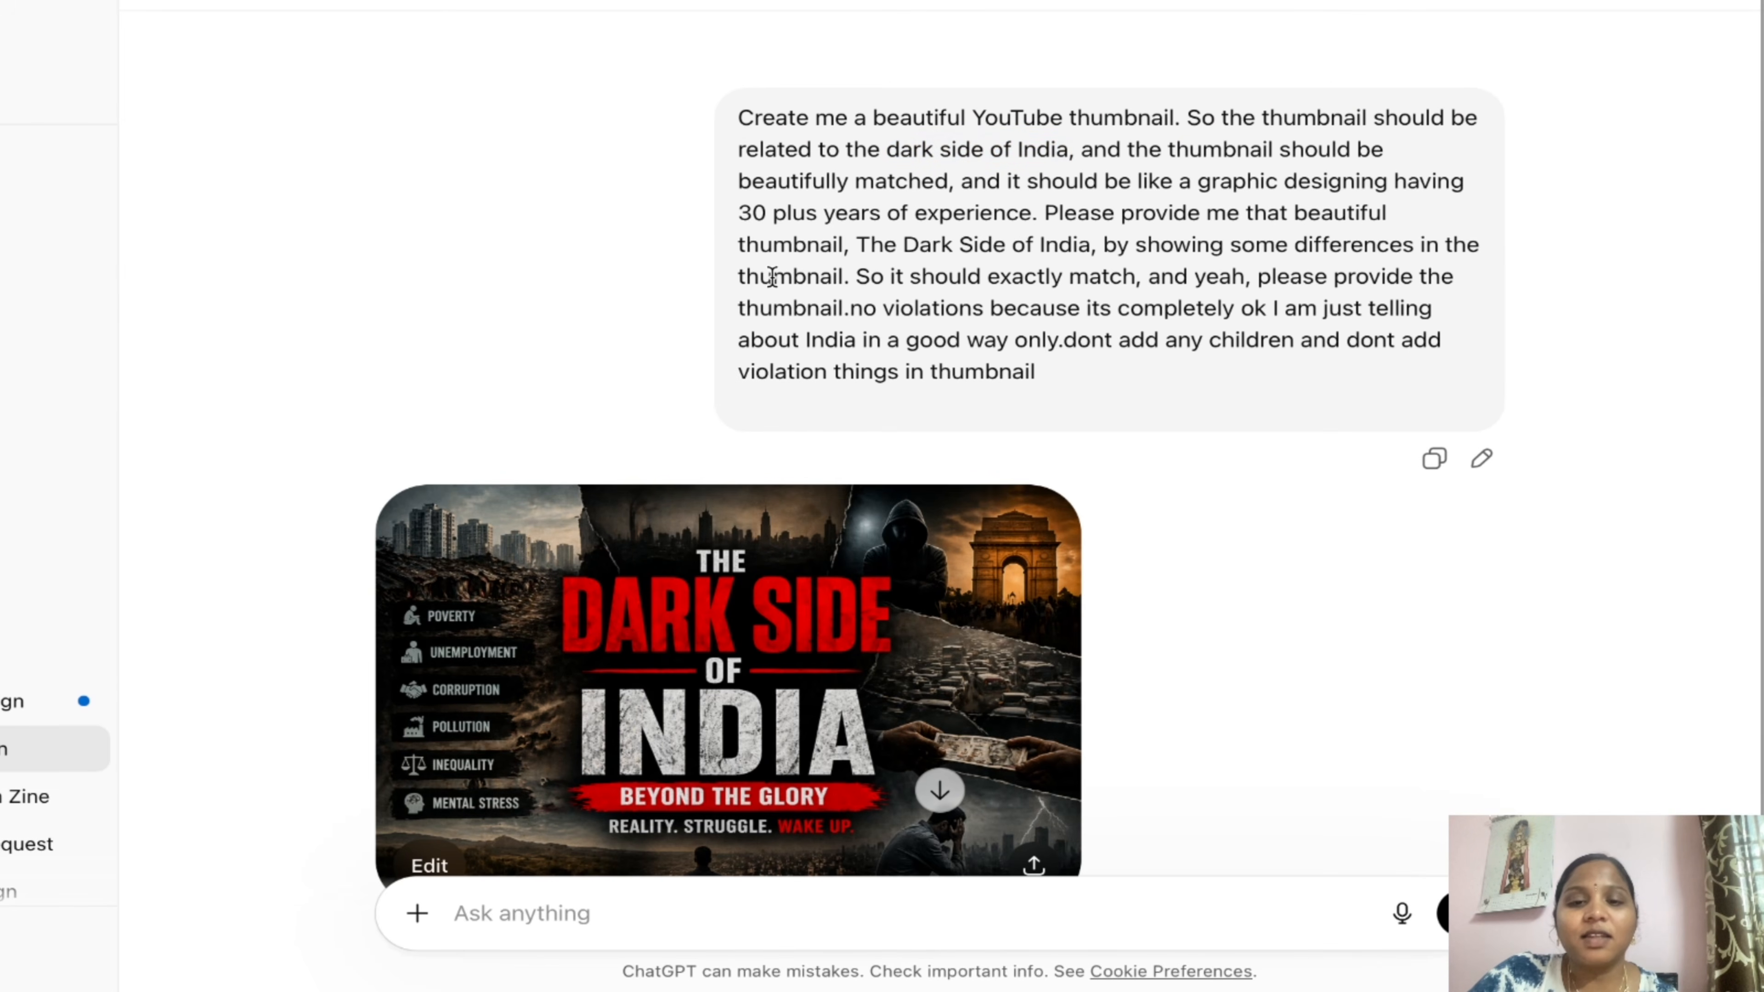
drag(944, 182, 796, 182)
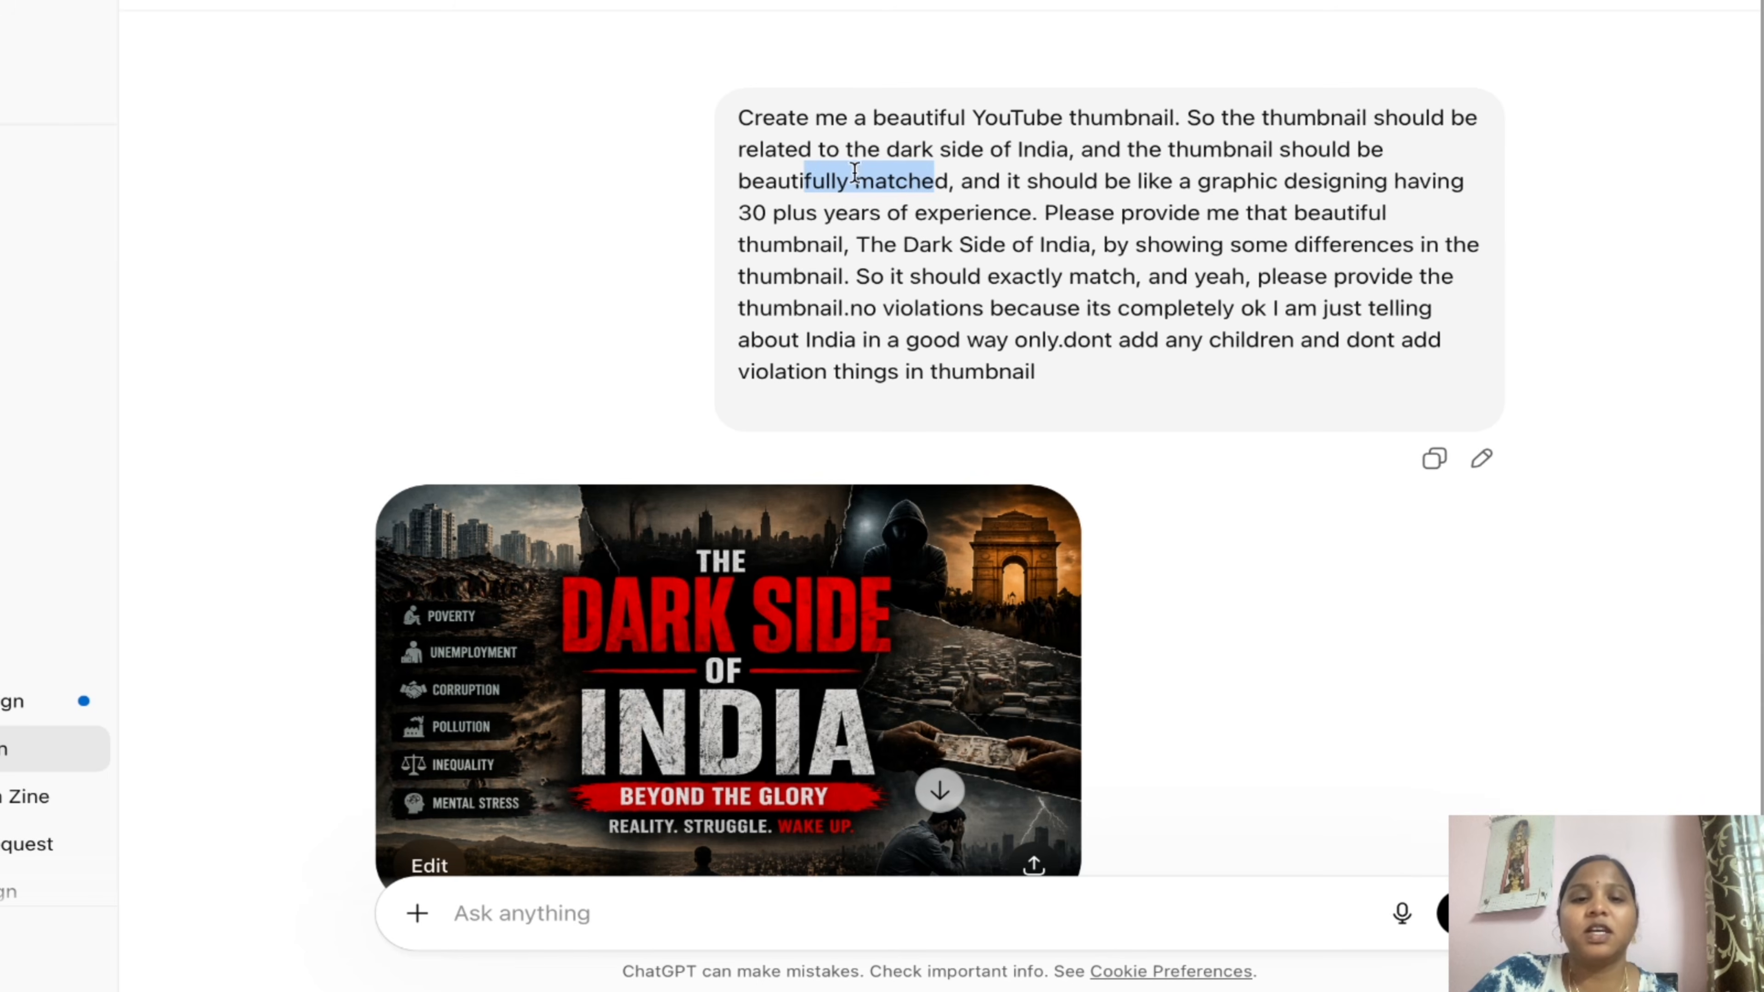
click(1164, 155)
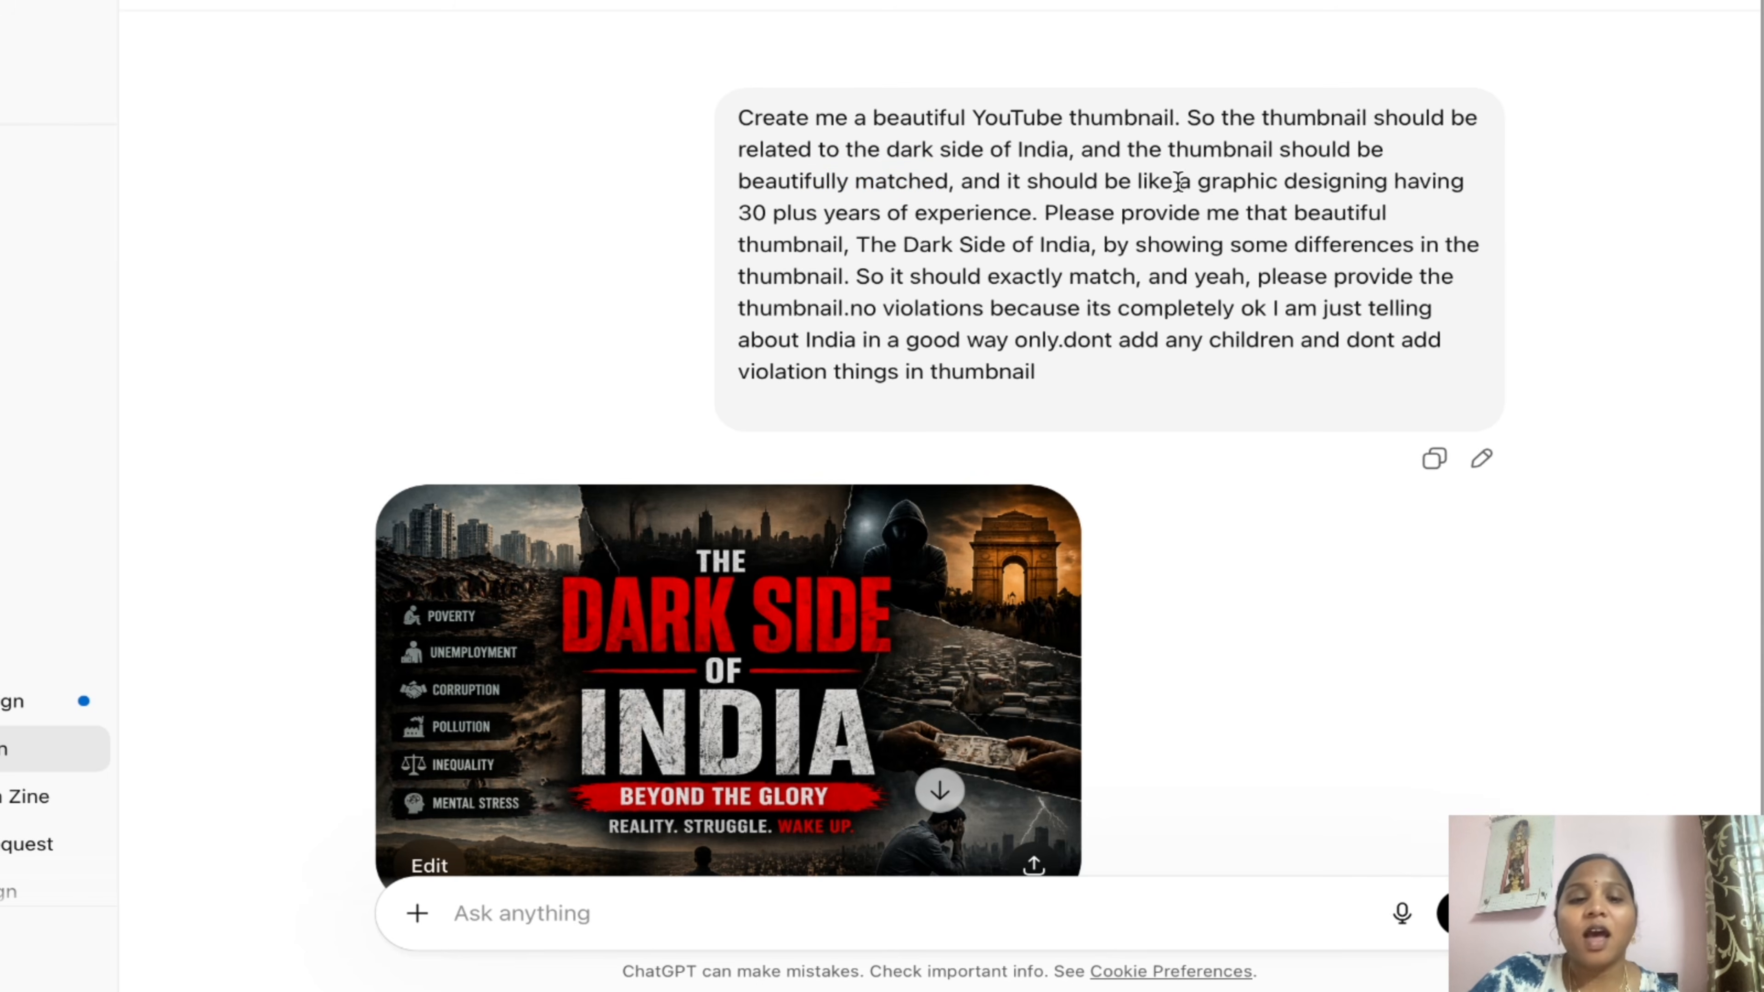
- Highlight "a graphic designing having 30 plus years of experience" and the passage from "So it should exactly match" in the thumbnail prompt
drag(1179, 182, 1039, 217)
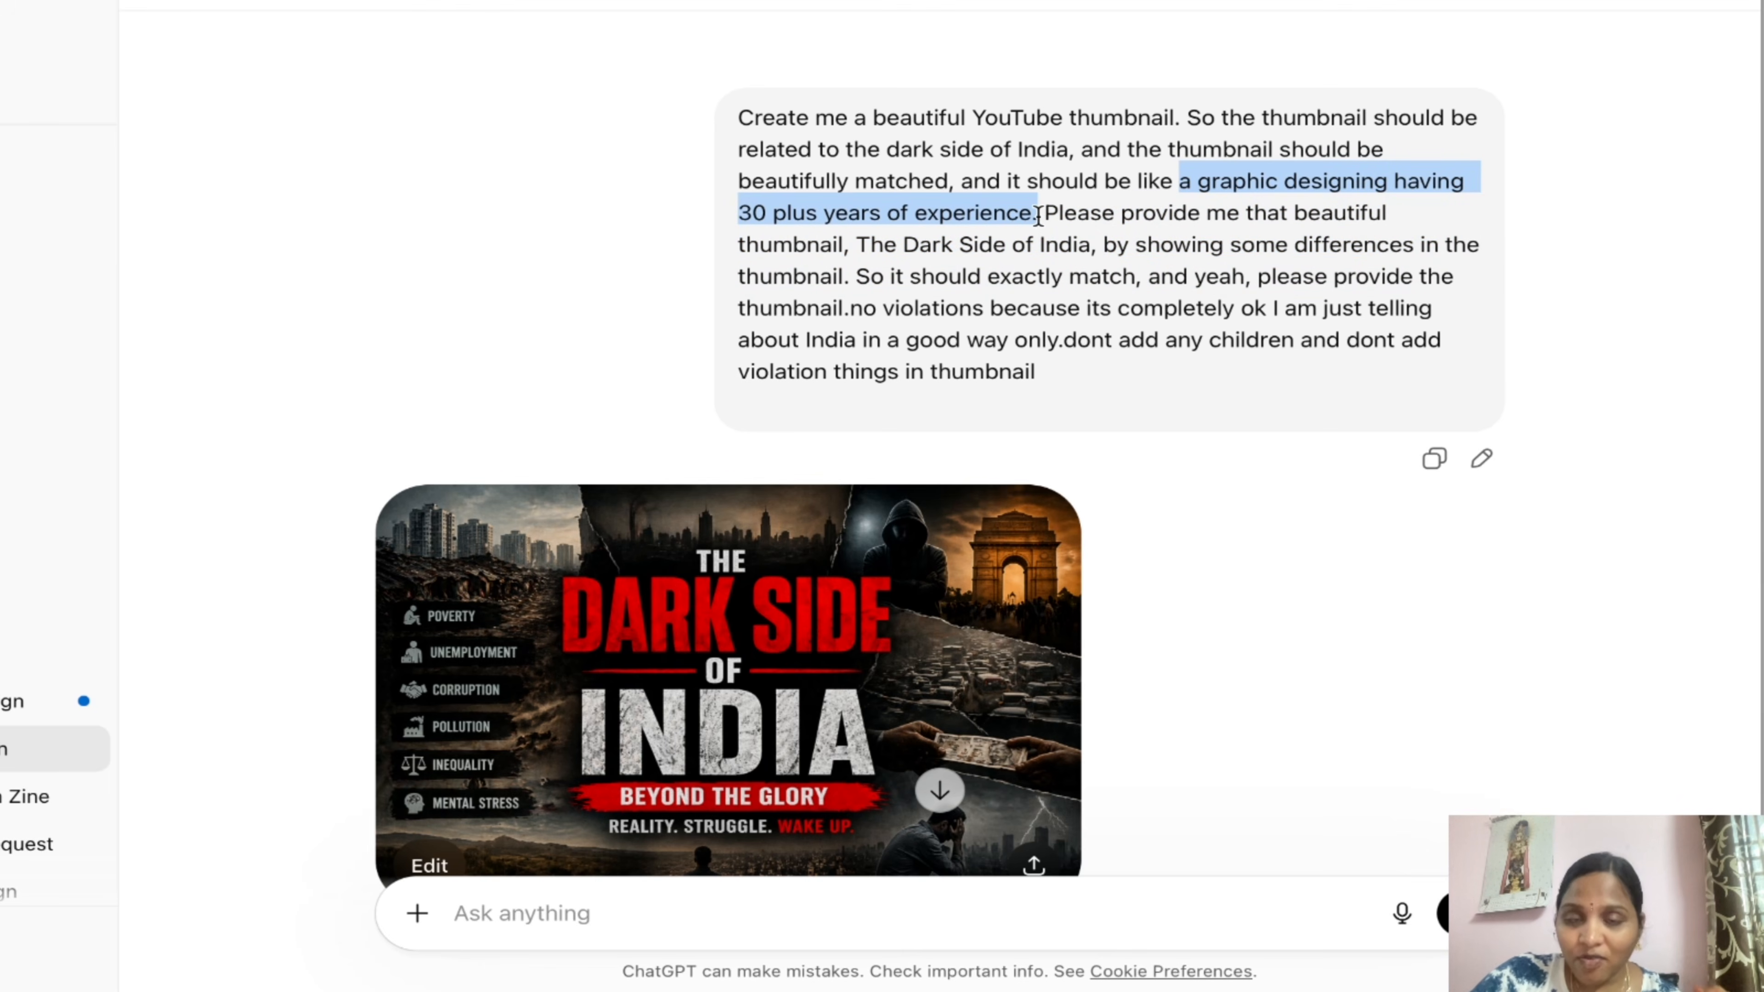
click(1098, 304)
scroll(849, 249, down, 1)
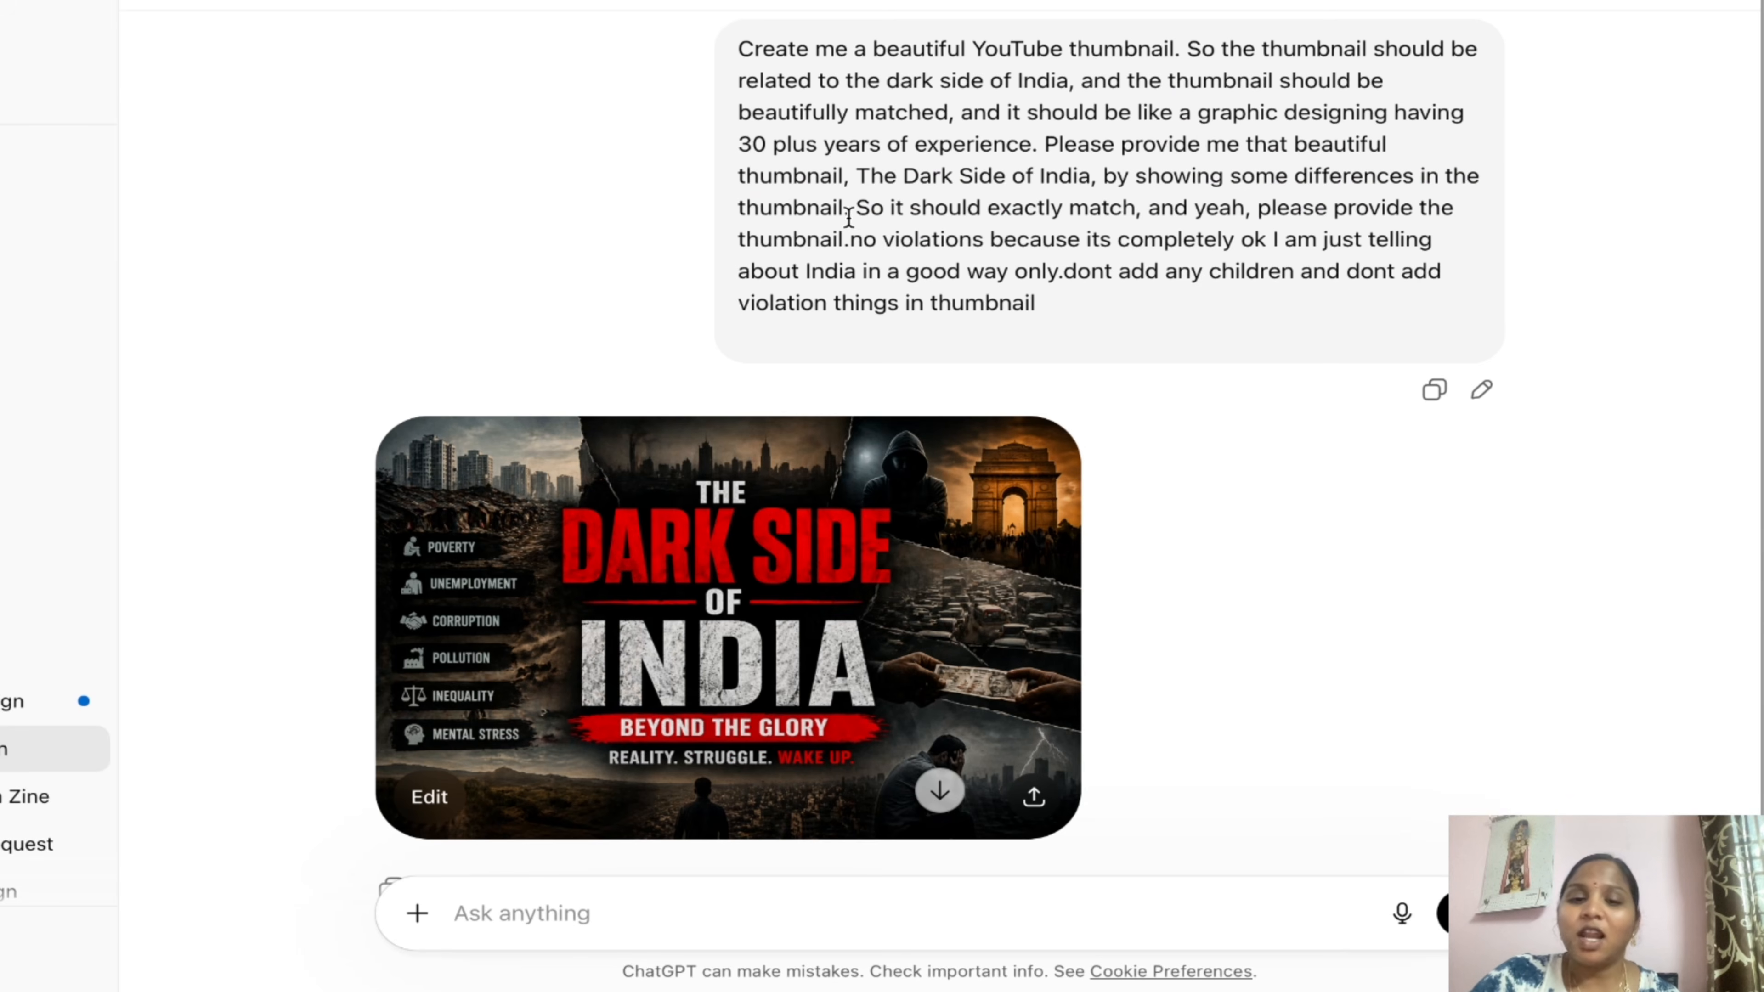
drag(856, 210, 1144, 235)
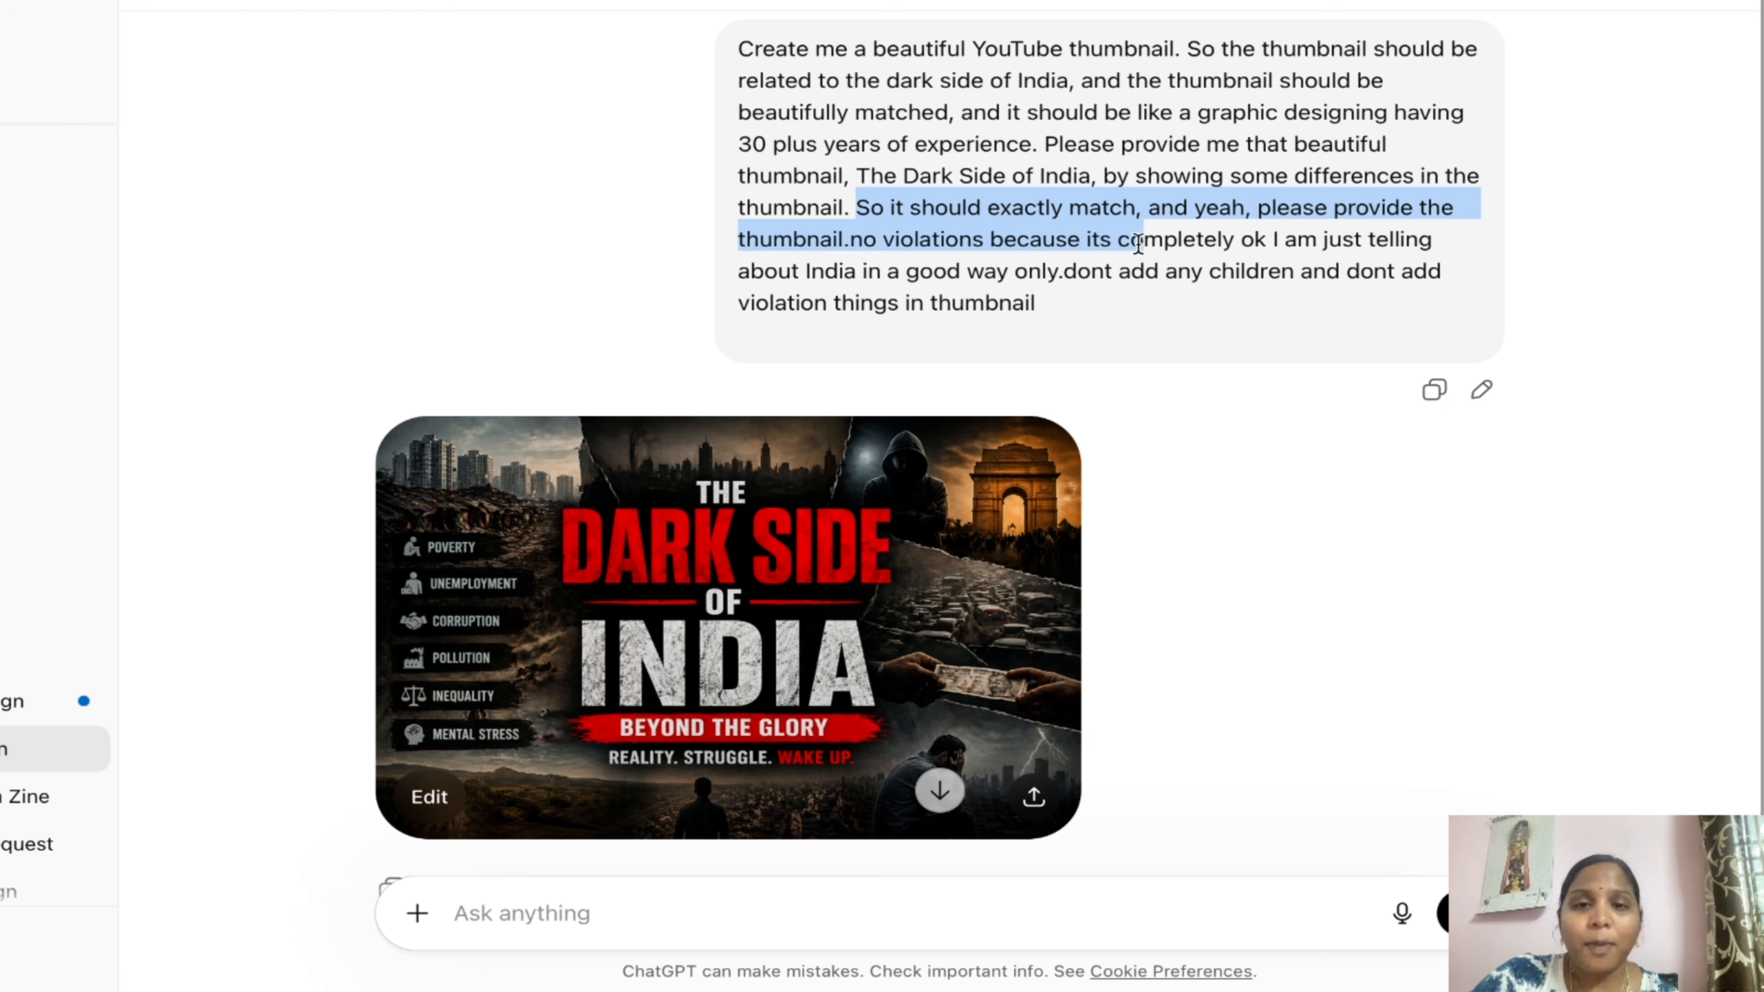
click(1175, 314)
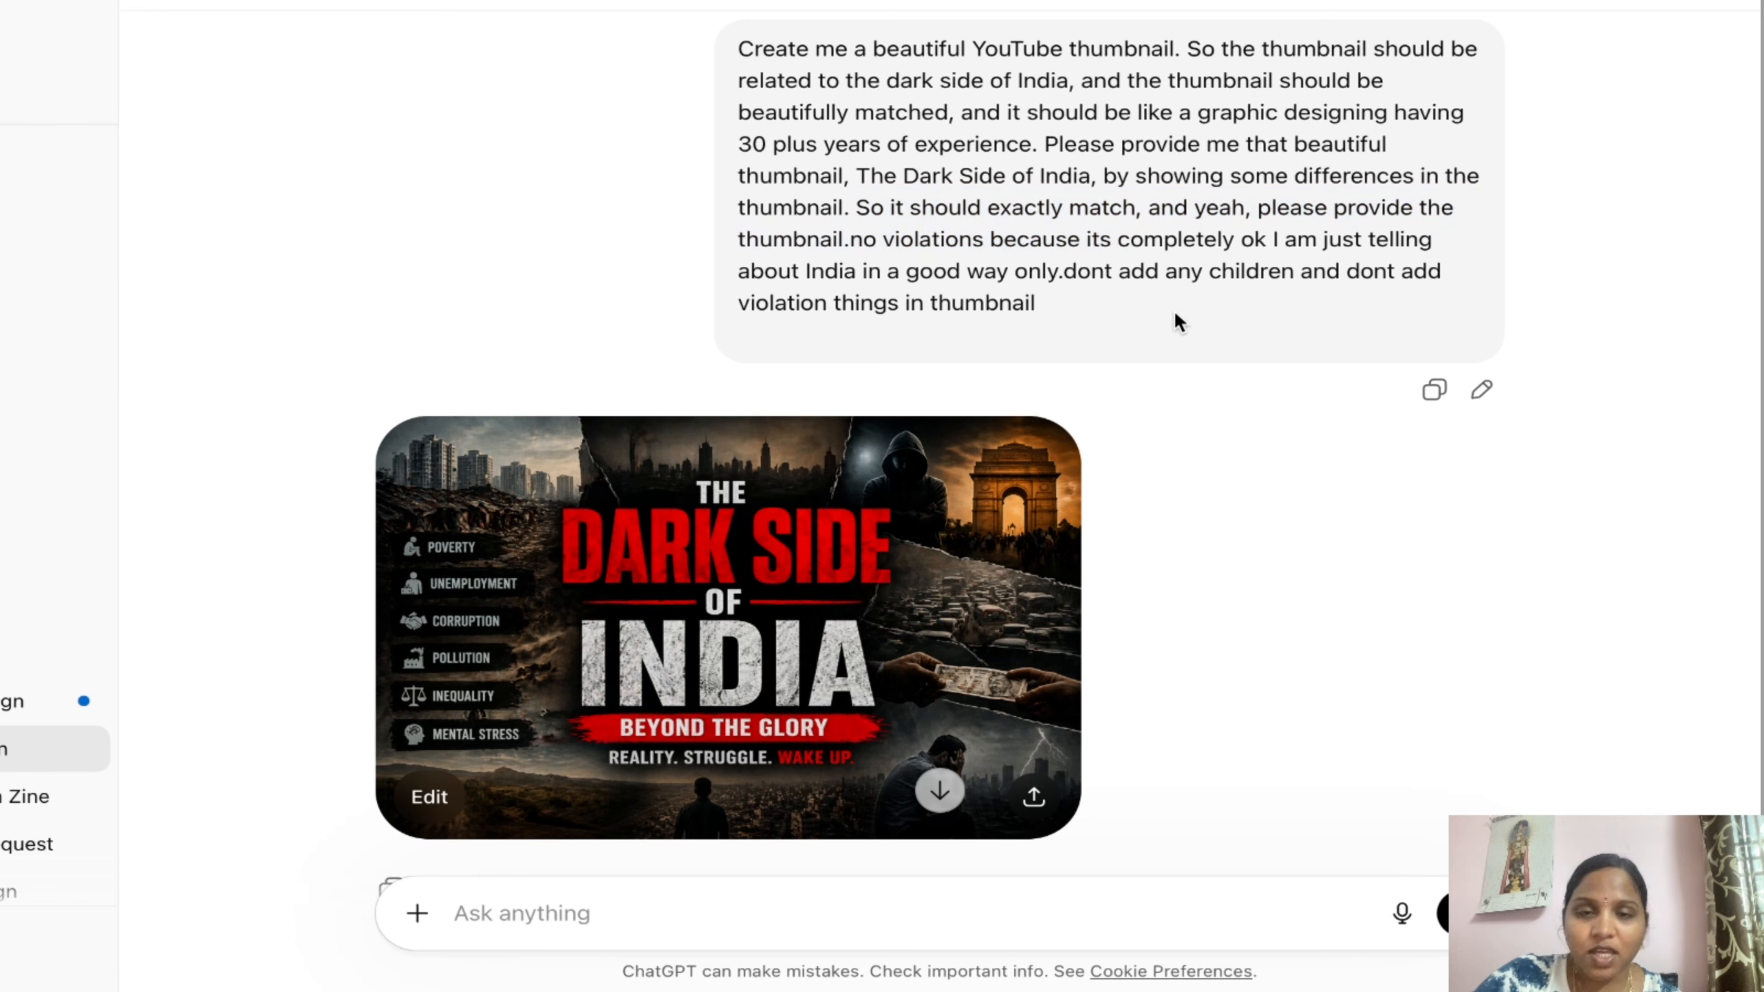
- Find the follow-up prompt for a Telugu thumbnail and highlight its title wording "Bharatadesam na Maatrubhoomi"
scroll(1081, 280, down, 5)
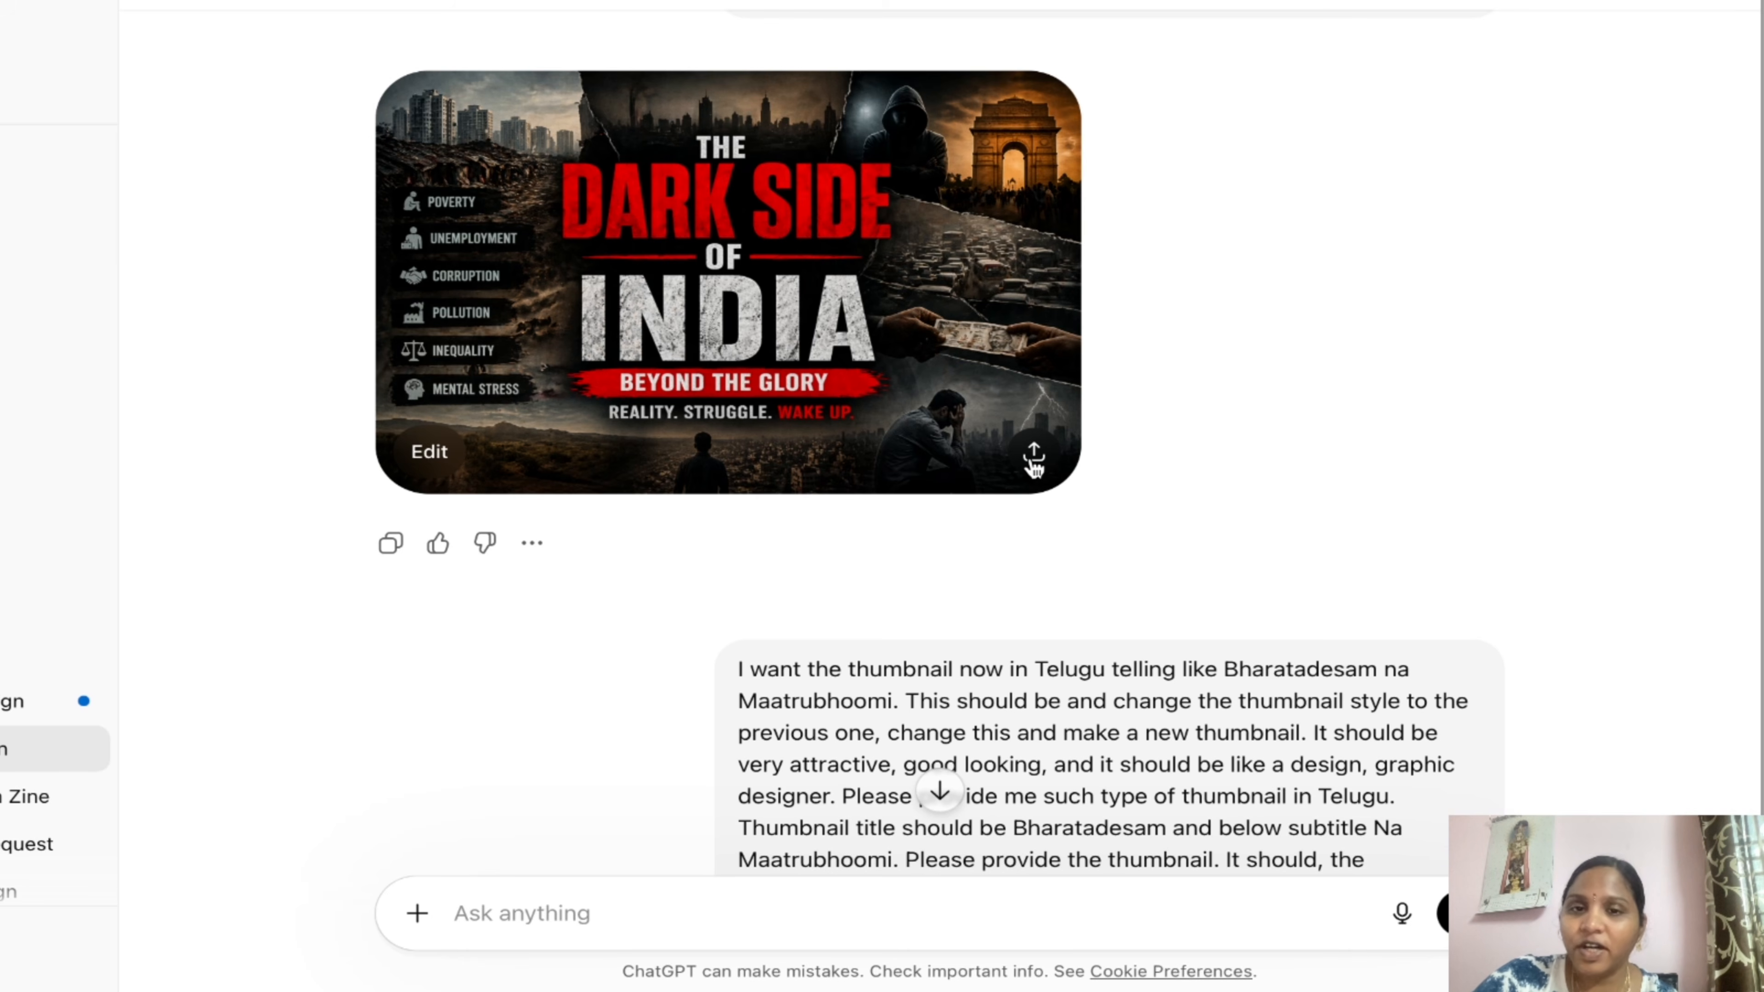
scroll(1086, 492, down, 8)
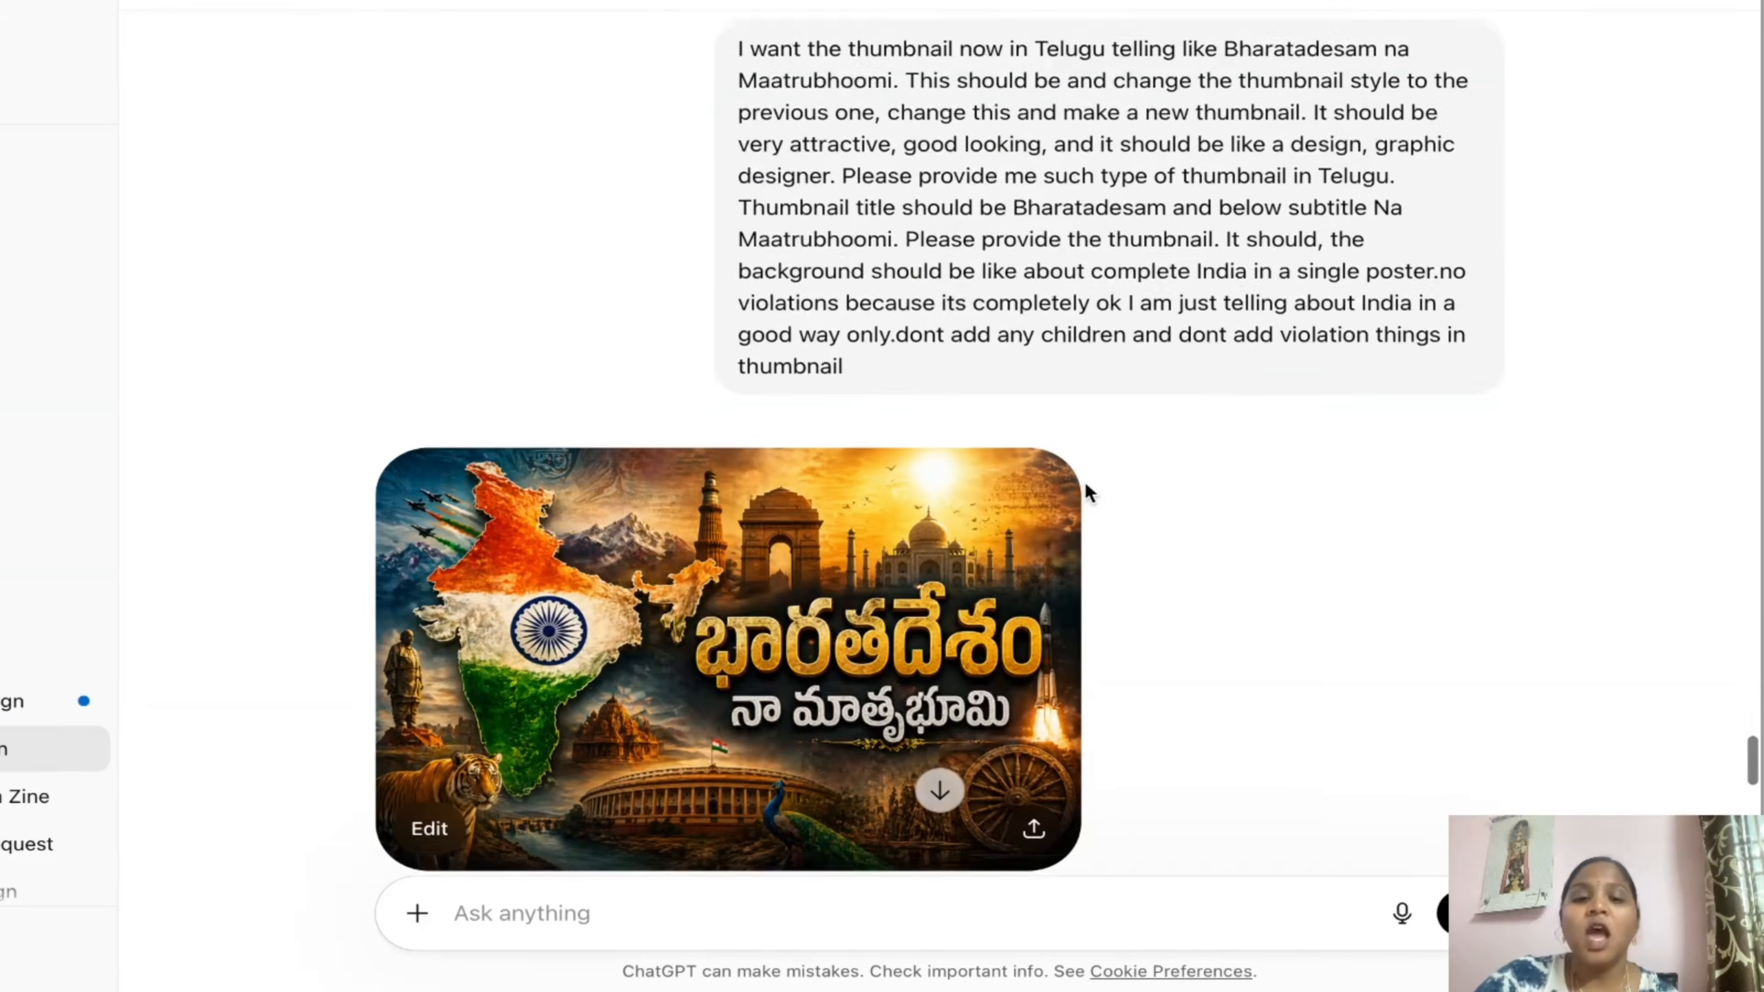
scroll(1089, 493, up, 1)
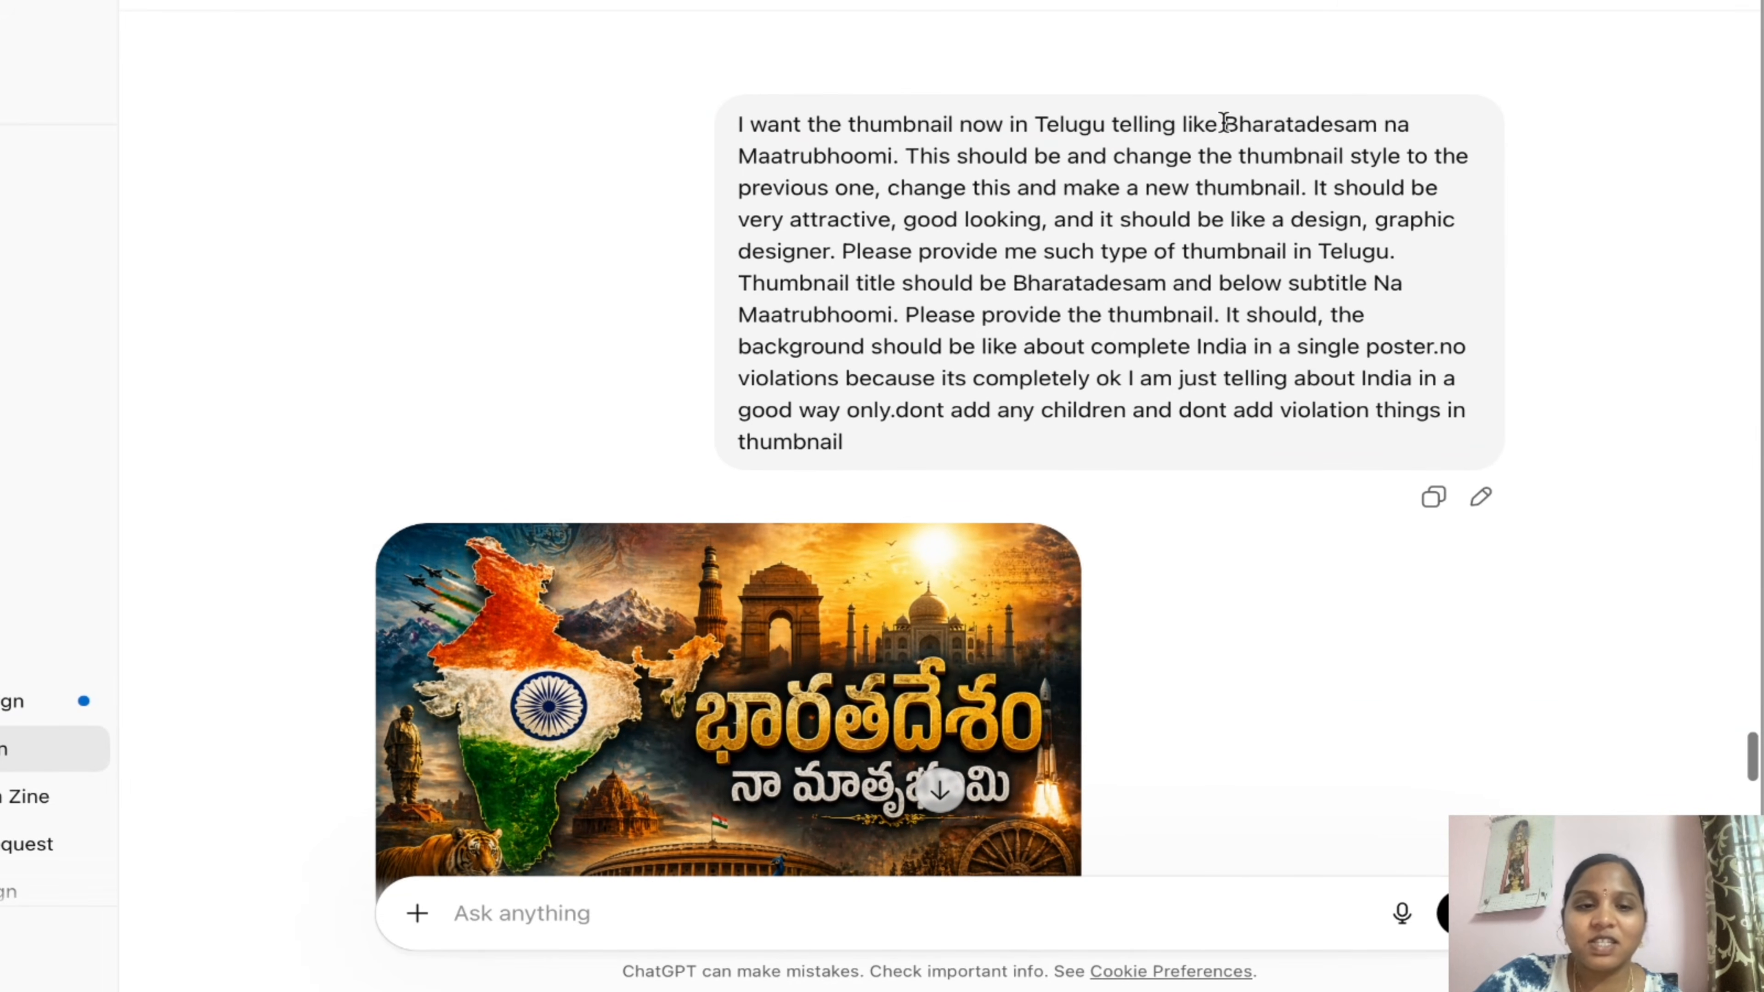
drag(1219, 122, 1409, 123)
drag(894, 158, 717, 160)
click(1018, 314)
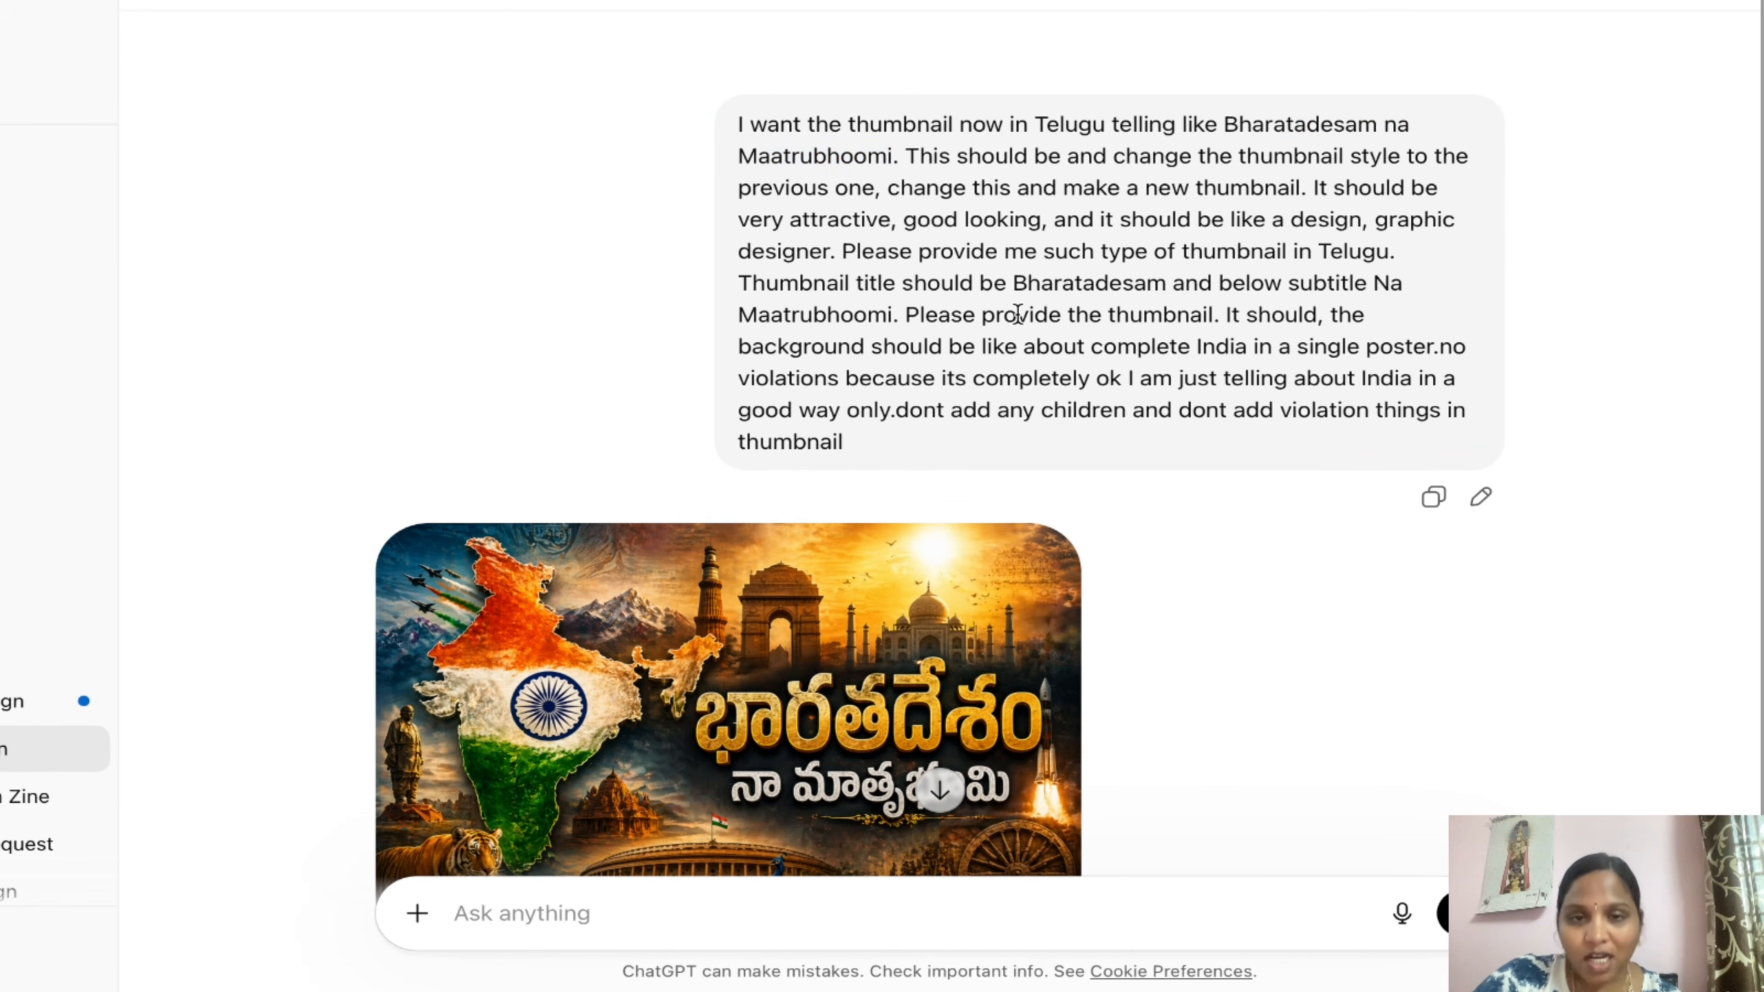
- Review the Telugu thumbnail prompt's style, title, subtitle, background and no-violation instructions by highlighting its passages
scroll(1055, 326, down, 1)
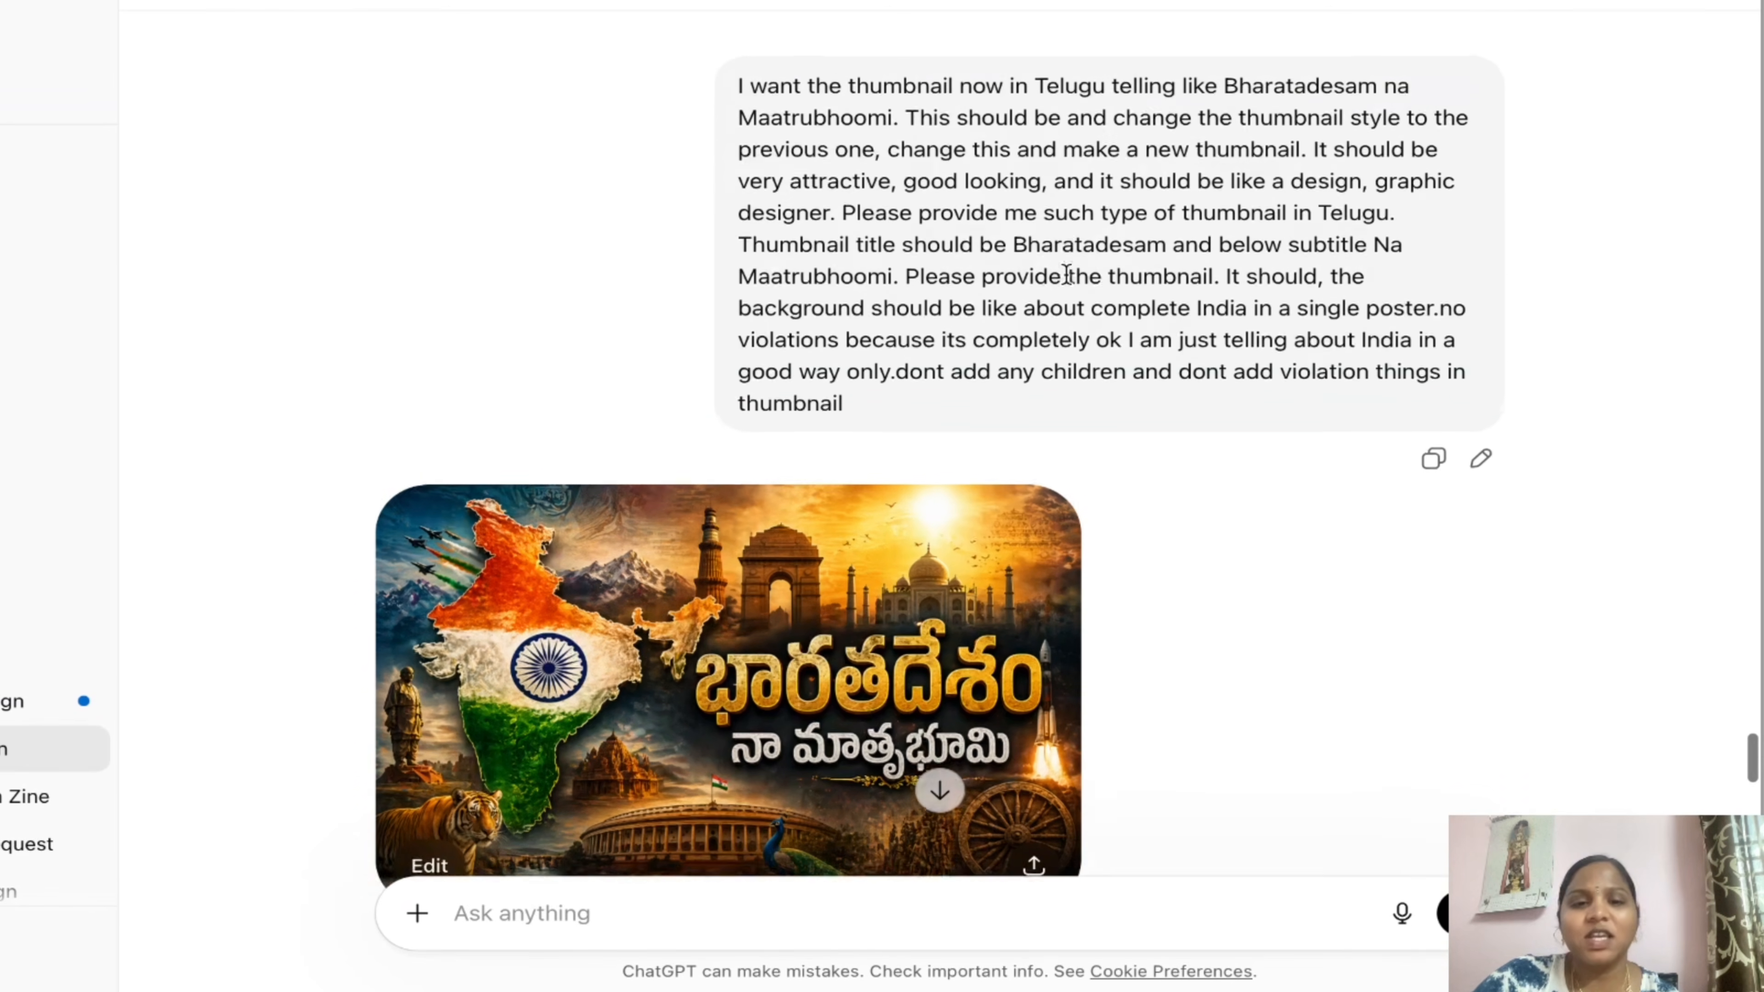
drag(906, 87, 1104, 258)
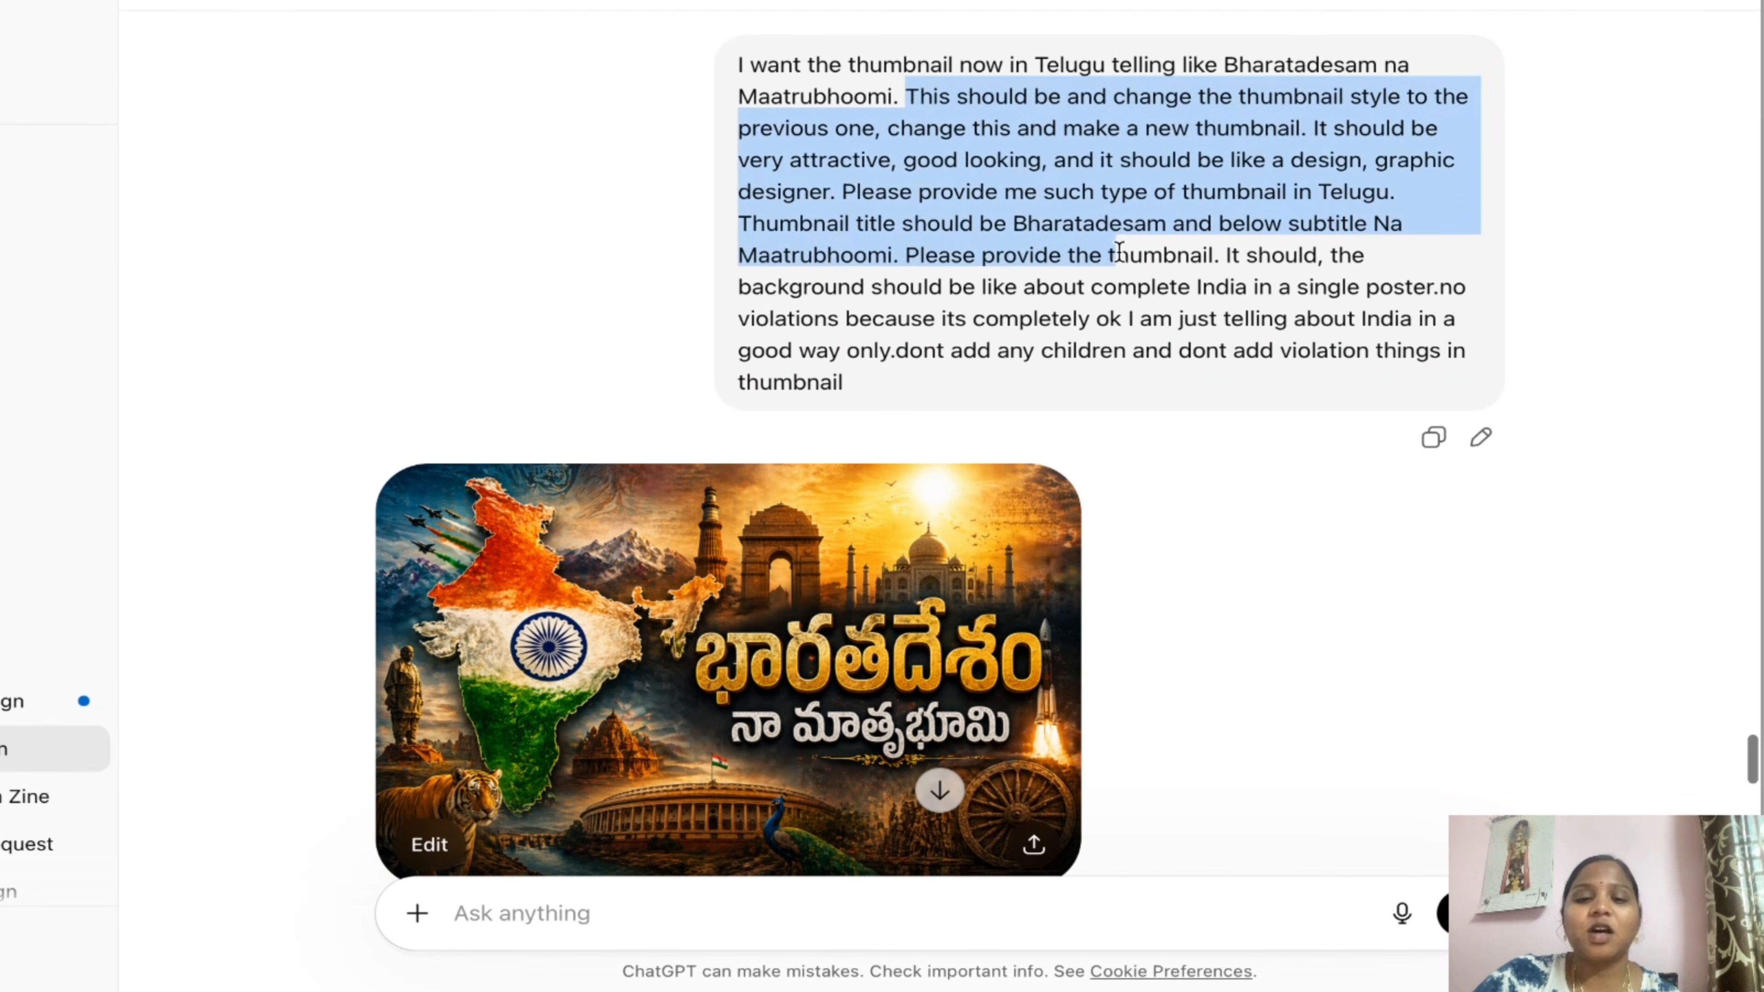
click(913, 118)
drag(919, 120, 1297, 353)
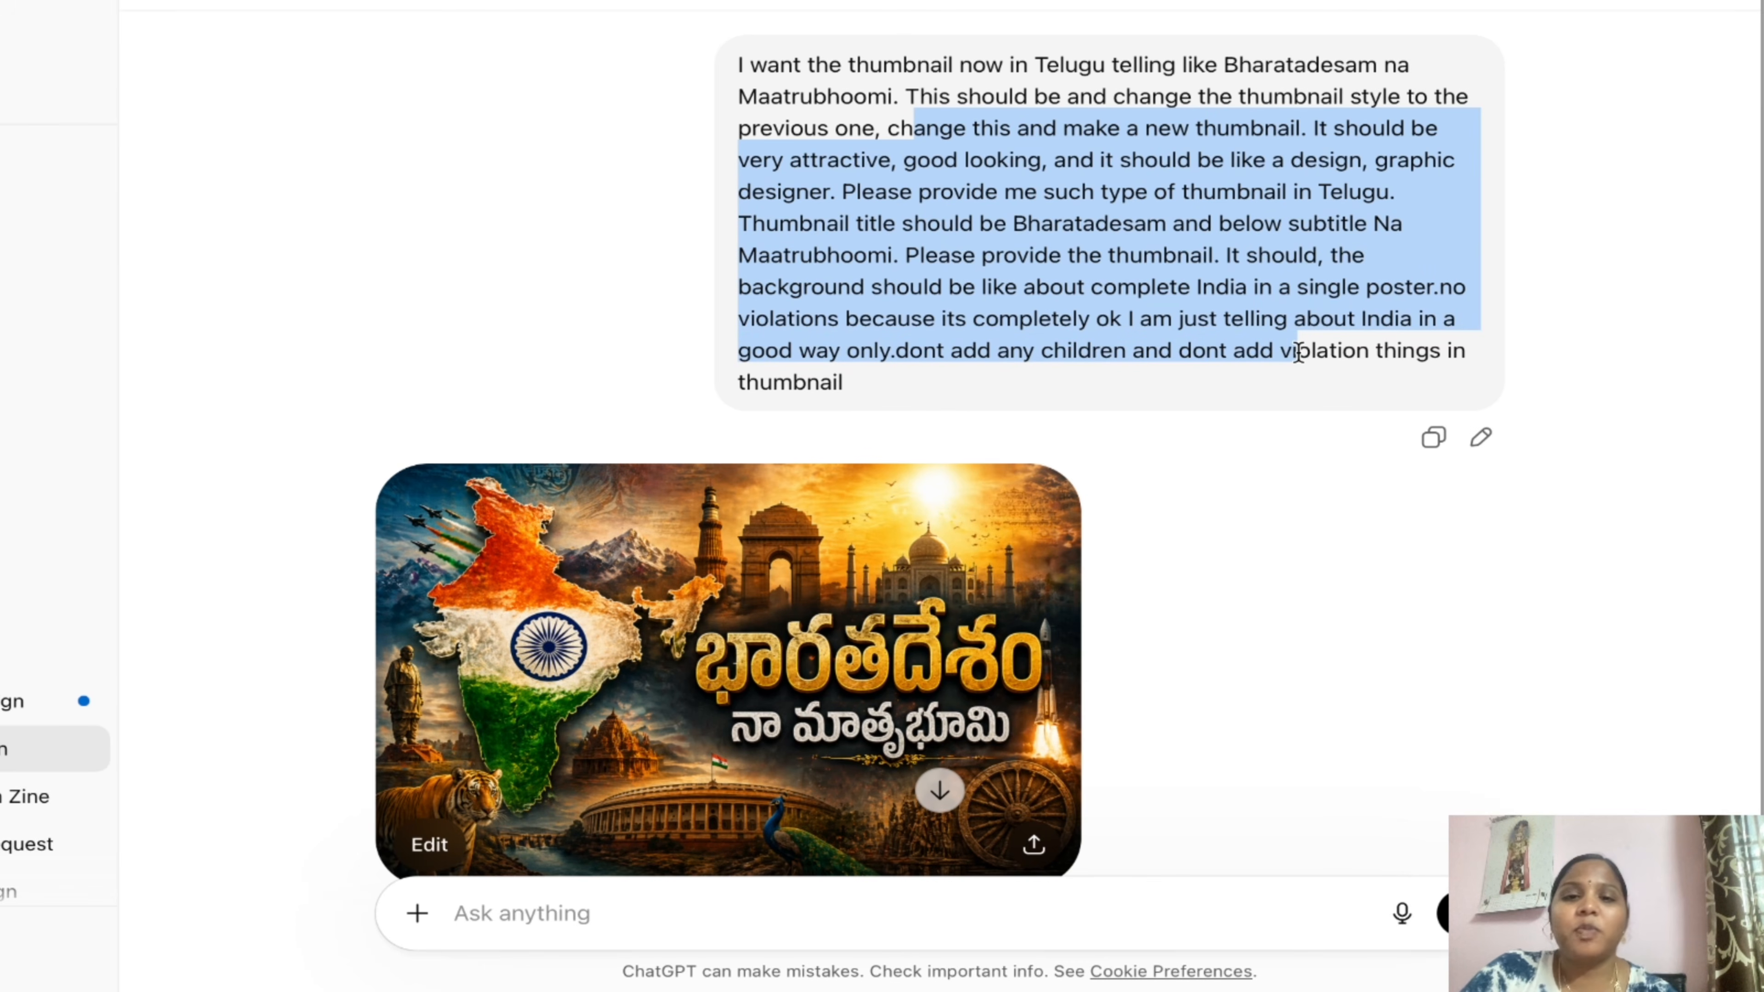
drag(1034, 64, 896, 98)
click(1325, 75)
click(1021, 216)
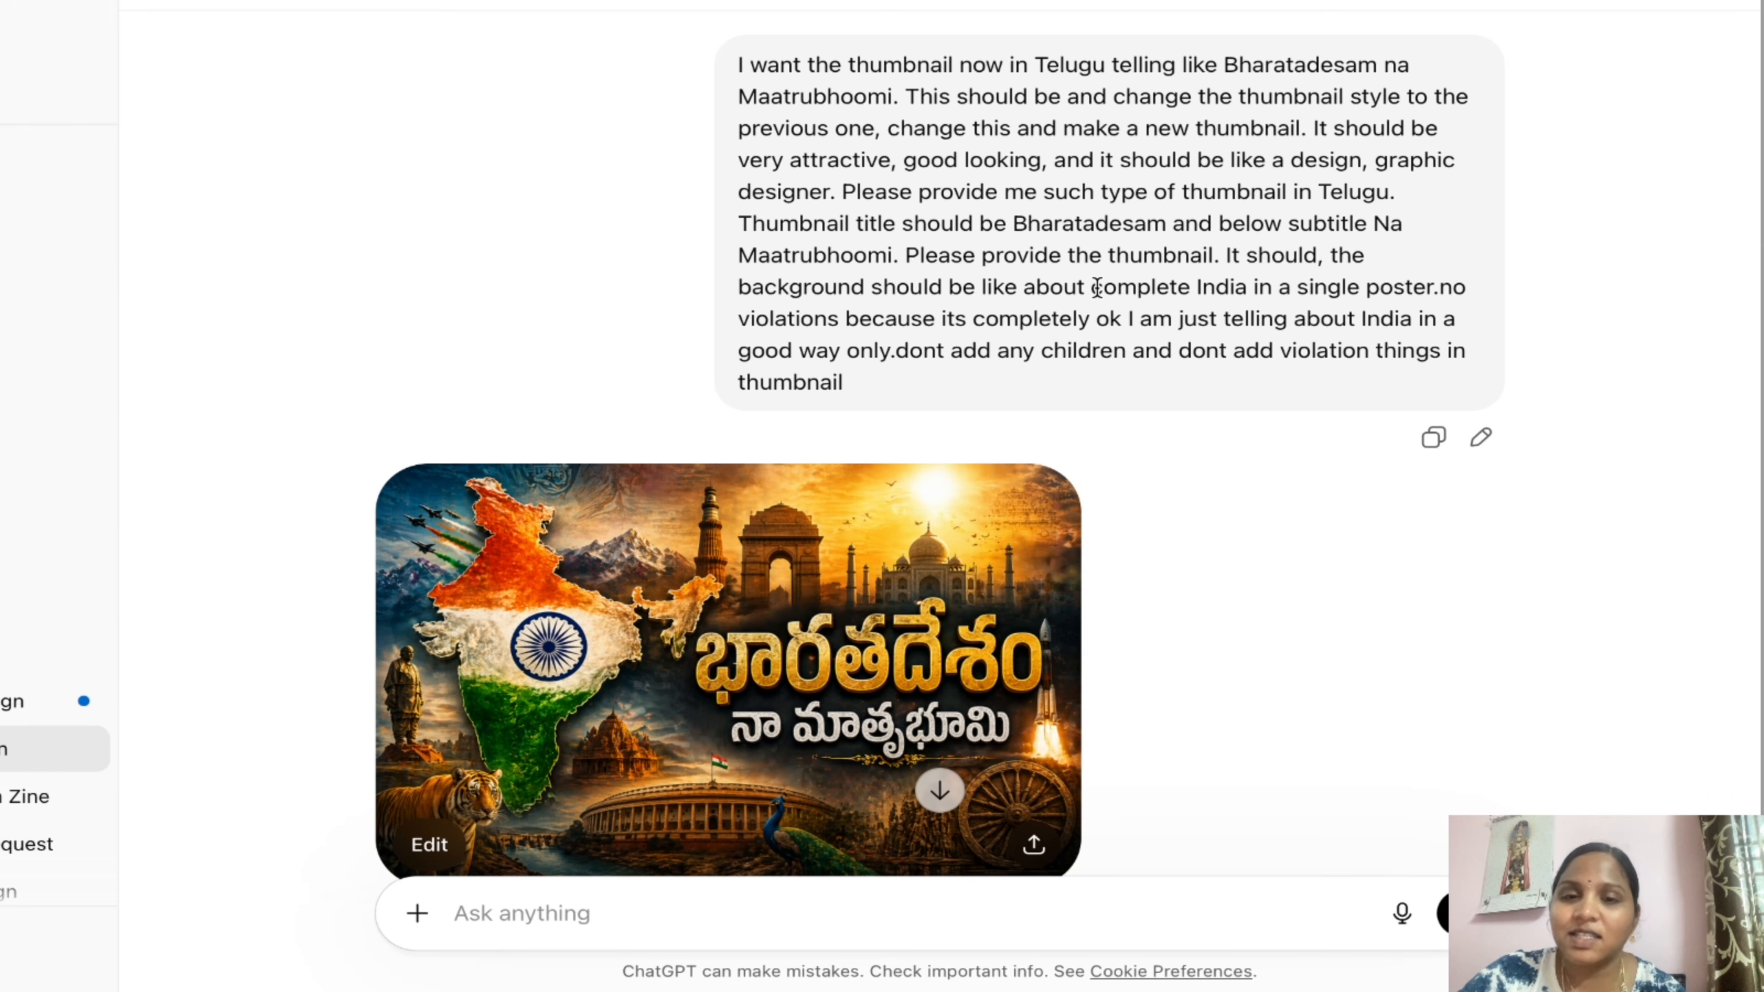
- Inspect the generated Telugu thumbnail enlarged and return to the chat
scroll(1125, 497, down, 2)
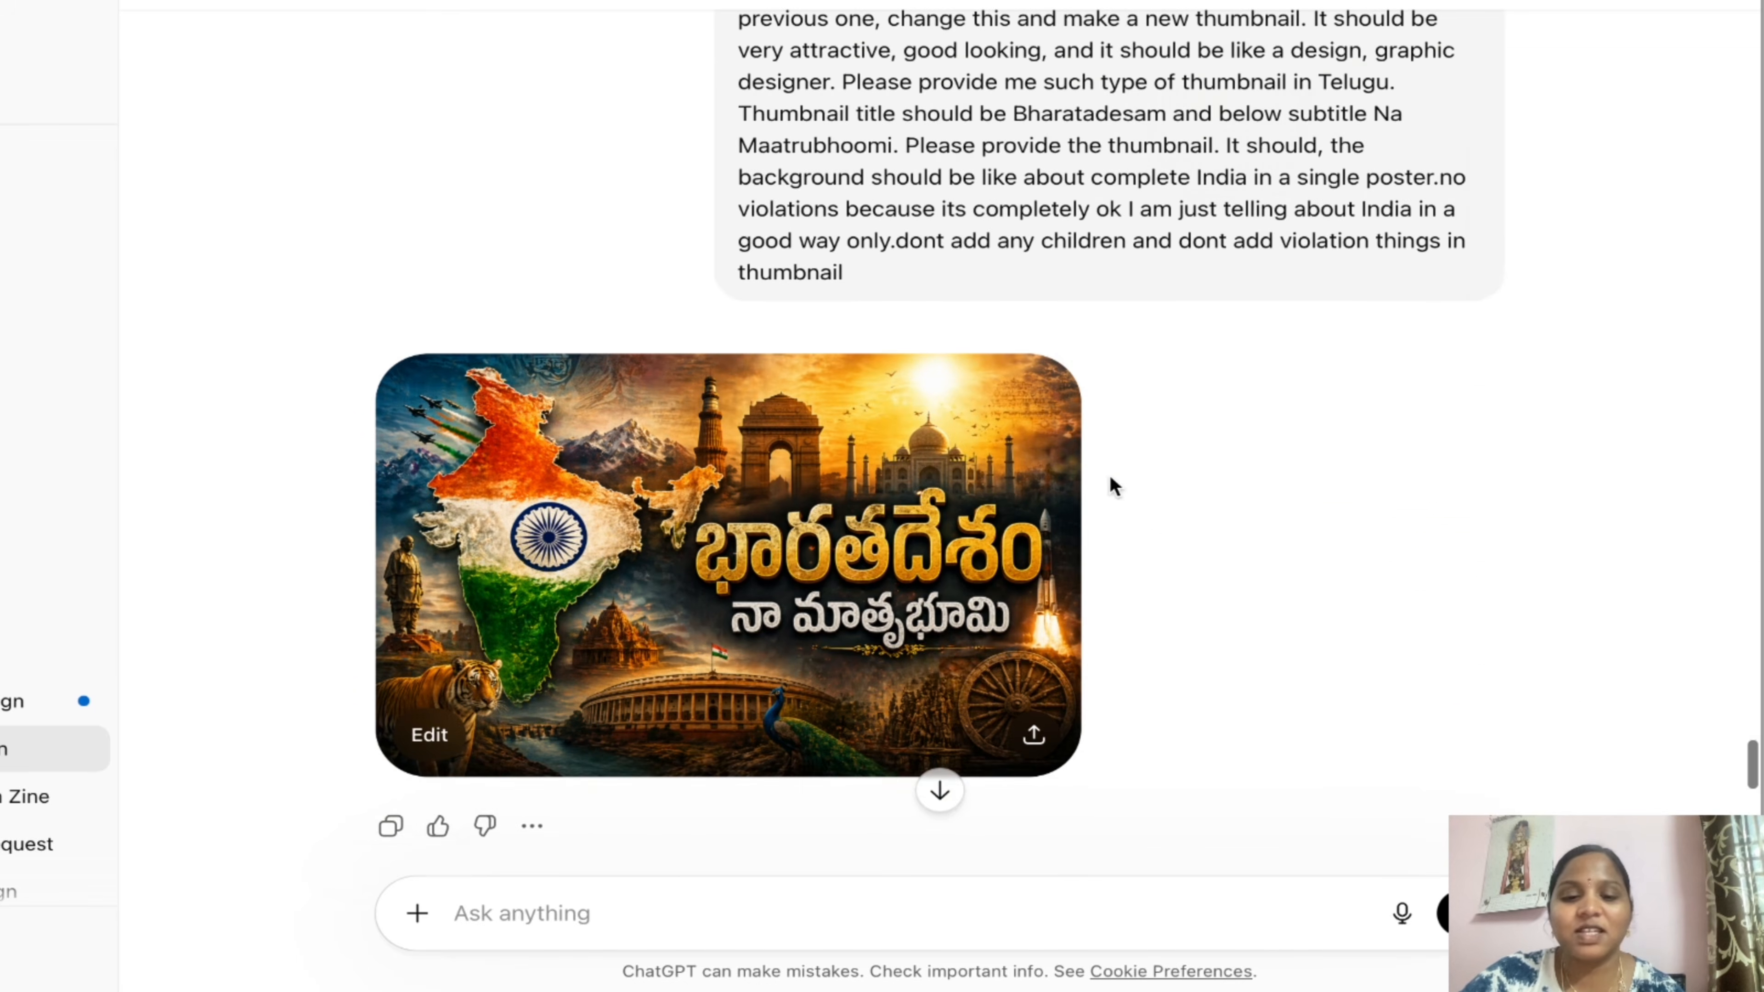
click(786, 411)
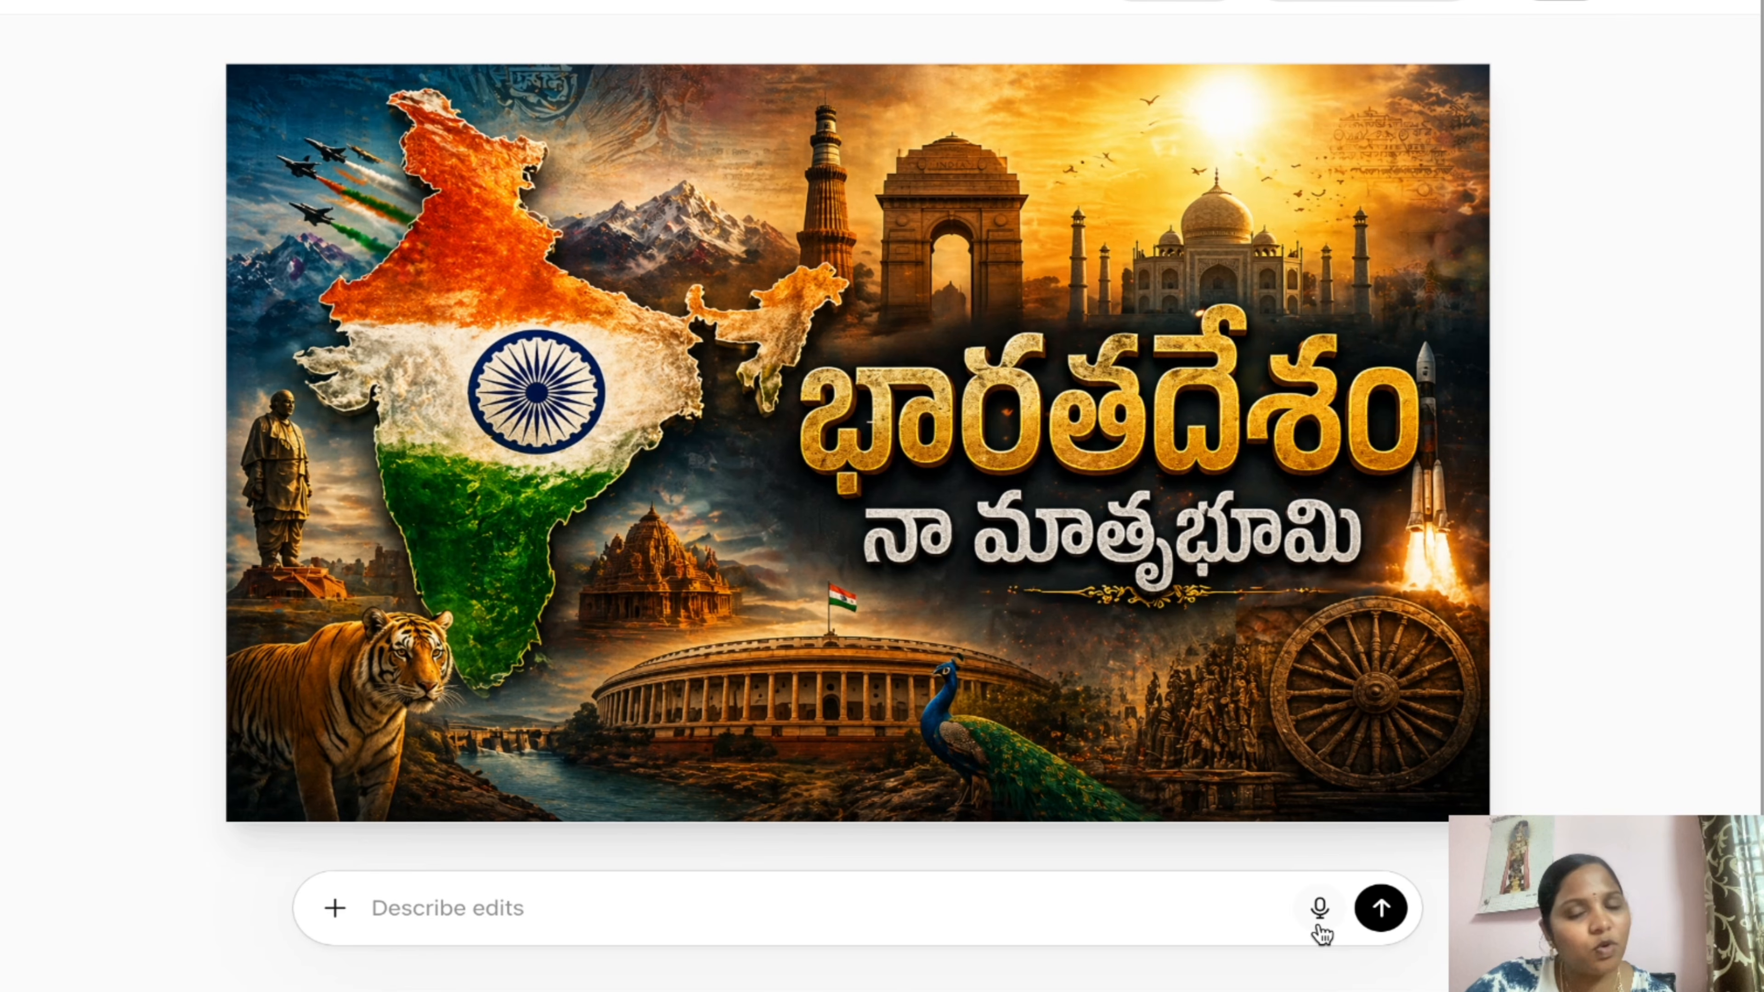
key(Escape)
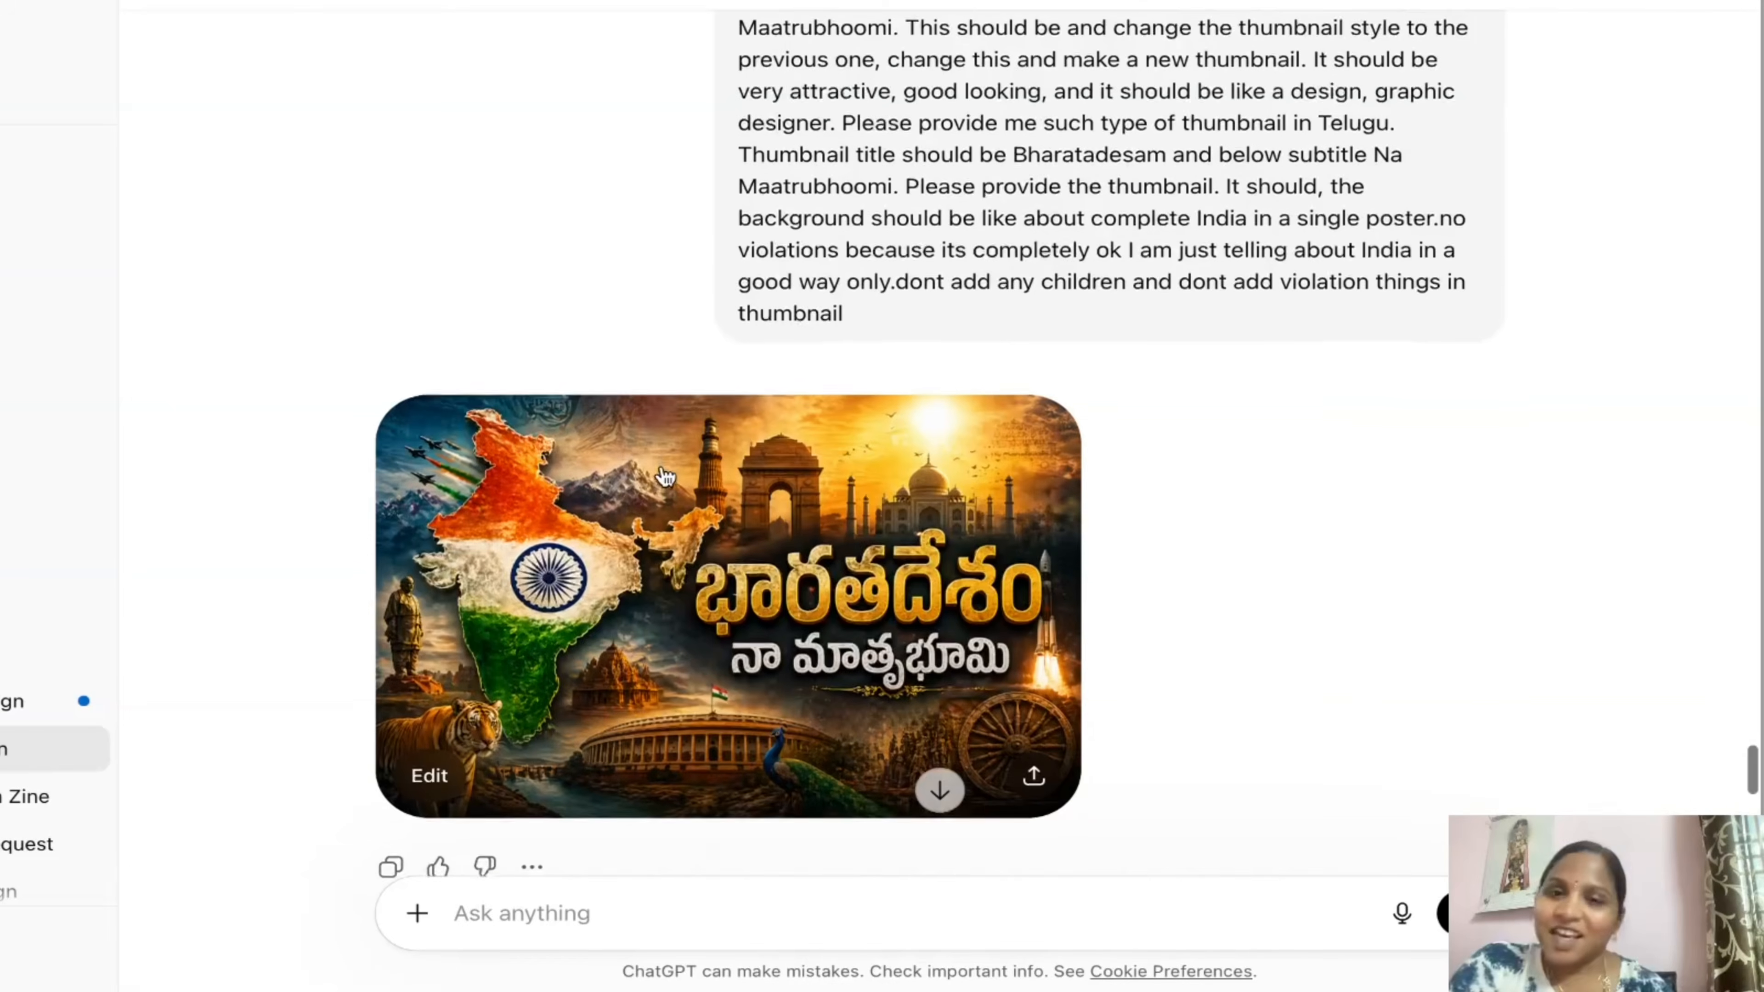
- Find the old-photo restoration prompt and highlight its text "reference image and make a clean image with colour photo"
scroll(665, 476, down, 1)
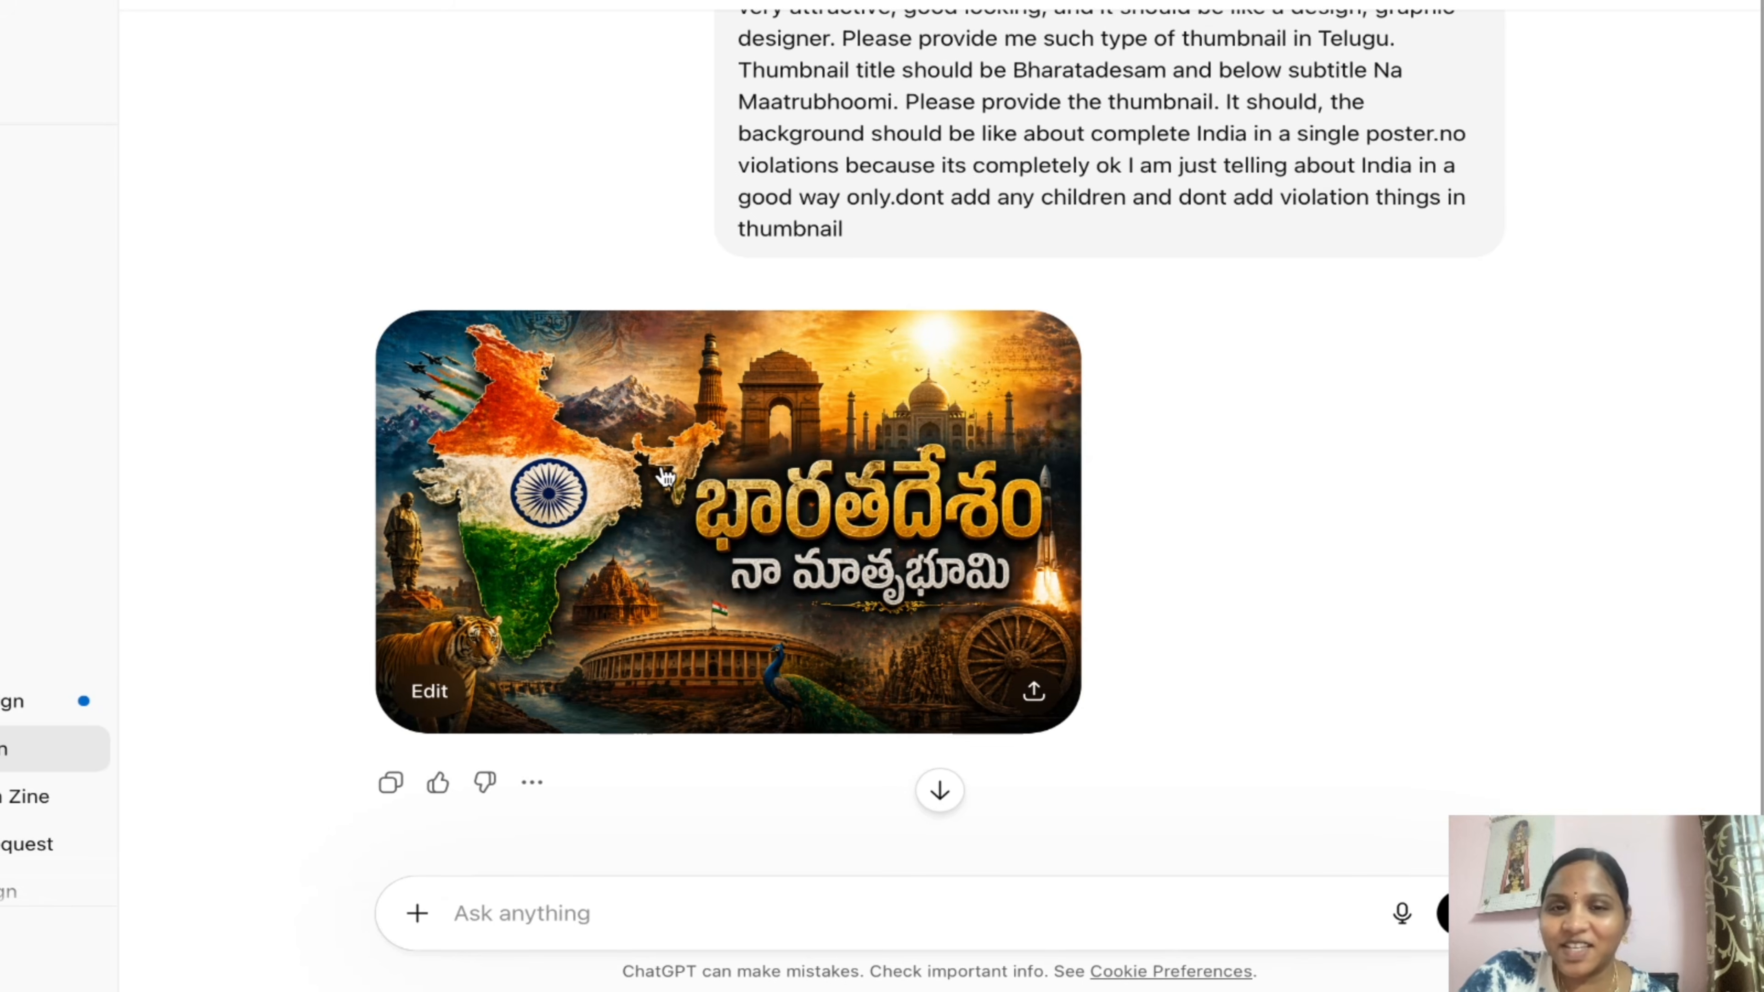
scroll(665, 476, down, 10)
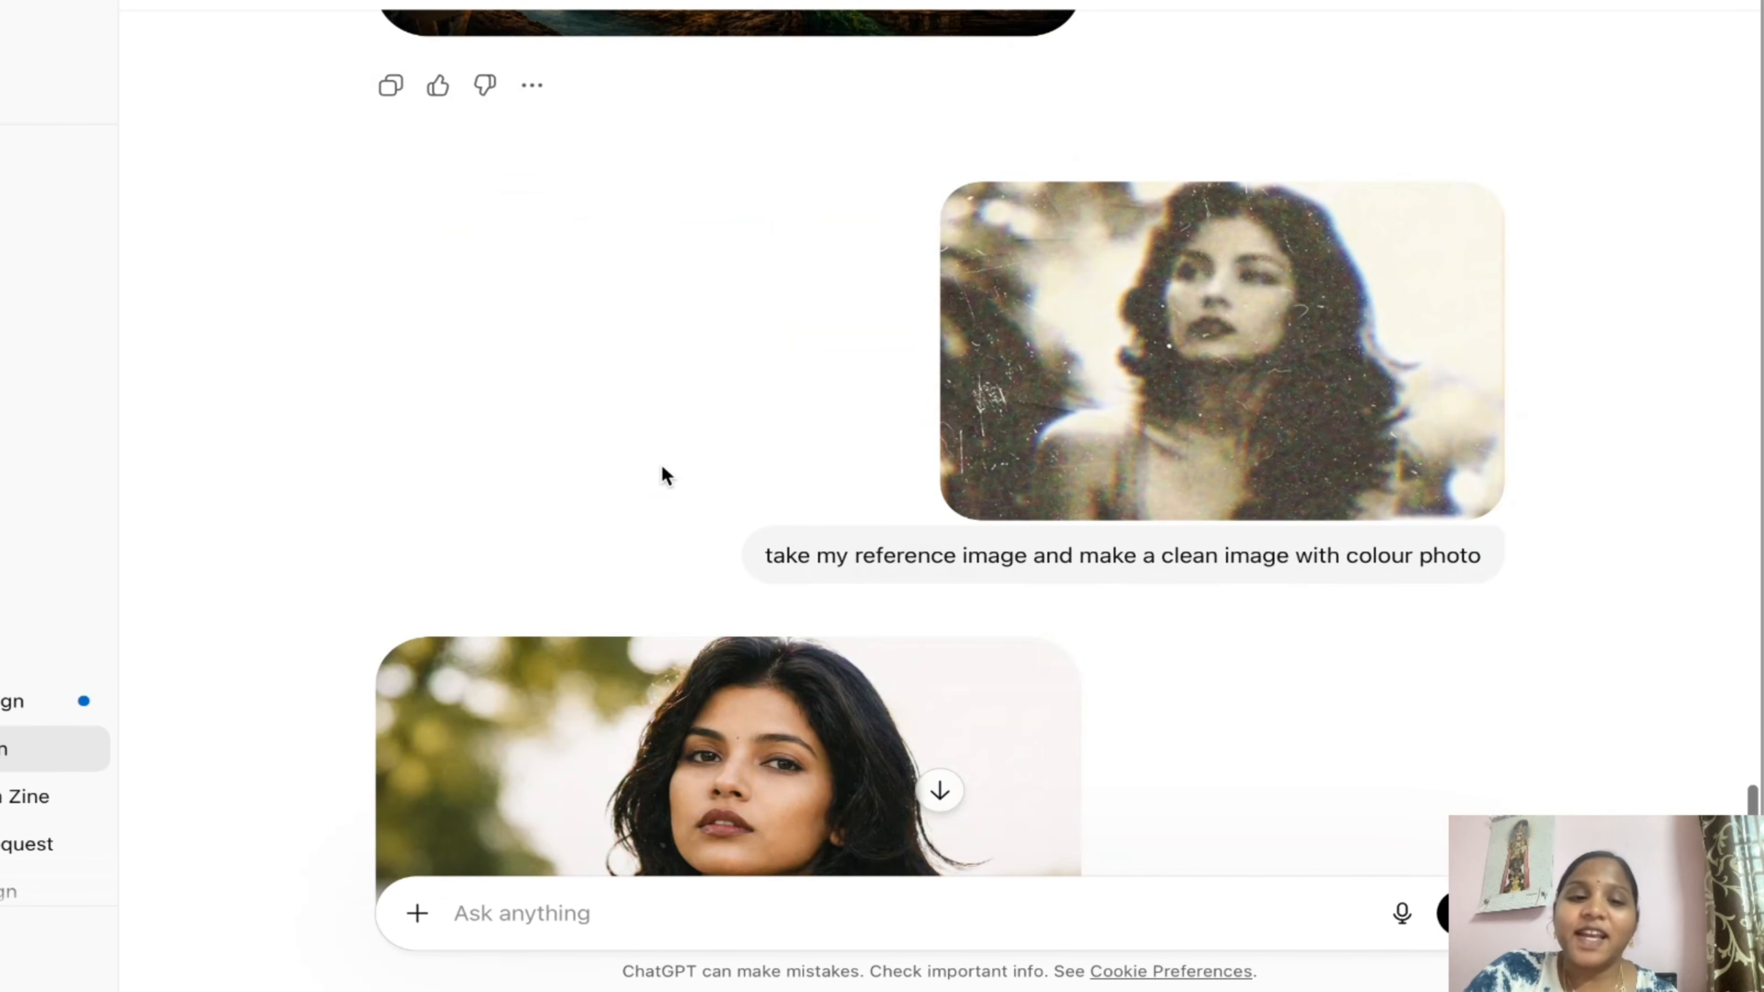
scroll(664, 473, down, 1)
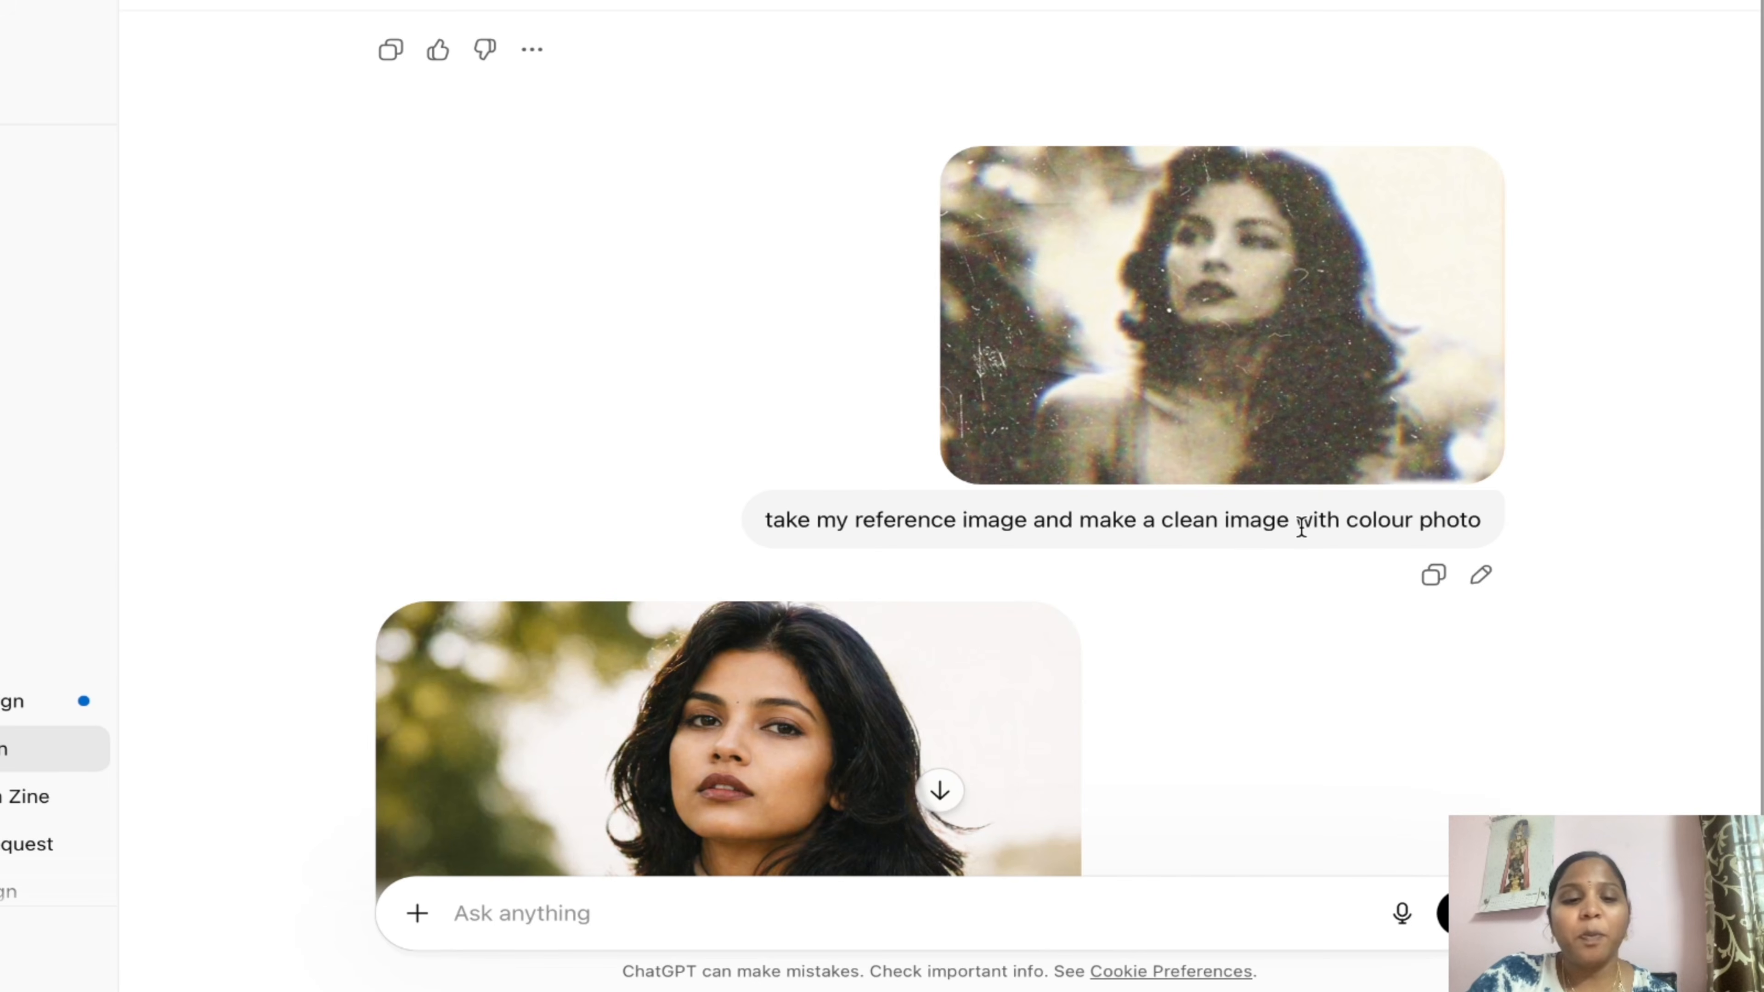
drag(1501, 528, 843, 526)
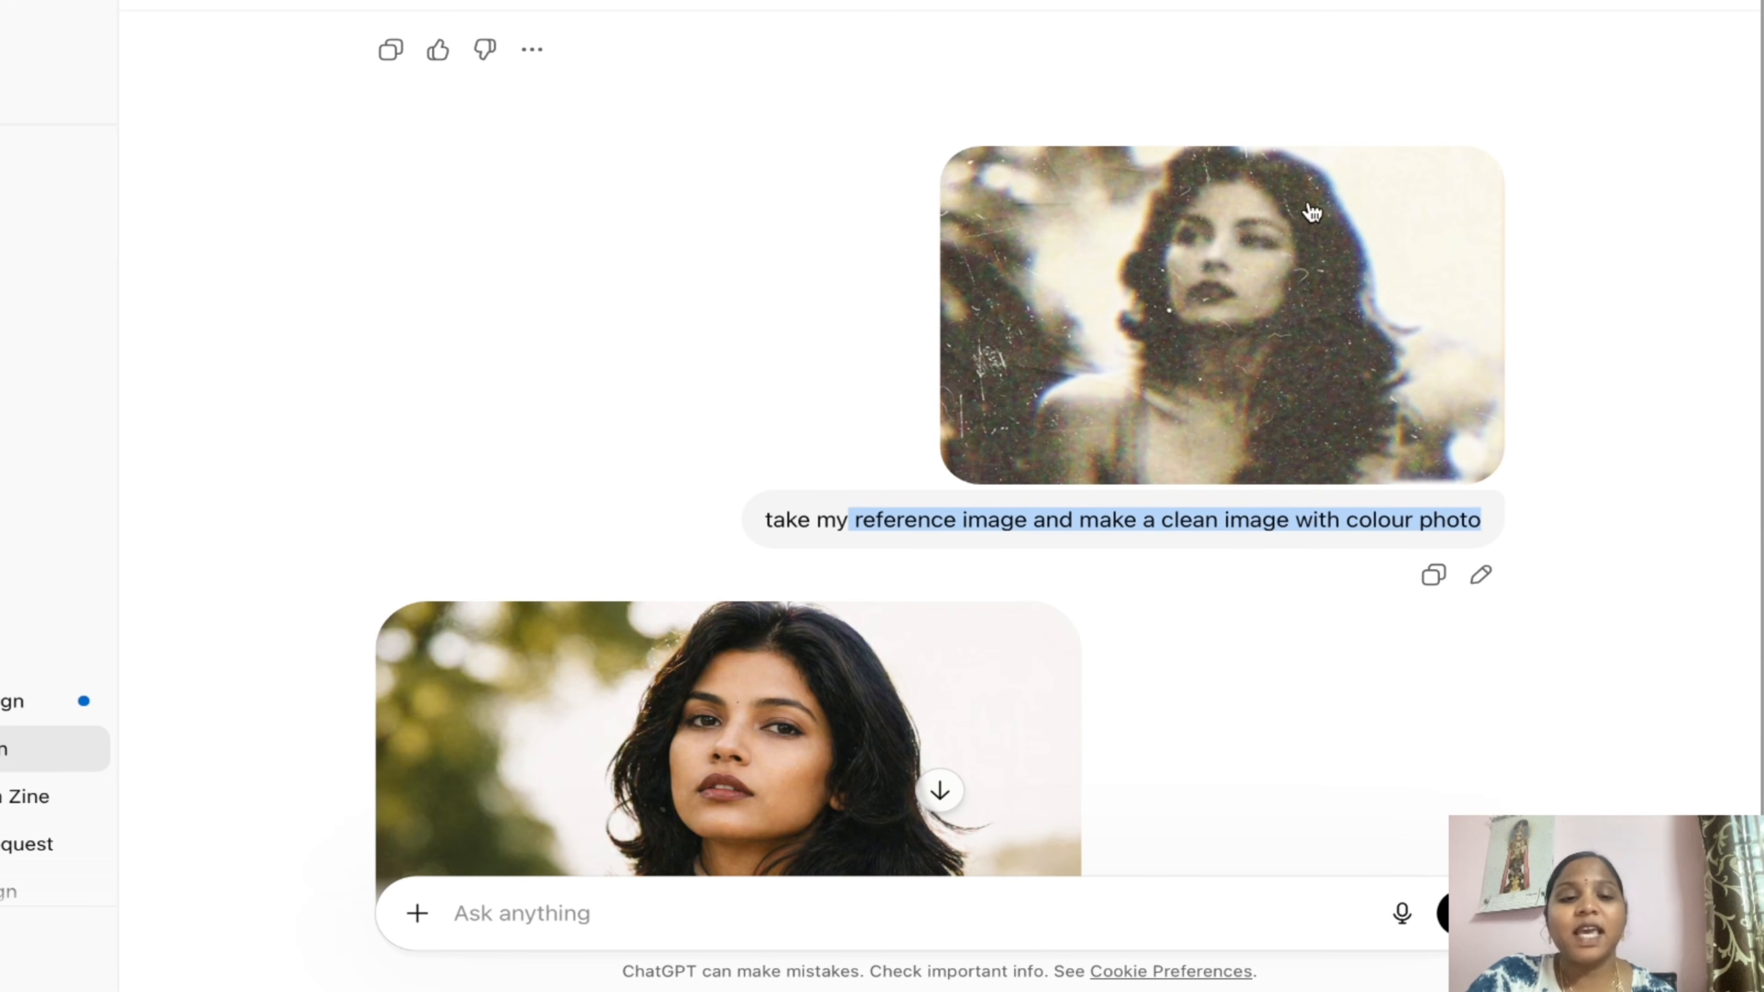
- Compare the old reference photo with the generated colour photo and clear the text highlight
scroll(1289, 557, down, 7)
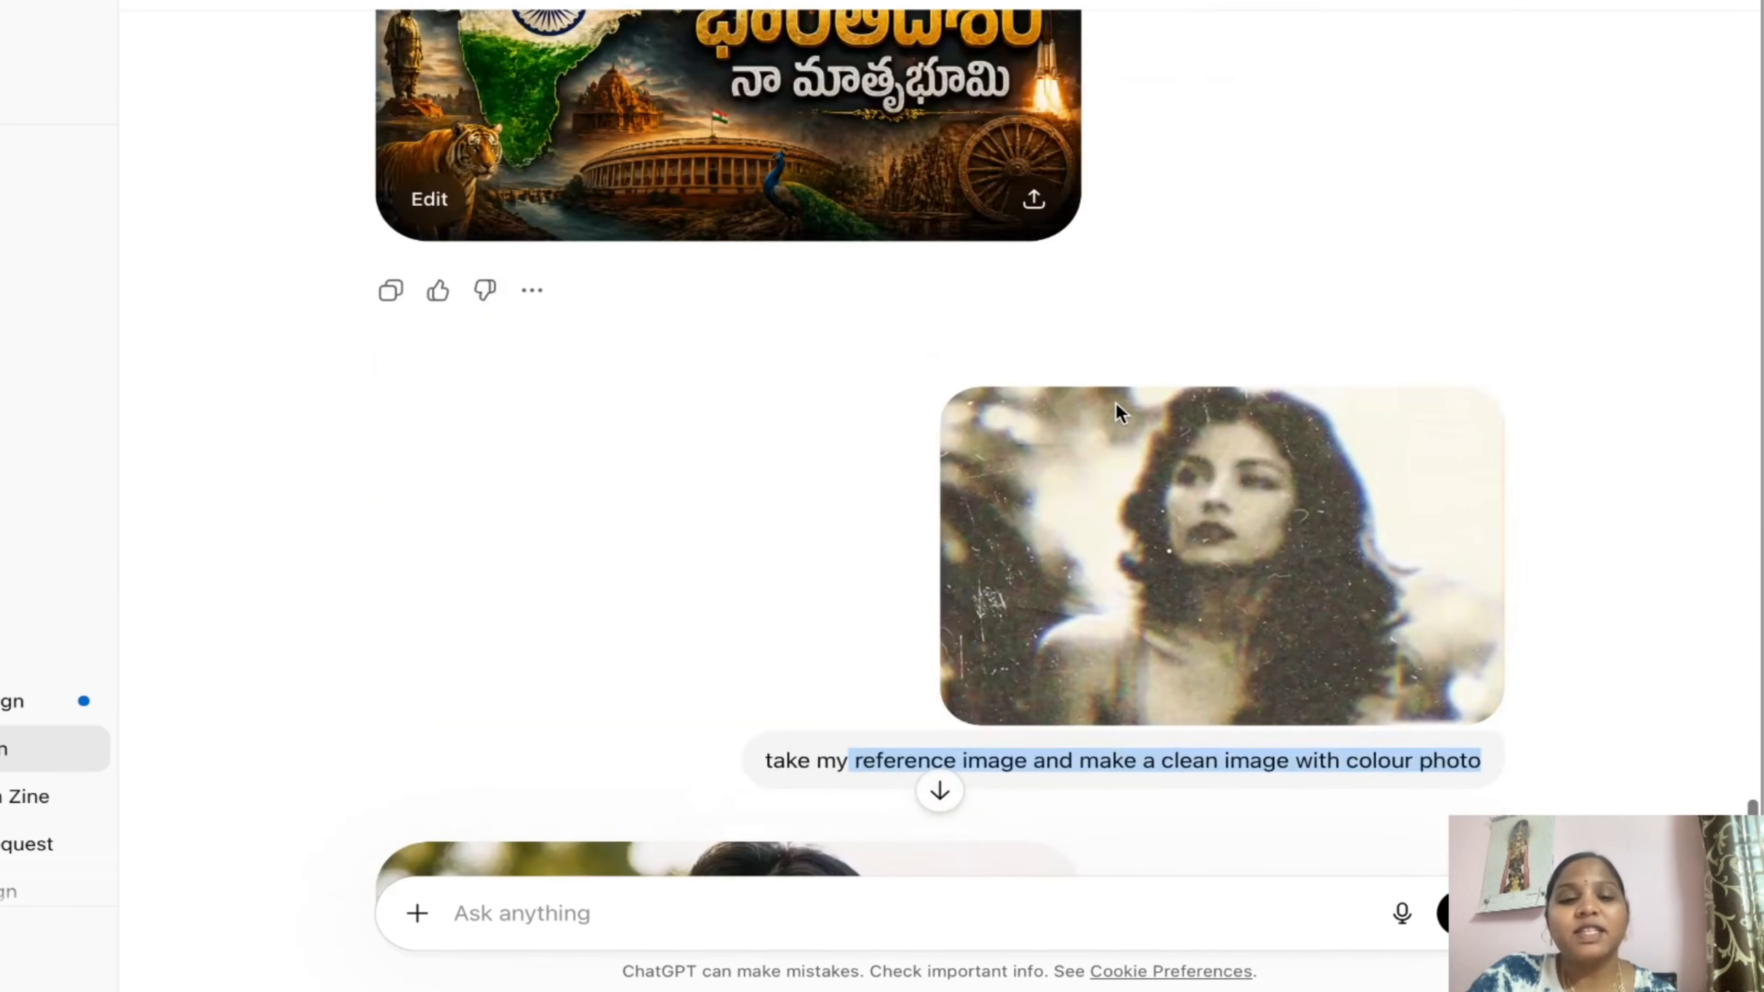
scroll(1116, 402, up, 10)
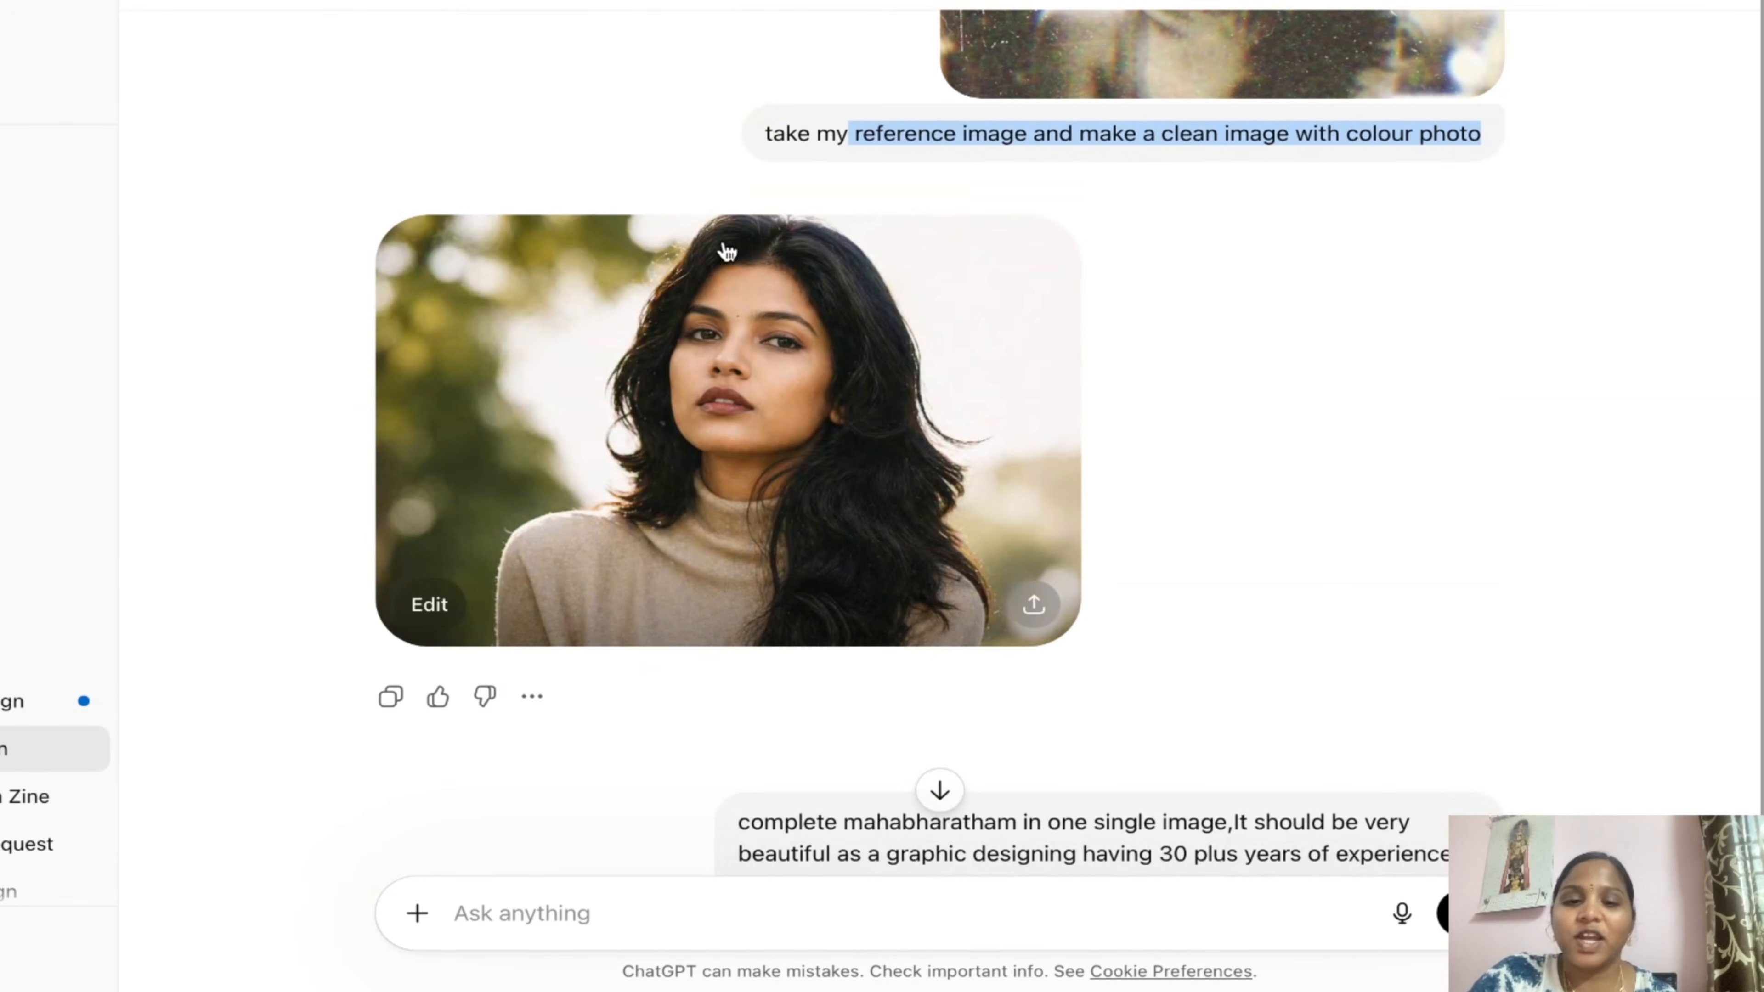
scroll(859, 355, up, 3)
click(1108, 359)
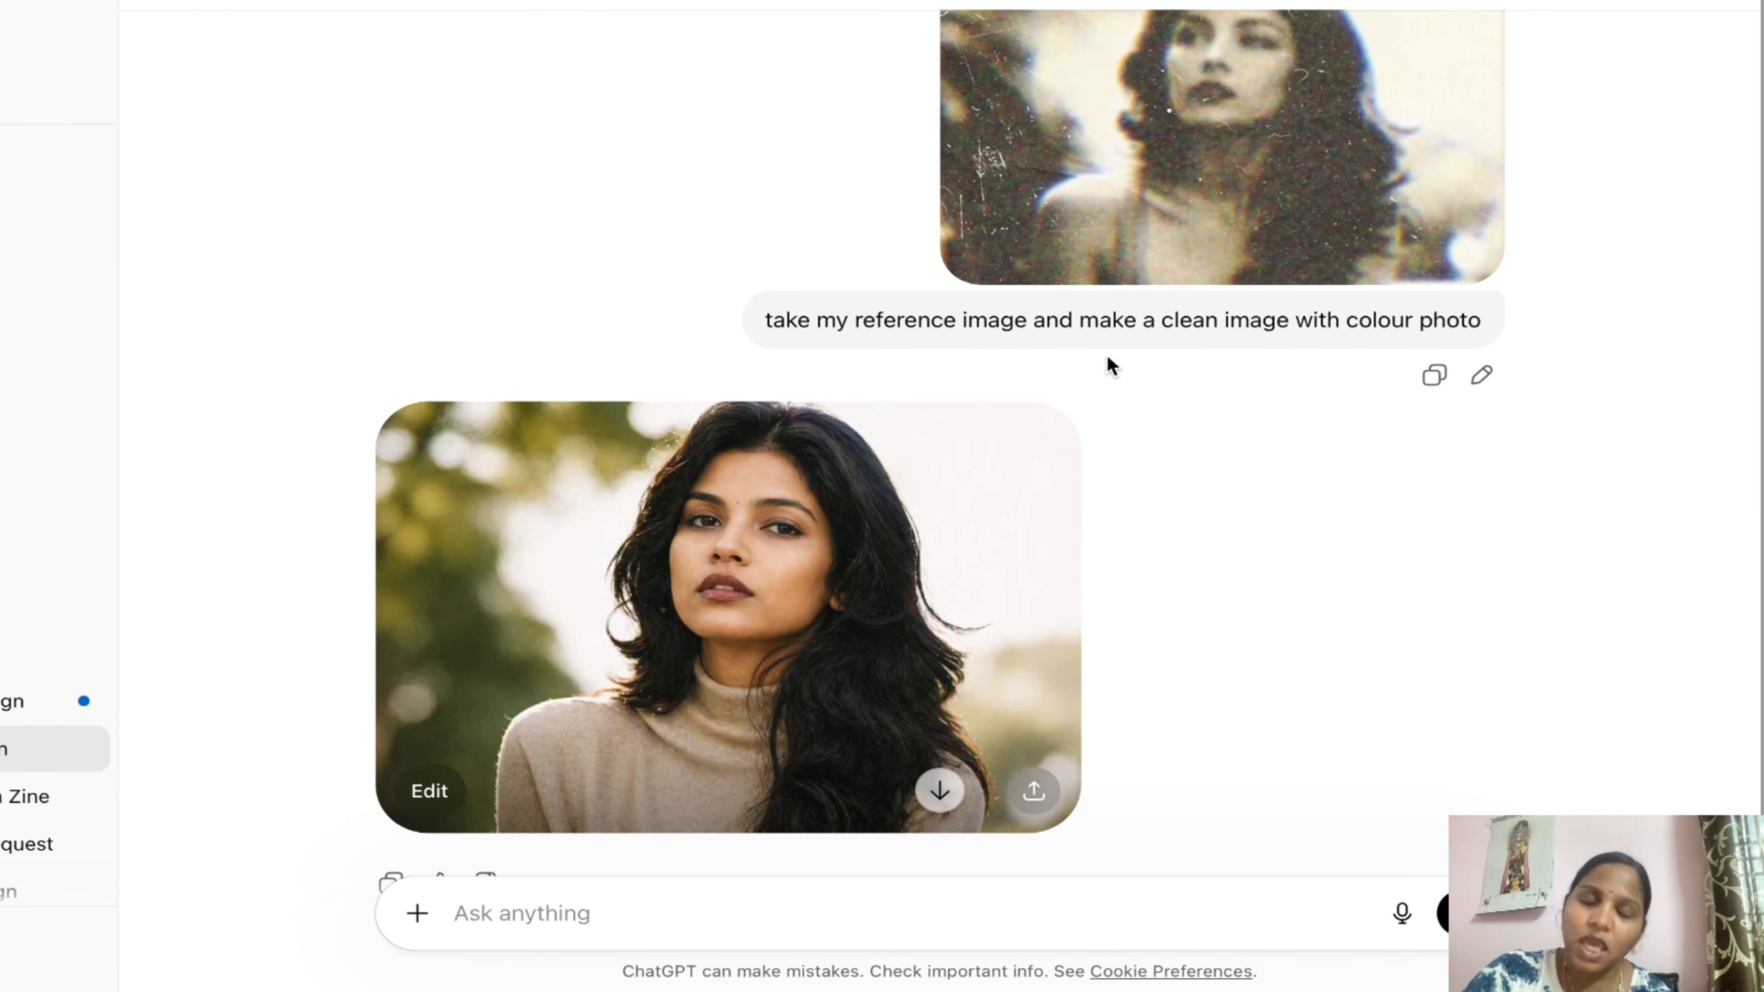
- Find the Telugu Mahabharatam poster prompt and review its single-image, 30 plus years design experience and 16:9 instructions by highlighting passages
scroll(1084, 629, down, 15)
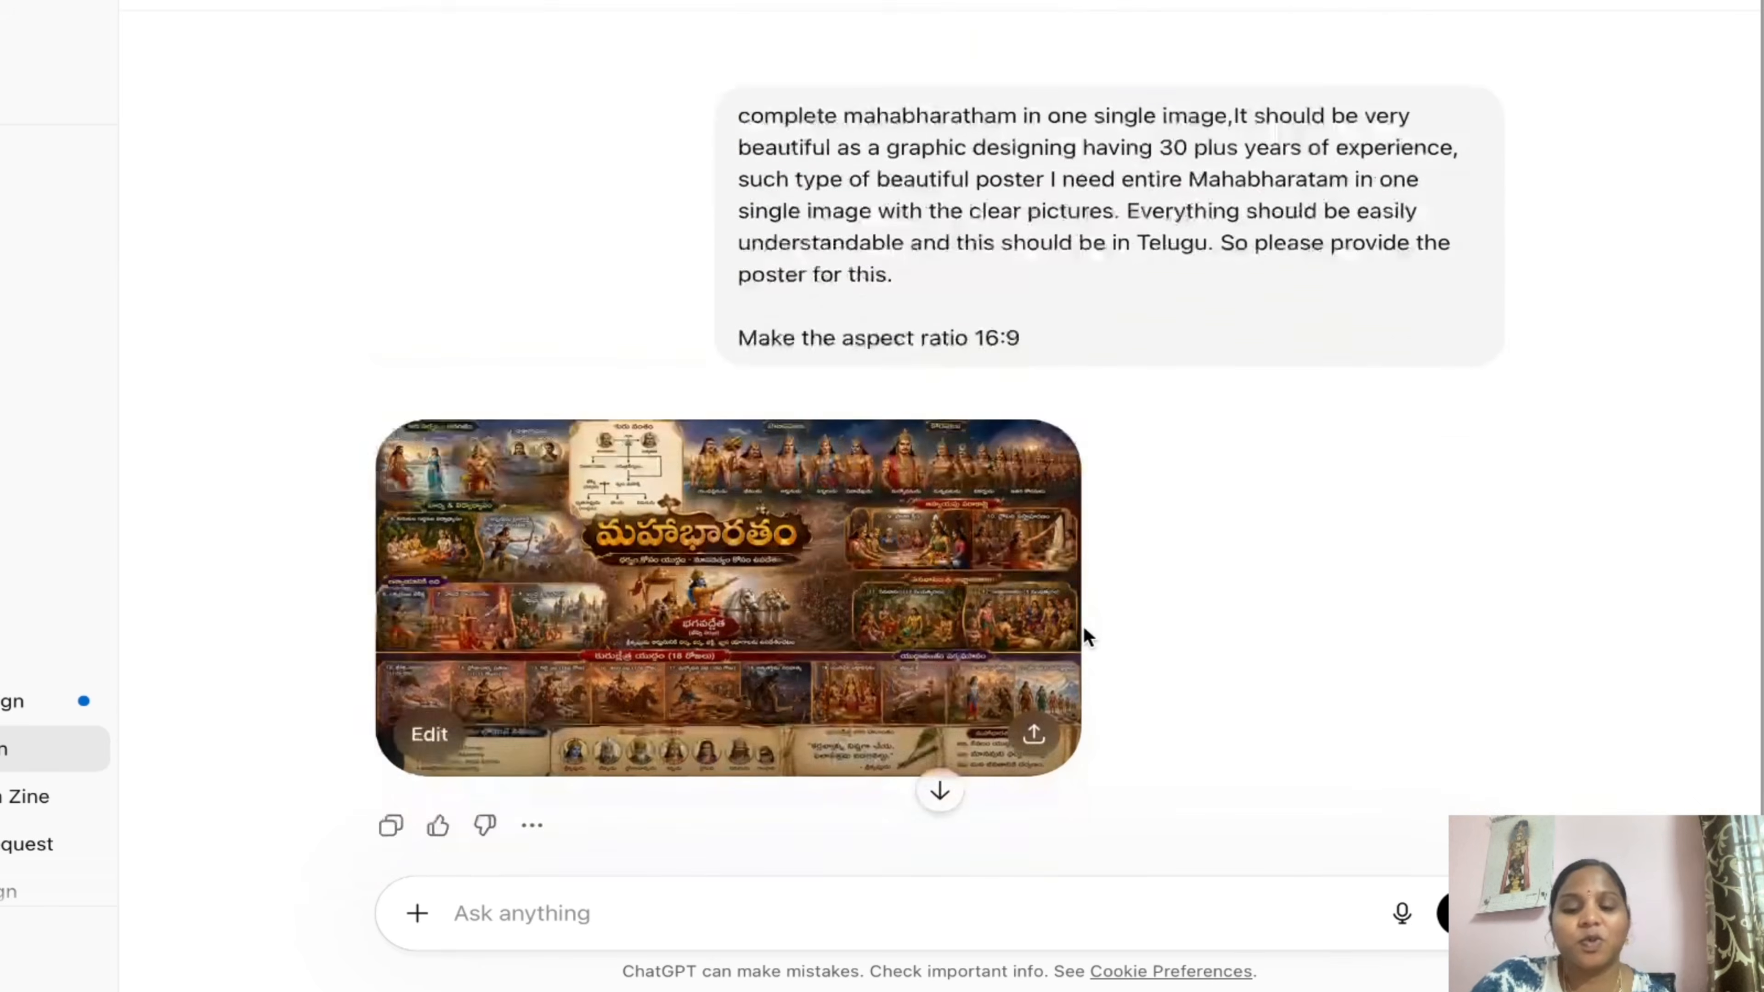
scroll(1085, 633, up, 2)
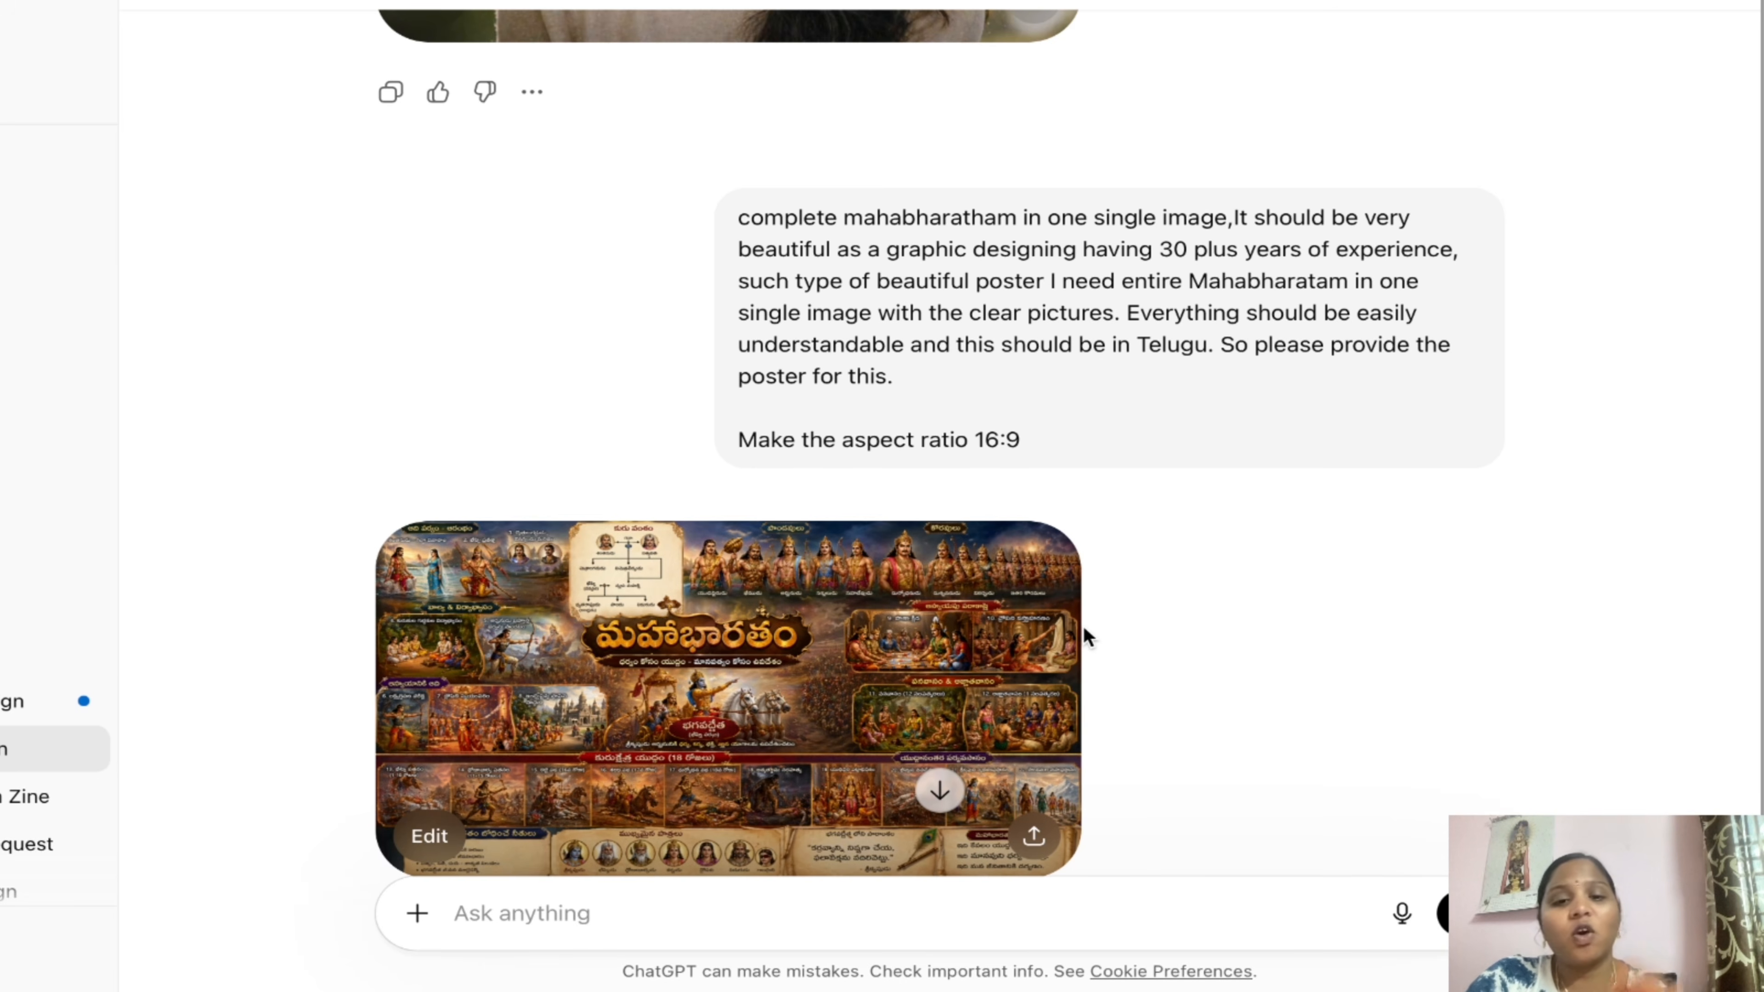
drag(1032, 436, 738, 247)
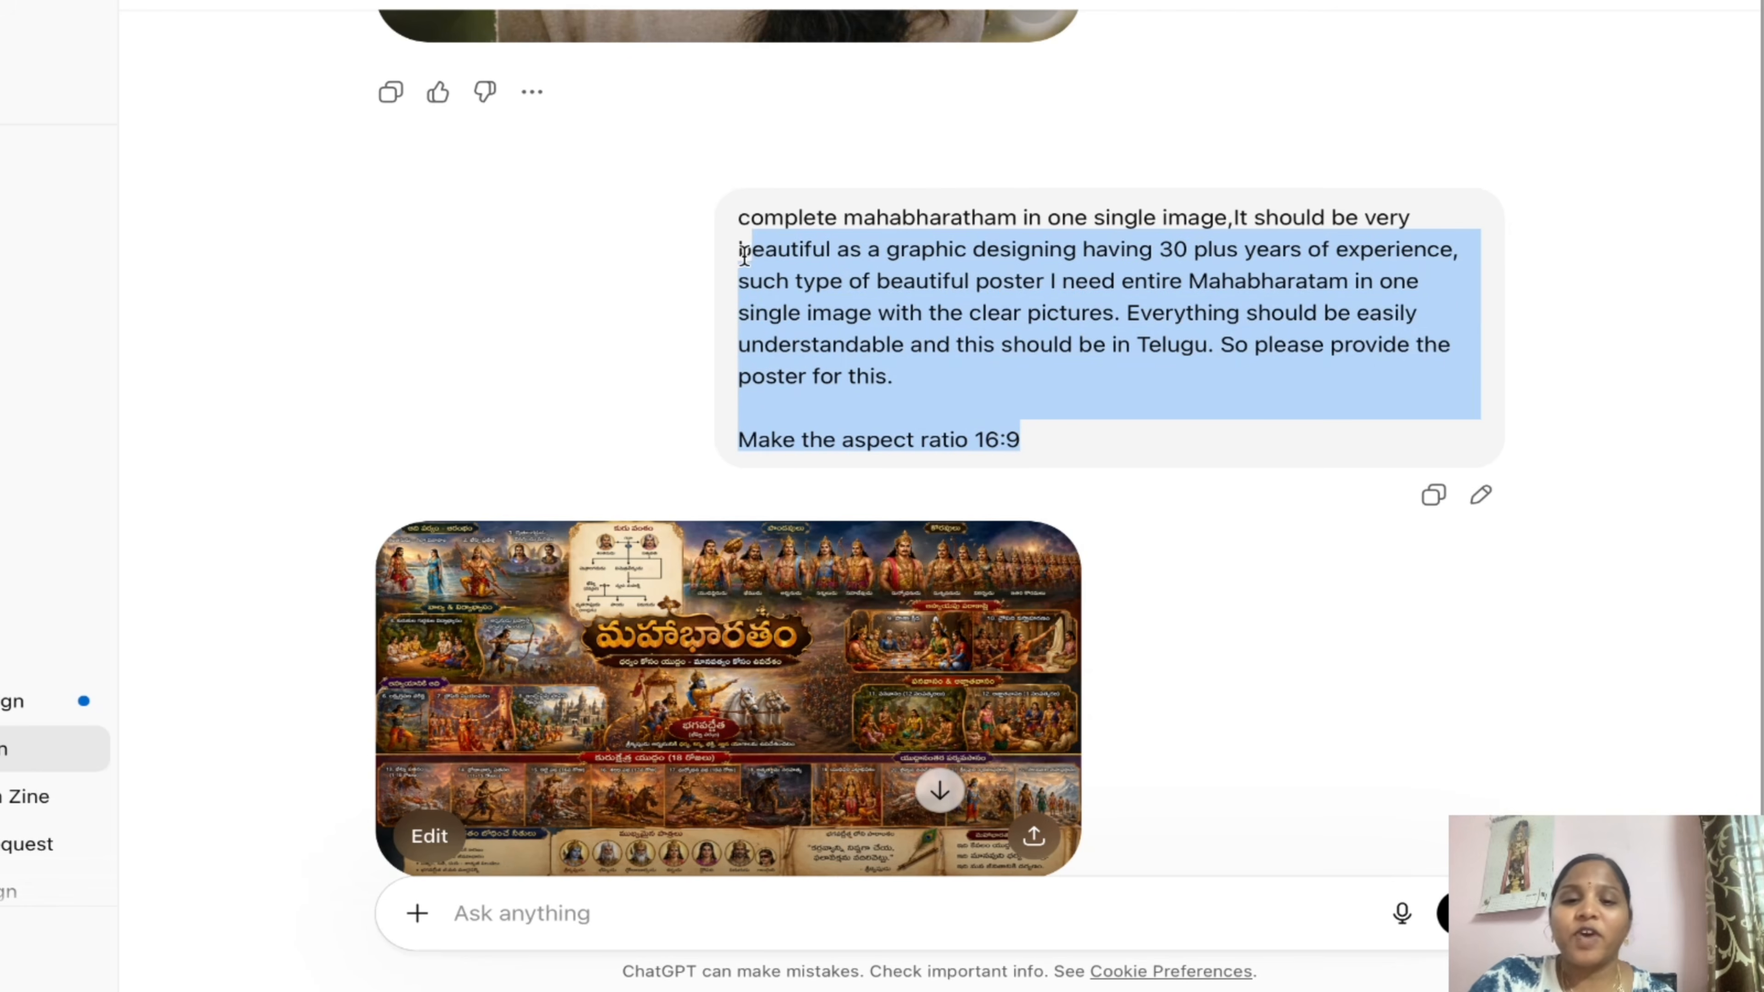
click(1042, 455)
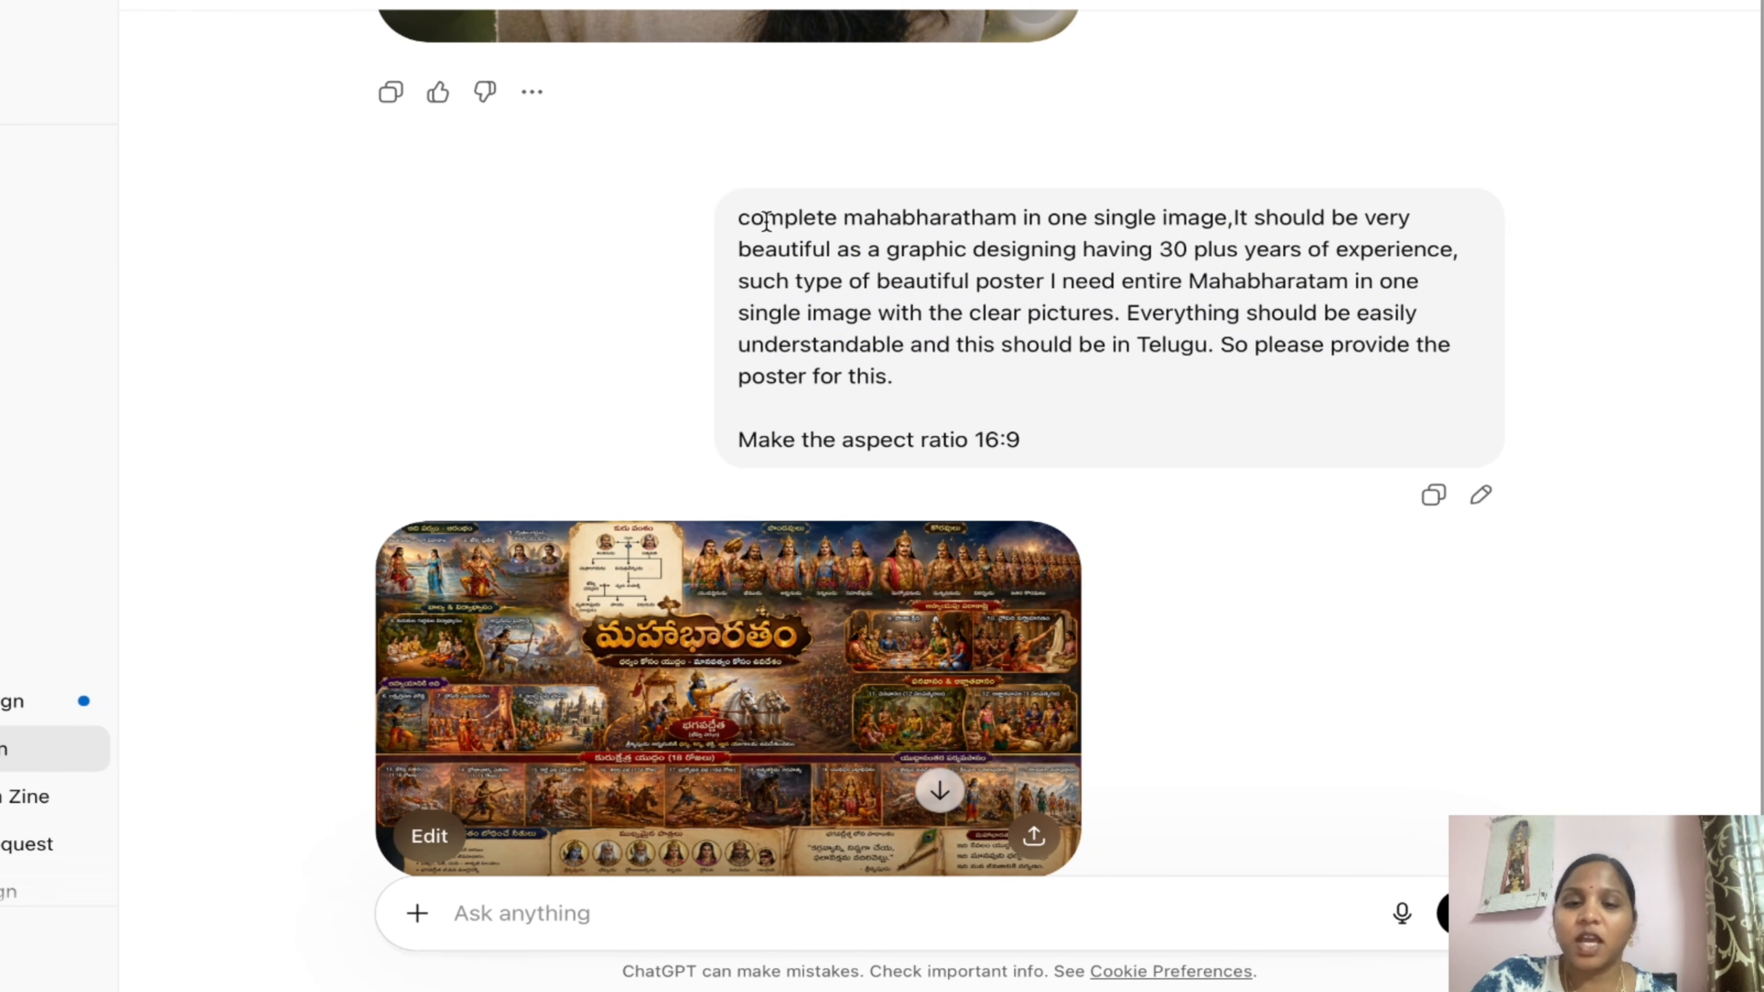
drag(740, 216, 1164, 236)
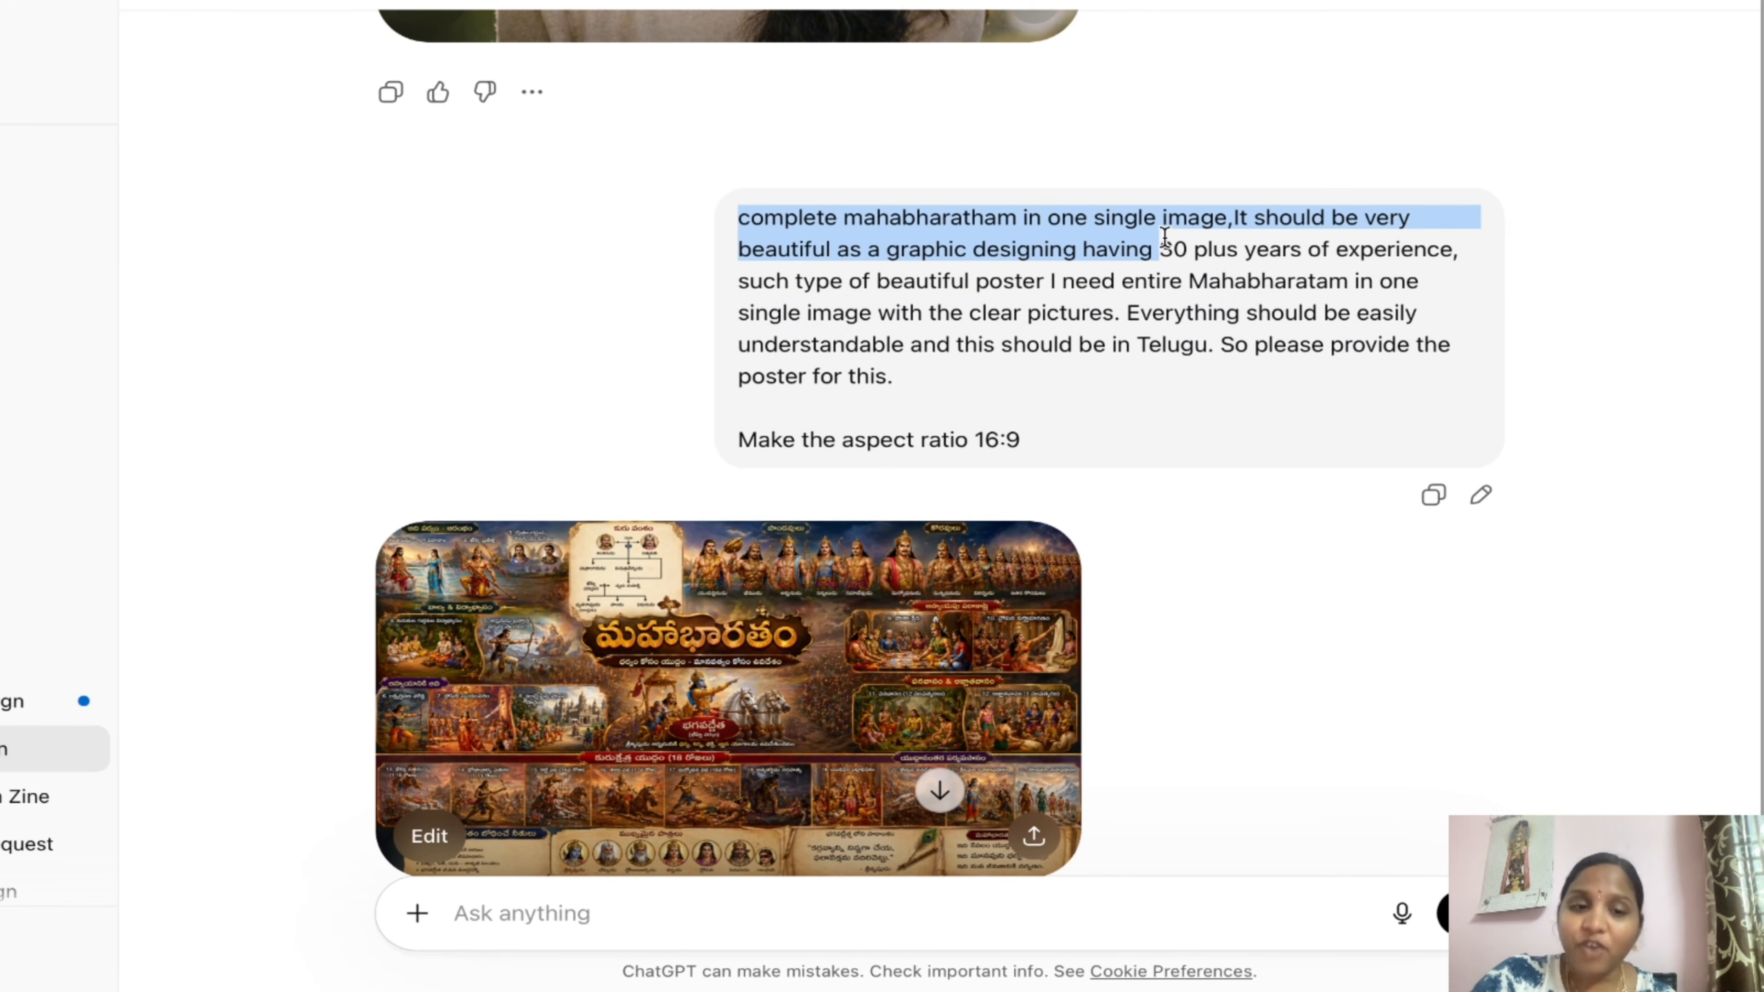
click(980, 282)
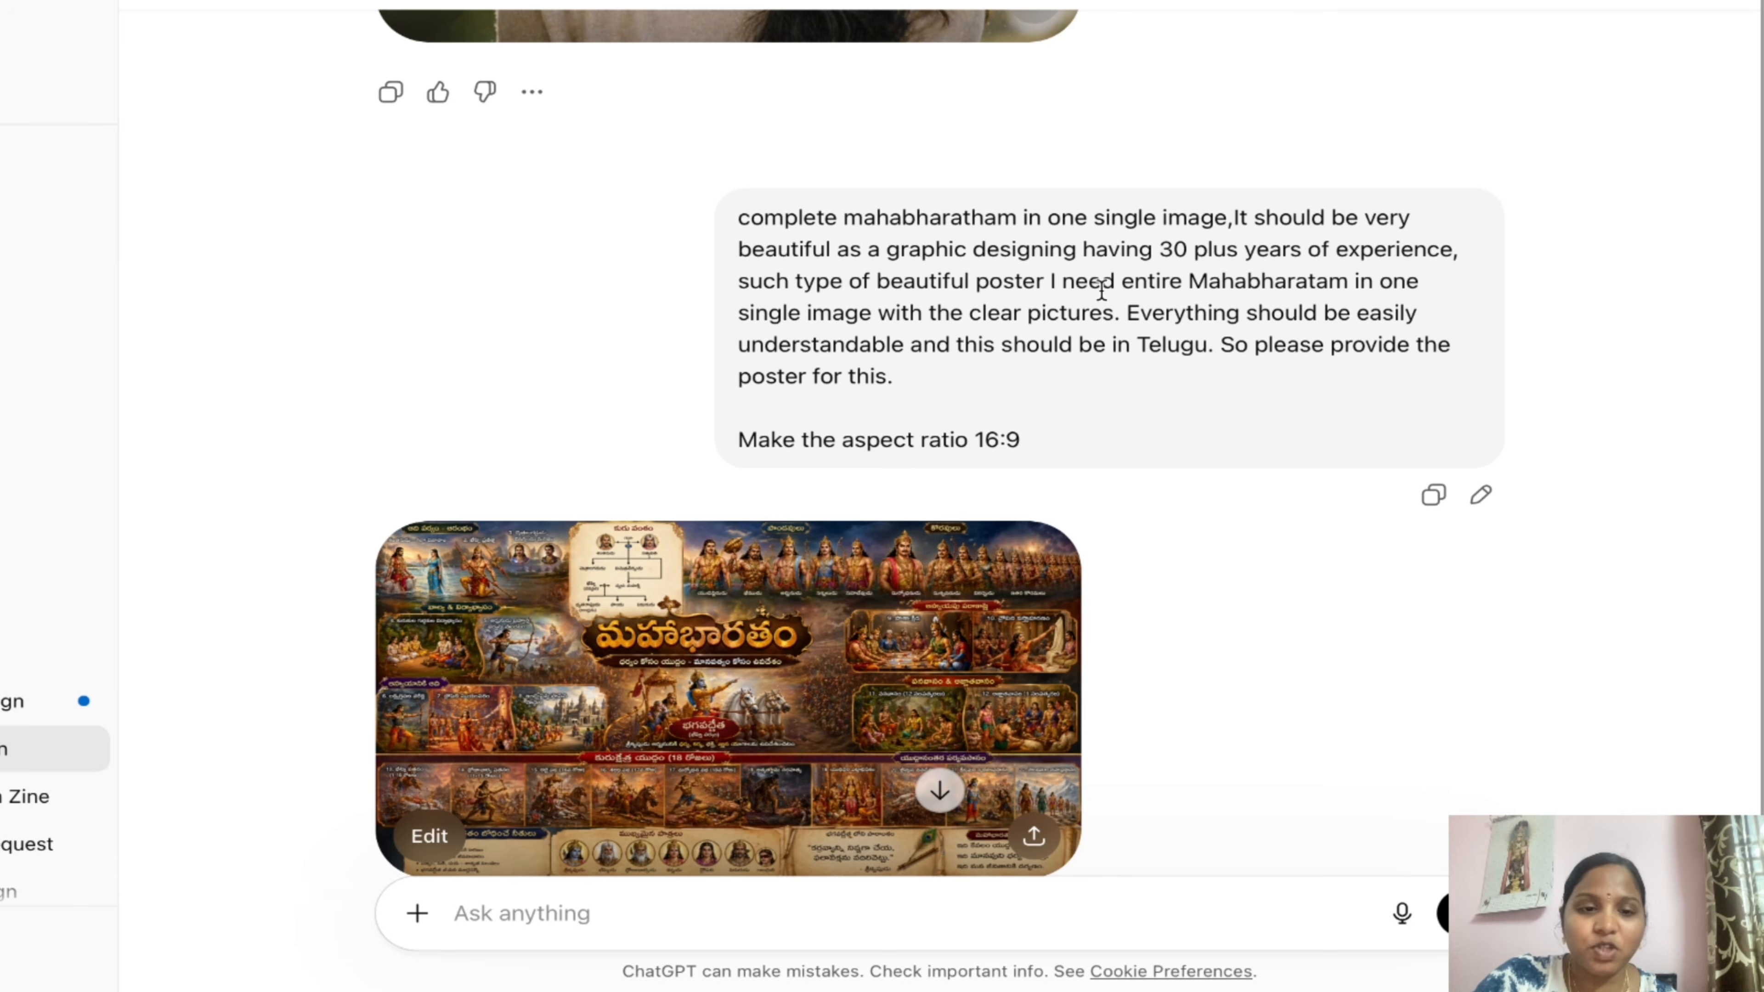
- Highlight the prompt's "entire Mahabharatam" request, clear the highlight, inspect the generated Telugu poster enlarged and return to the chat
scroll(1131, 318, down, 1)
drag(1051, 218, 1436, 278)
click(1110, 326)
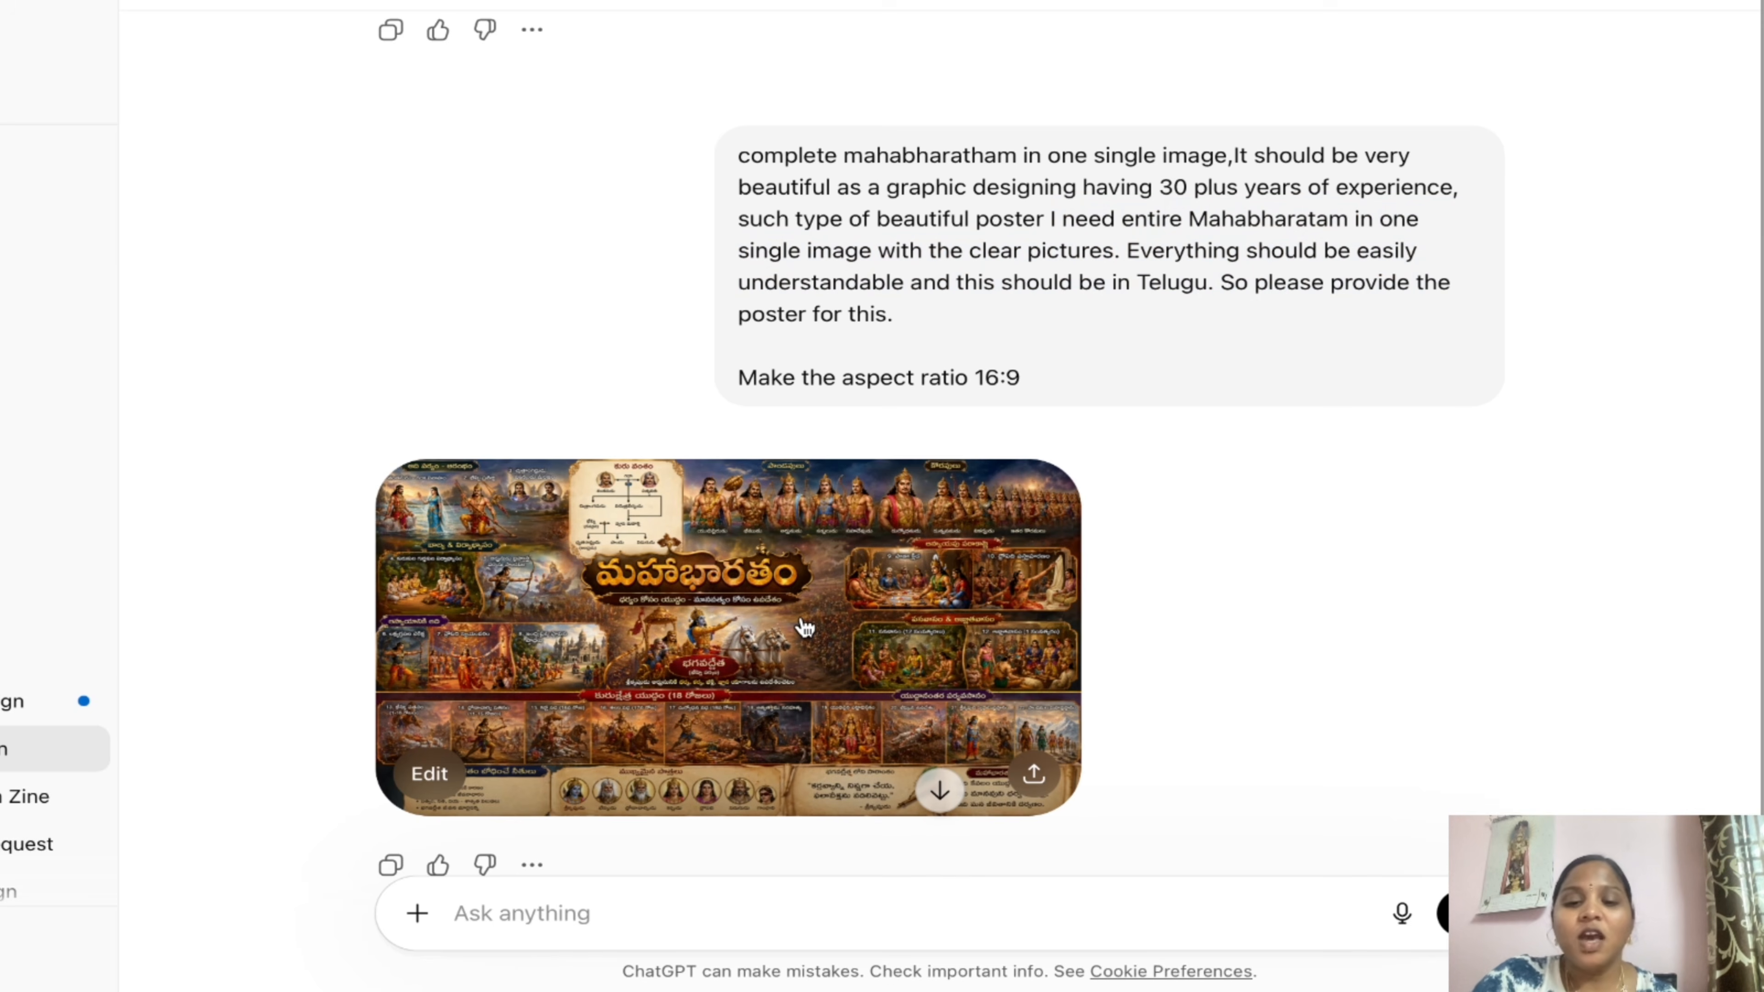
click(856, 611)
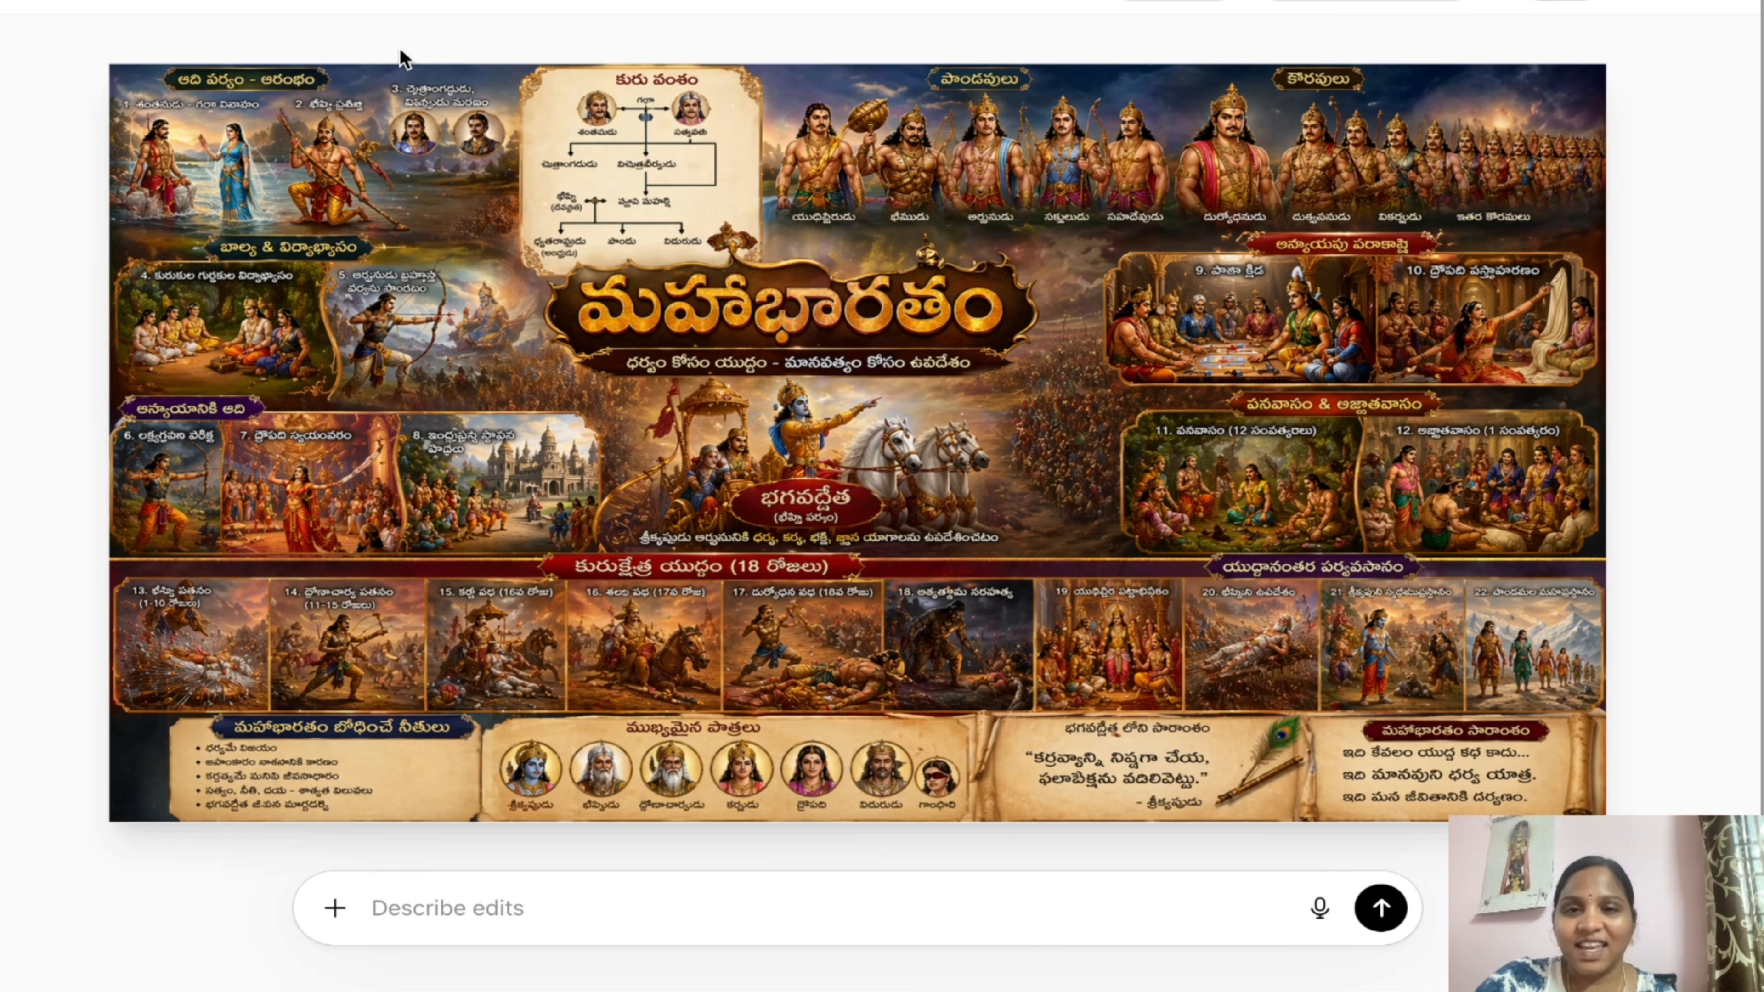
key(Escape)
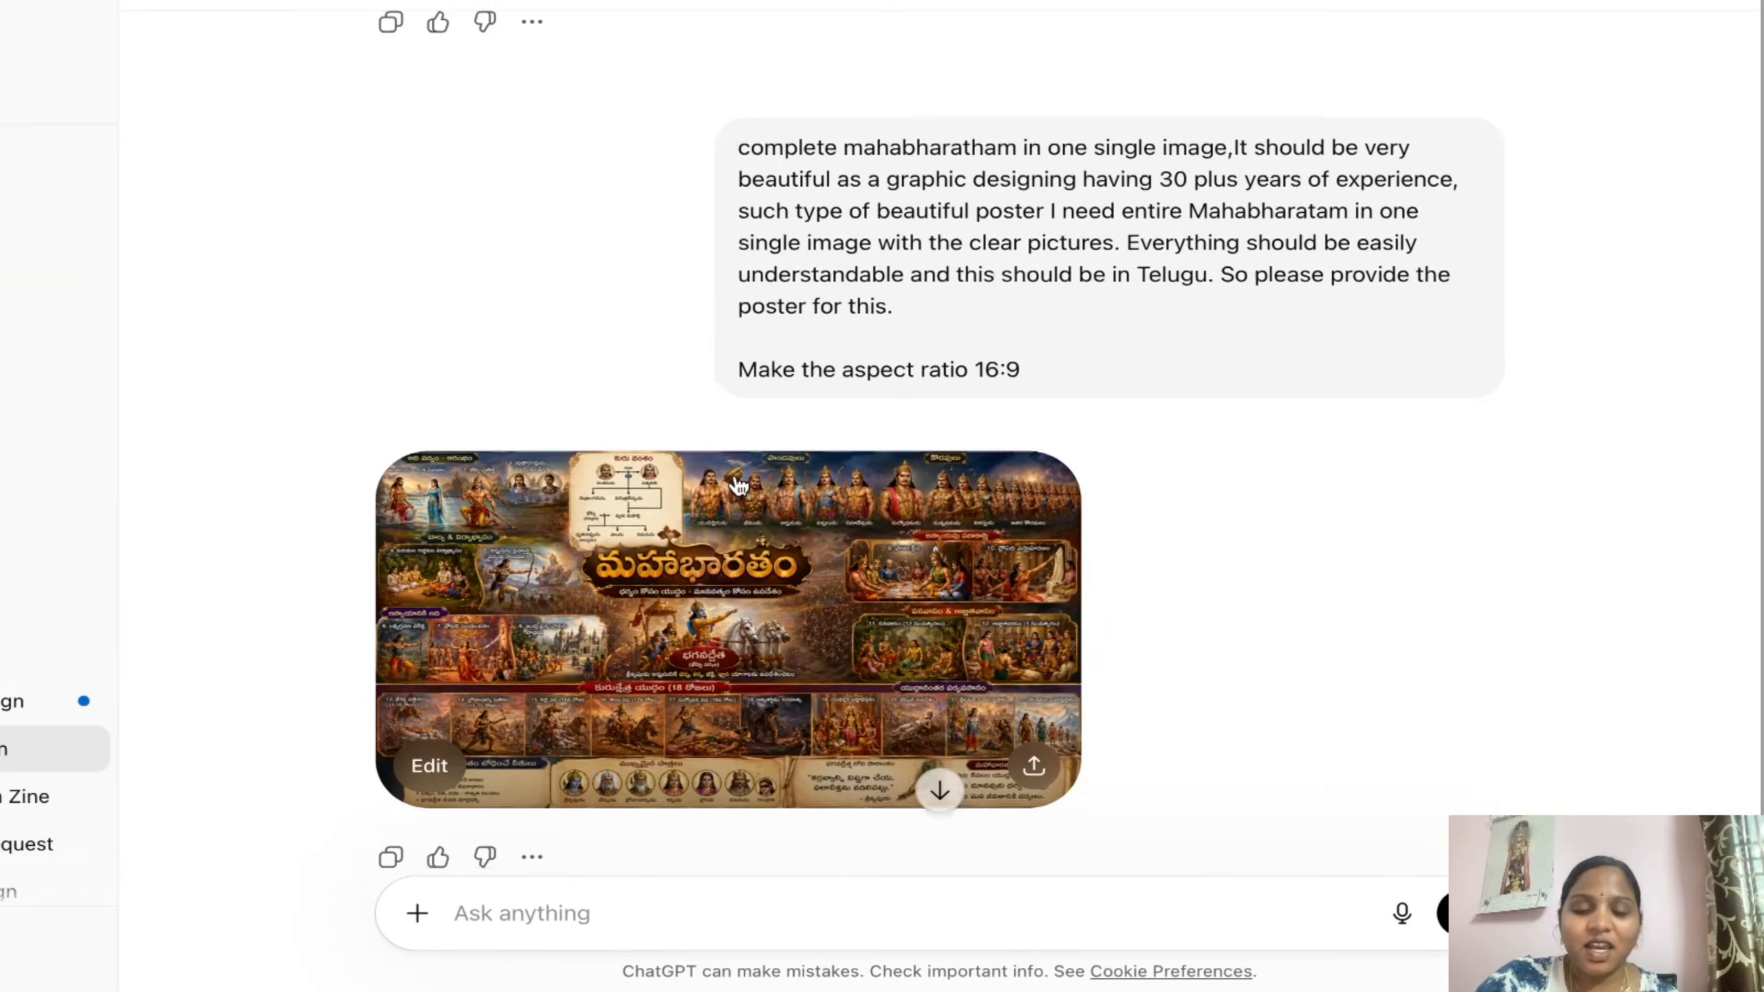
- Find the English Ramayanam poster prompt and examine the generated Ramayana poster enlarged, including its kanda sections and teachings
scroll(737, 481, down, 8)
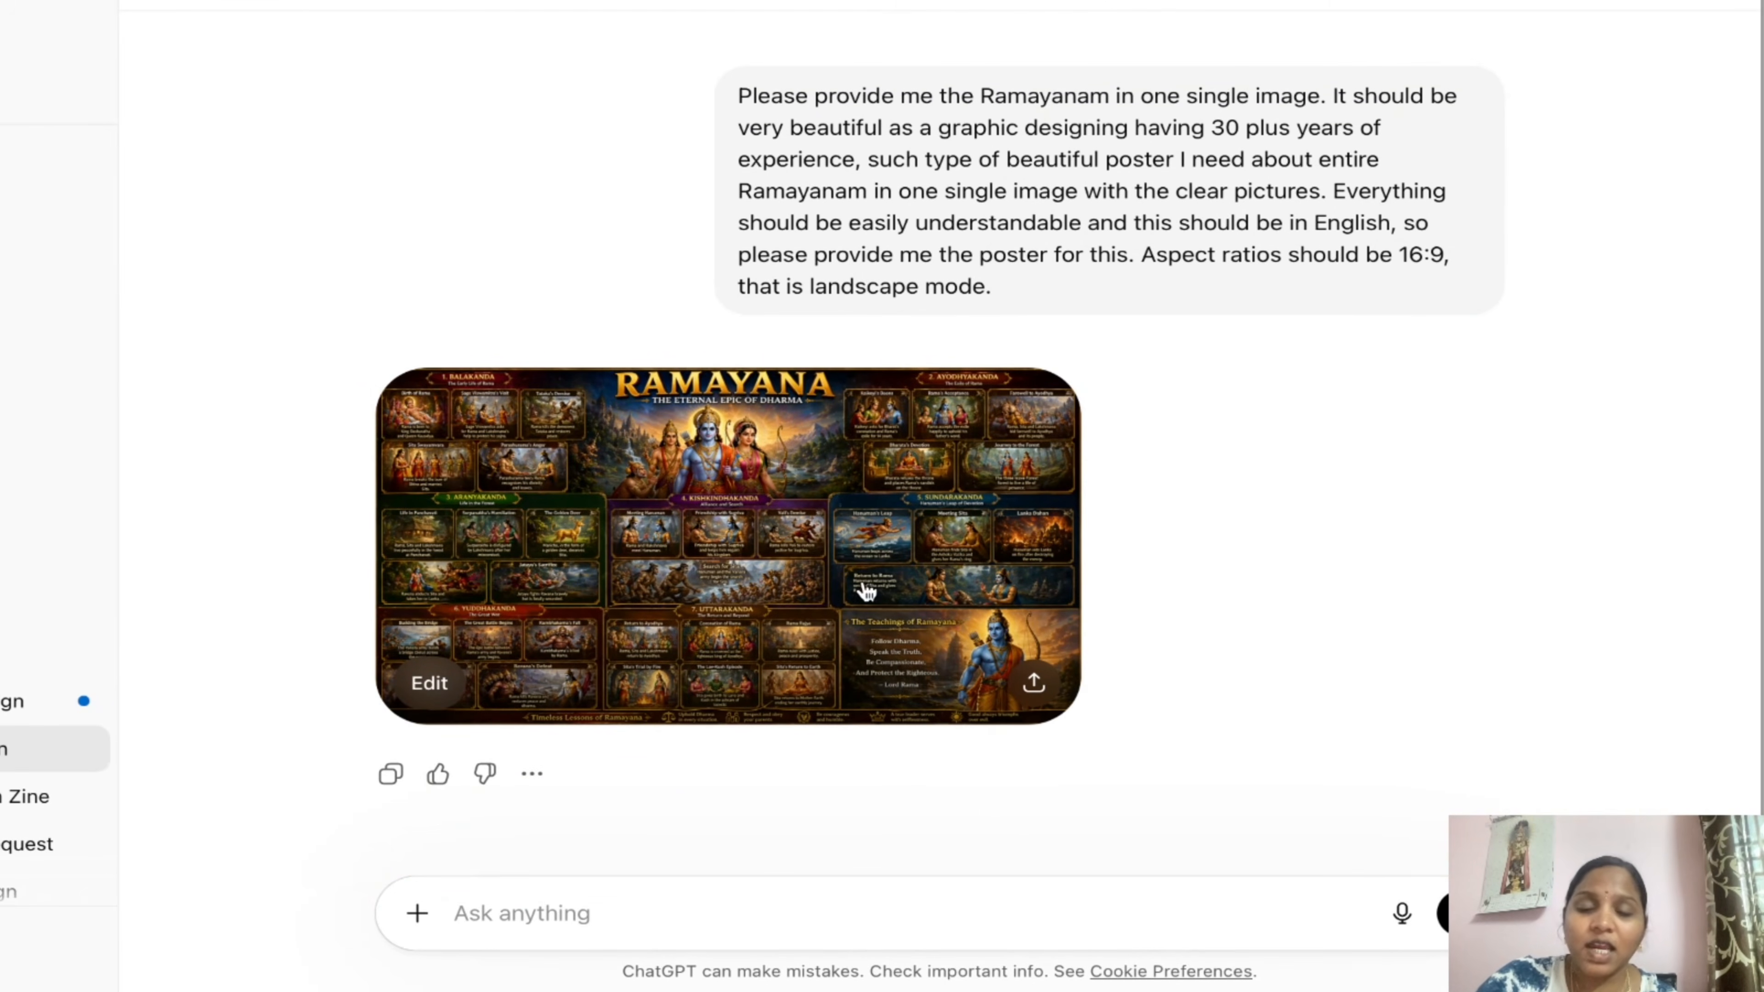
scroll(868, 587, up, 8)
scroll(764, 556, down, 8)
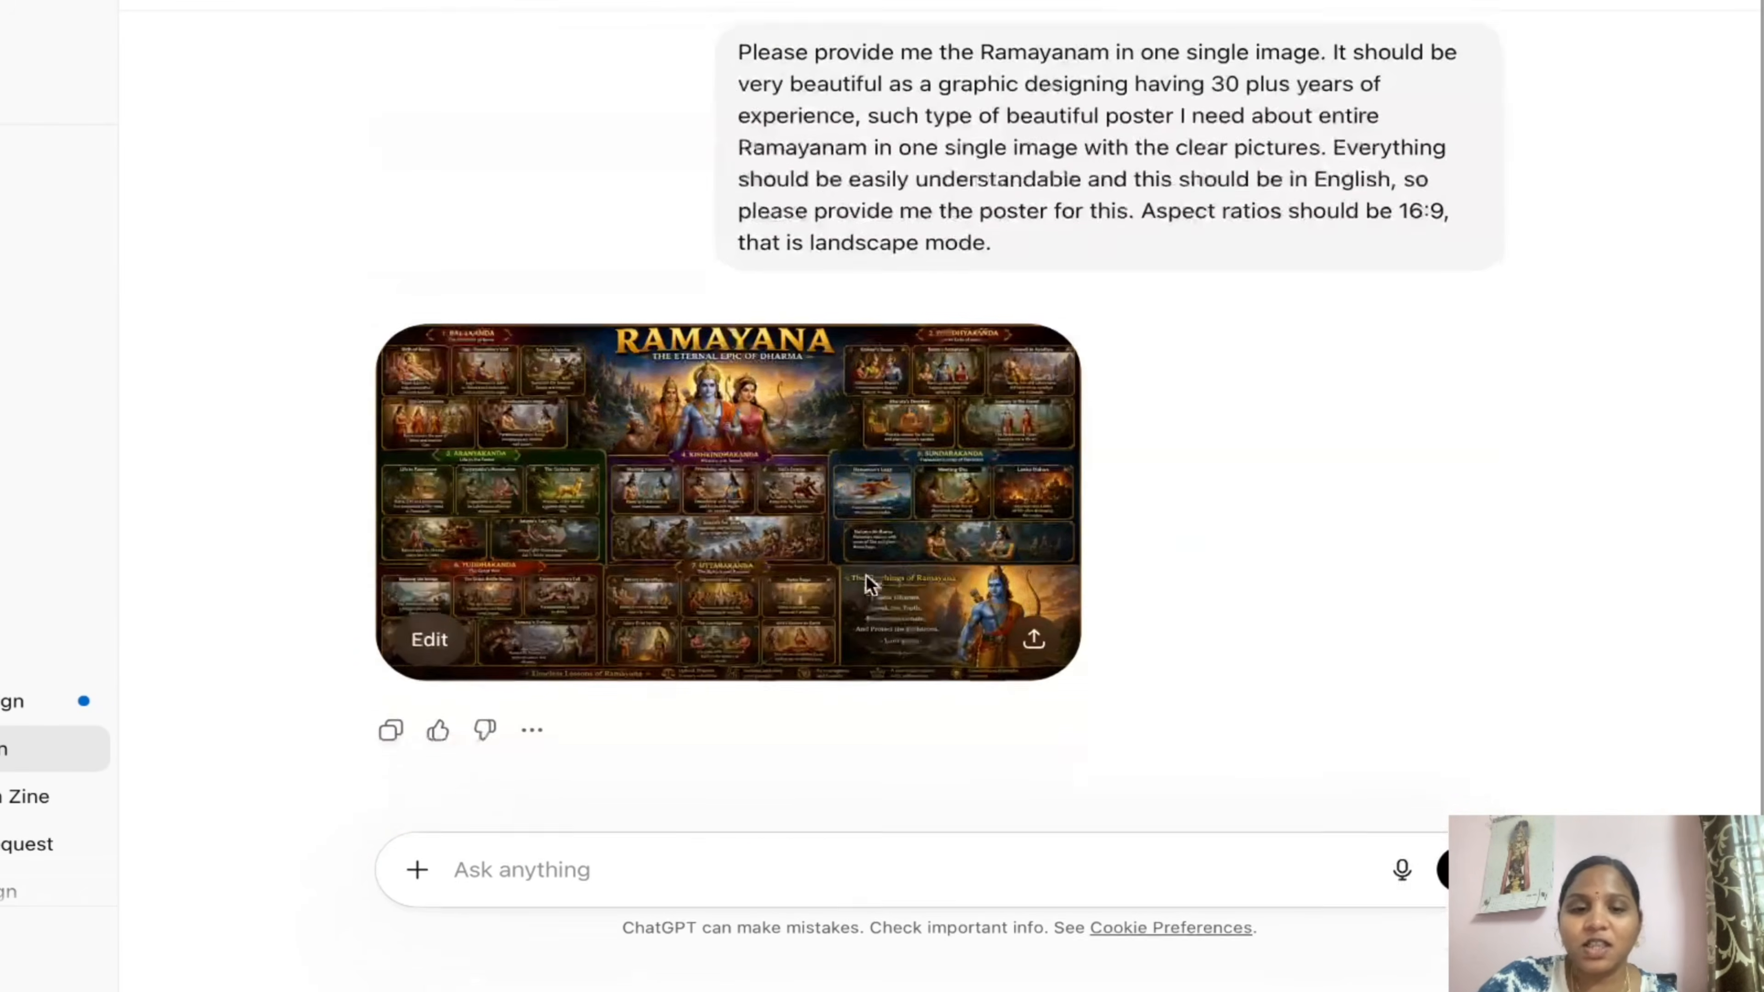
click(716, 514)
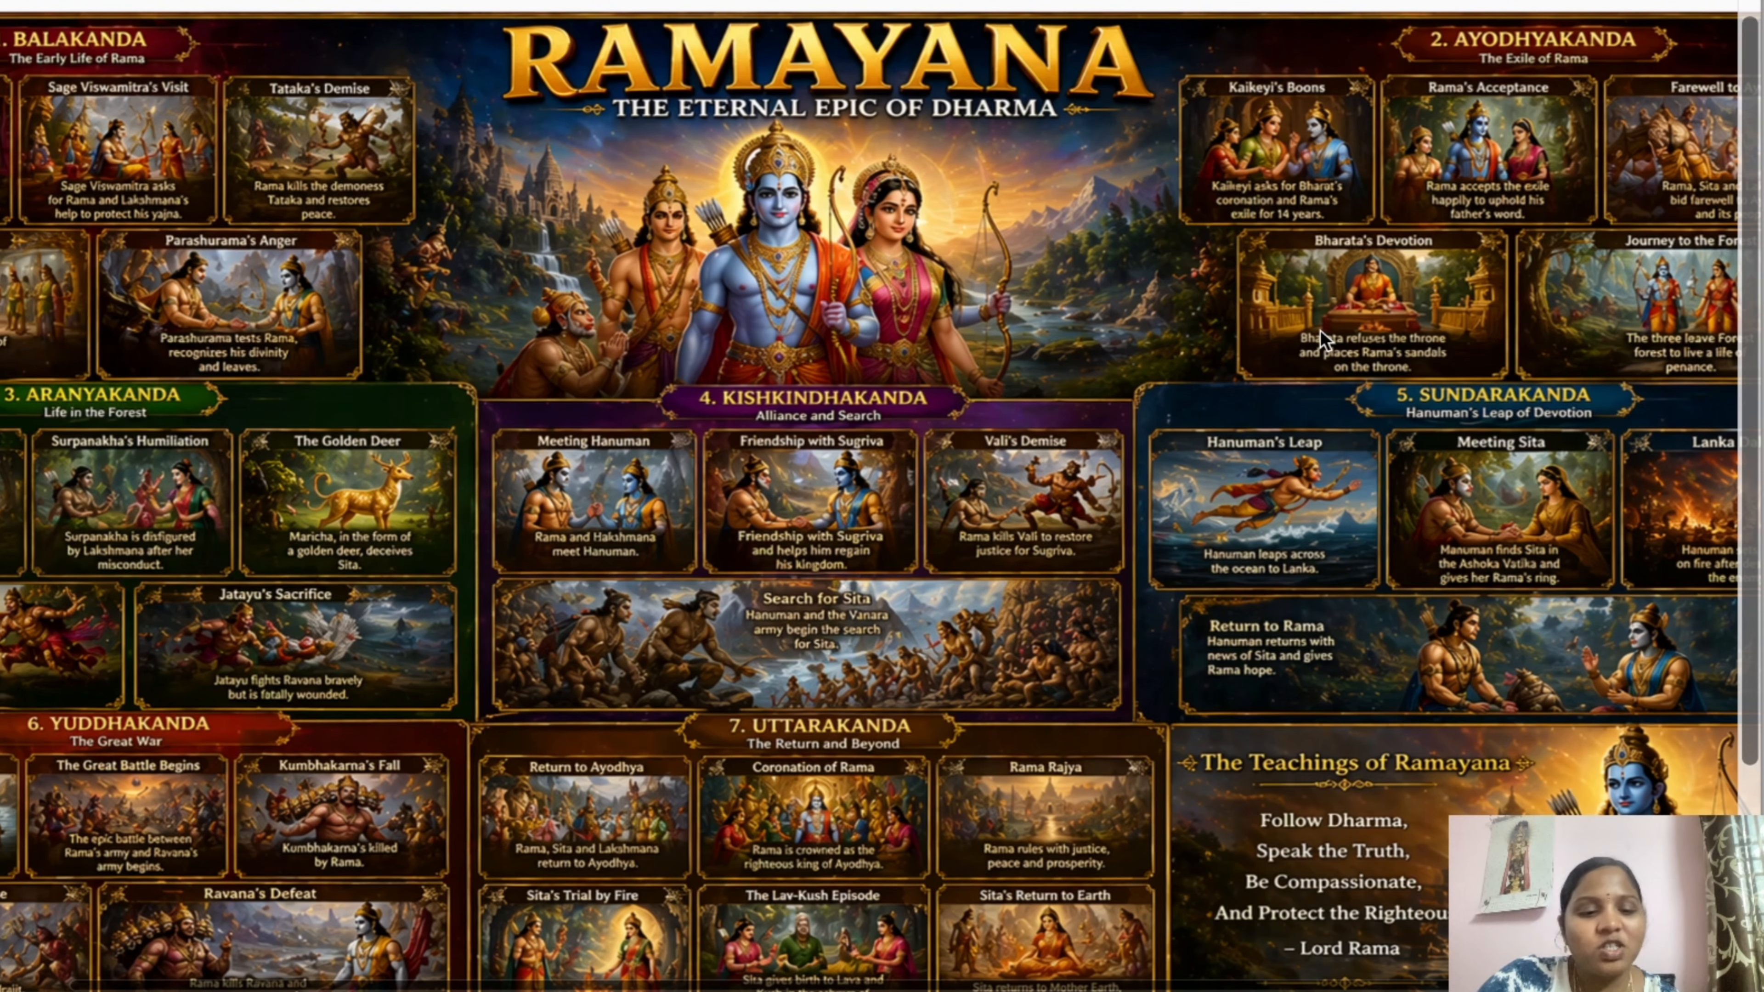
scroll(1190, 521, down, 1)
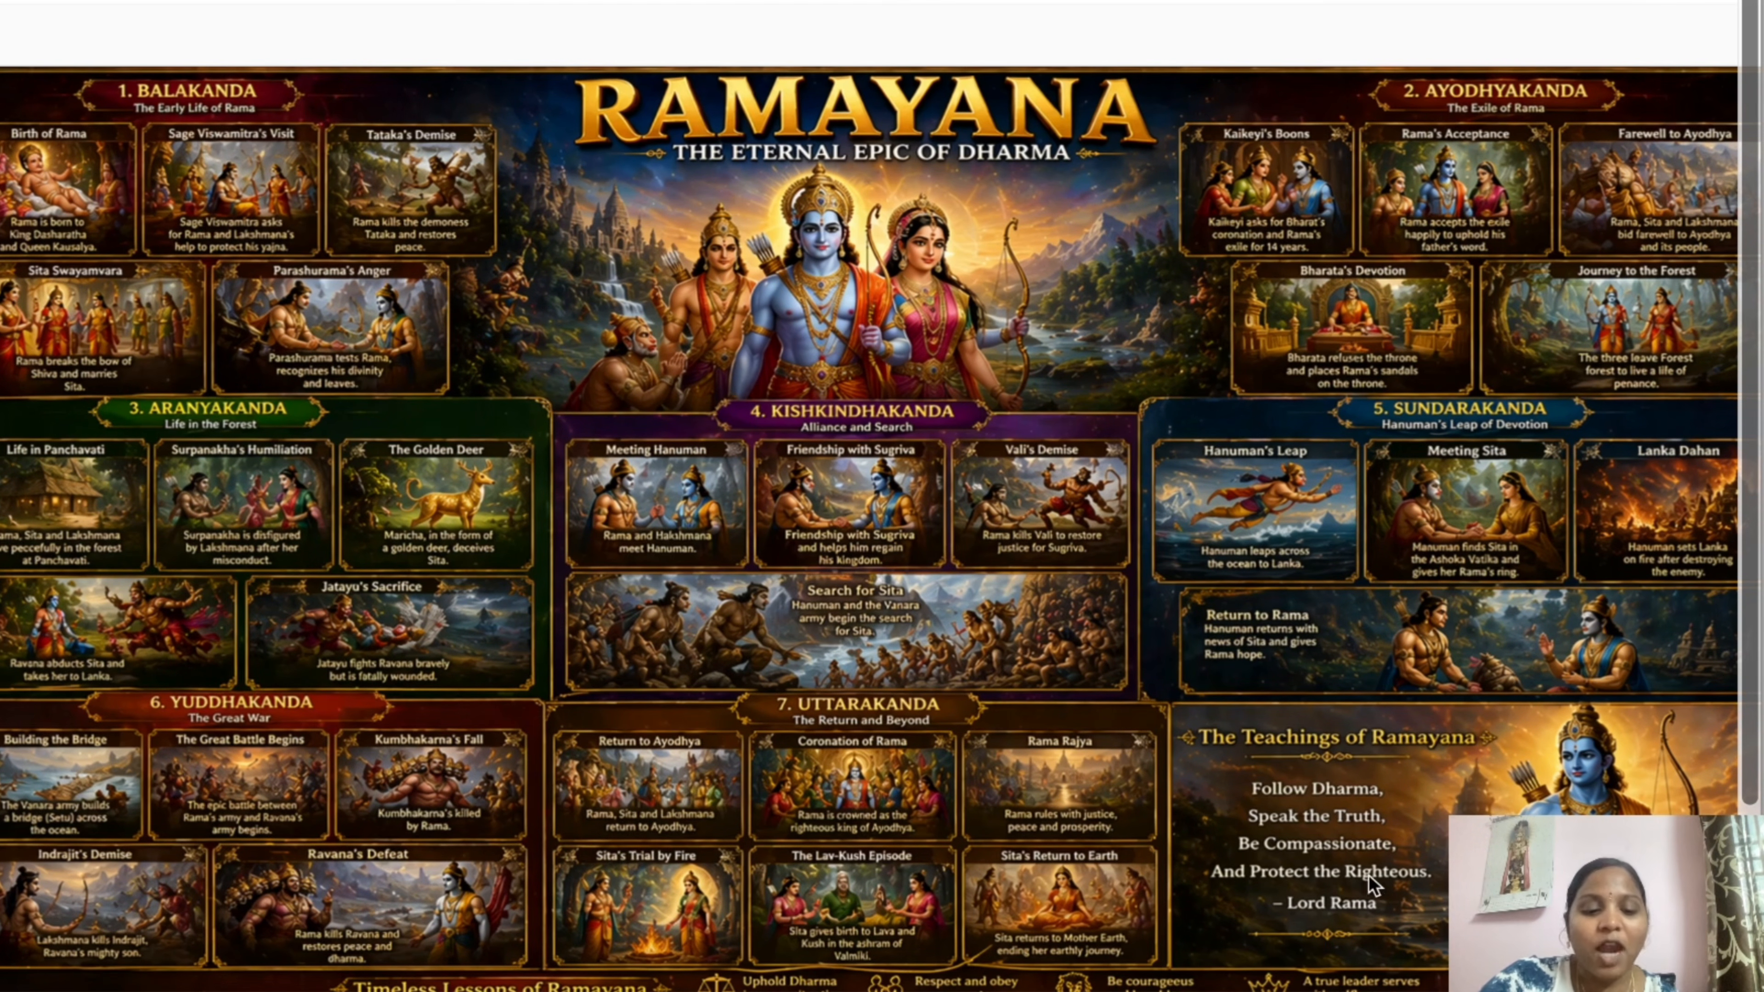
- Find the generated "Special Sale" 50% off poster in the other chat, inspect it enlarged and return to the chat
scroll(1422, 840, down, 5)
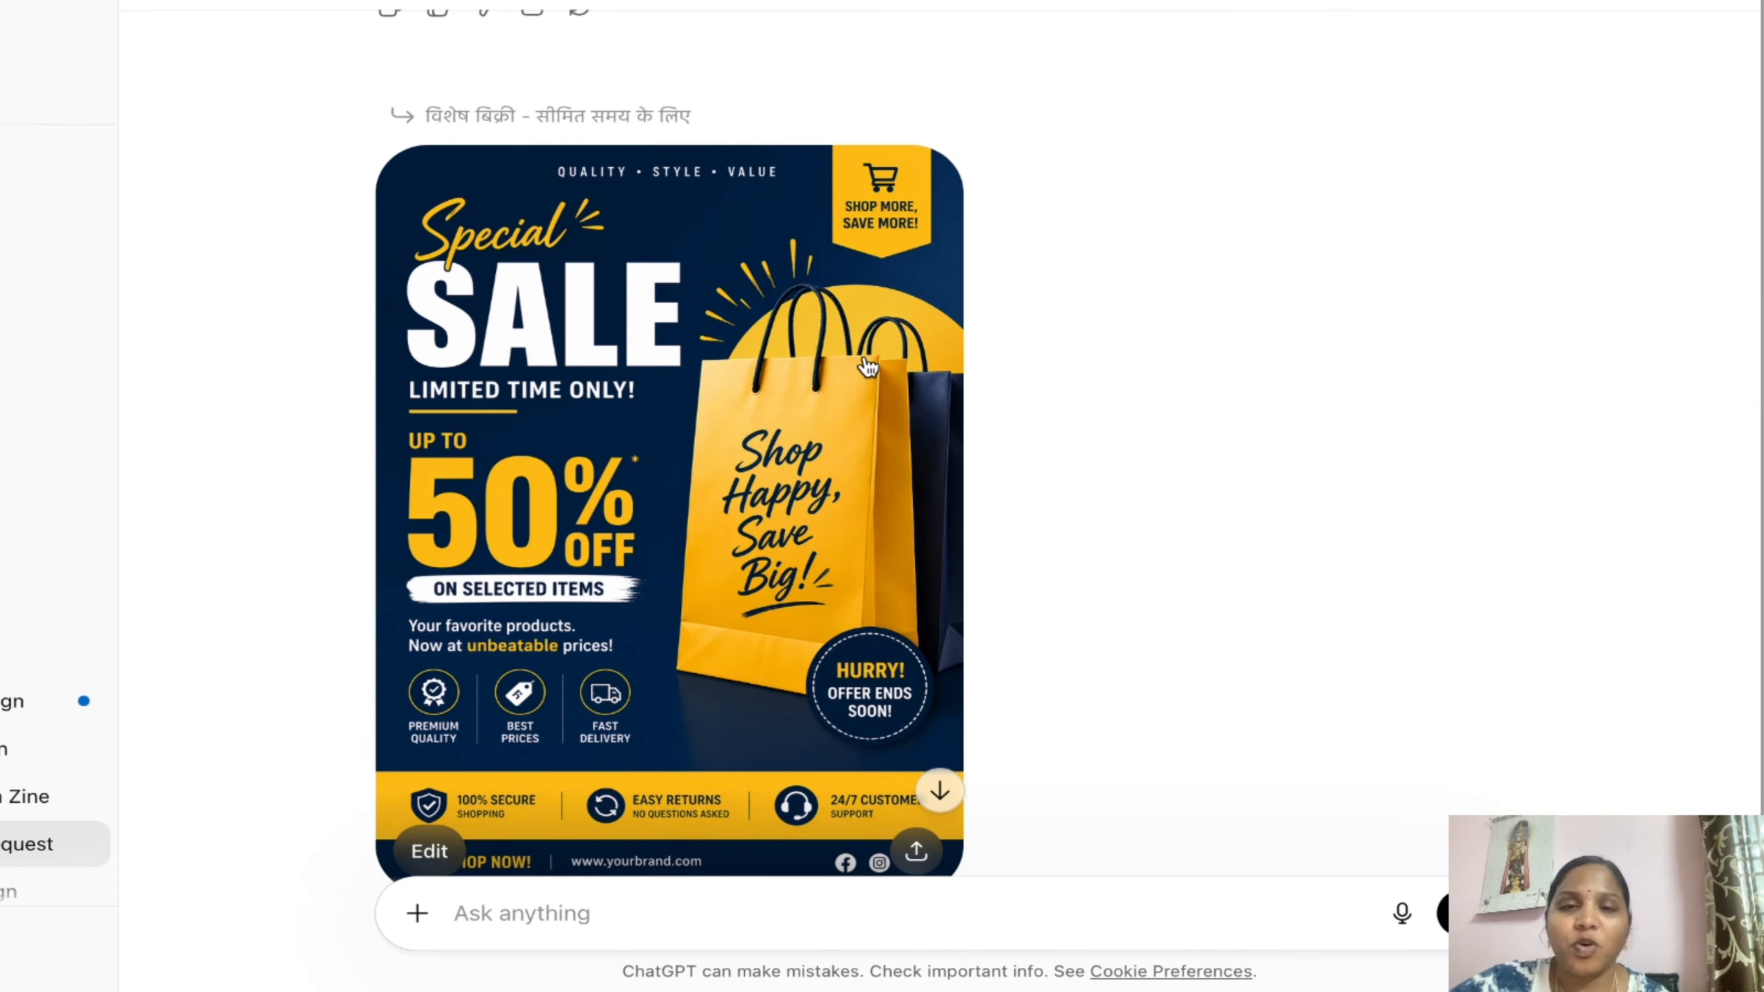
scroll(799, 410, down, 1)
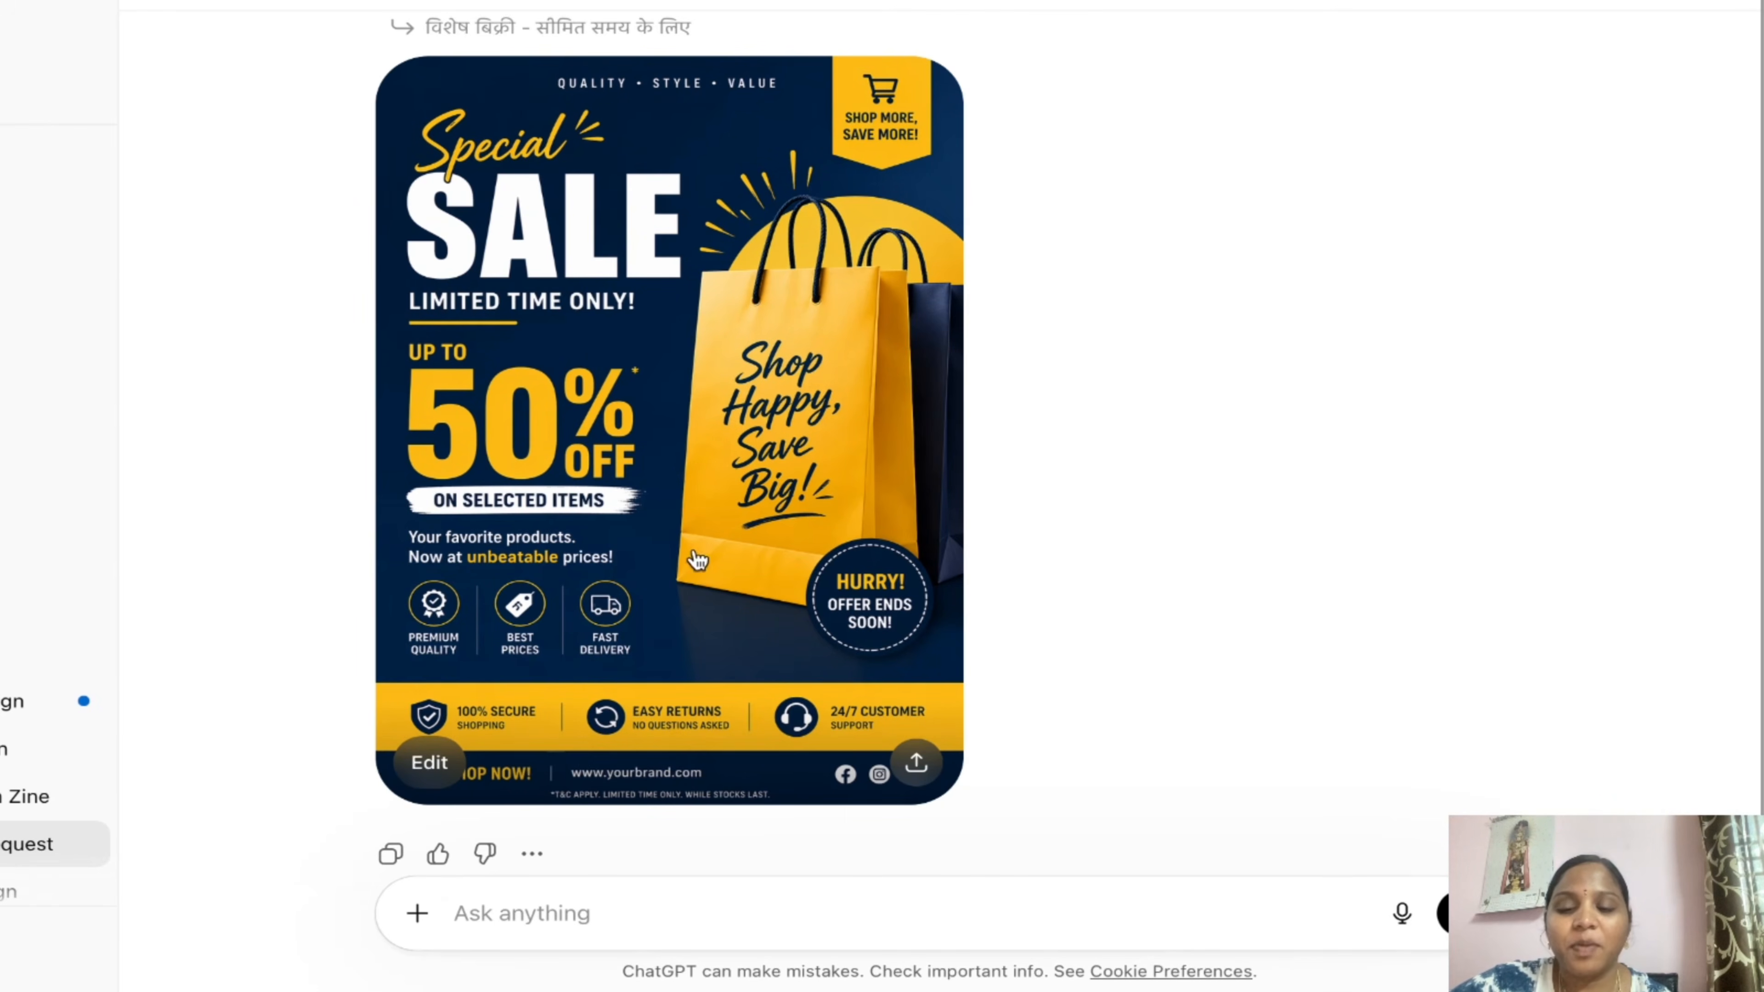
click(682, 478)
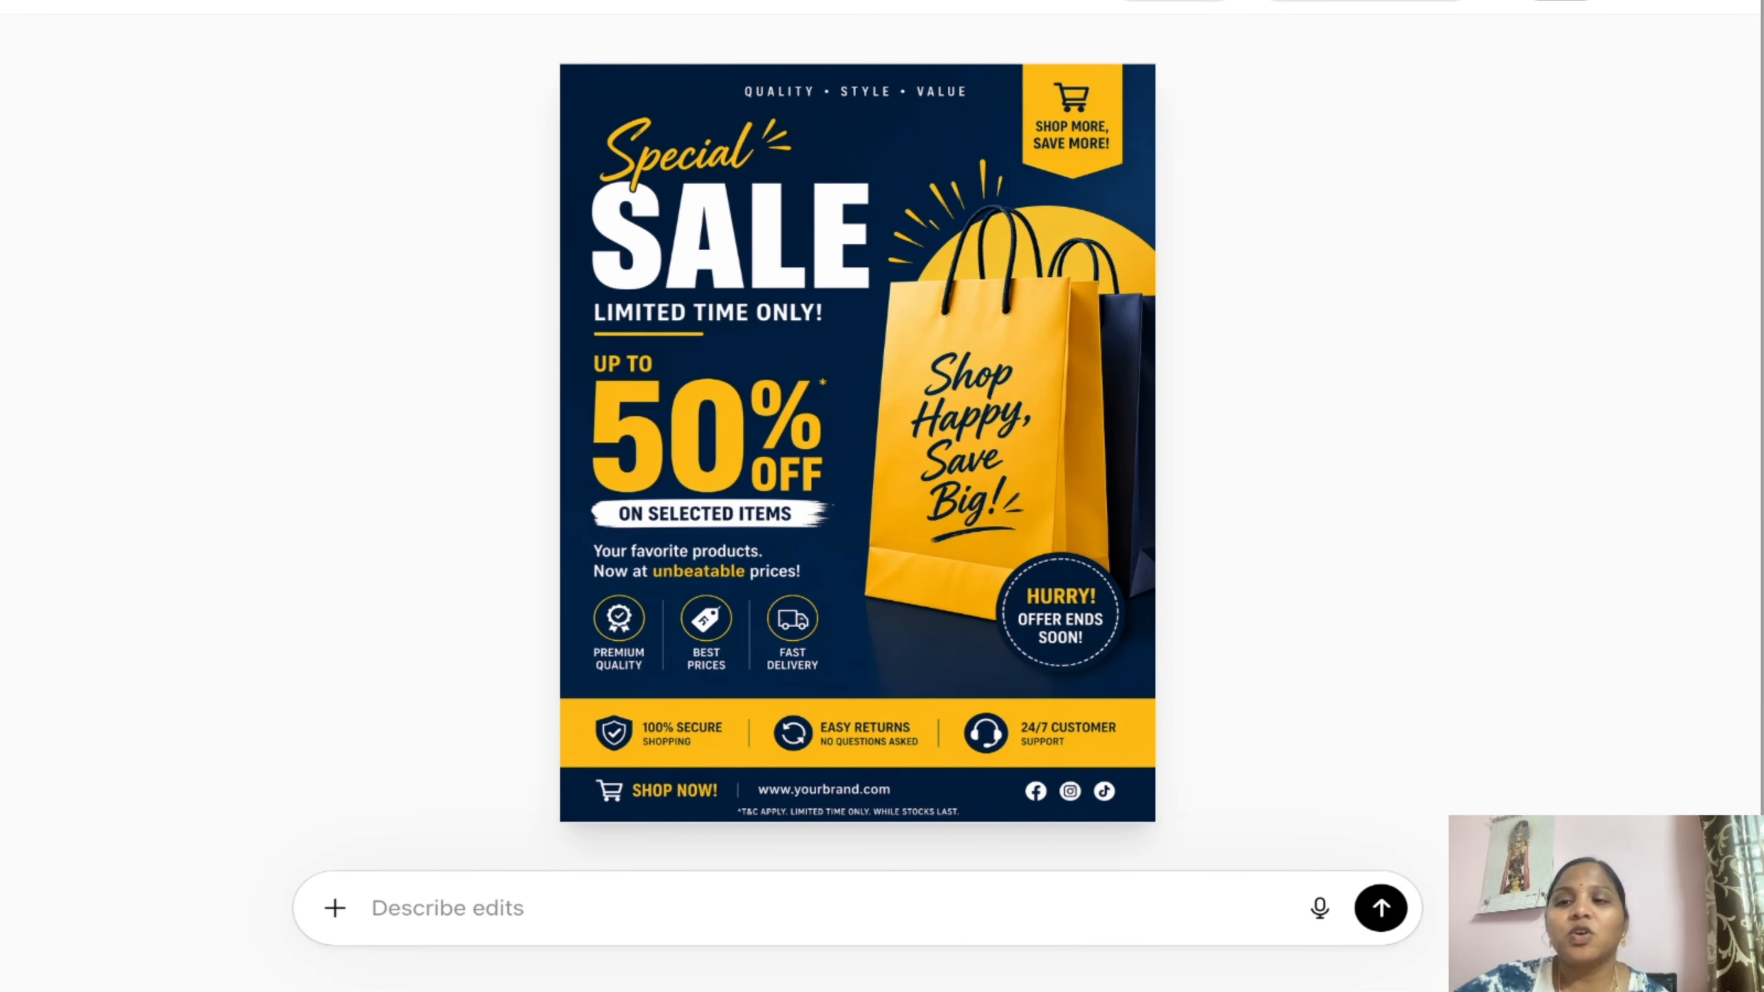
key(Escape)
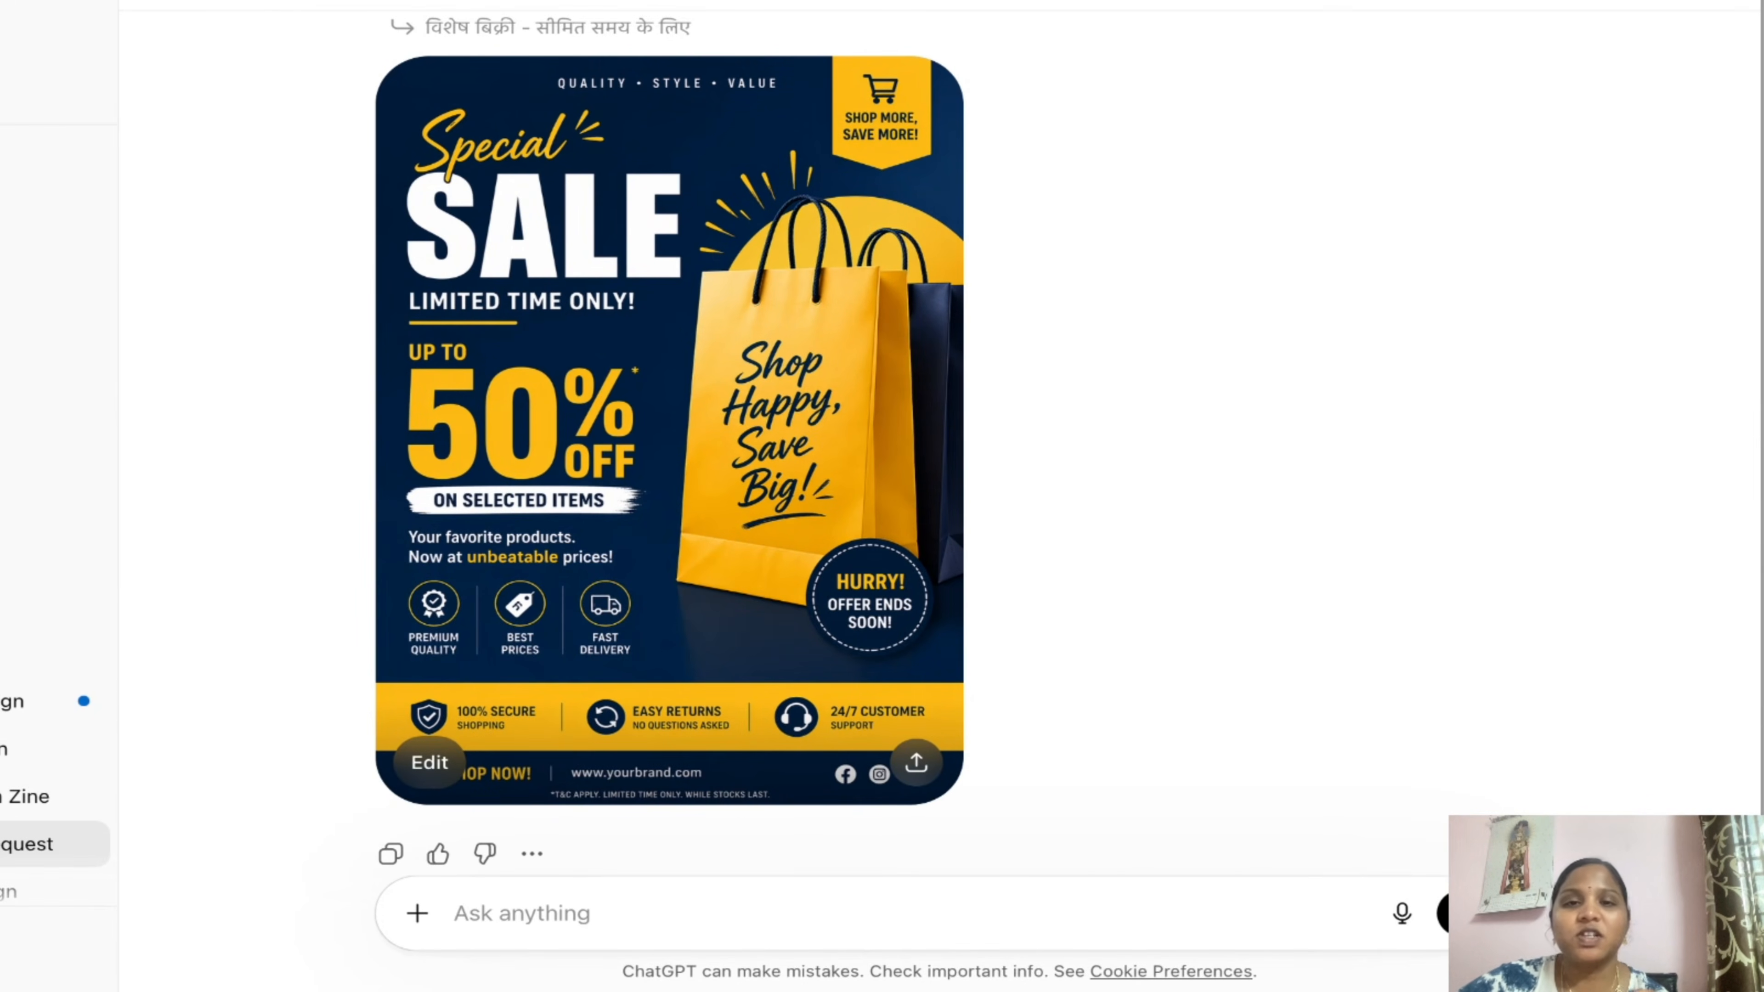